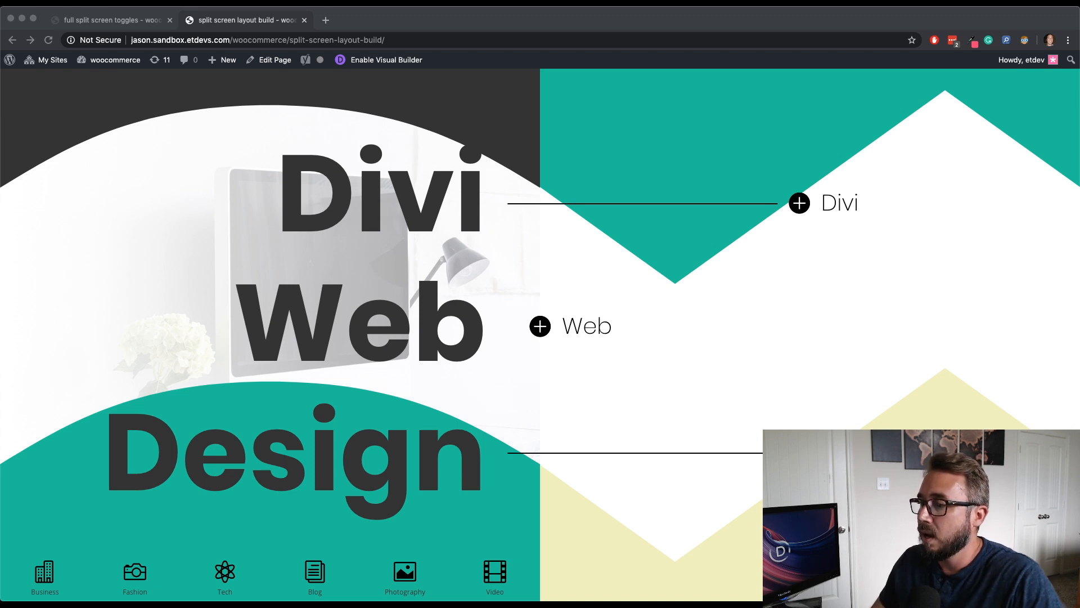
- Expand and collapse the Divi and Web toggles on the reference split screen layout page to preview their behaviour
click(417, 22)
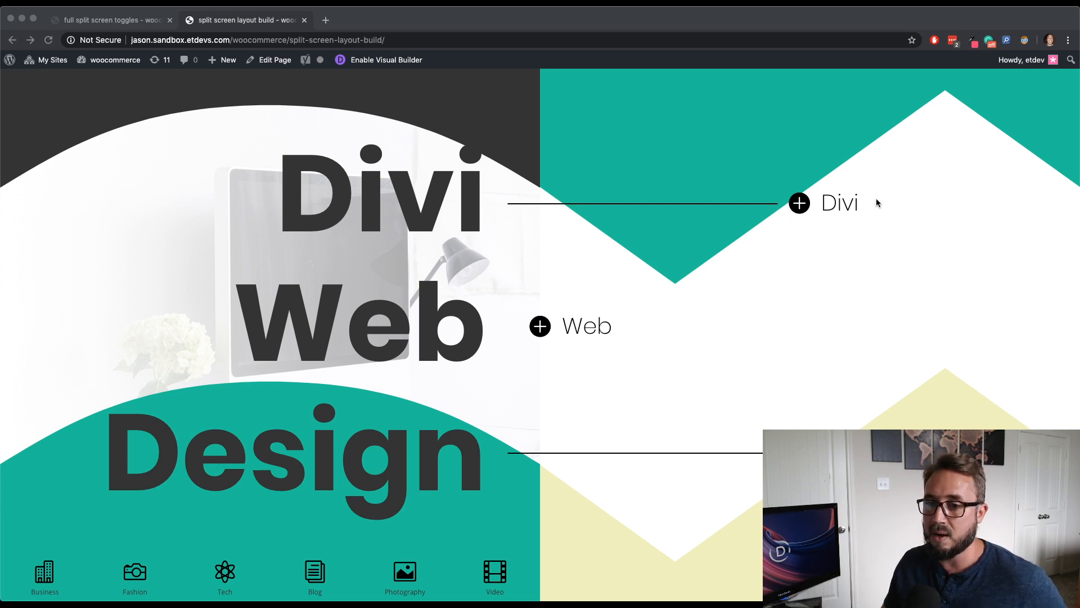
click(799, 205)
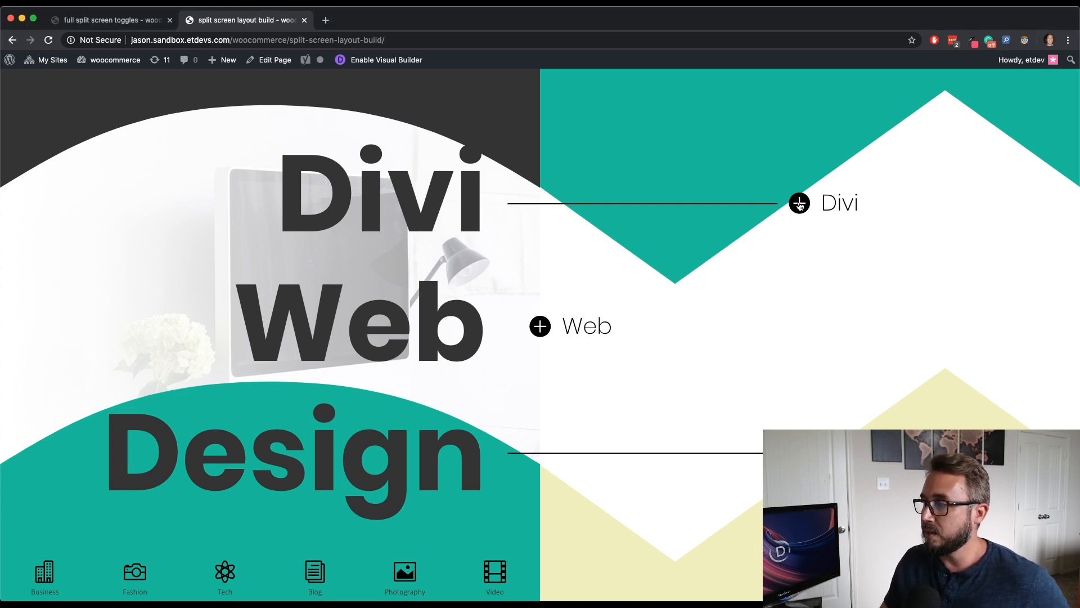
click(575, 320)
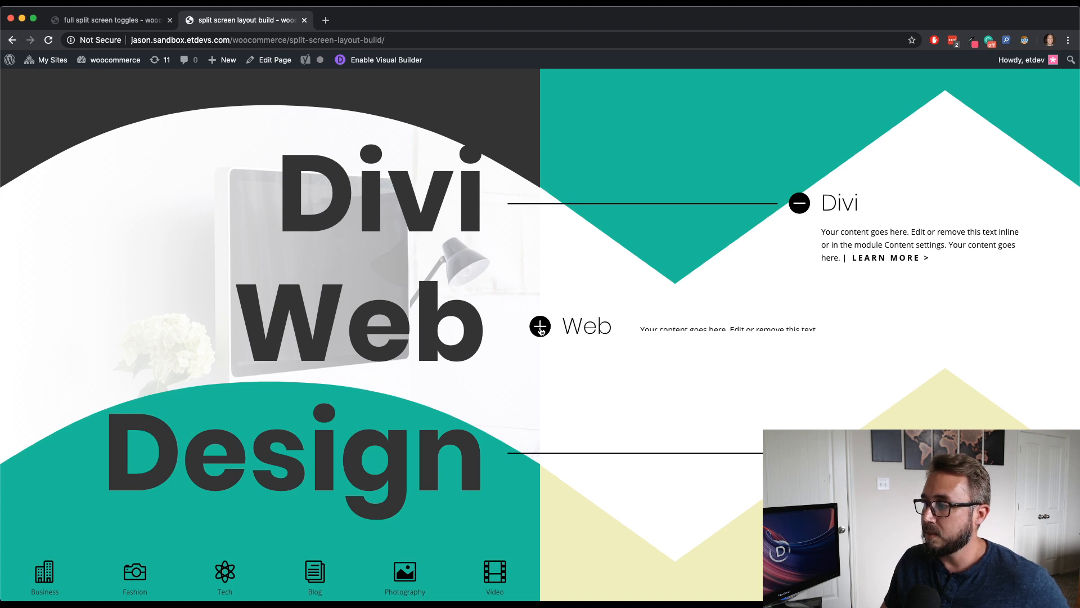
click(801, 206)
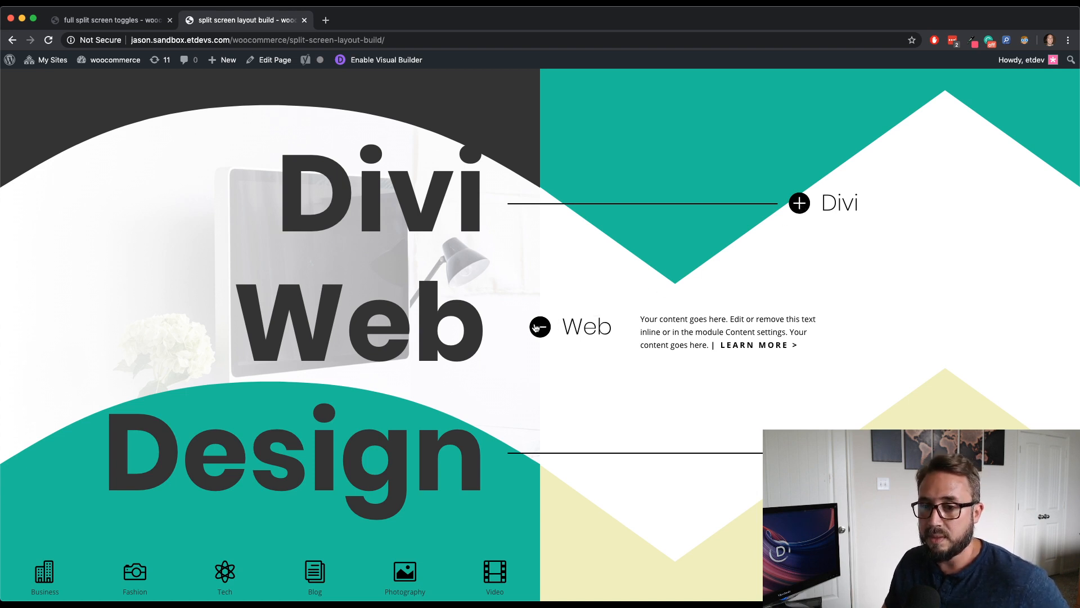
click(540, 328)
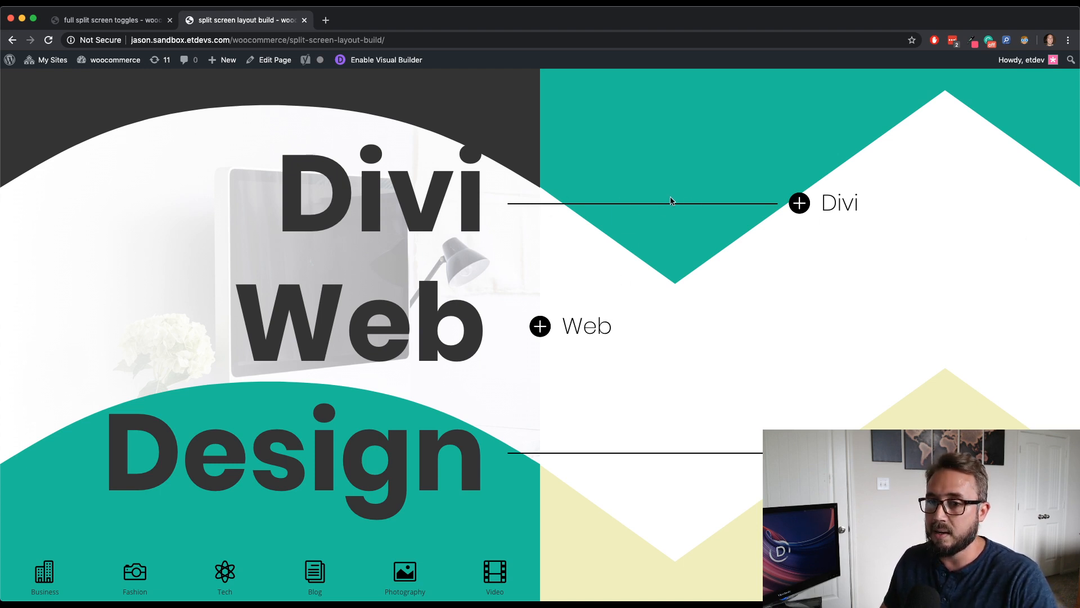
click(799, 204)
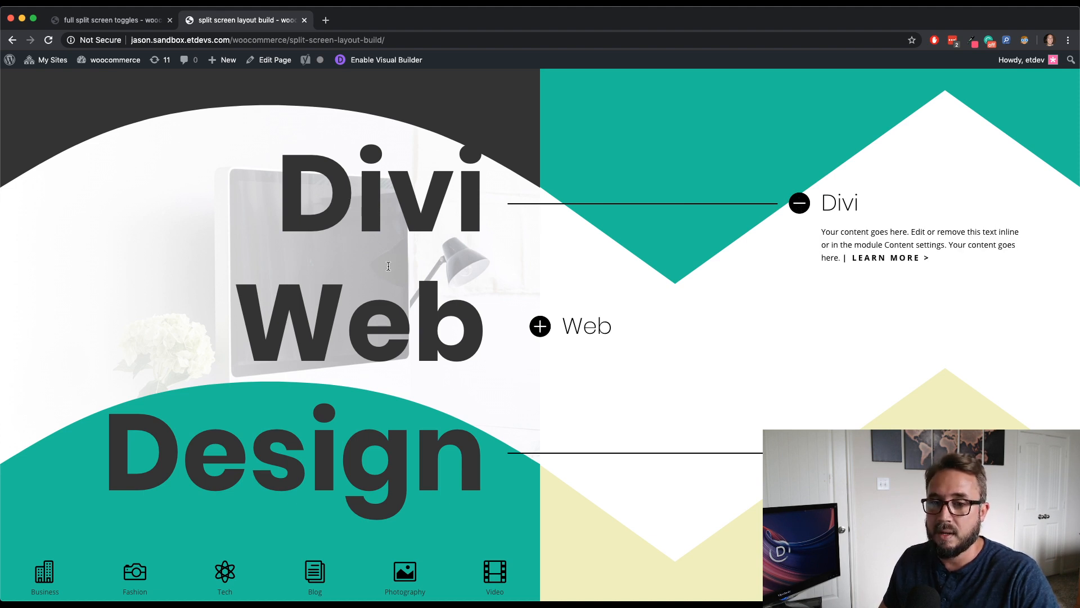
click(790, 208)
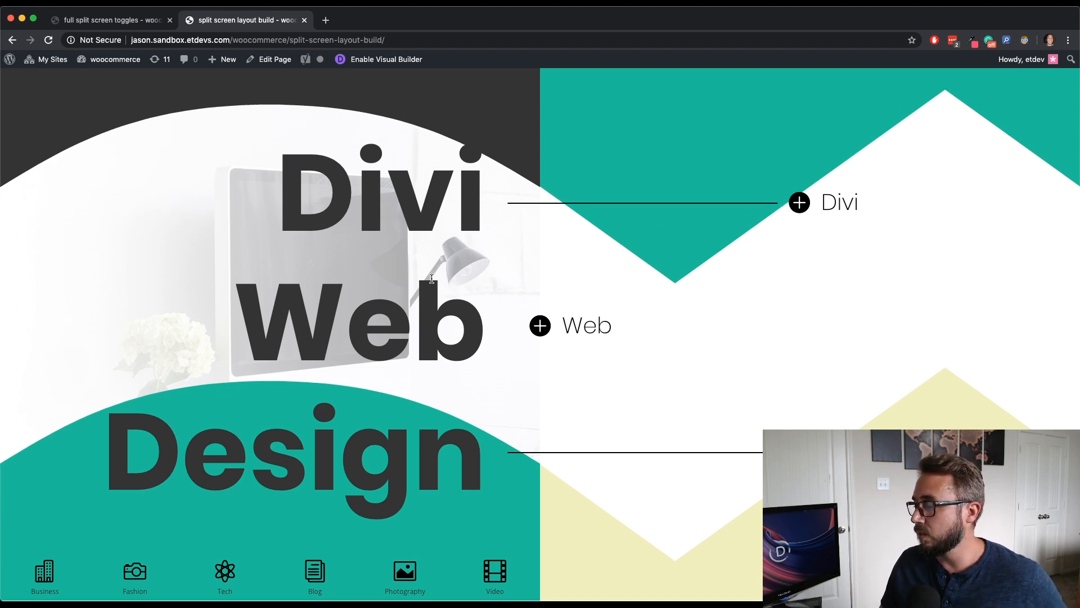
scroll(431, 279, up, 1)
scroll(431, 278, down, 1)
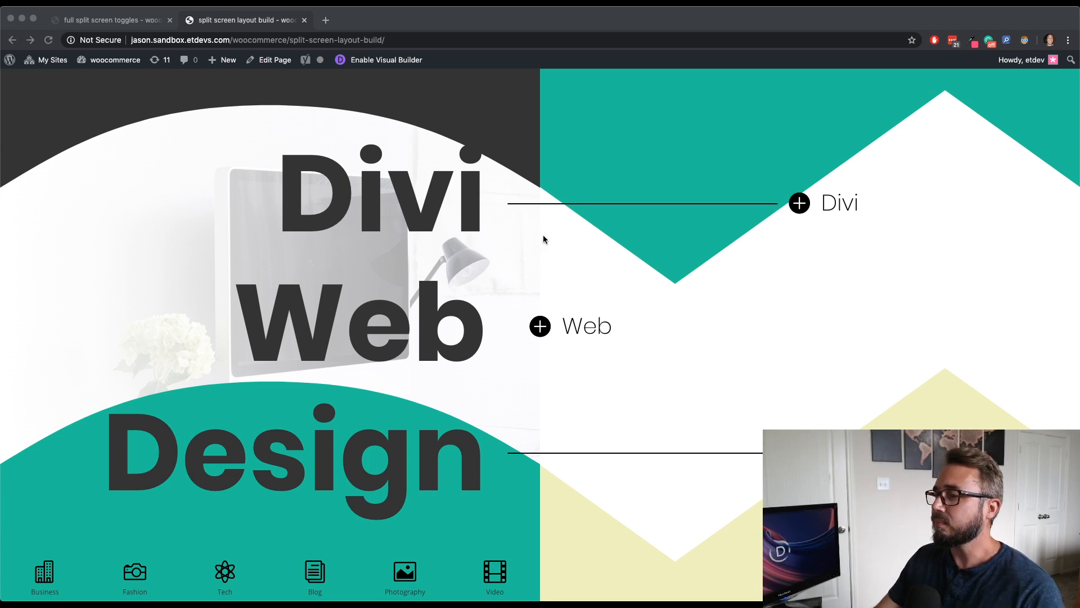
- Switch to the full split screen toggles page, build from scratch, and insert a single one-column row
click(256, 37)
click(107, 21)
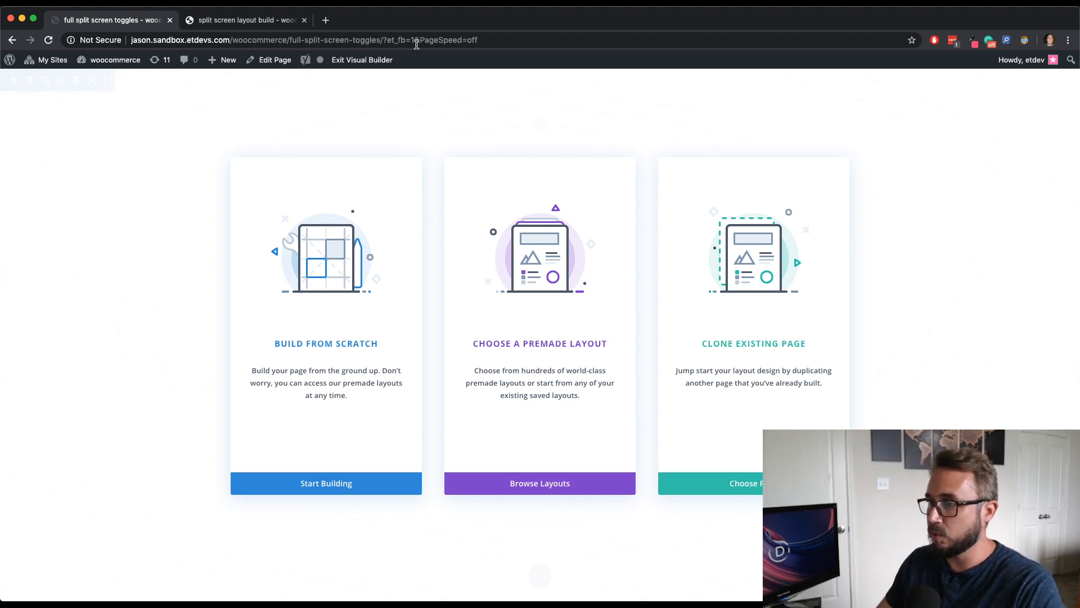
click(346, 290)
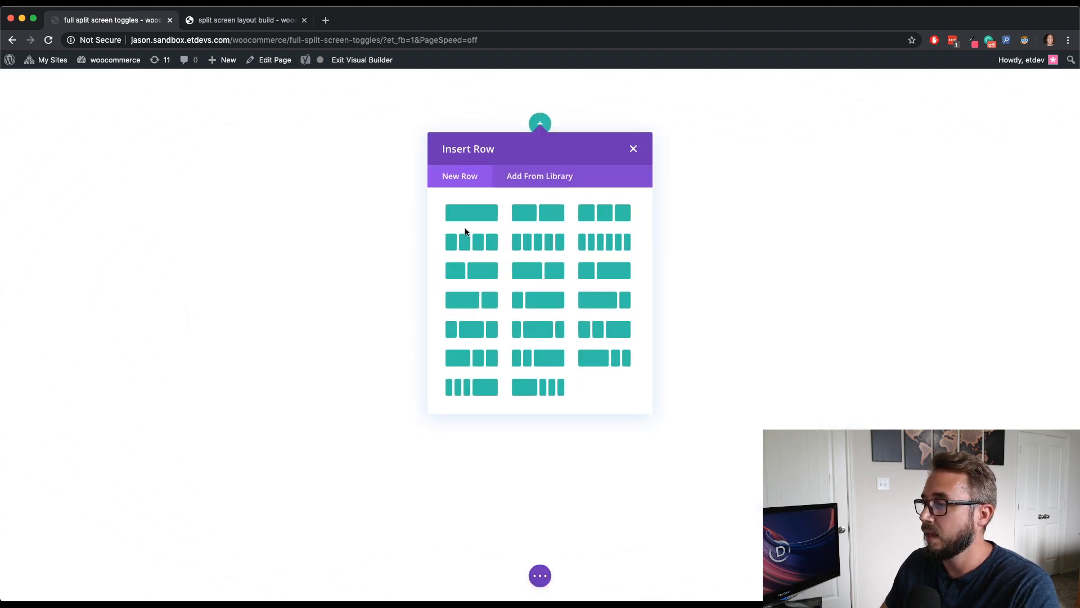
click(474, 212)
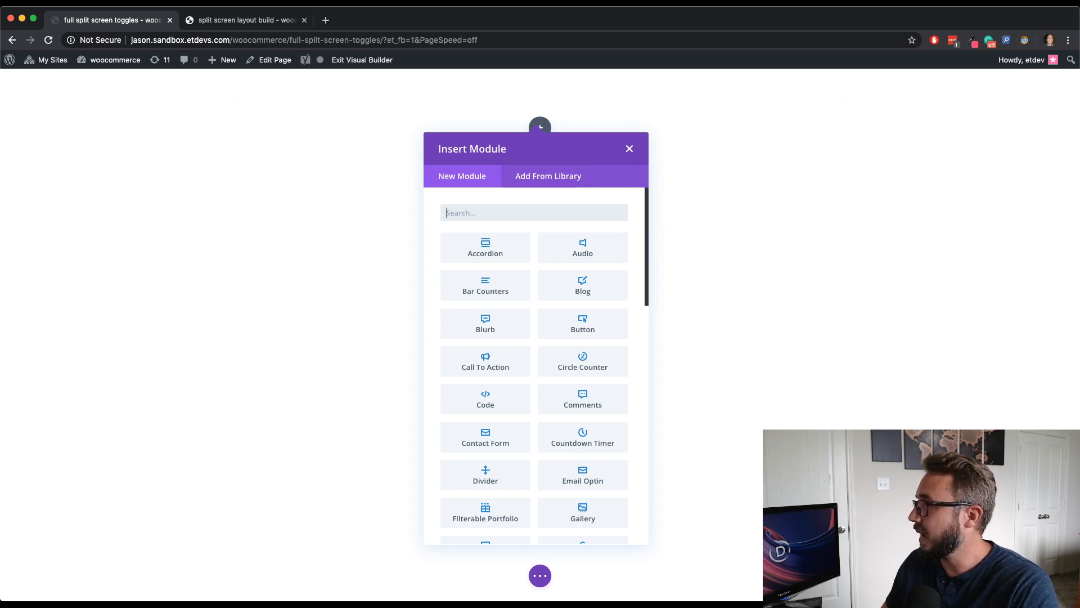
click(629, 149)
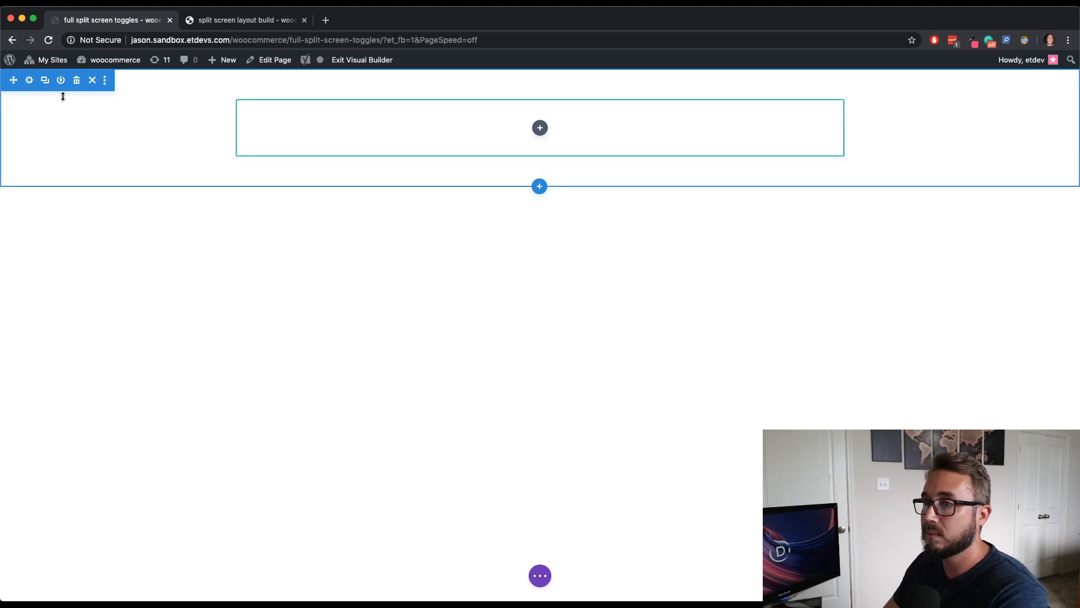
- Set the section's background image to home-office-01 from the media library
click(31, 82)
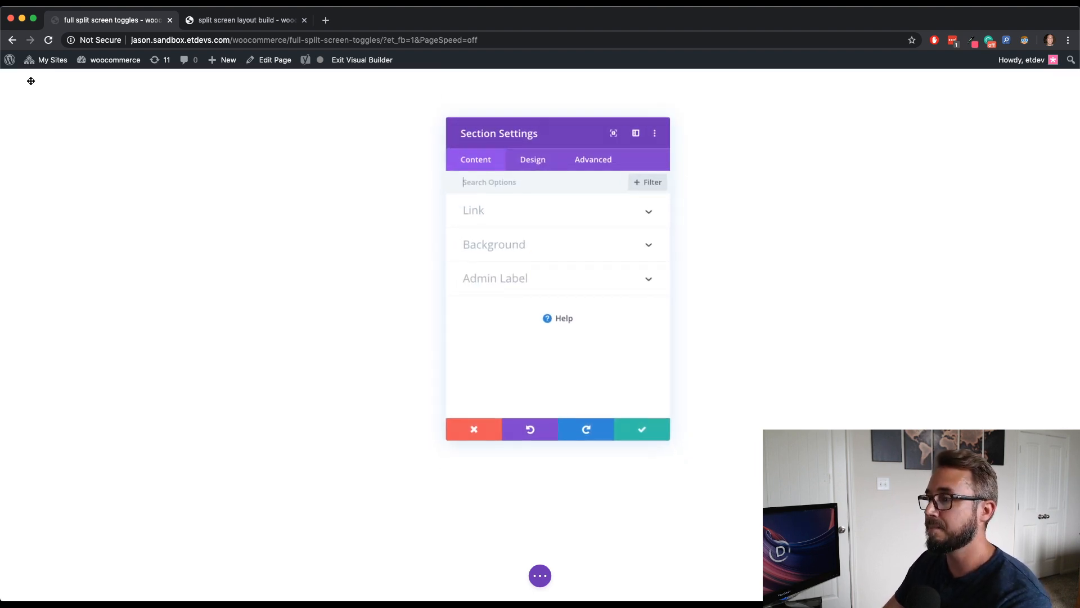
click(541, 248)
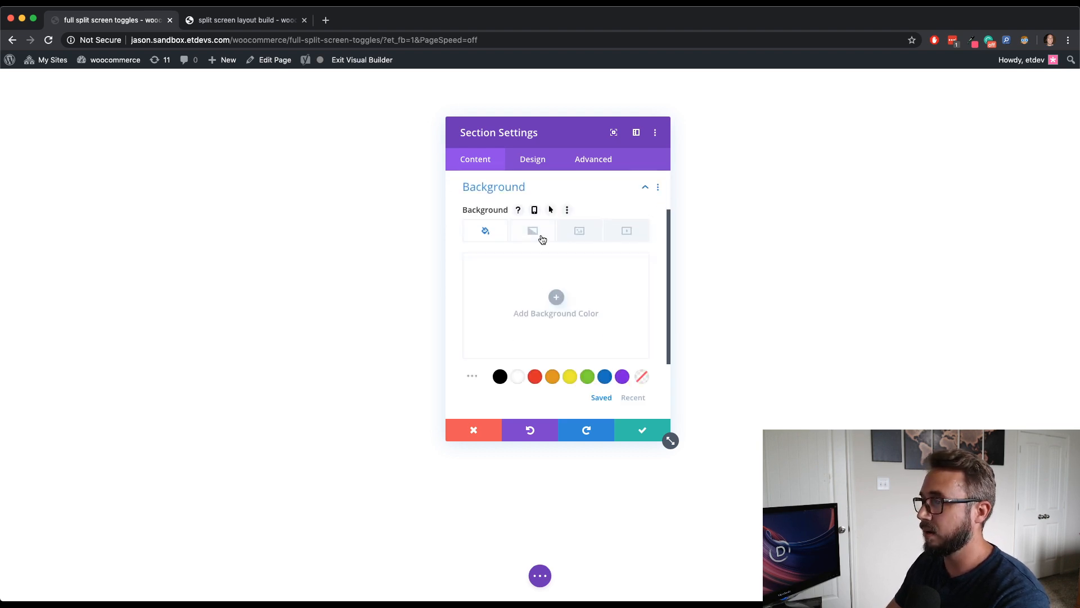
click(579, 235)
click(554, 297)
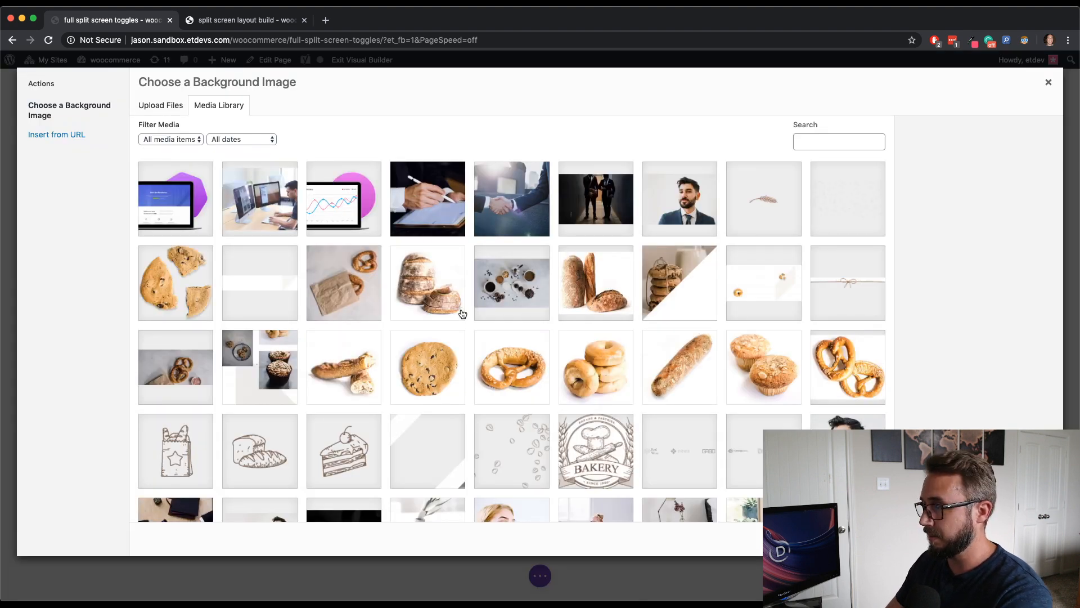
scroll(462, 314, down, 10)
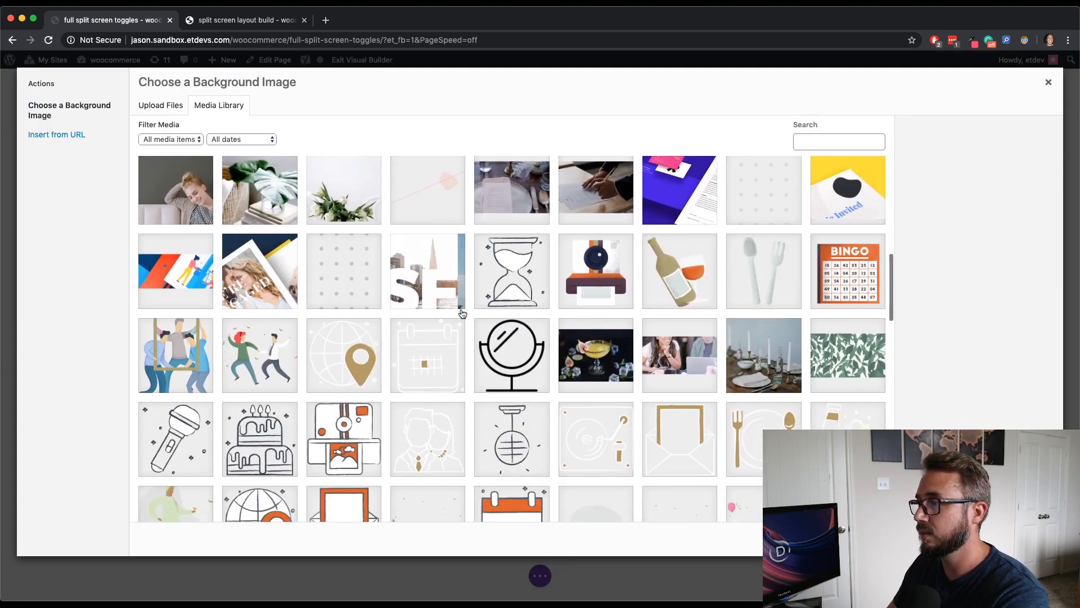
scroll(462, 313, down, 10)
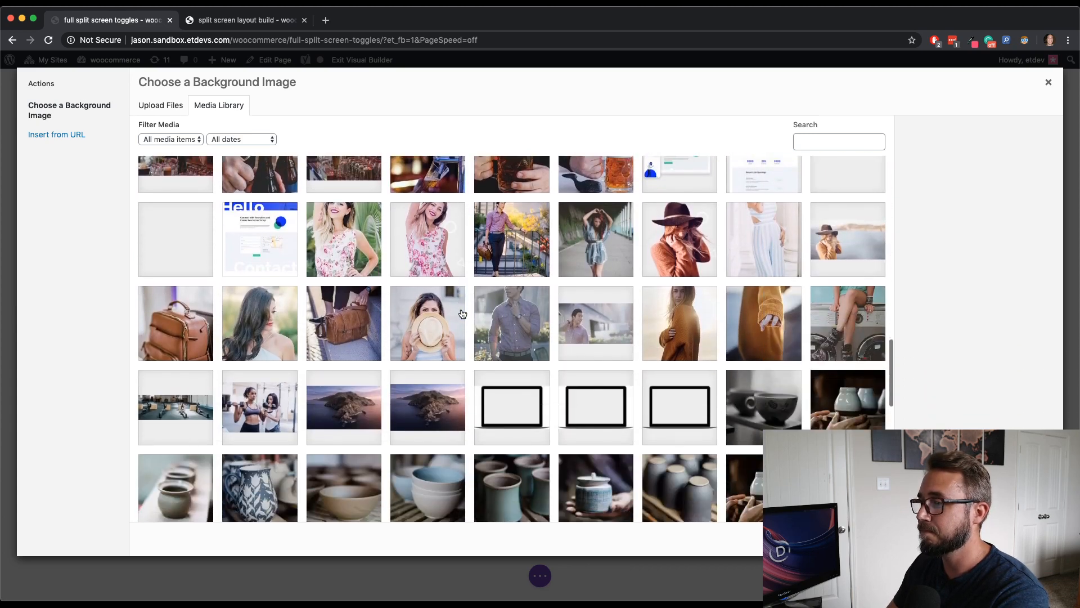
scroll(463, 313, down, 10)
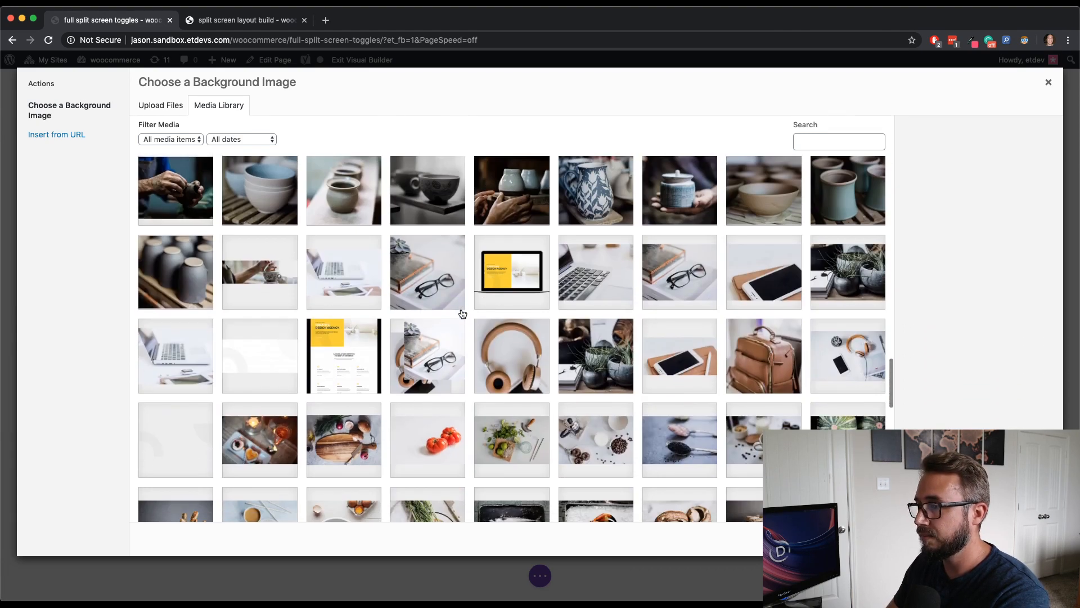
scroll(462, 314, up, 2)
scroll(463, 313, down, 2)
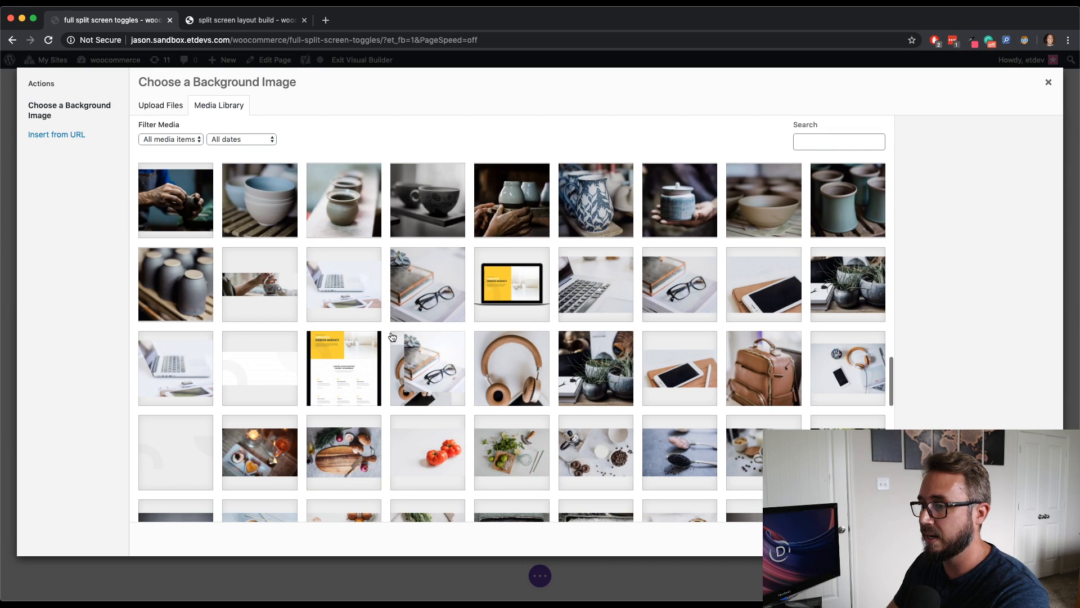
click(152, 365)
click(318, 292)
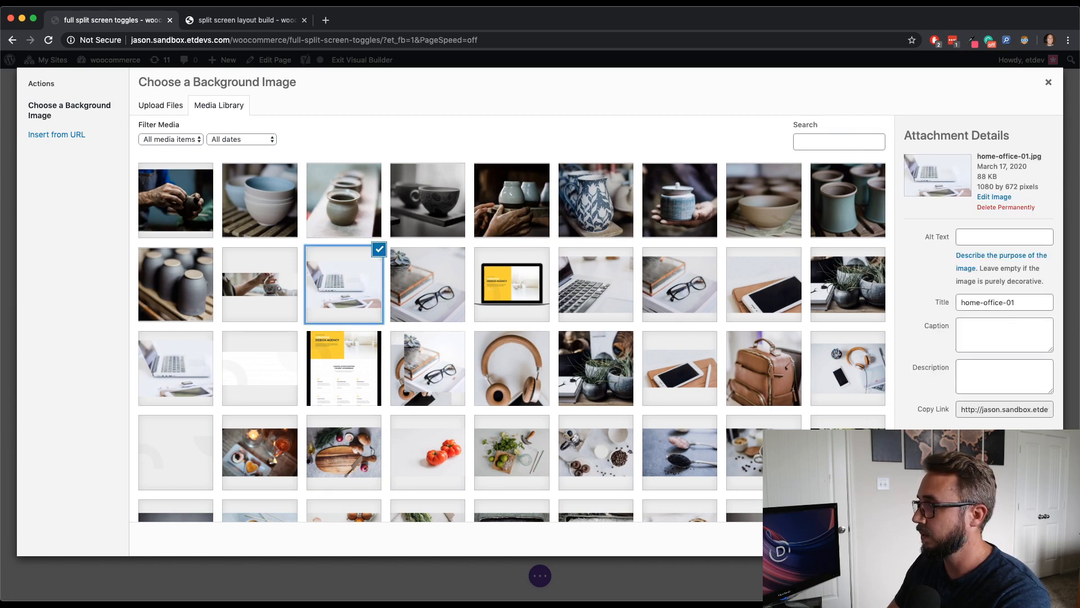
click(1017, 539)
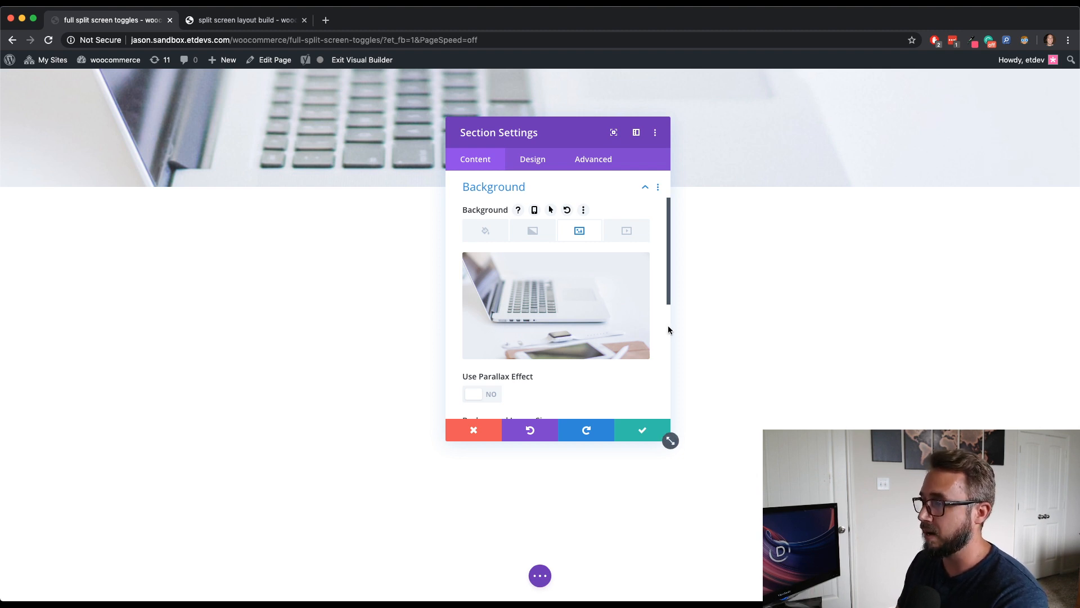
- Add a background gradient to the section and set its first color to white #ffffff
mouse_move(588, 287)
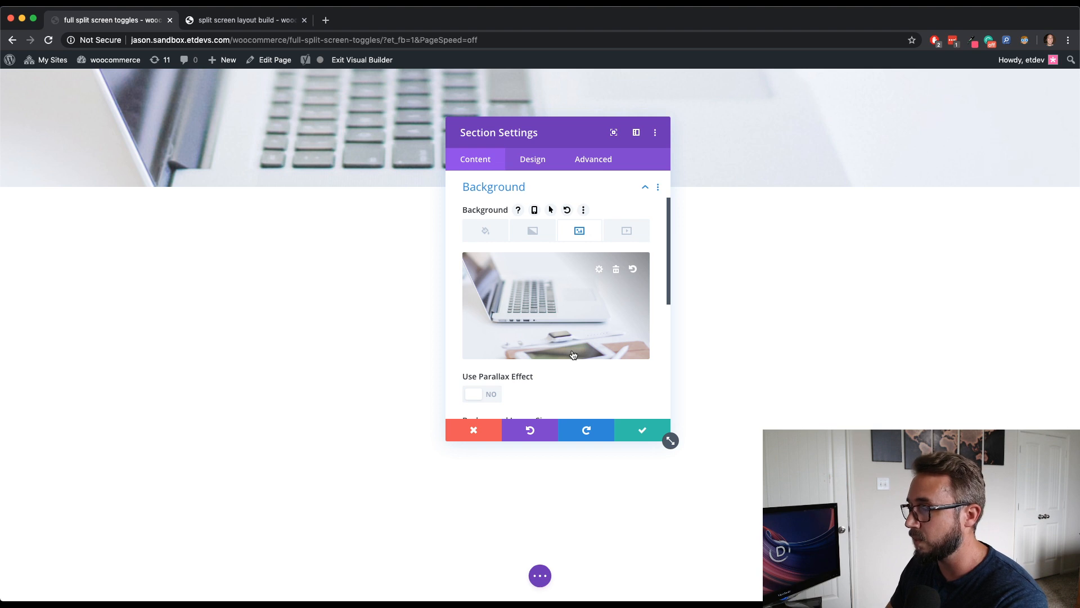
click(545, 240)
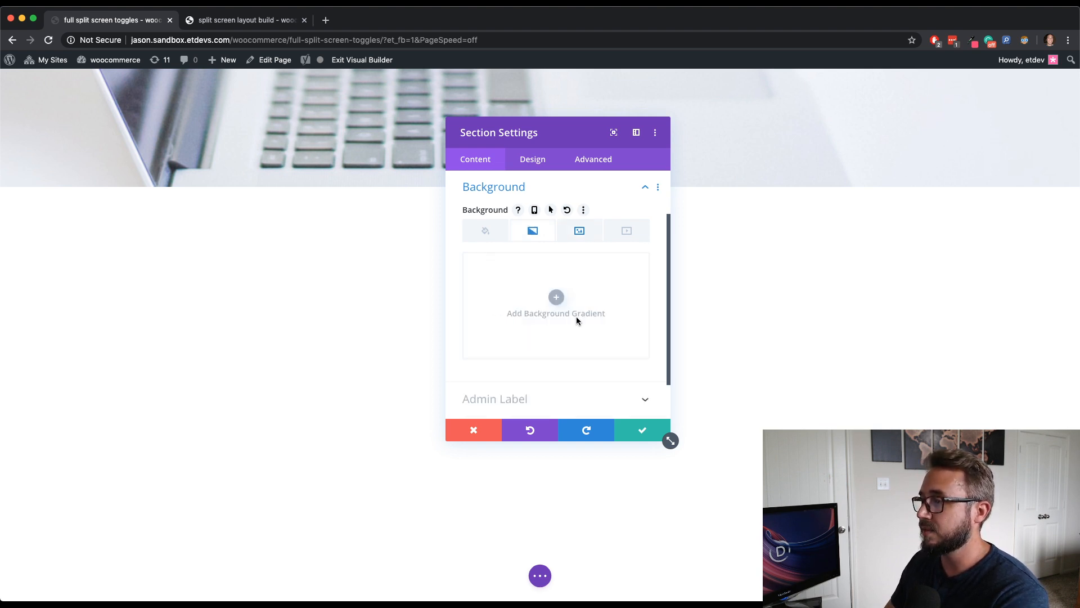
click(553, 296)
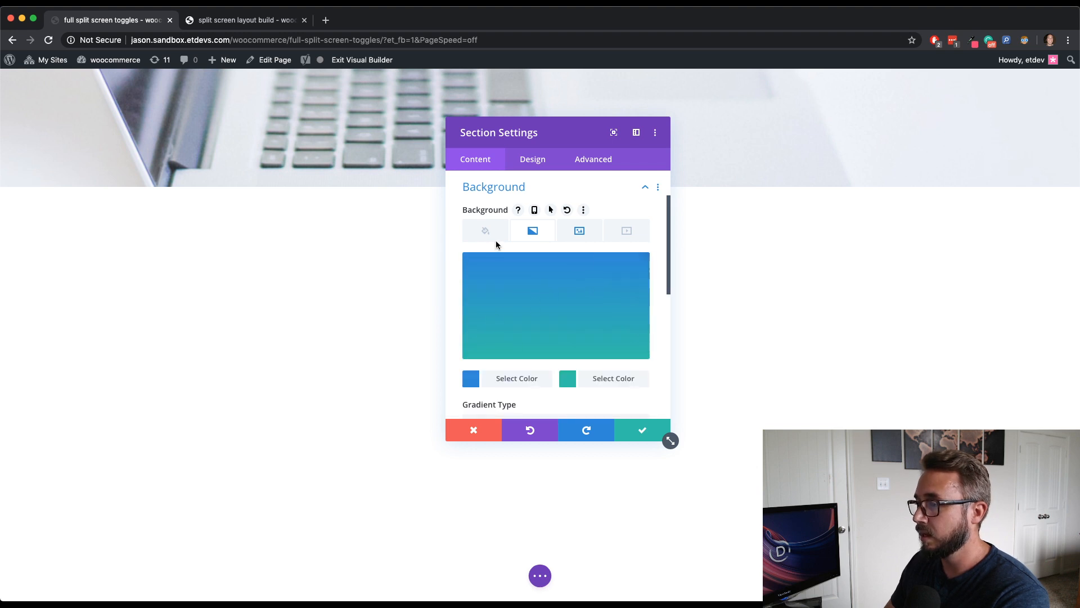
click(517, 378)
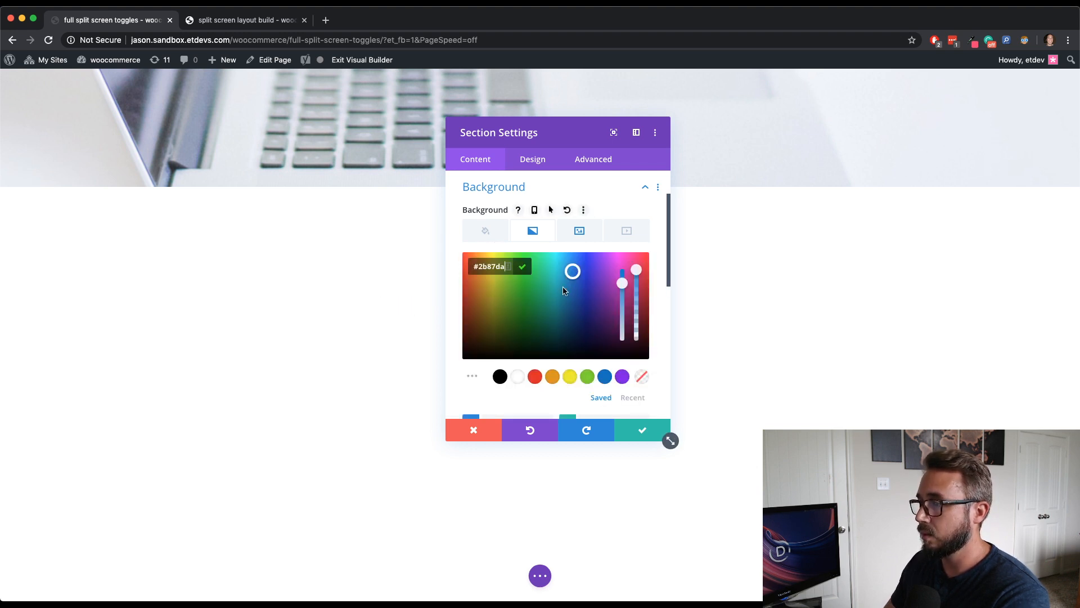
click(517, 377)
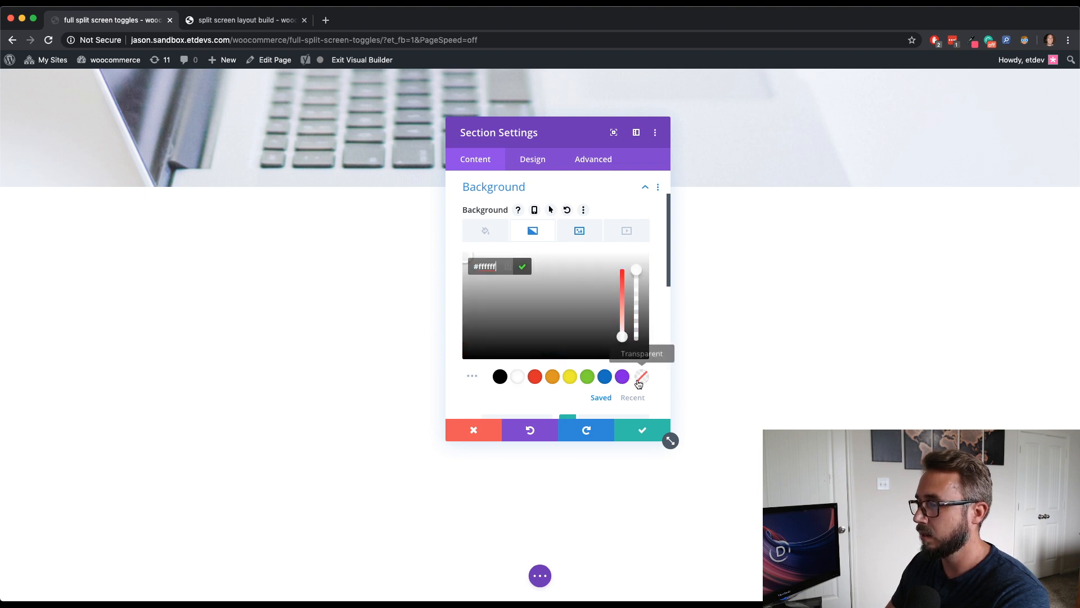
click(656, 338)
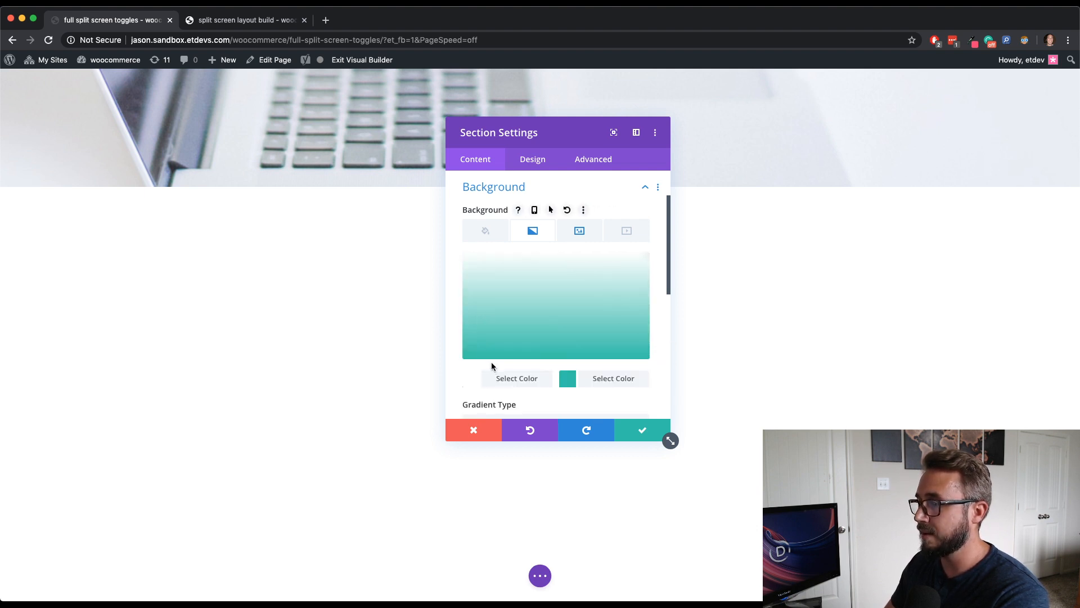
- Set the gradient's second color to white with its opacity reduced to fully transparent
click(627, 386)
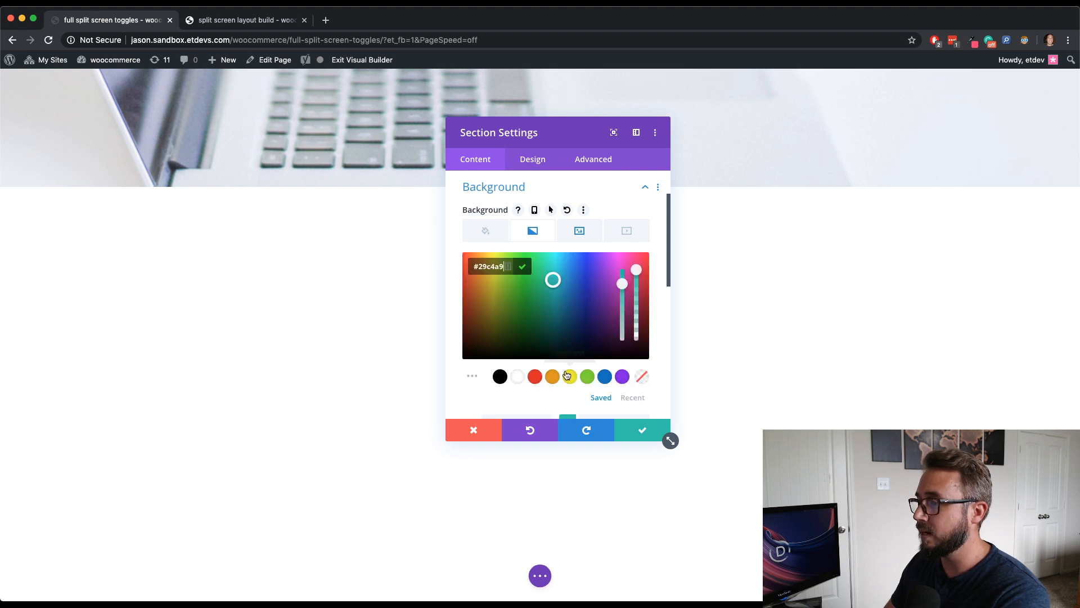
click(518, 376)
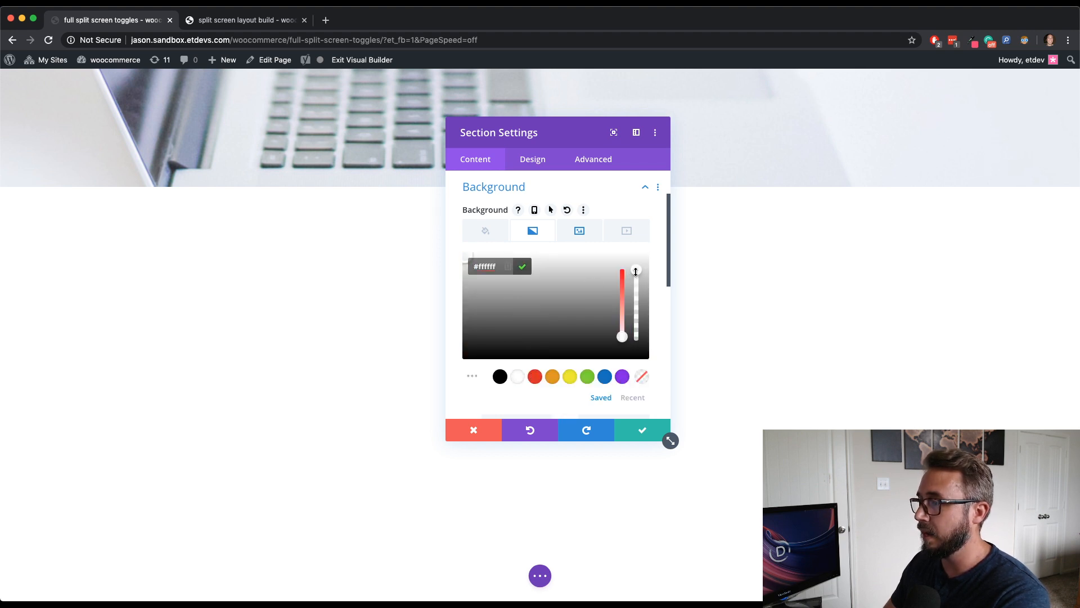
drag(636, 271, 637, 302)
click(656, 318)
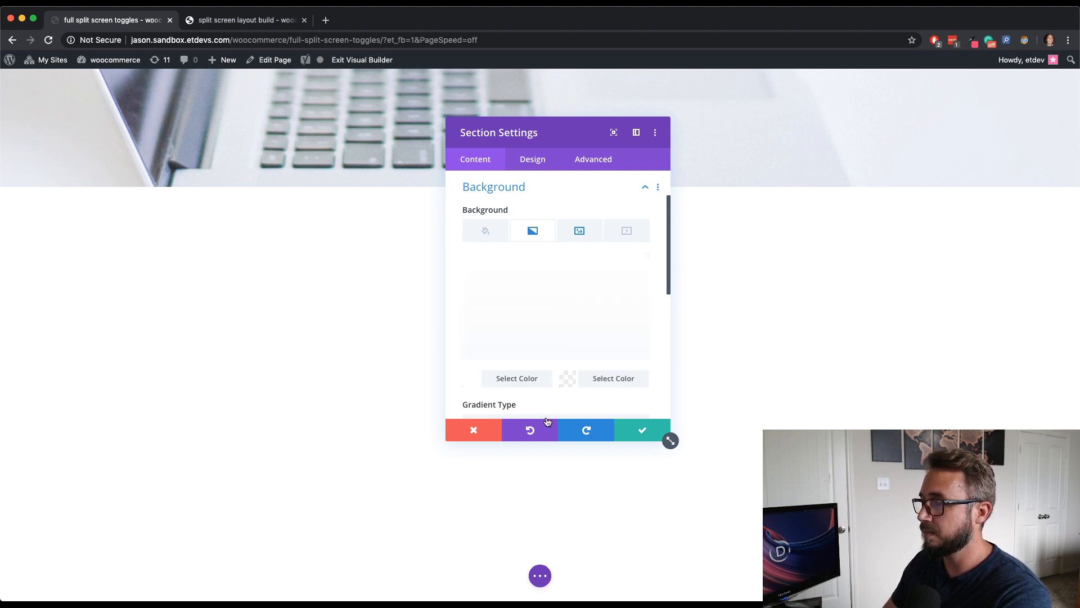
- Enable the option to place the gradient above the background image
scroll(565, 390, down, 5)
scroll(557, 388, up, 1)
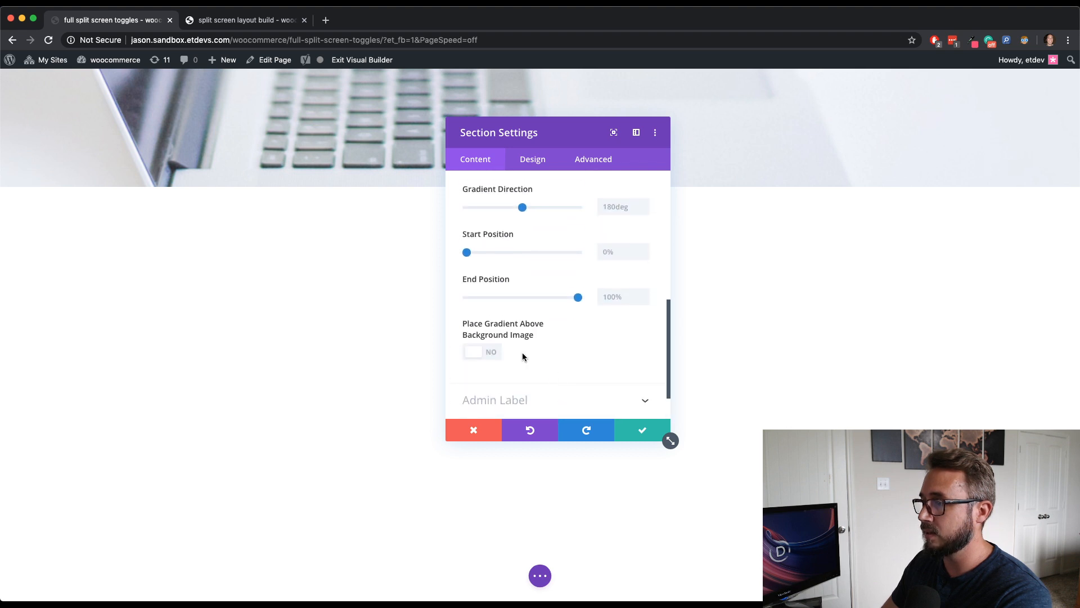
click(494, 353)
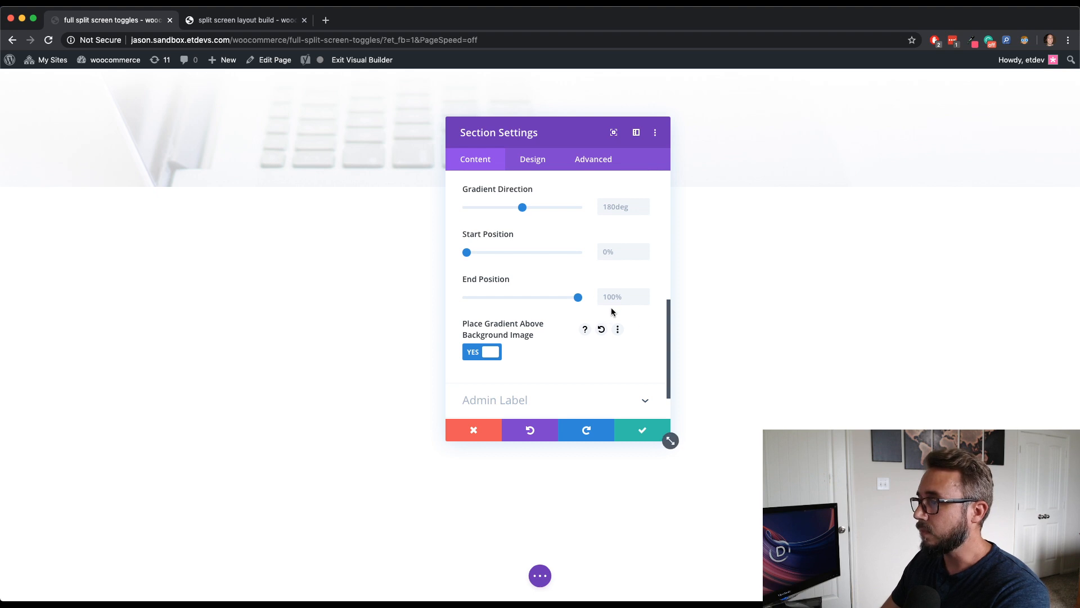
- Swap the gradient's start and end colors, then swap them back
scroll(634, 321, up, 3)
scroll(634, 324, up, 2)
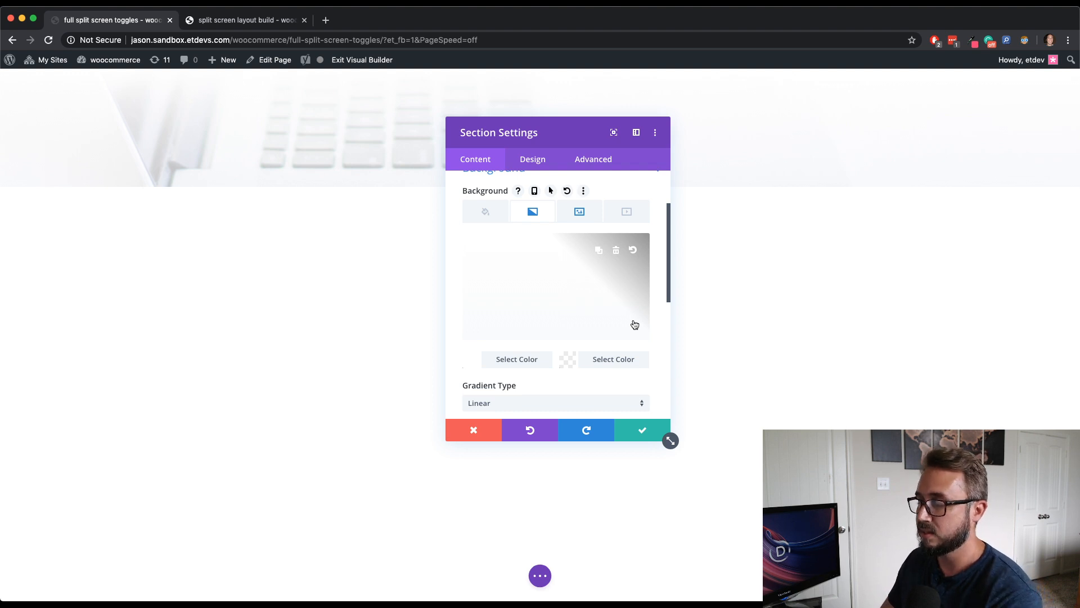
click(599, 254)
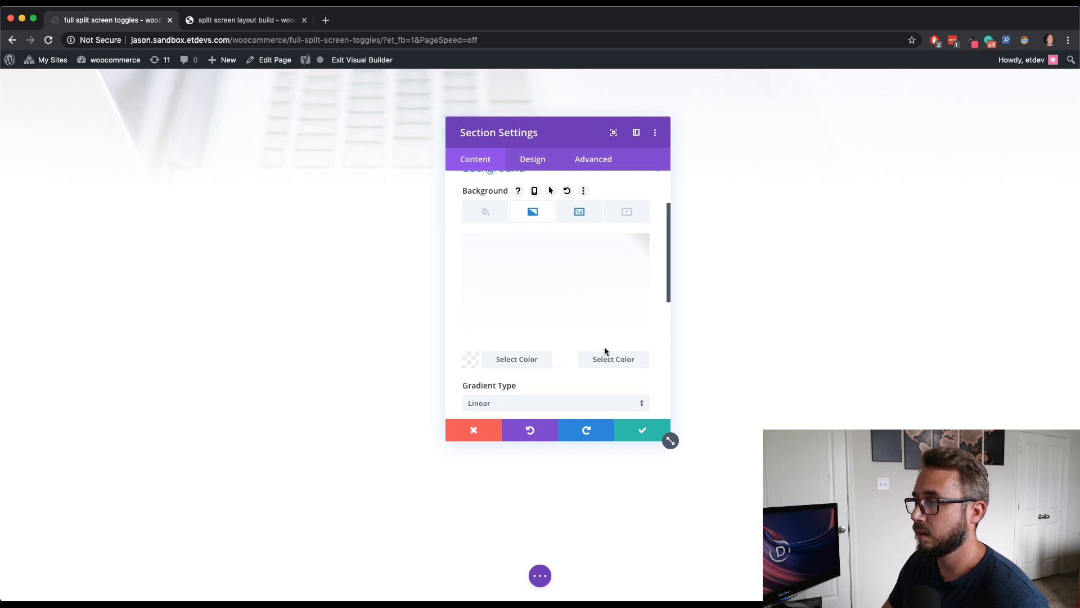
click(599, 251)
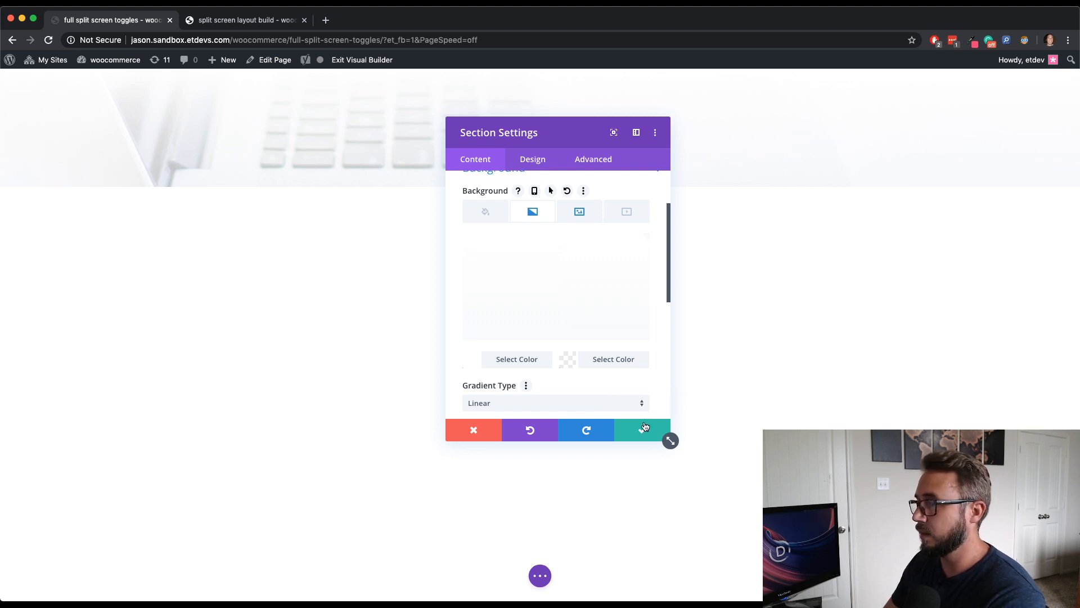
- Set the section's desktop width to 50% in the Sizing design settings
click(540, 163)
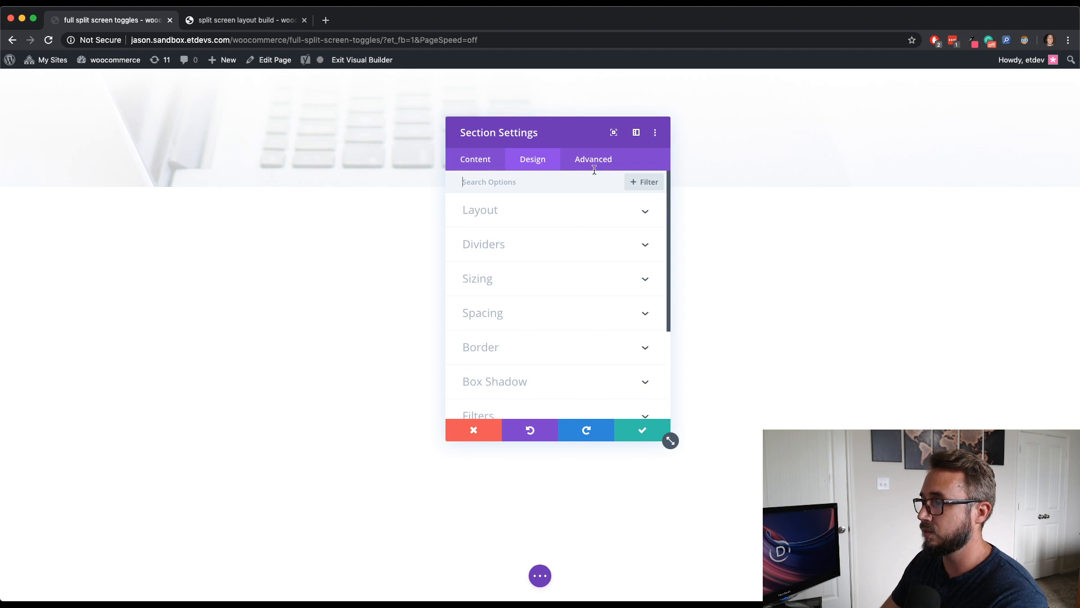
drag(582, 136, 584, 123)
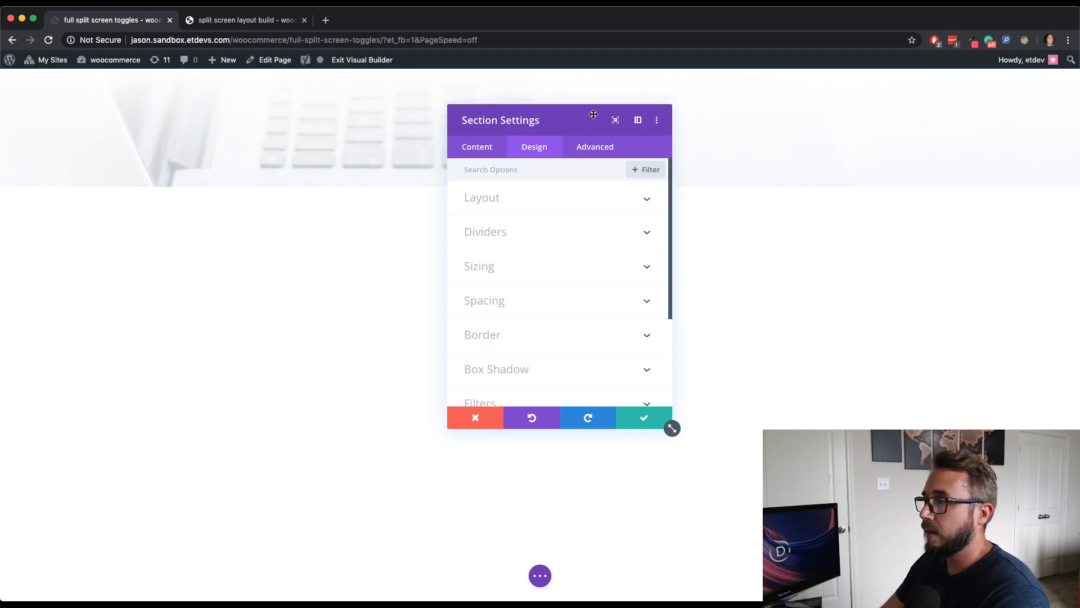
drag(593, 114, 961, 90)
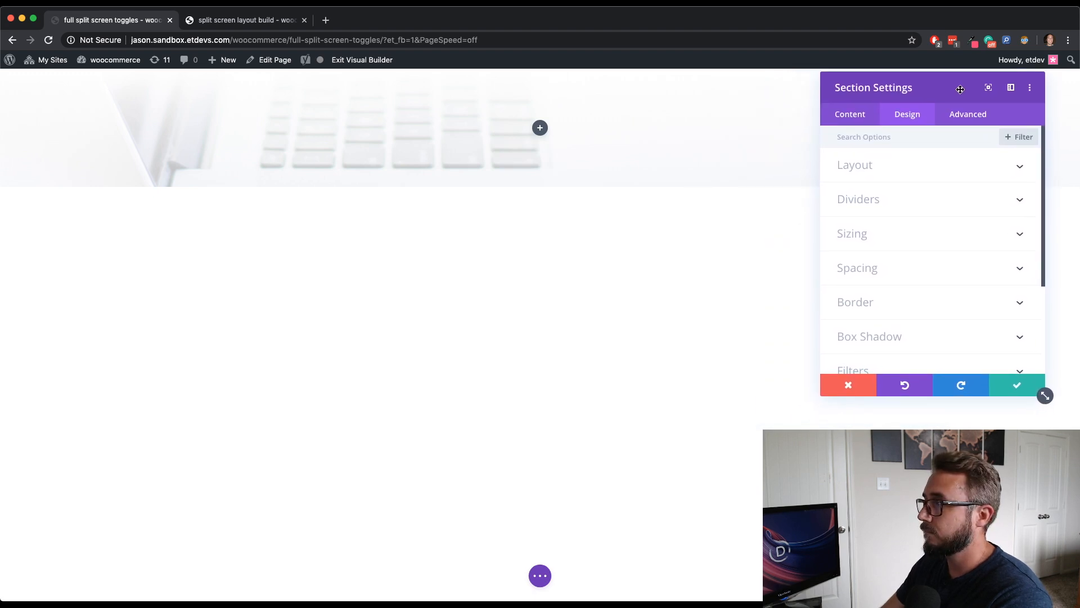
click(915, 231)
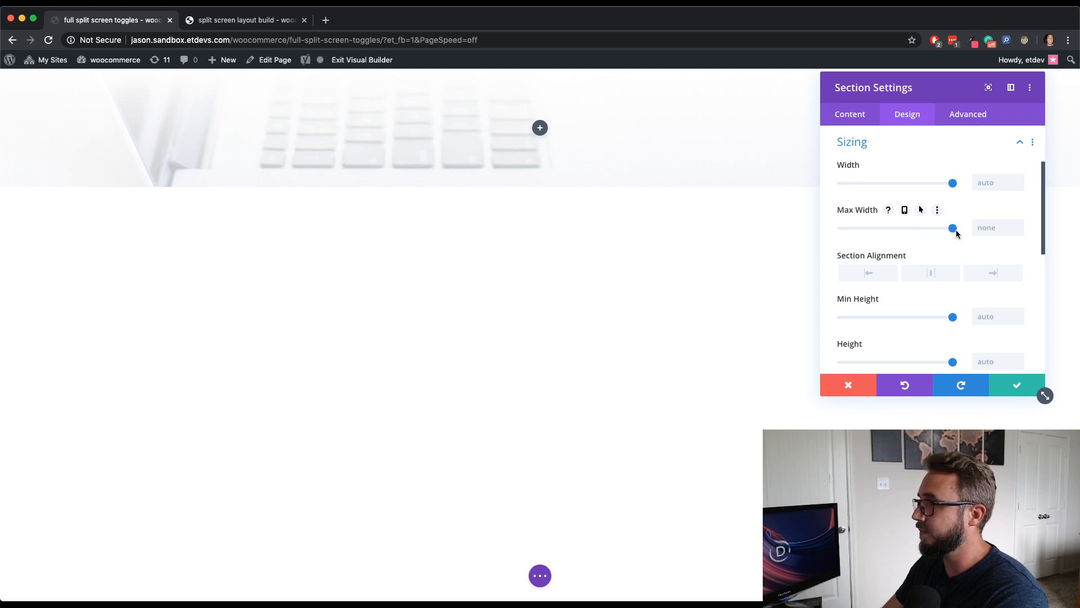
click(984, 181)
text(50)
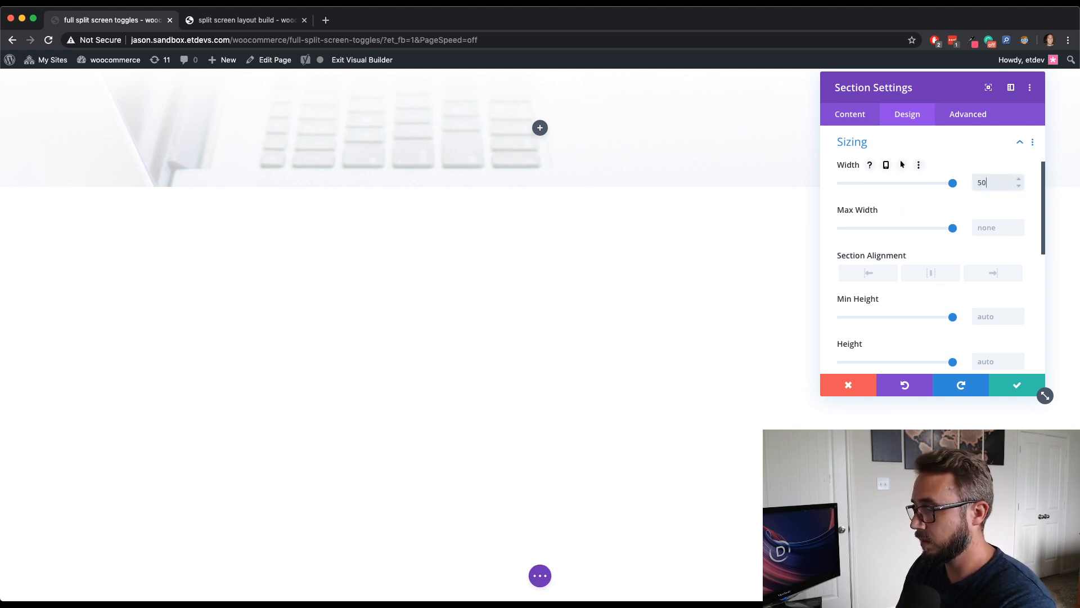
text(px)
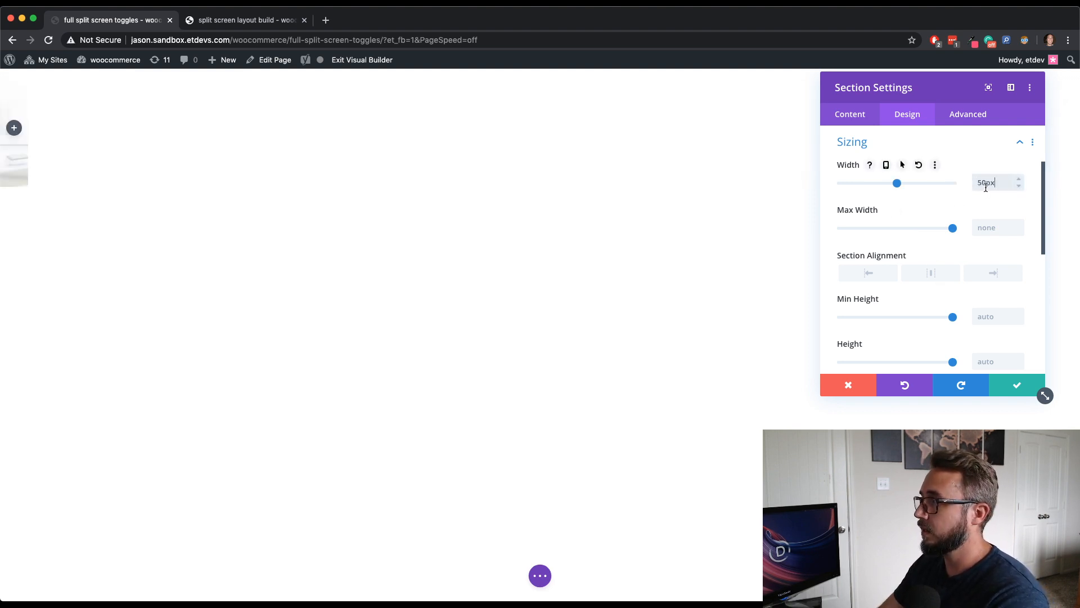
key(BackSpace)
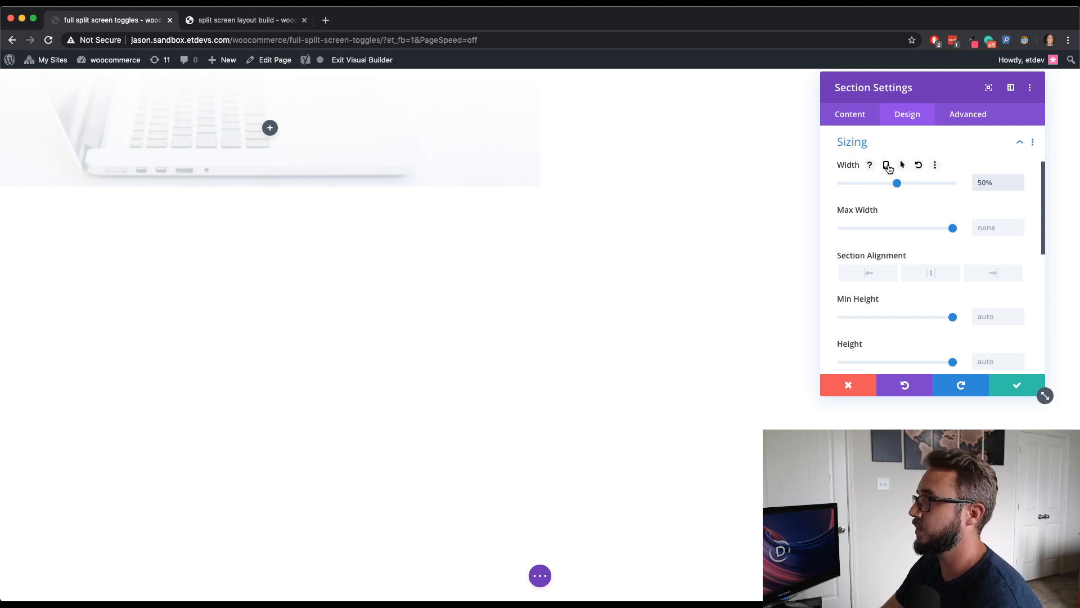
- Enable responsive width values and set the section's tablet width to 100%
click(886, 164)
click(931, 185)
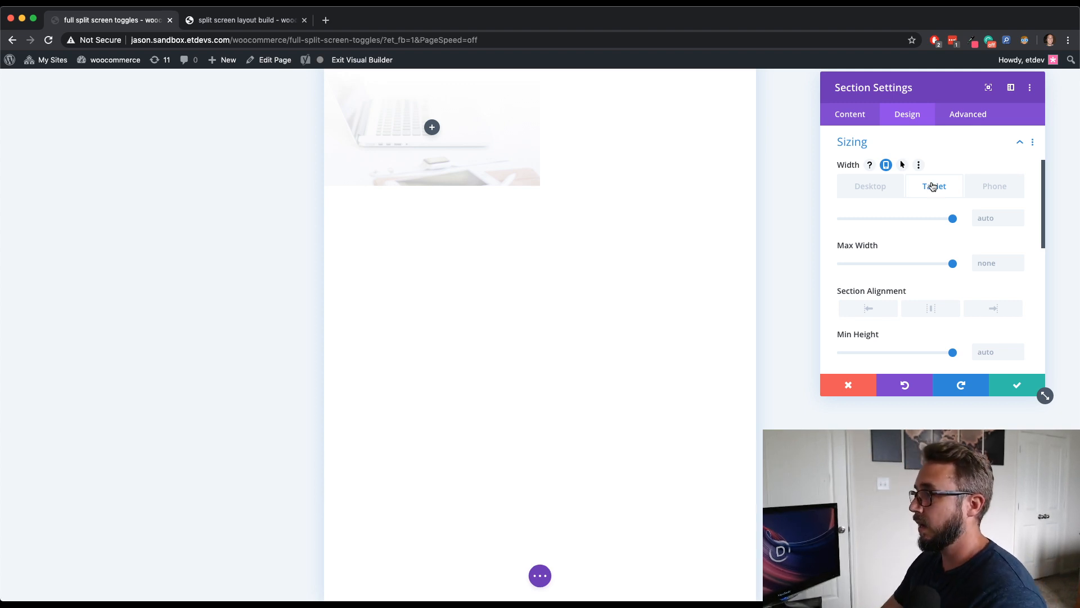
click(997, 219)
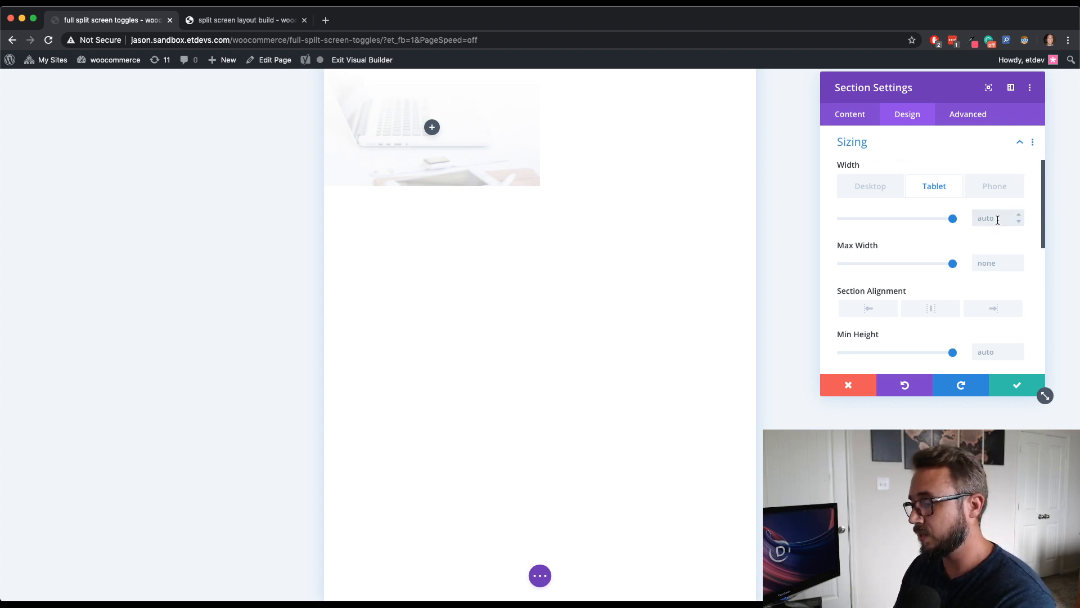
text(100)
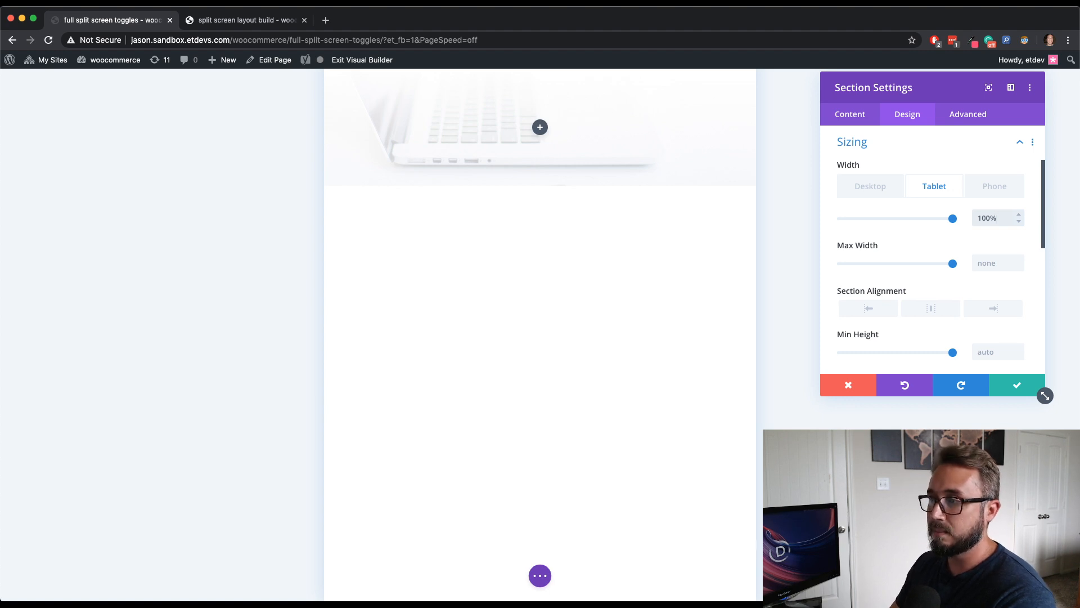
click(885, 194)
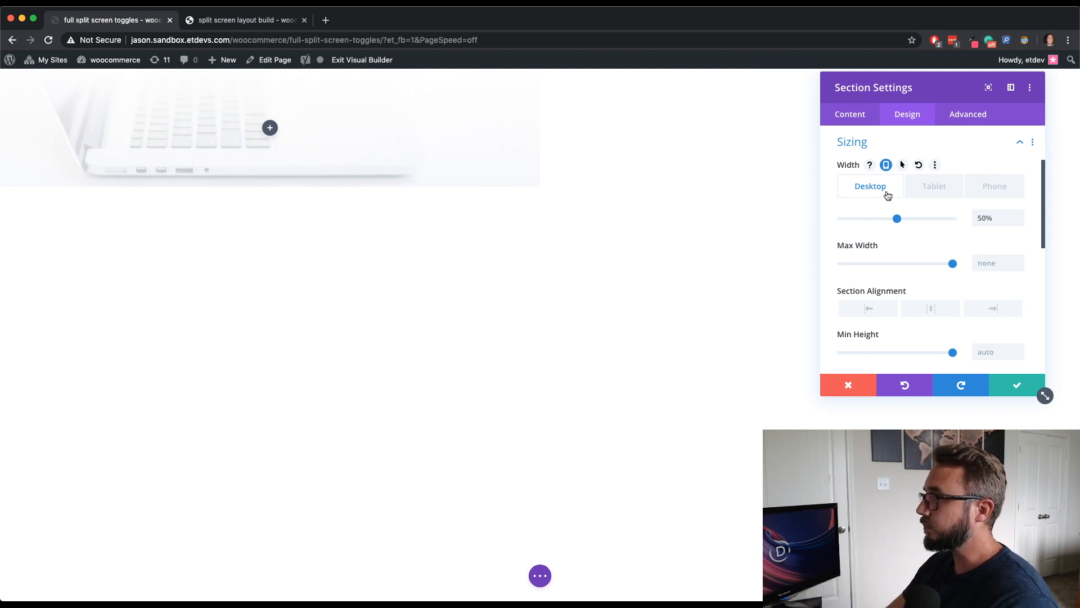
- Set the section's desktop minimum height to 900px and enable responsive minimum height values
scroll(920, 222, down, 2)
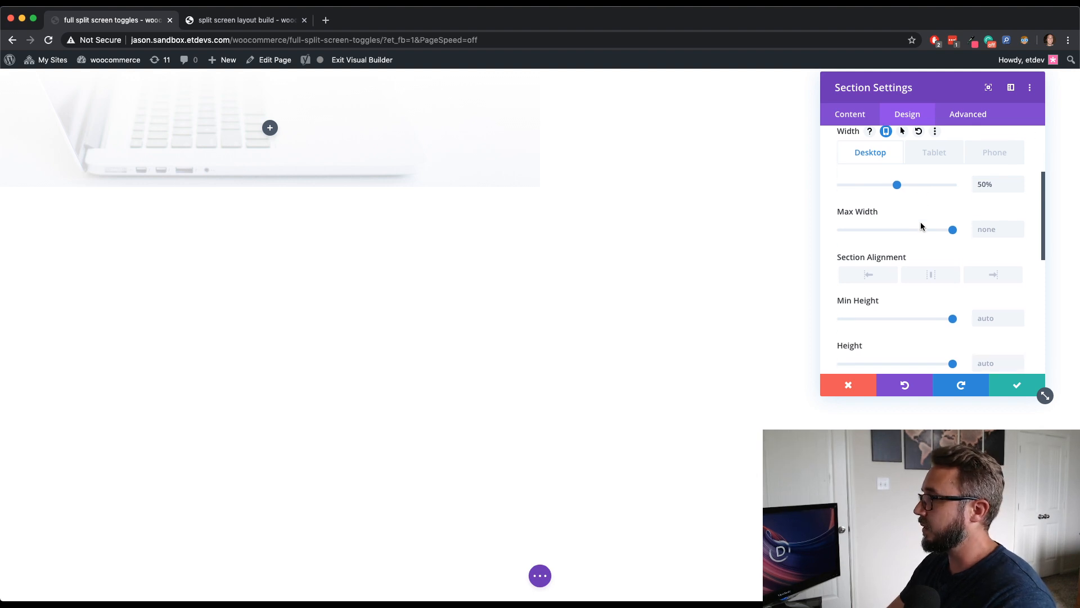
scroll(921, 226, down, 1)
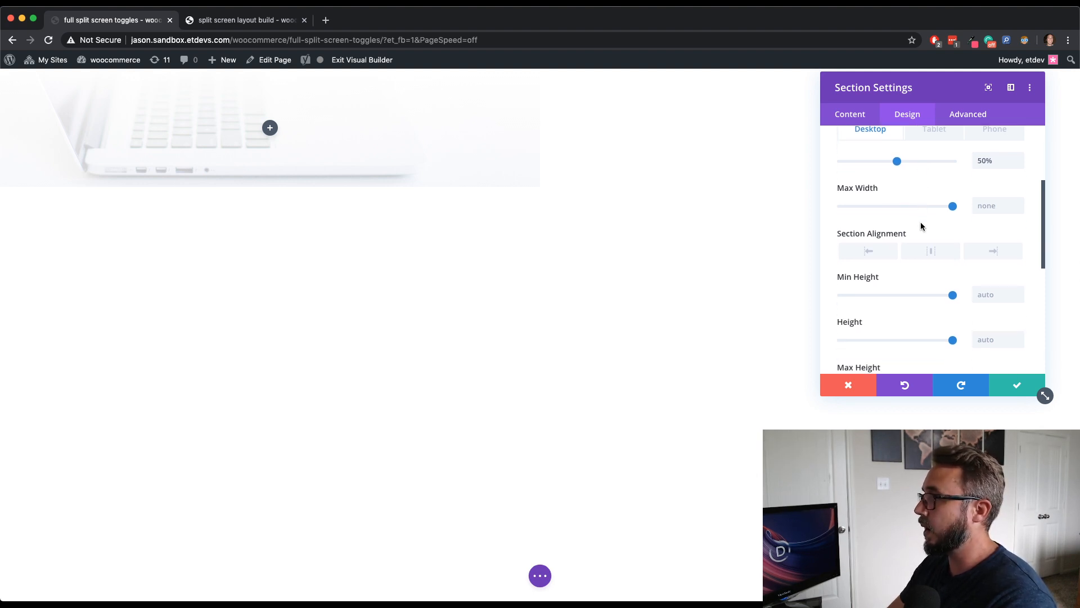
scroll(920, 226, down, 2)
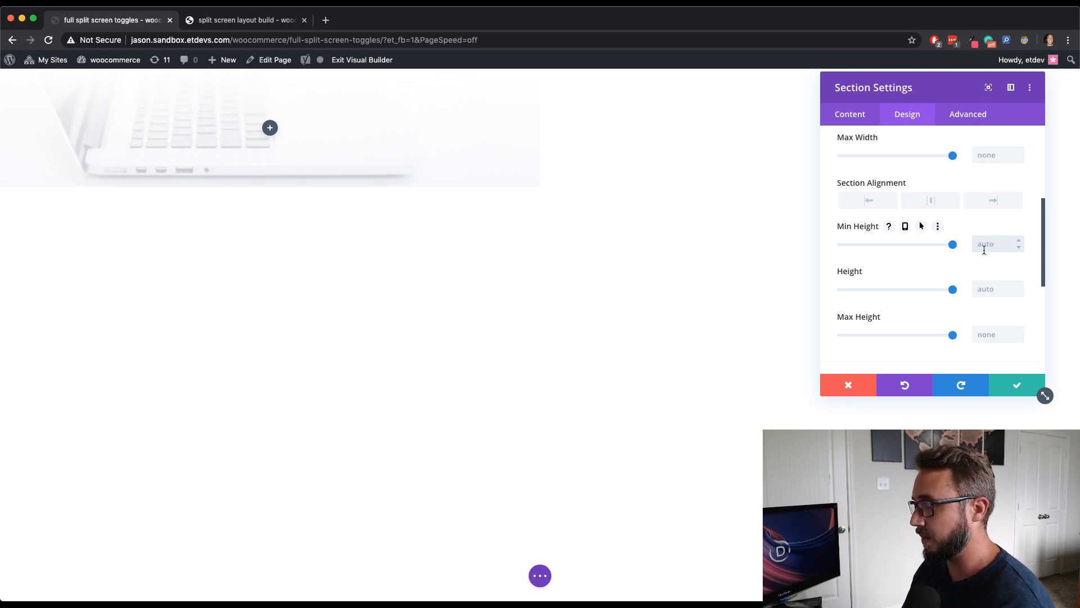
text(900)
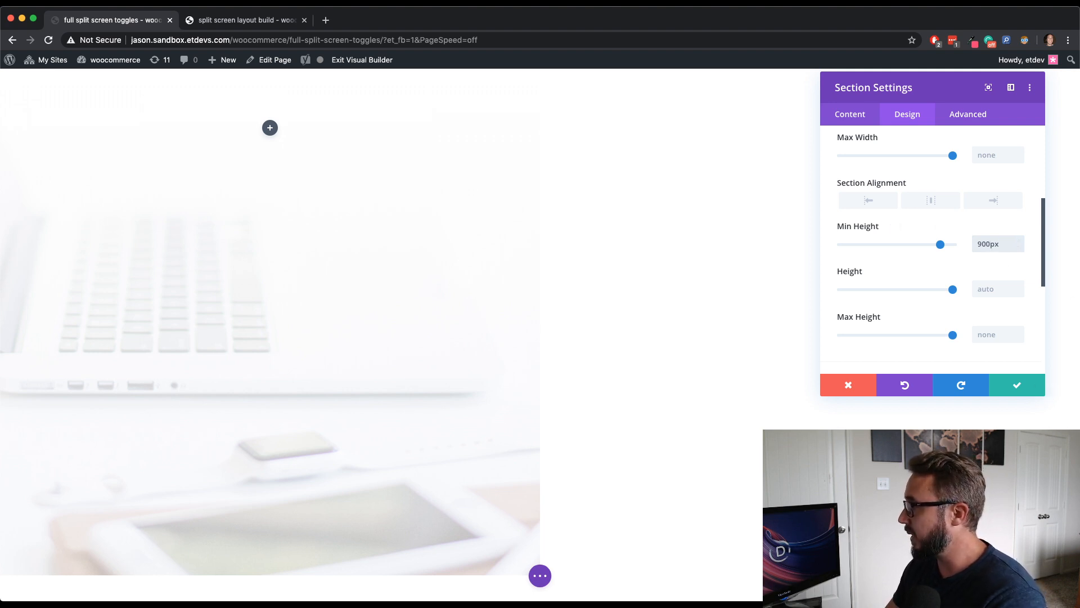
click(873, 228)
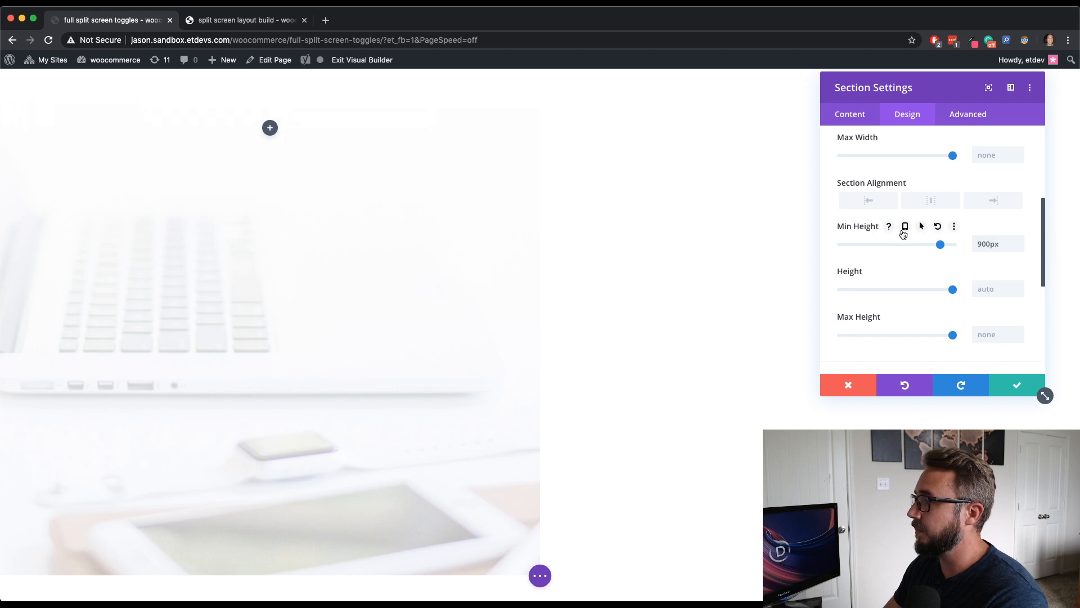
click(904, 229)
click(951, 254)
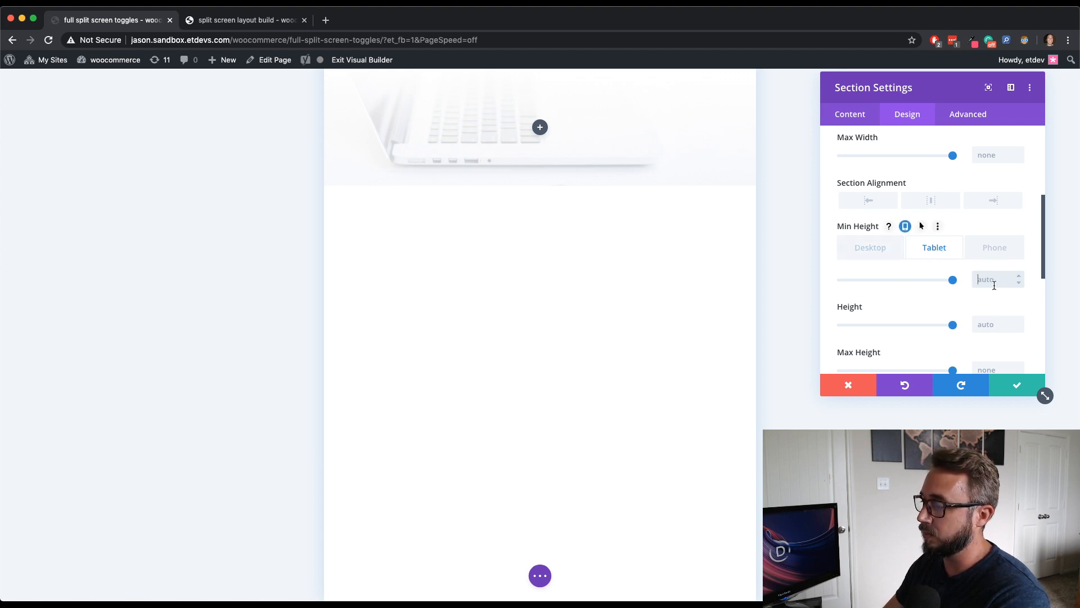
click(876, 247)
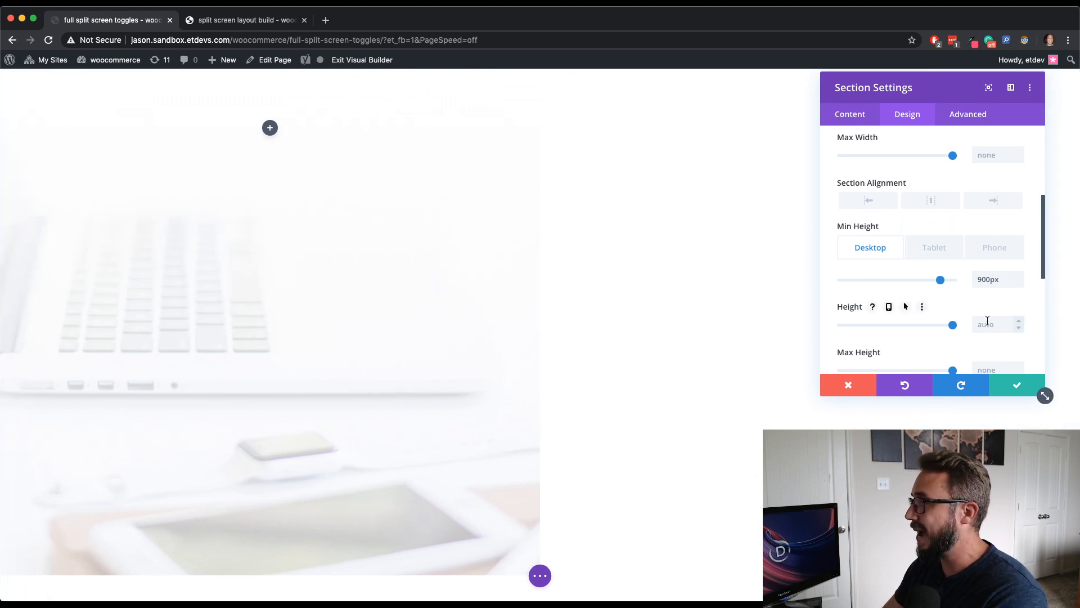
- Set the section's desktop height to 100vh and enable responsive height values
scroll(987, 321, down, 3)
click(990, 235)
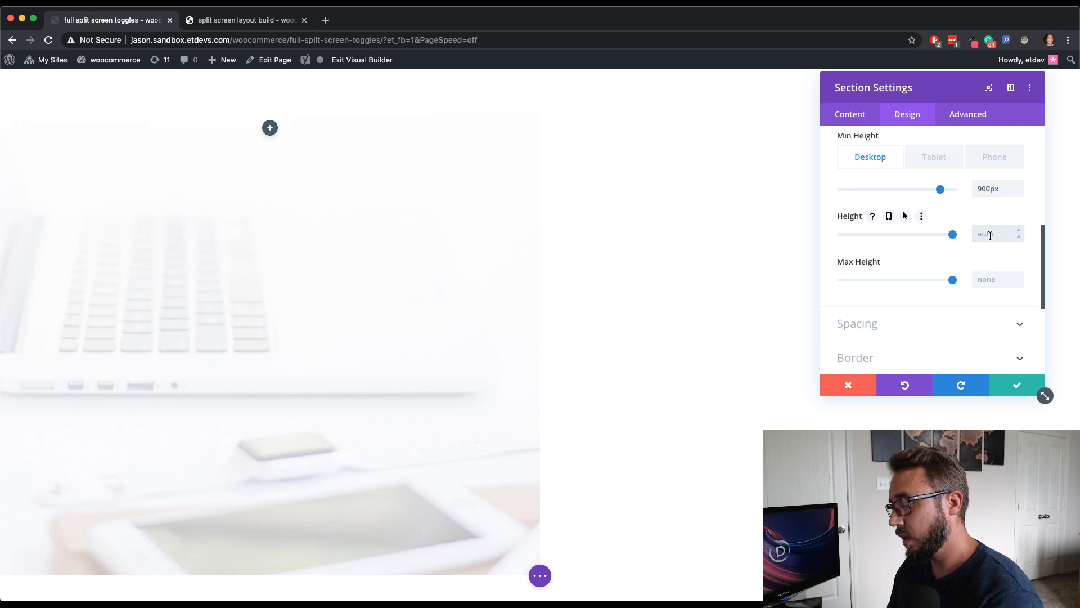
text(100vh)
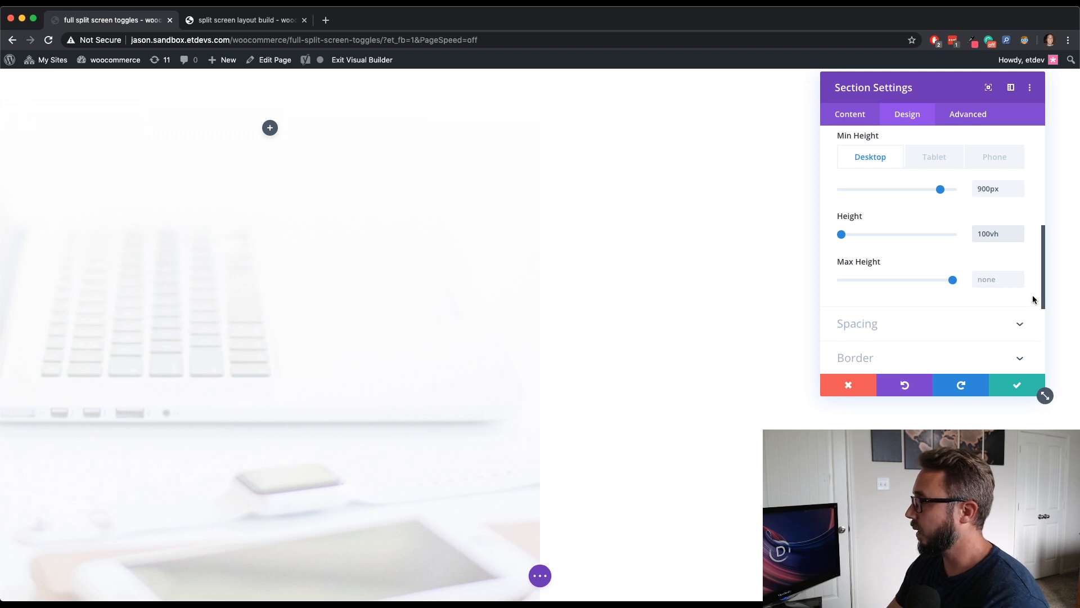
scroll(1007, 310, down, 1)
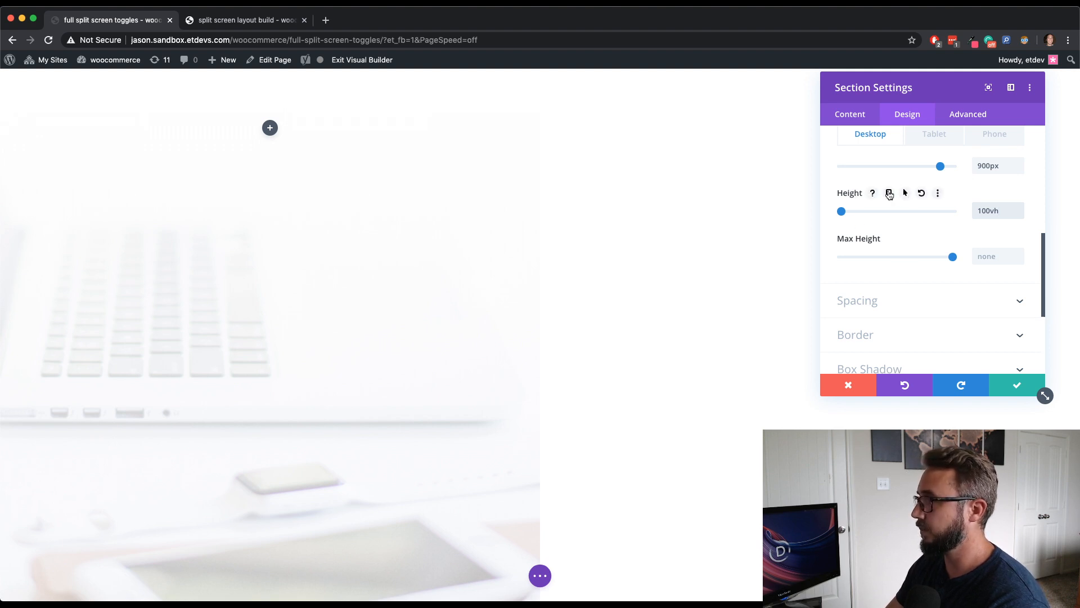
click(887, 193)
click(934, 215)
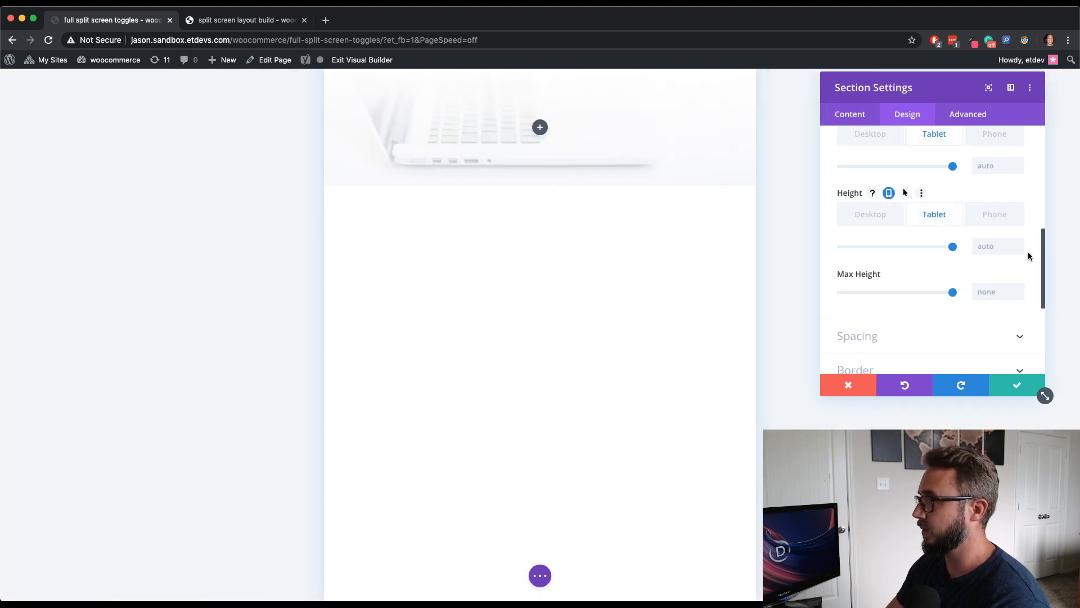
click(871, 214)
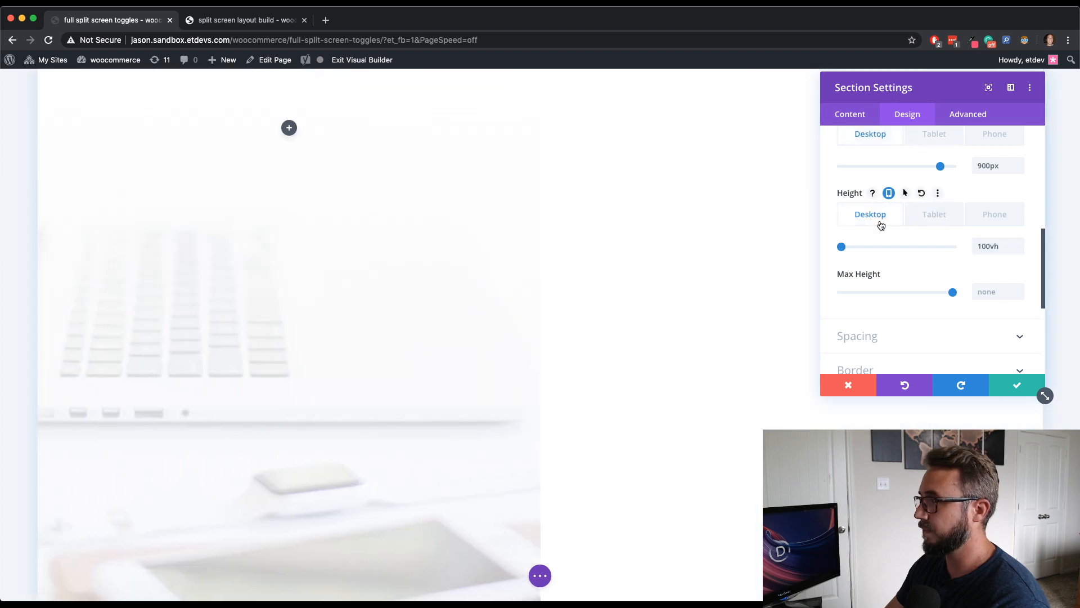
- Set the section's top and bottom padding to 0px
click(938, 336)
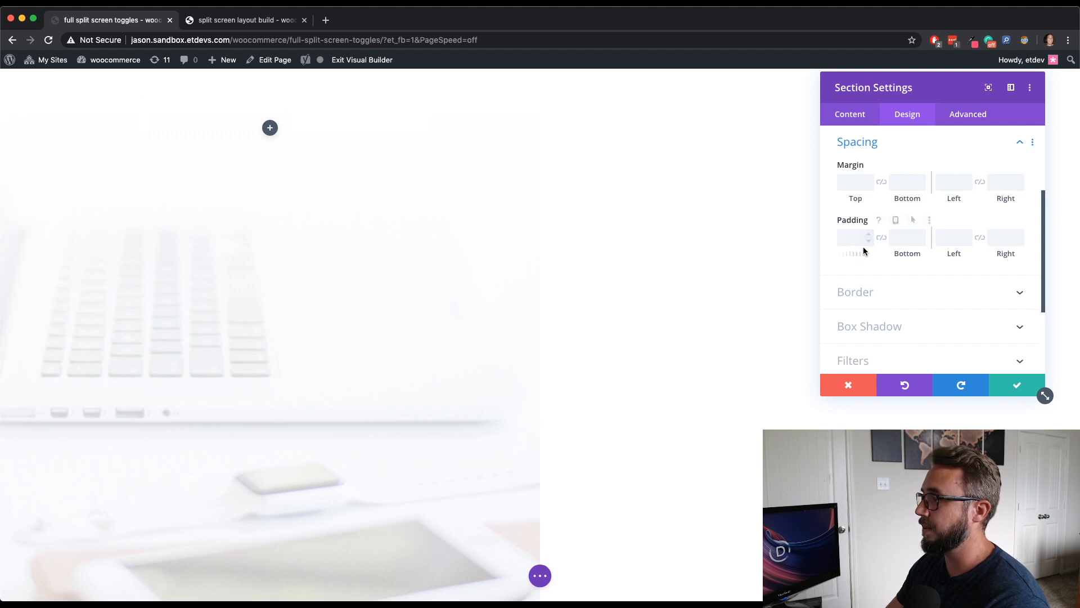
click(867, 240)
click(919, 241)
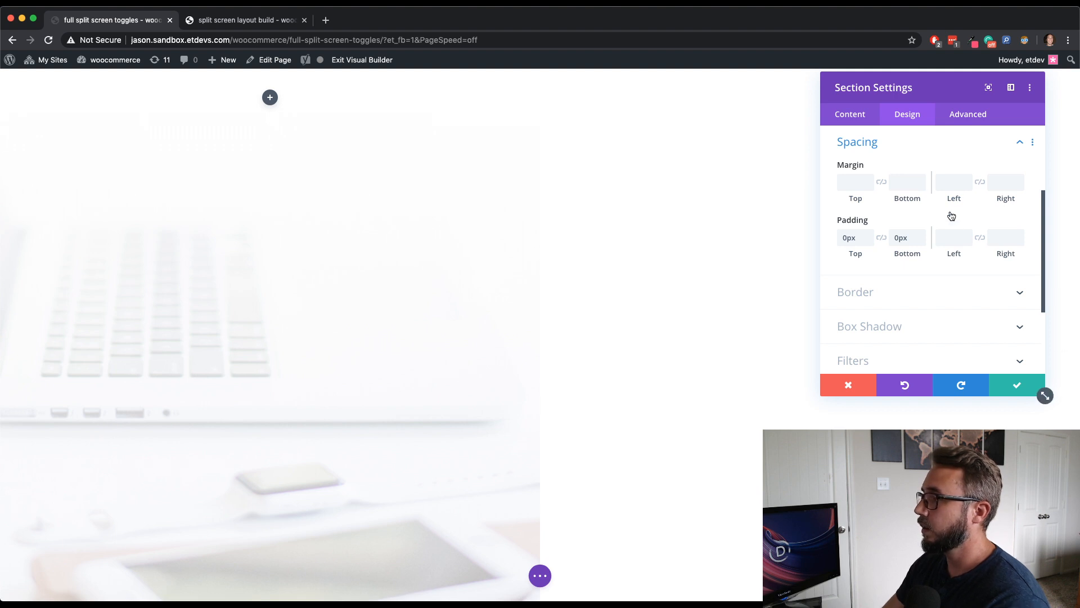
click(909, 145)
- Apply a curved wave style to the section's top divider
scroll(905, 156, up, 3)
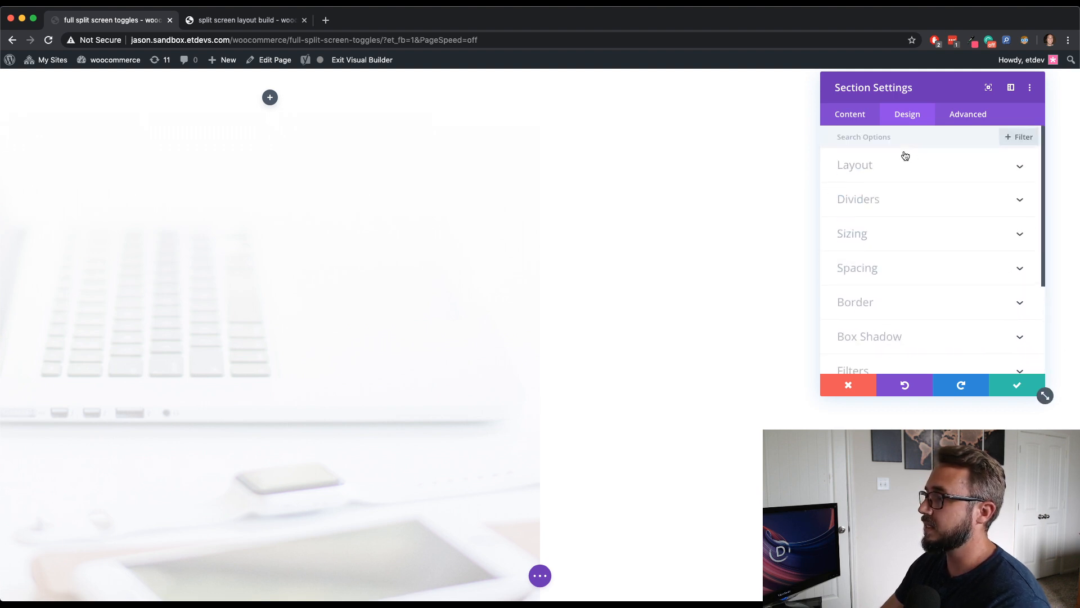
click(895, 201)
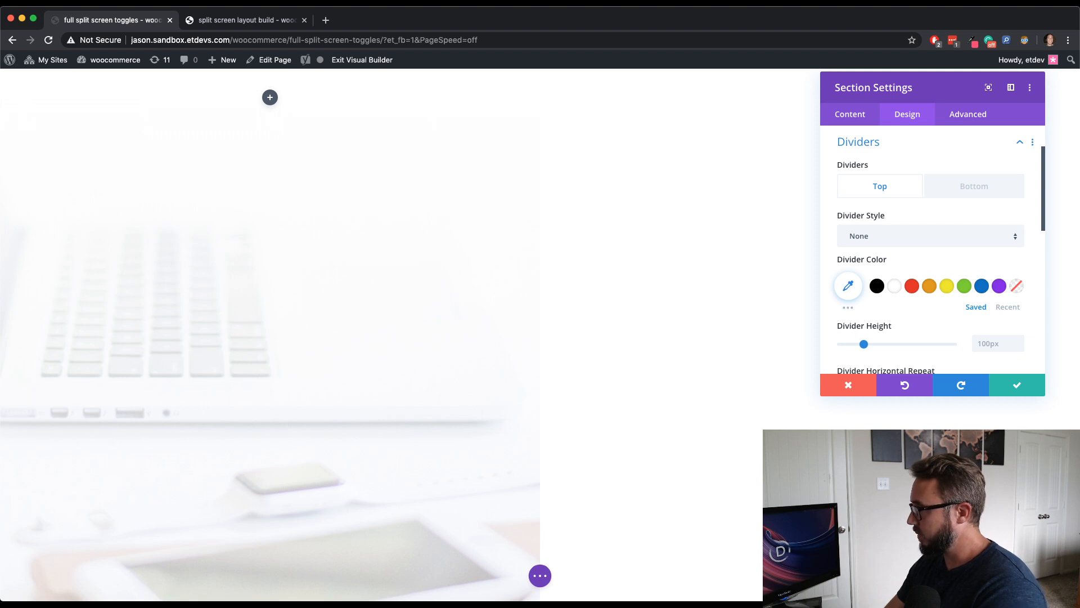
click(898, 247)
scroll(946, 280, down, 1)
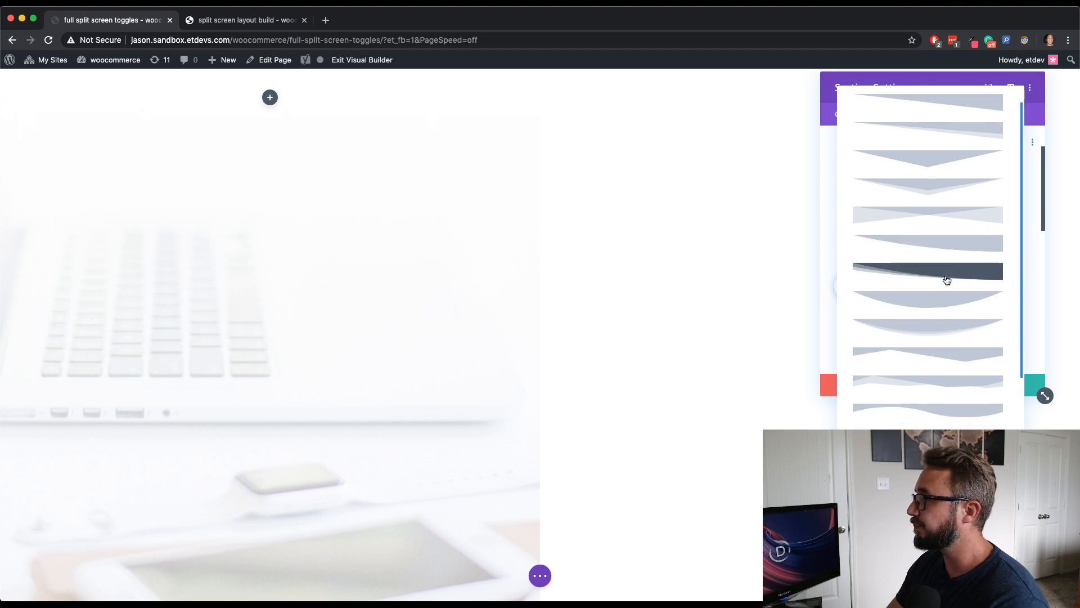
scroll(946, 280, down, 5)
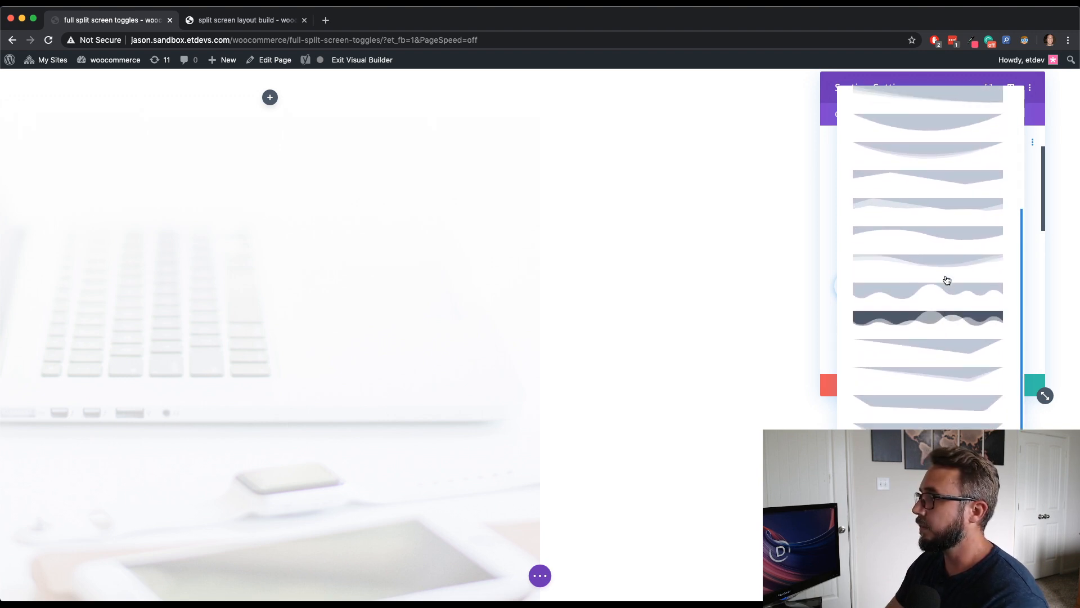
click(948, 247)
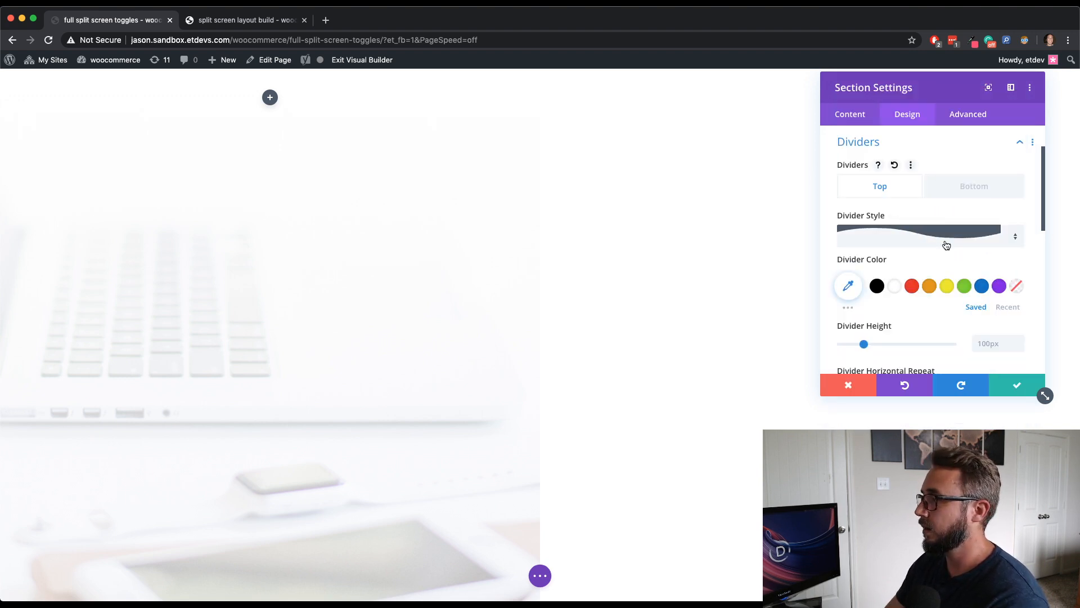
- Set the top divider color to #333333
scroll(960, 267, down, 1)
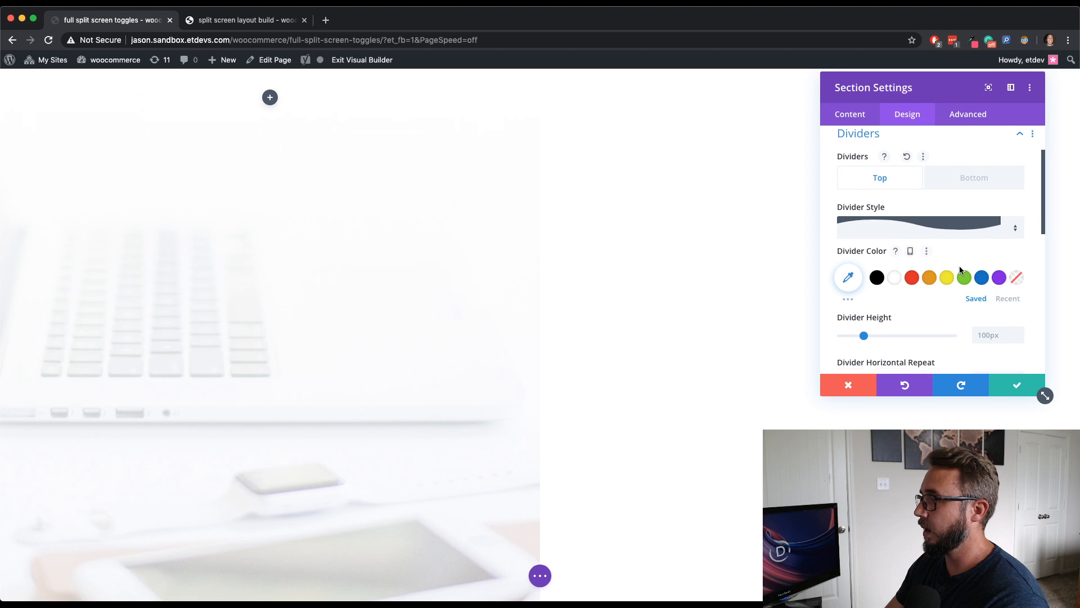
click(848, 265)
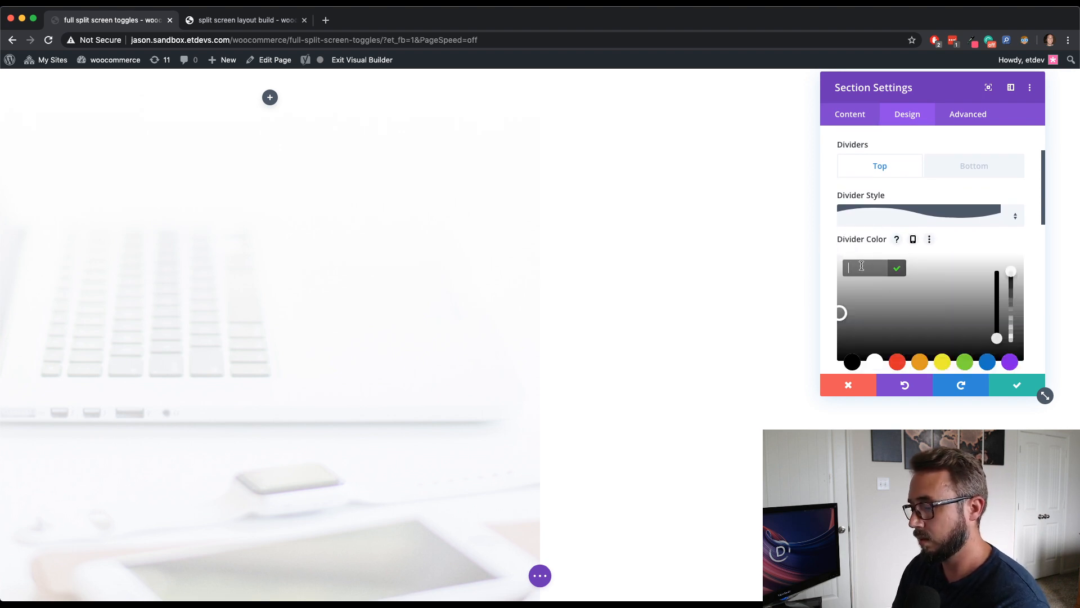
text(#333333)
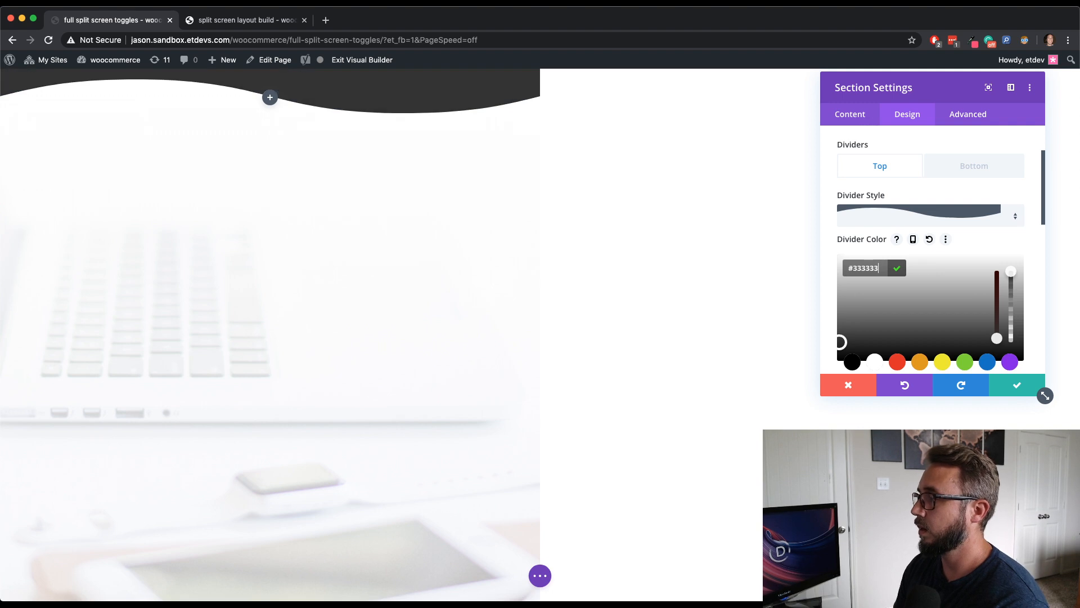
click(1022, 242)
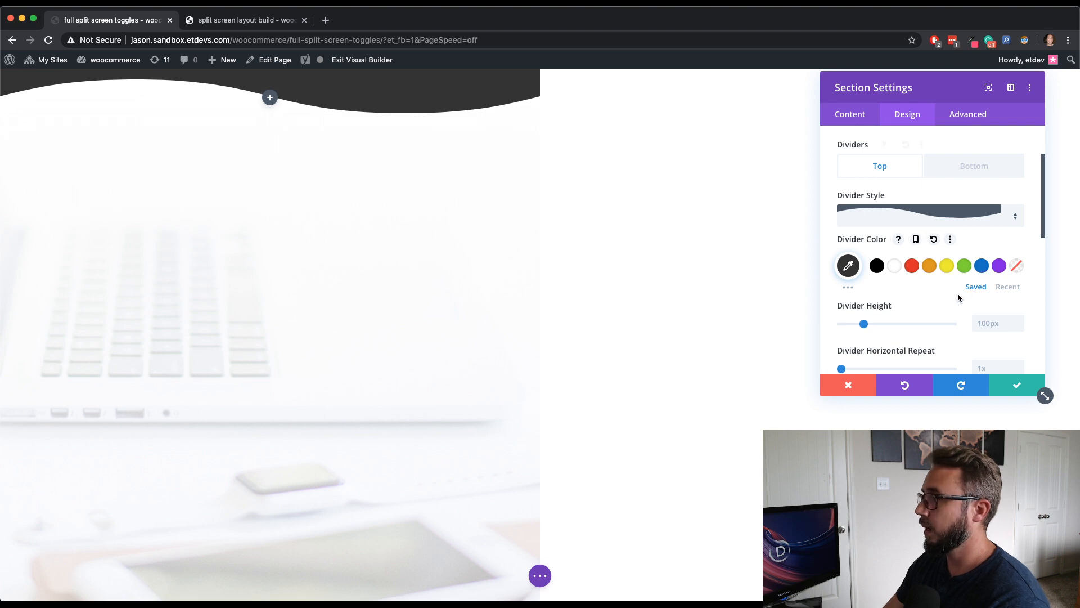
- Set the top divider's height to 50vh and its horizontal repeat to 0.5x
scroll(959, 294, down, 1)
click(995, 296)
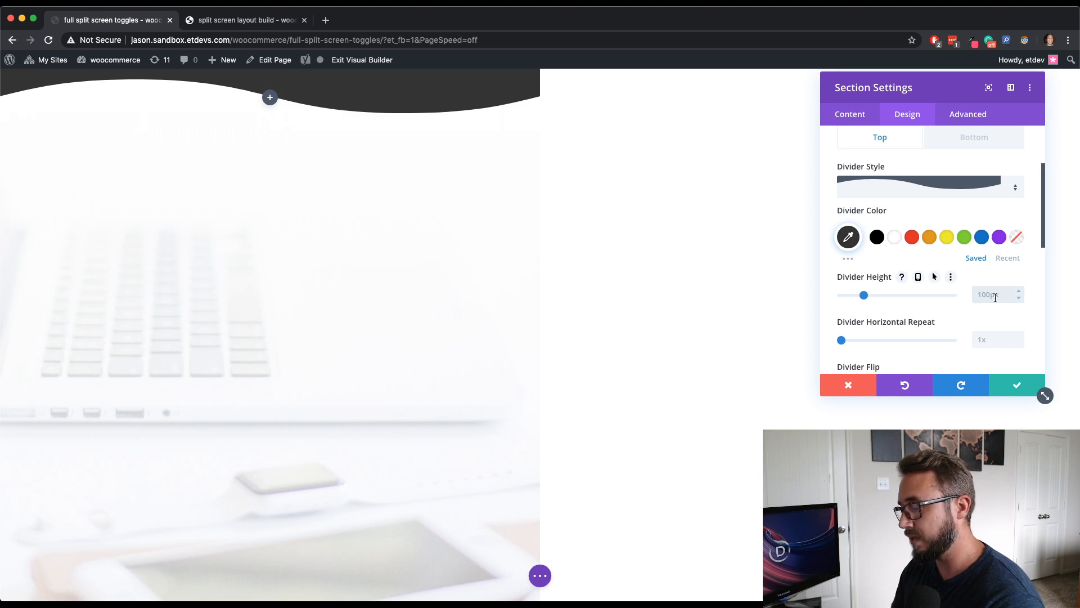
text(50vh)
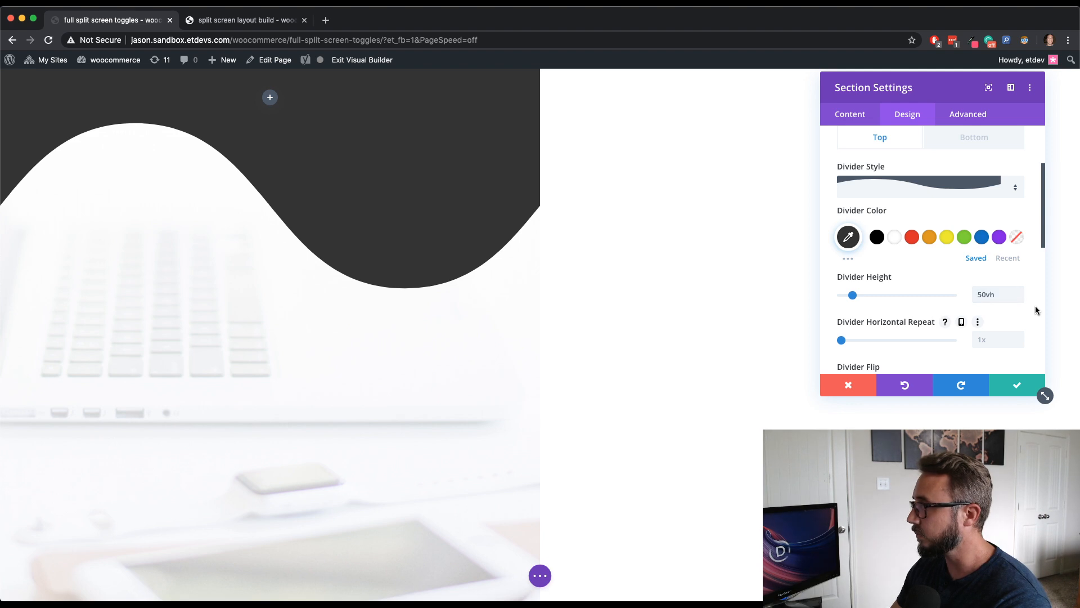
click(996, 340)
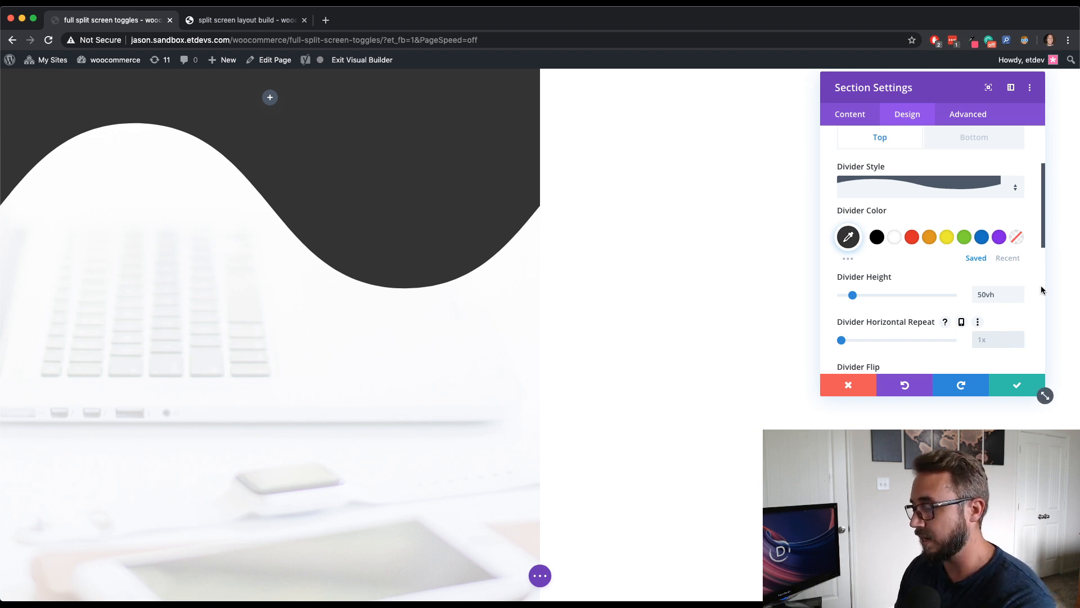
text(0.5x)
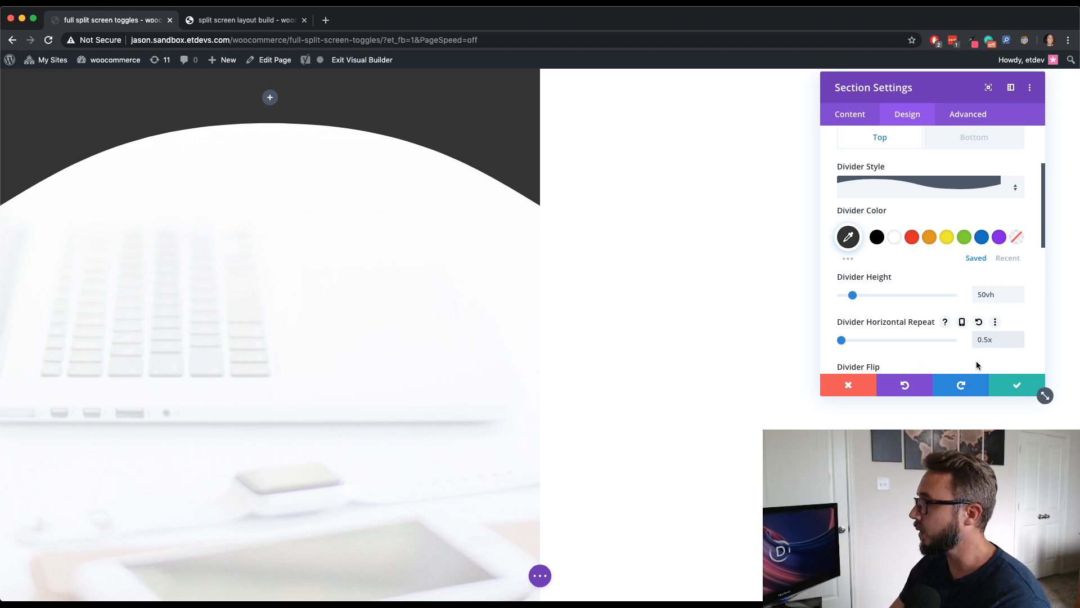
- Enable responsive values for the top divider's horizontal repeat and set the tablet value to 1x
scroll(977, 362, down, 1)
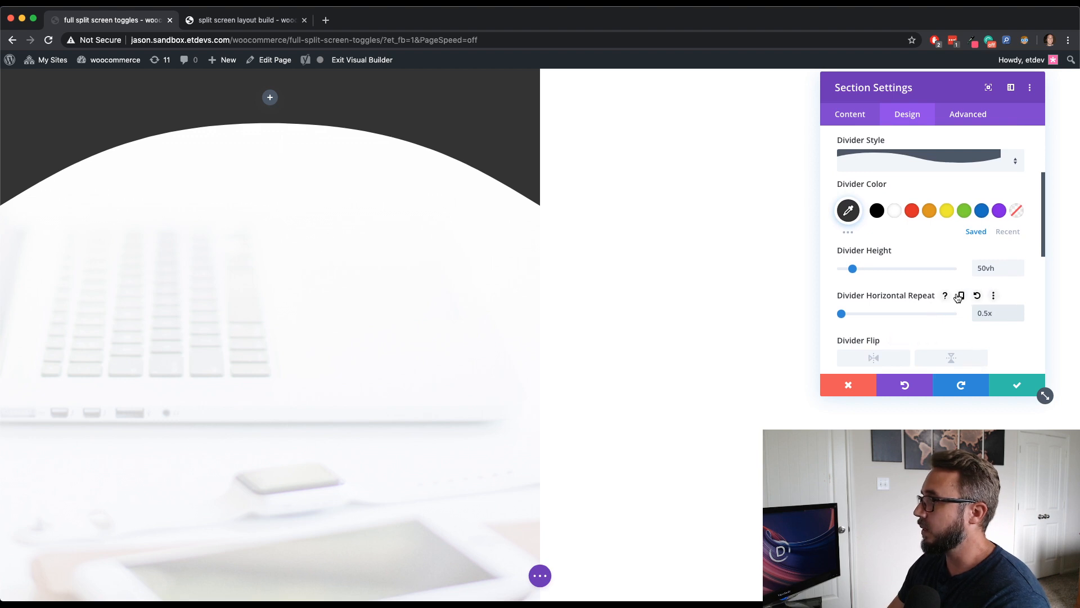
click(961, 295)
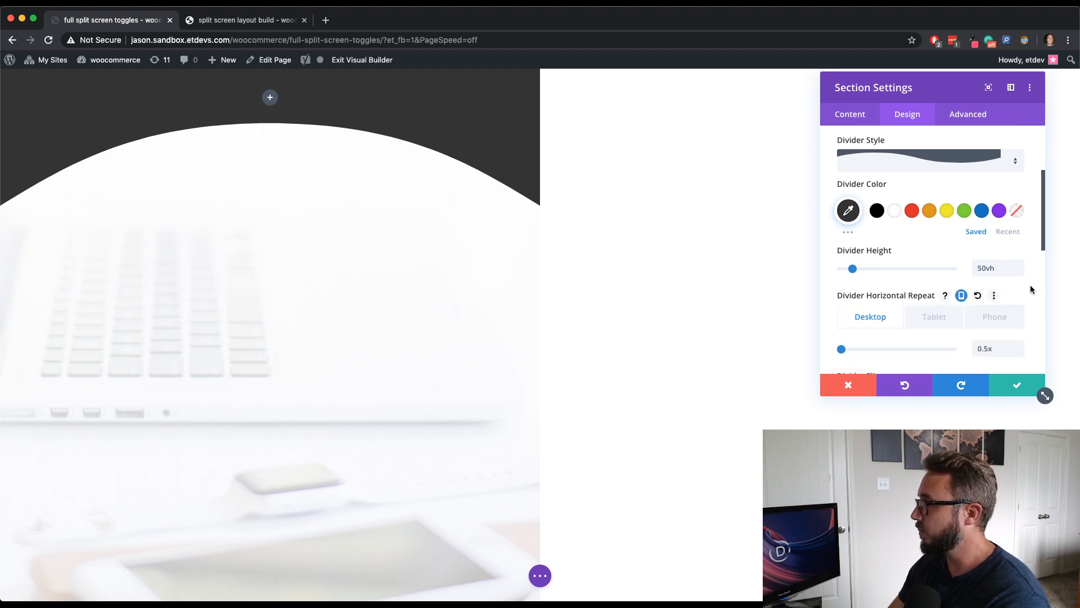
click(934, 316)
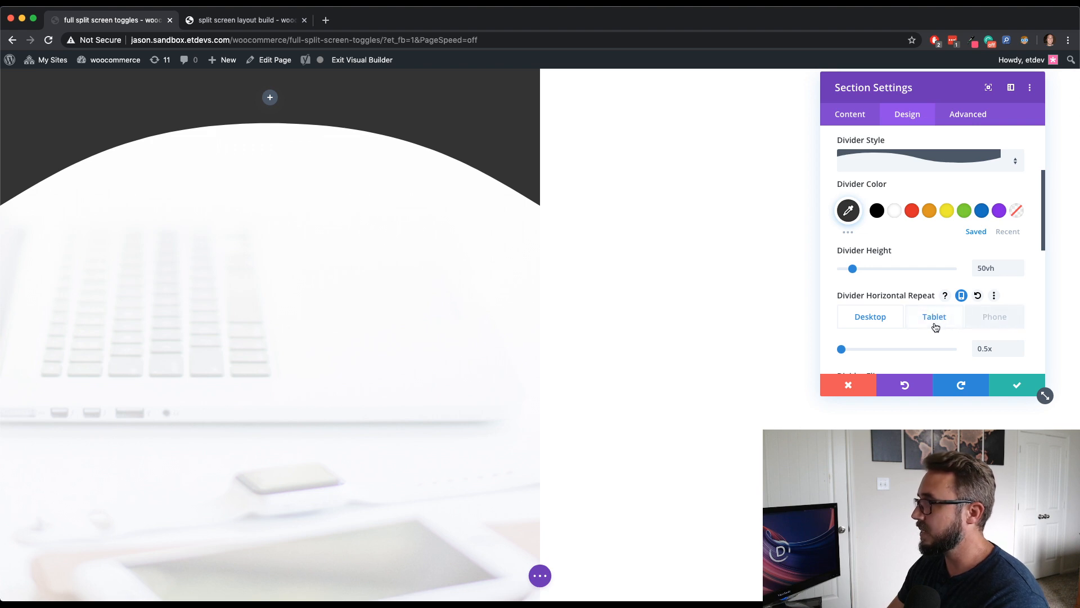
click(1003, 349)
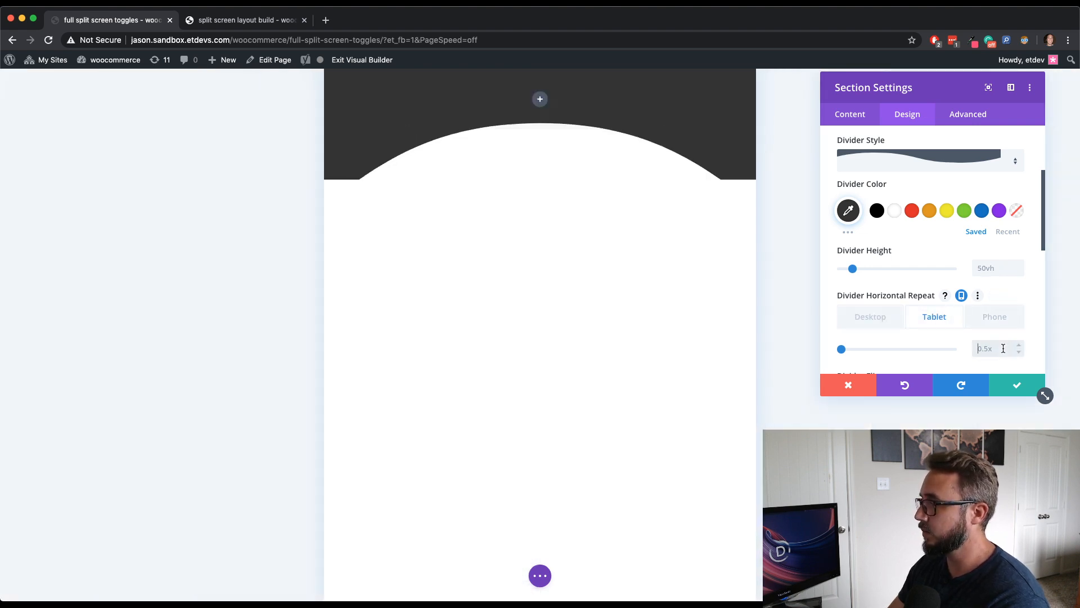
text(1x)
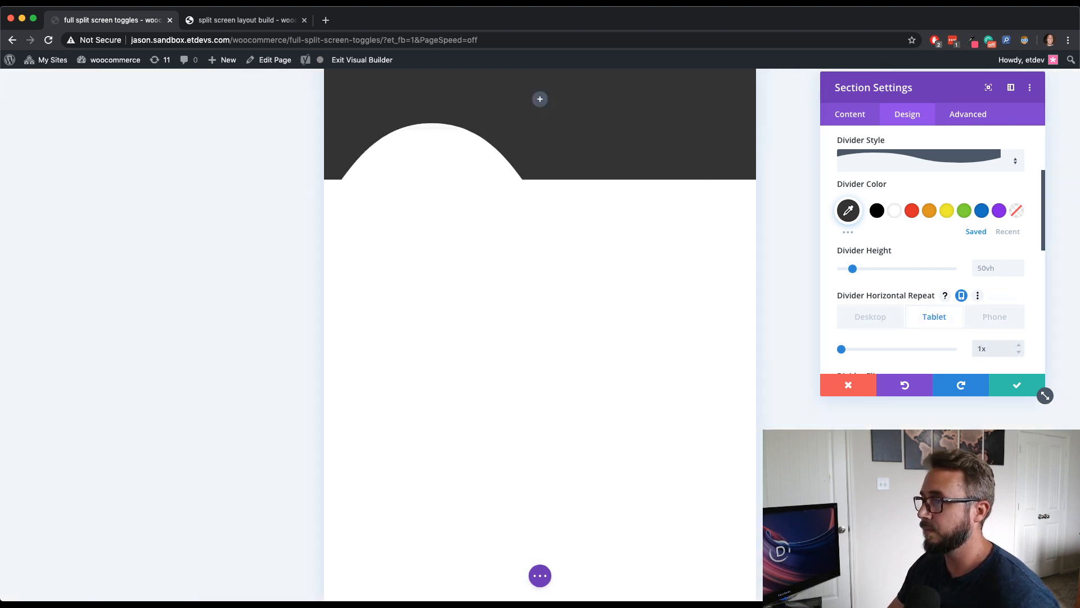
click(869, 318)
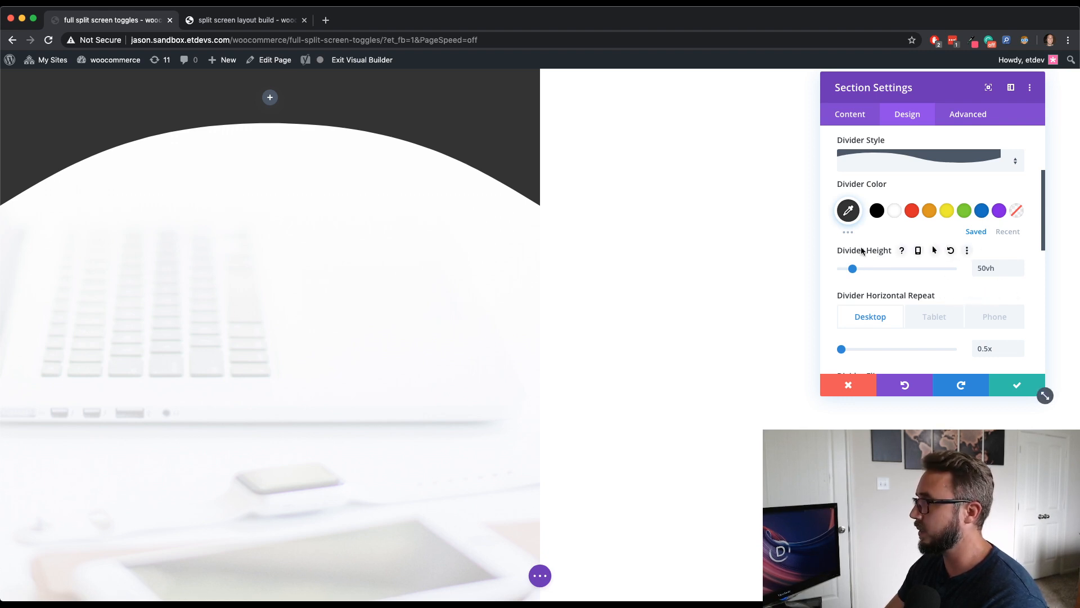
- Enable responsive values for the top divider's height and set the tablet height to 10vh
click(918, 250)
click(947, 280)
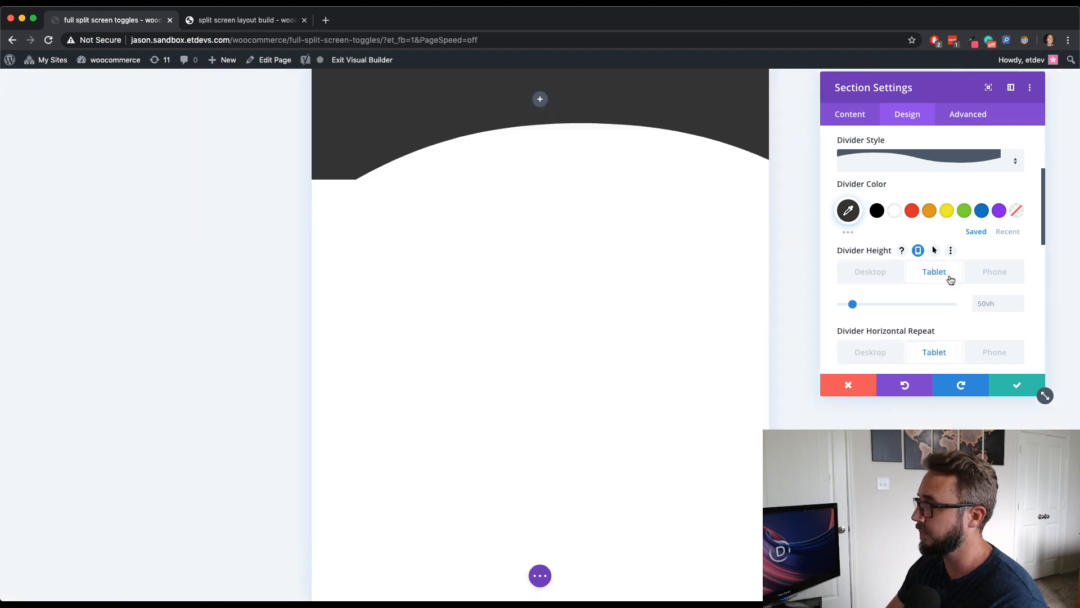
click(991, 302)
text(10)
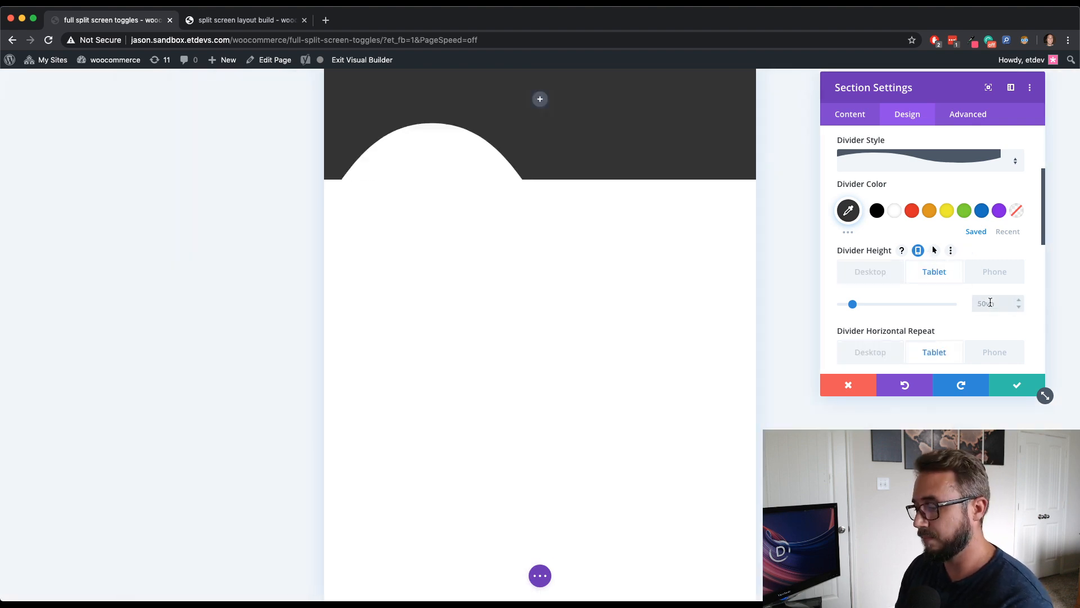
text(vh)
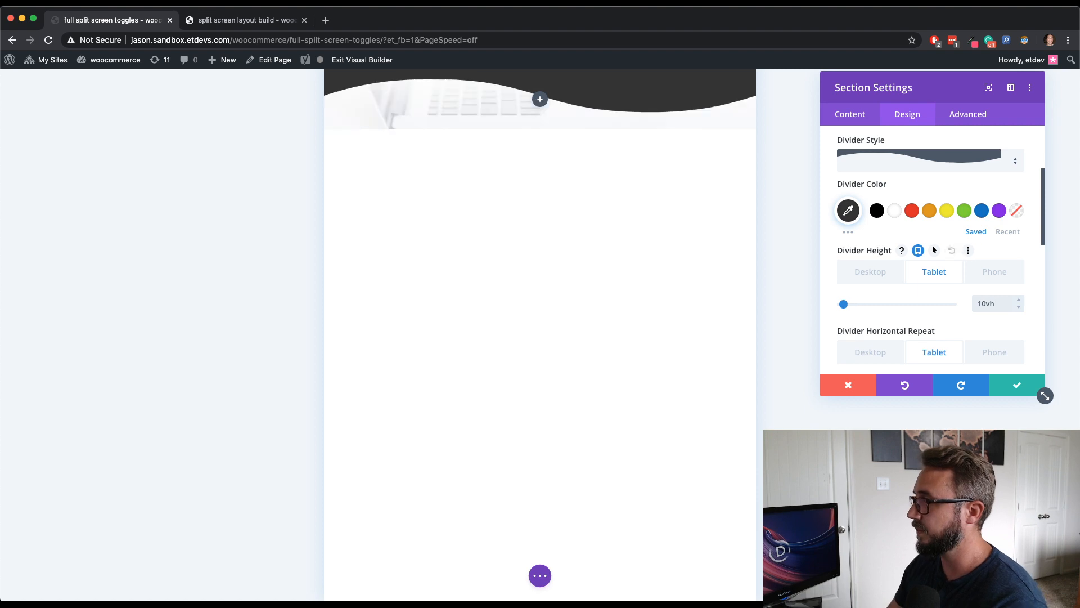
click(890, 276)
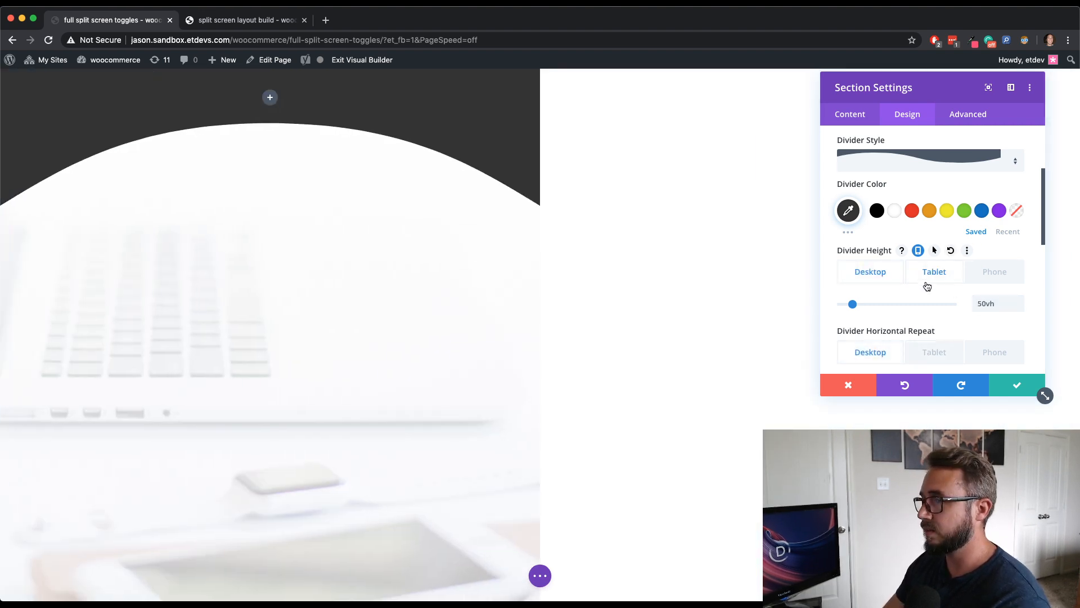
- Switch to the bottom divider and apply a wave divider style to it
scroll(964, 302, up, 2)
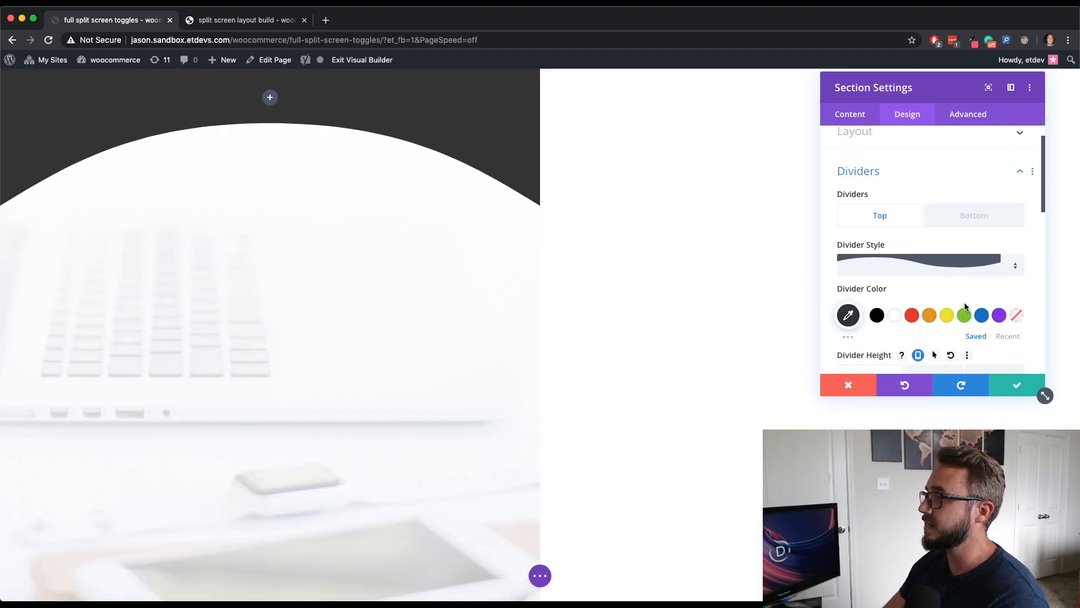
click(962, 224)
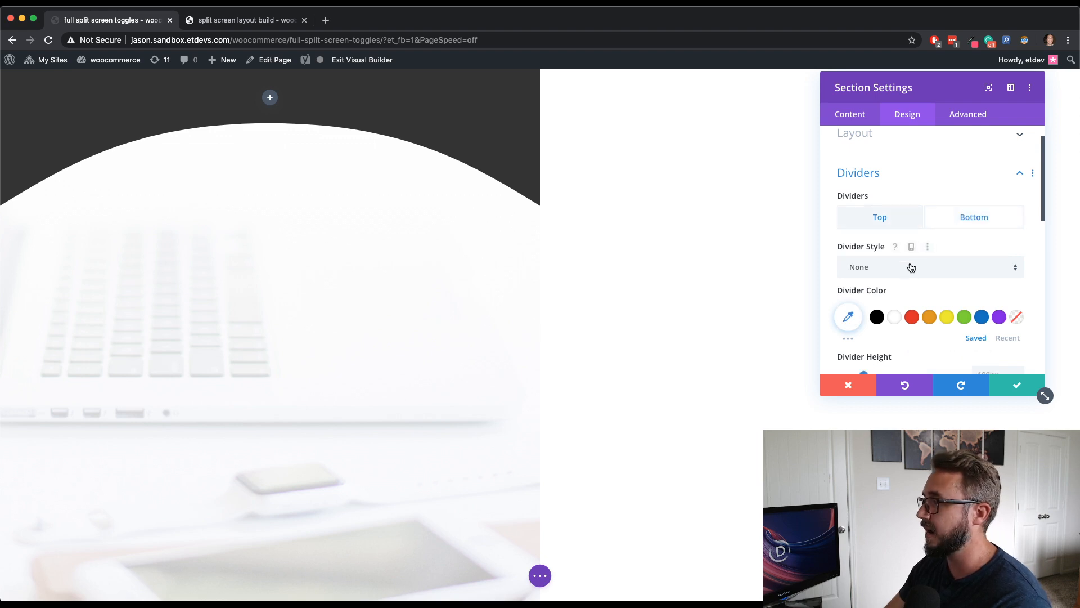
click(911, 267)
scroll(943, 403, down, 2)
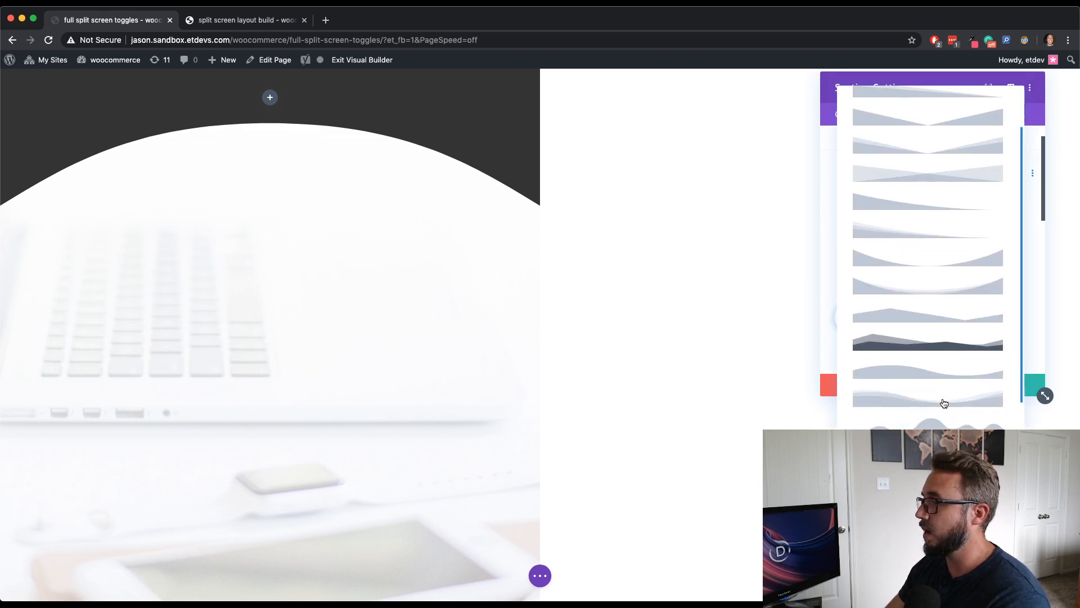
click(938, 363)
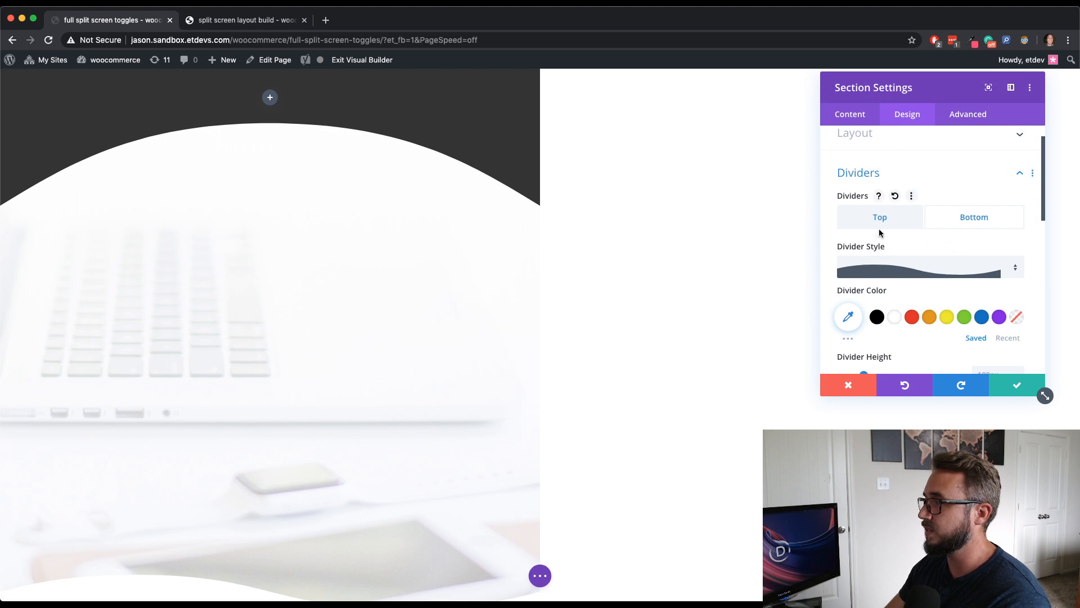
- Set the bottom divider's color to #02c39a by pasting the hex code
scroll(940, 276, down, 2)
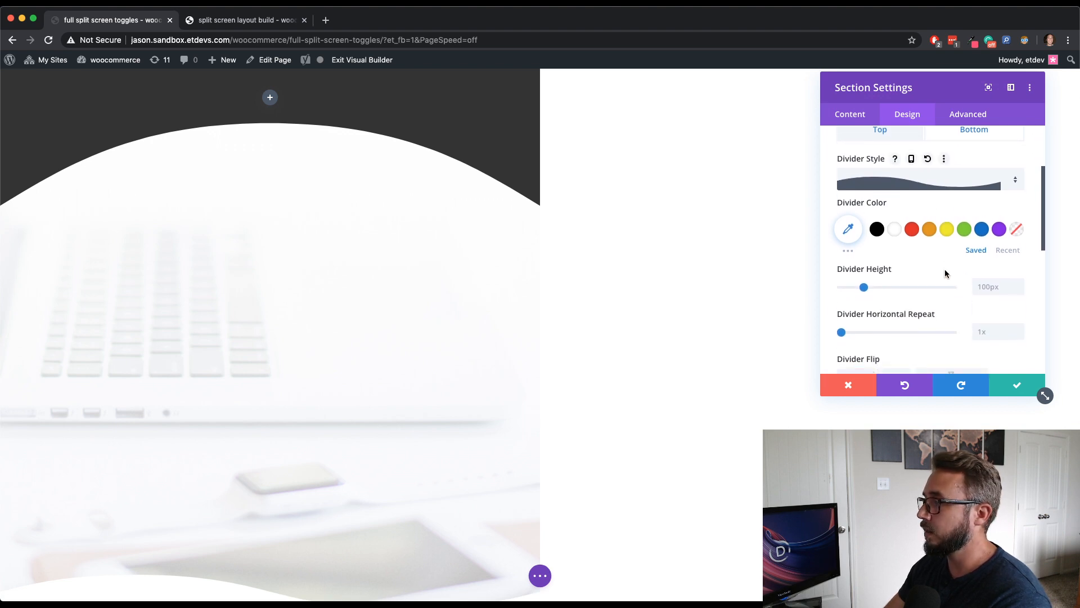
scroll(945, 273, down, 1)
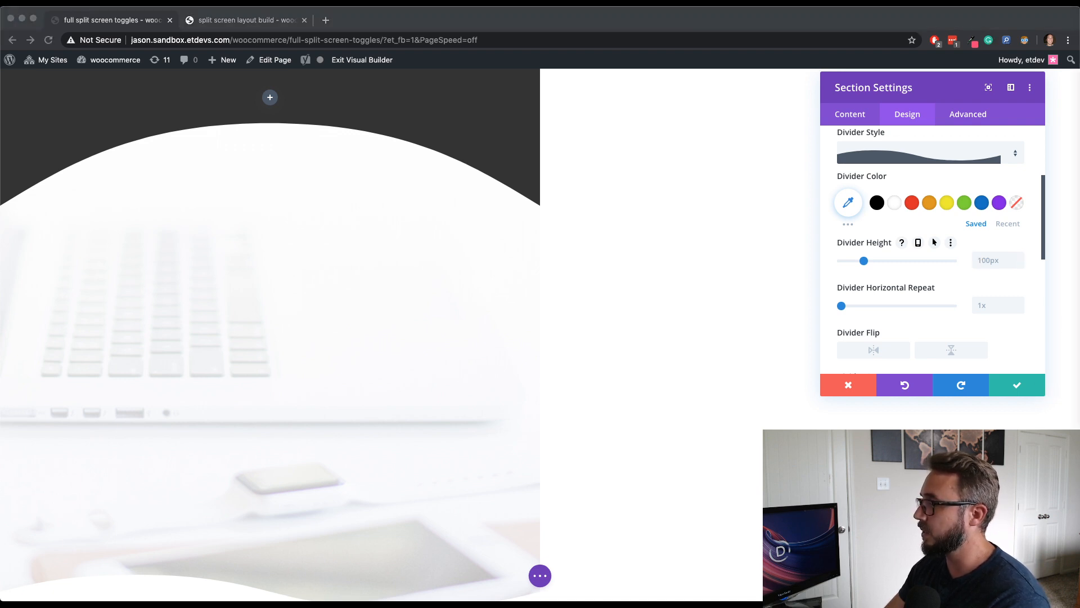
click(854, 207)
click(869, 205)
text(#02c39a)
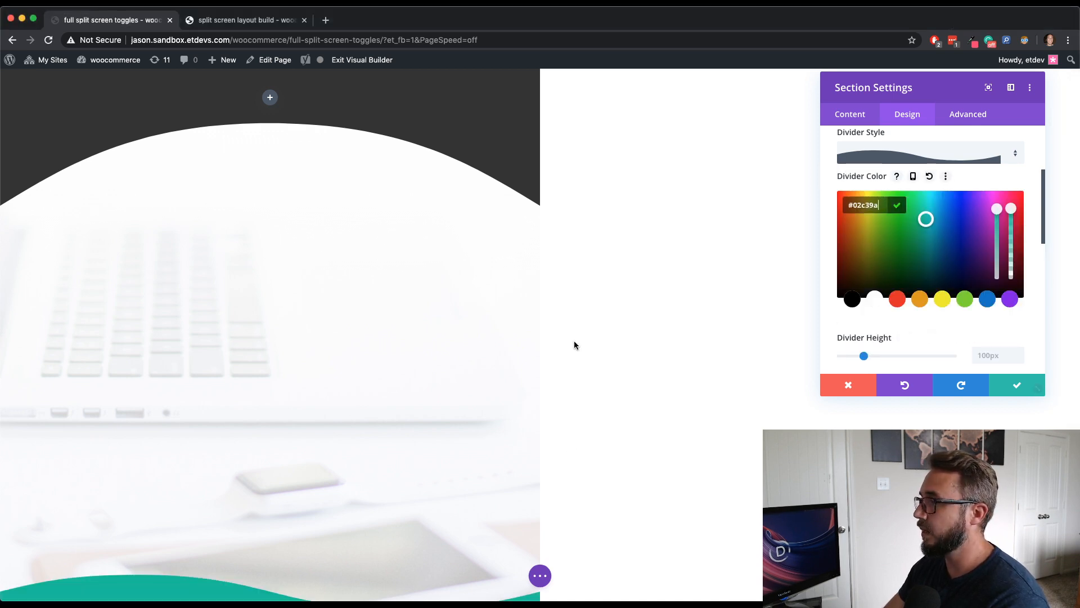
scroll(573, 345, down, 2)
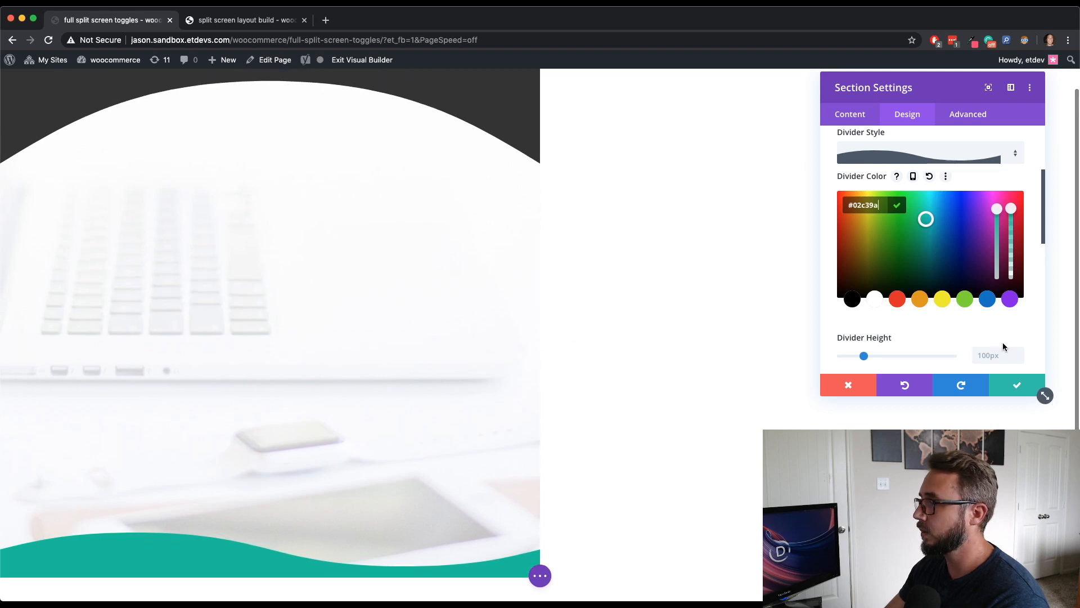
click(998, 348)
- Set the bottom divider's height to 30vh
click(985, 259)
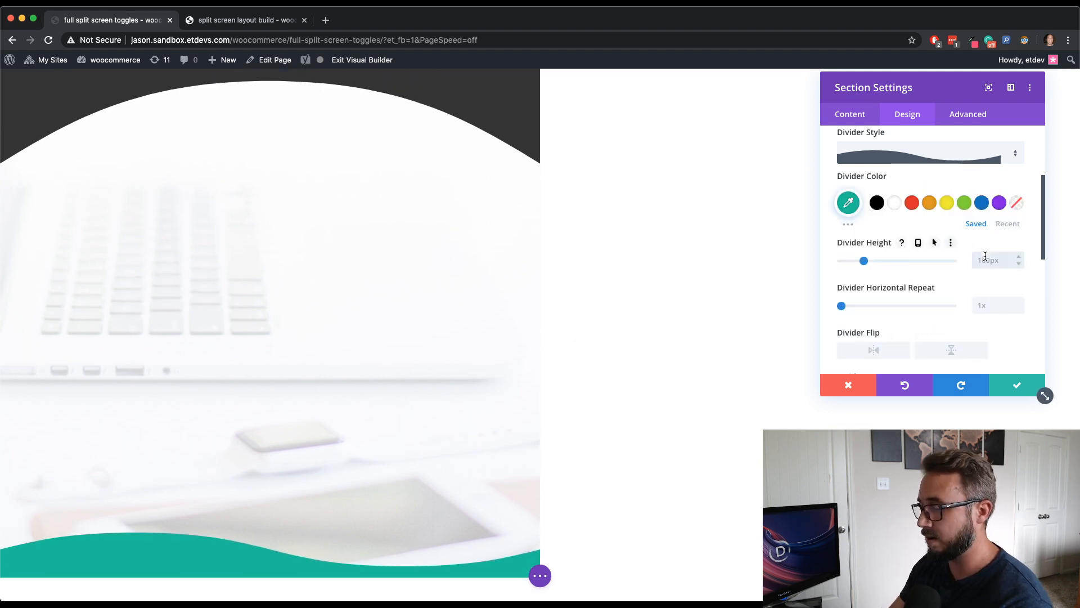
text(30vh)
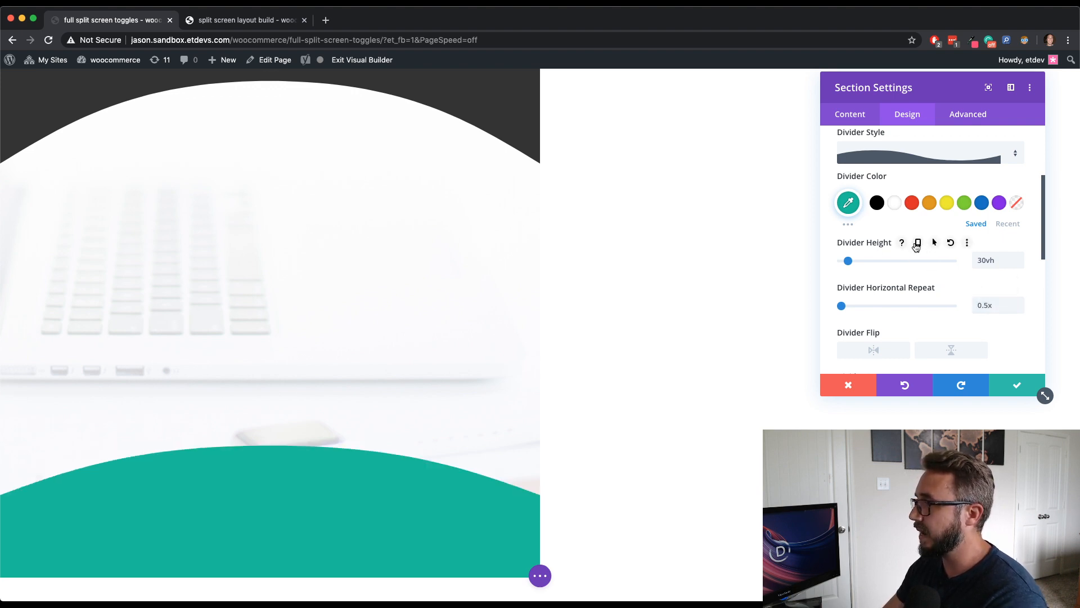
- Enable responsive values for the bottom divider's height and set the tablet height to 30vh
click(917, 244)
click(931, 265)
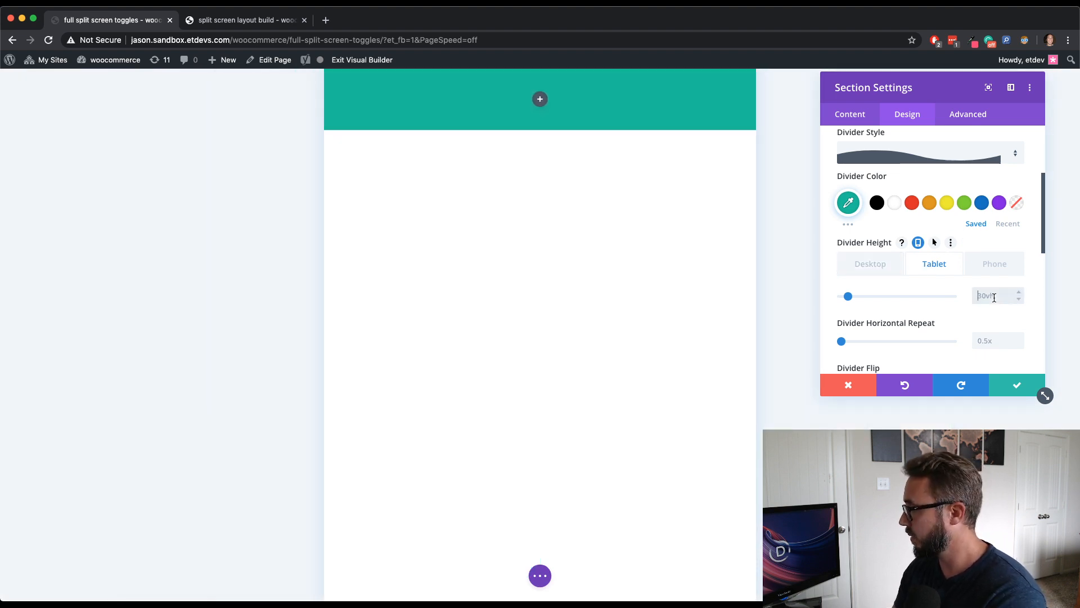
click(994, 298)
text(3)
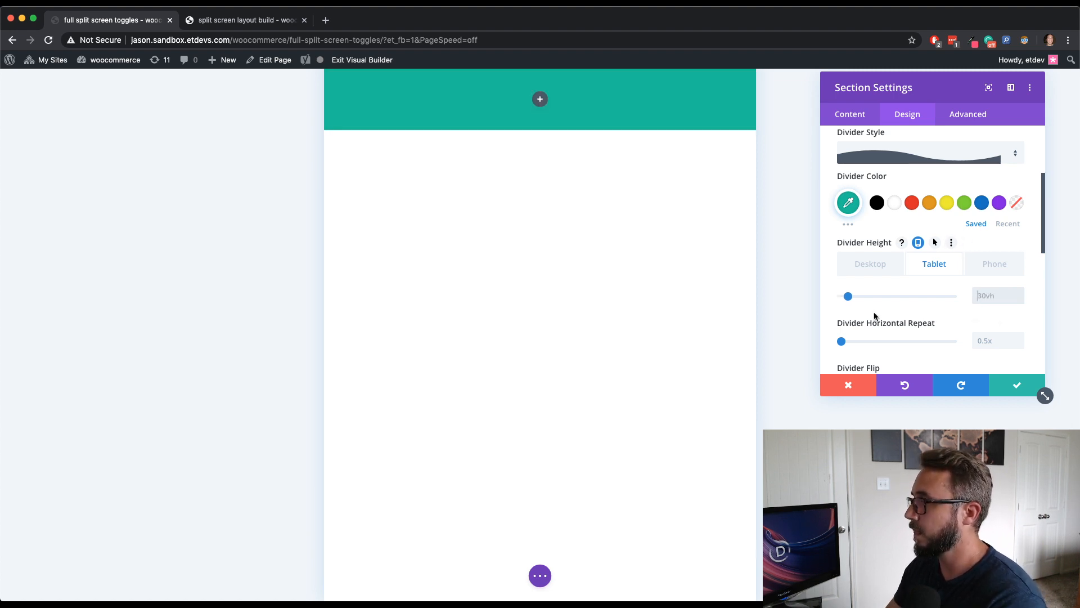
click(877, 265)
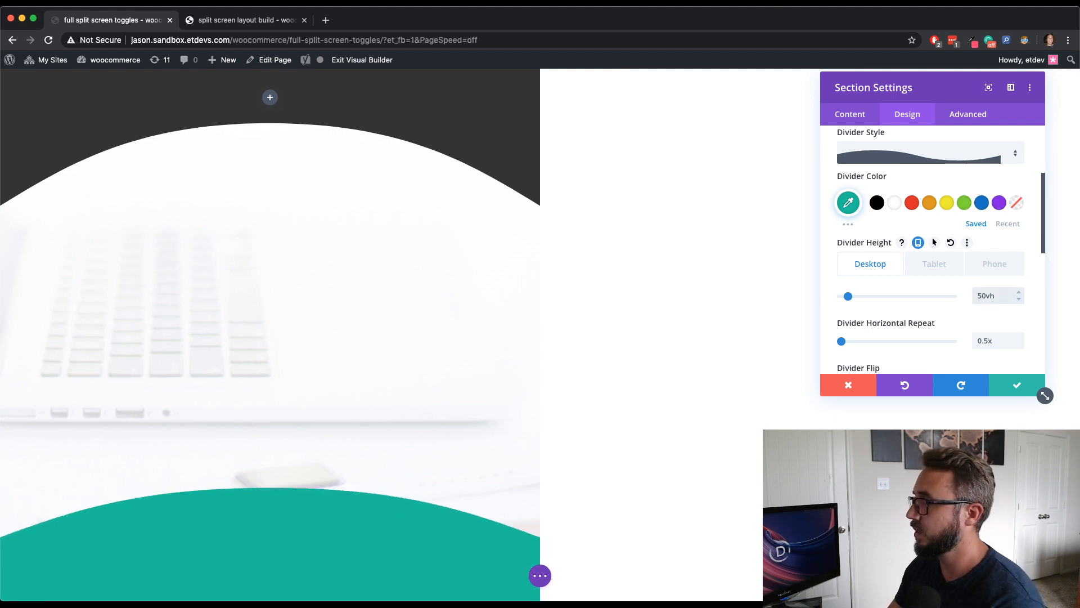
click(938, 268)
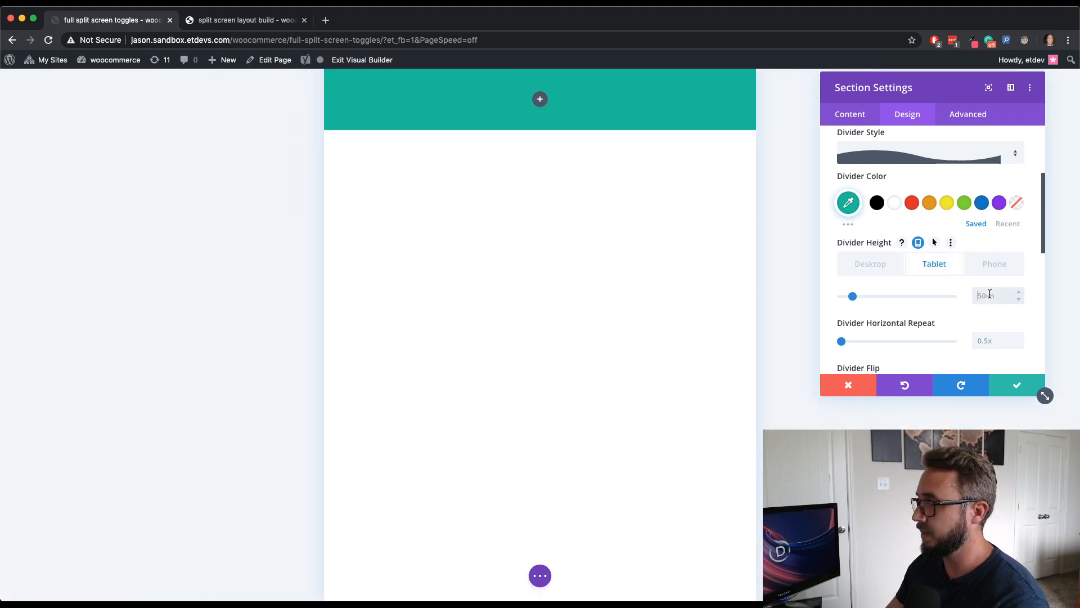
text(30vh)
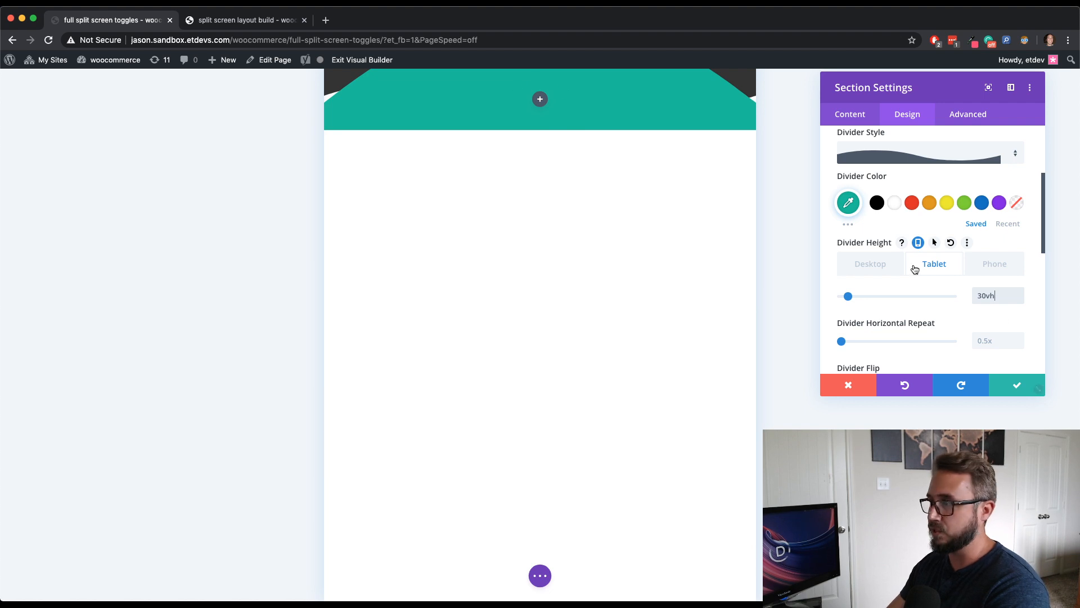
click(878, 263)
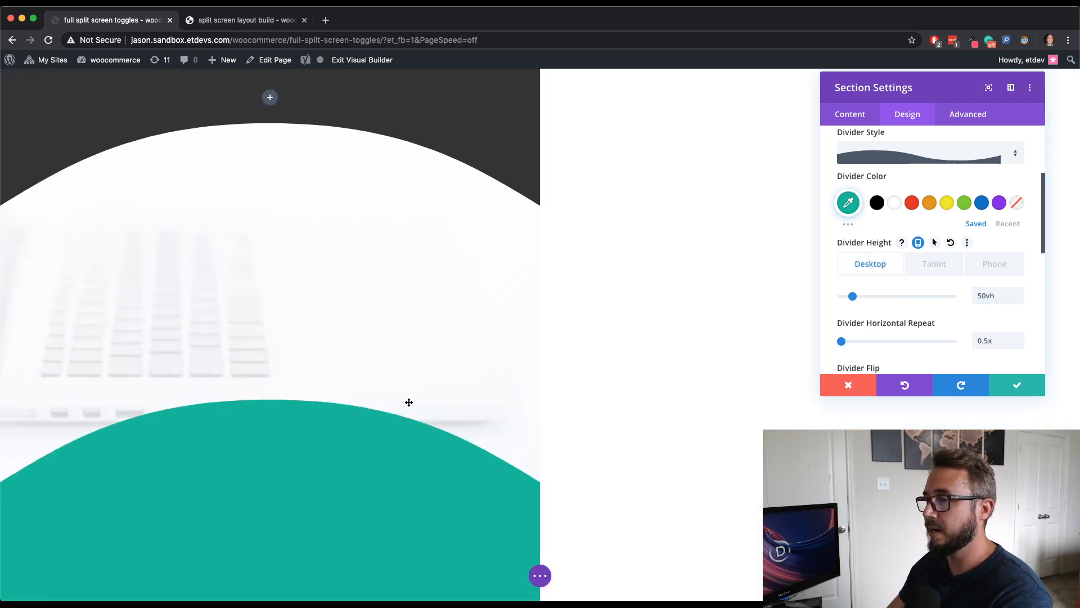
- Save the section settings and close the settings panel
scroll(1032, 335, down, 3)
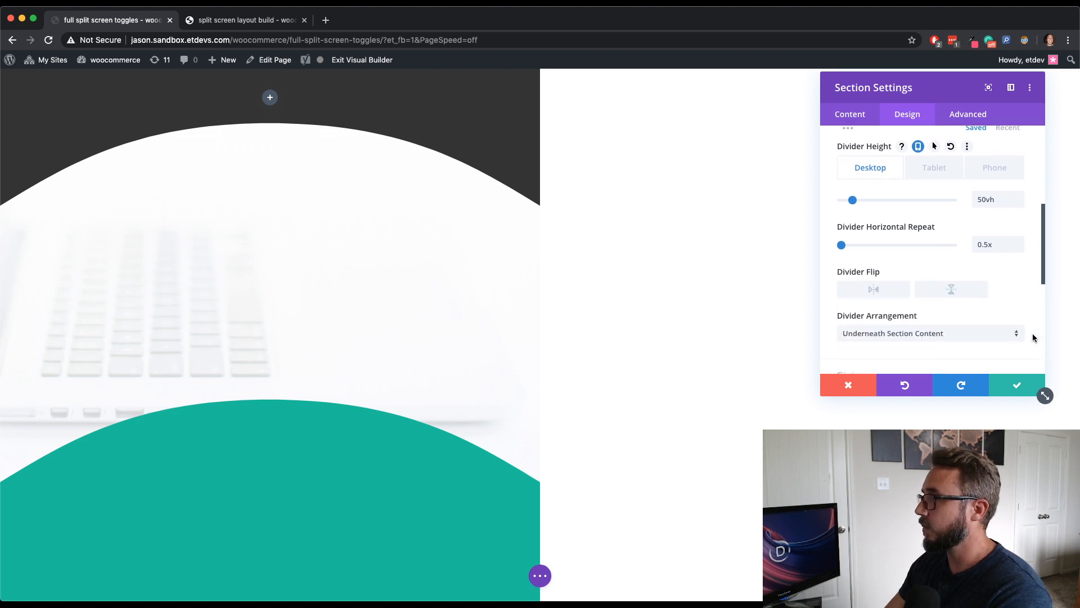
scroll(1032, 335, down, 1)
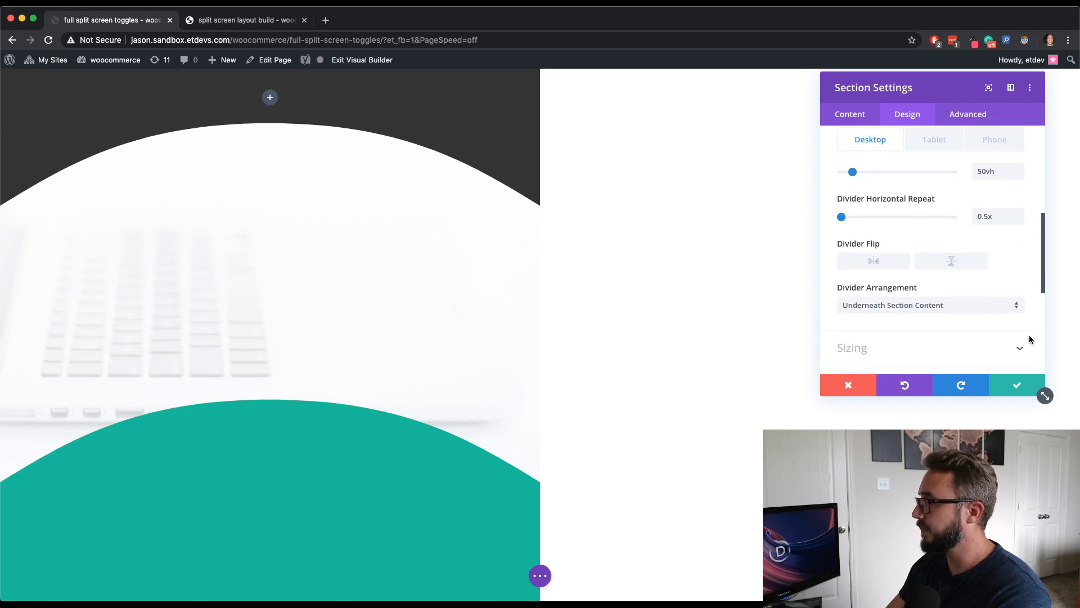
scroll(979, 333, down, 1)
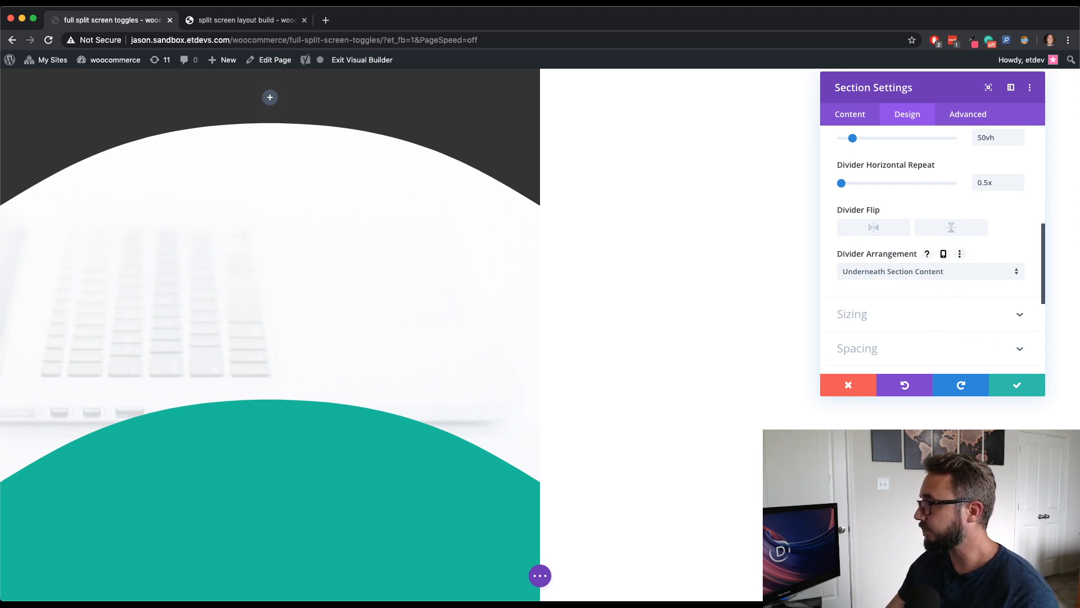
click(1038, 391)
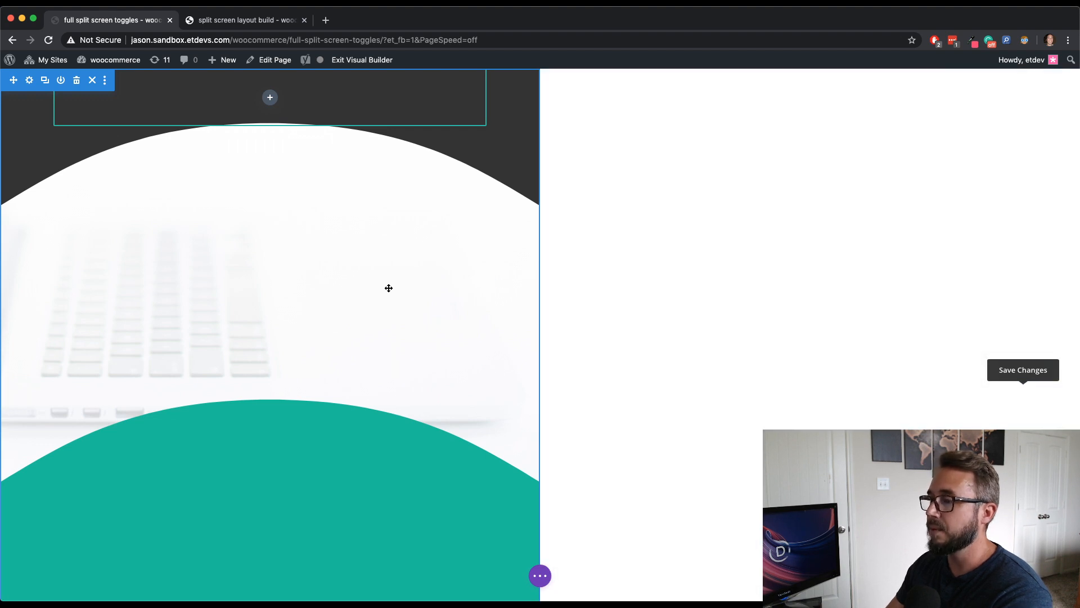
scroll(369, 294, down, 2)
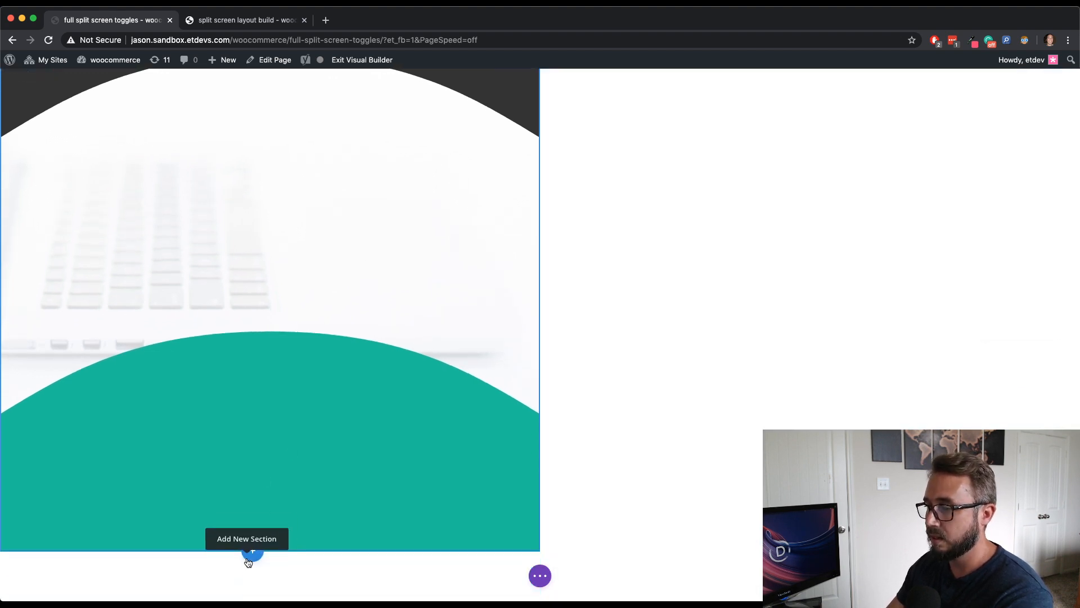
- Set the lower section's position to Absolute, anchored at the top-right location
scroll(285, 525, up, 2)
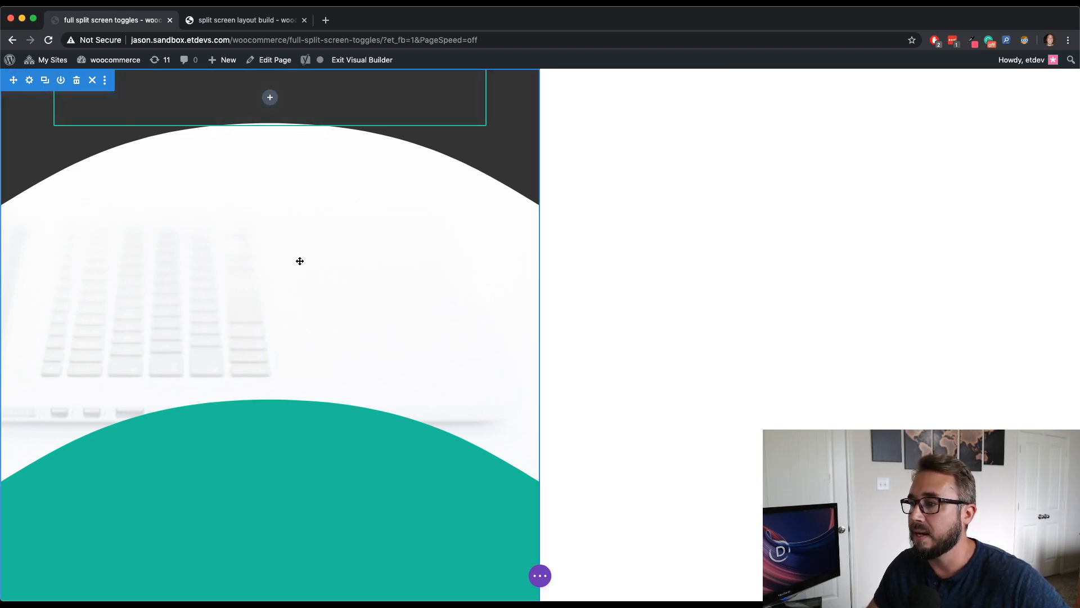
scroll(299, 261, up, 7)
scroll(300, 261, down, 5)
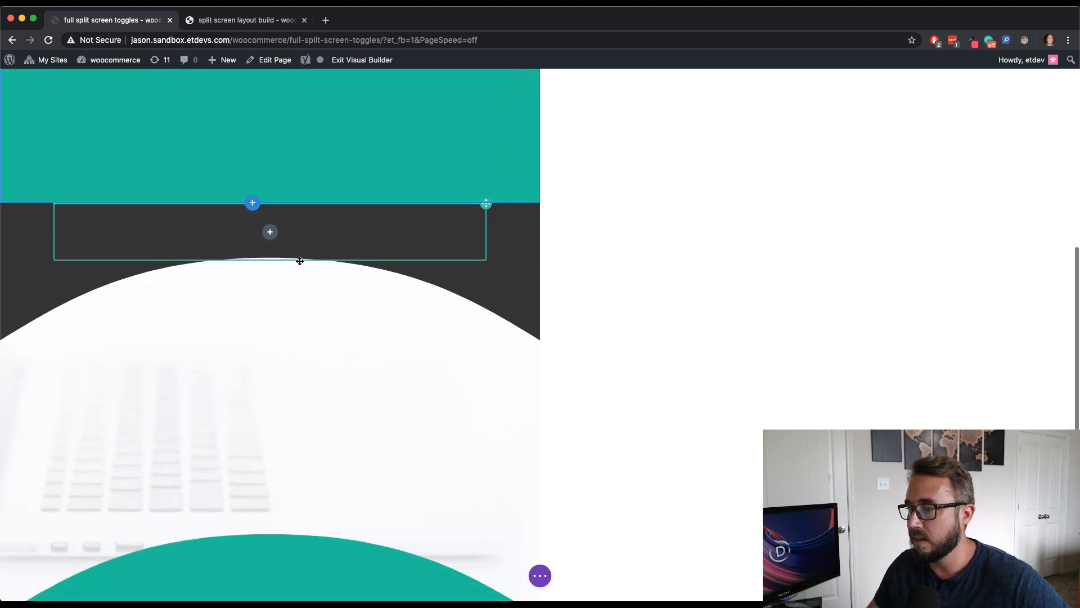
scroll(300, 261, down, 2)
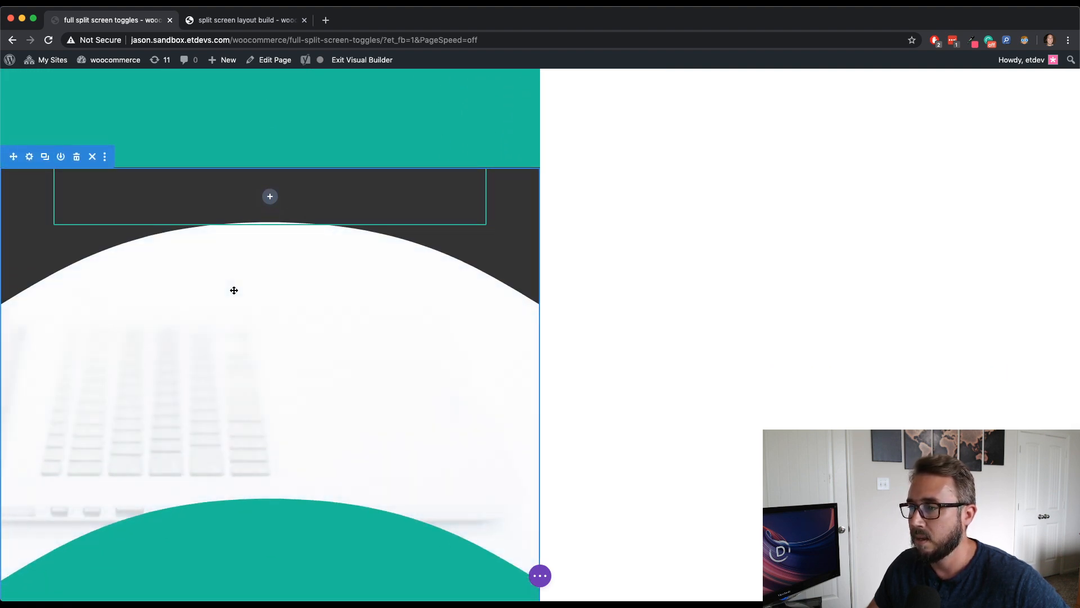
click(30, 158)
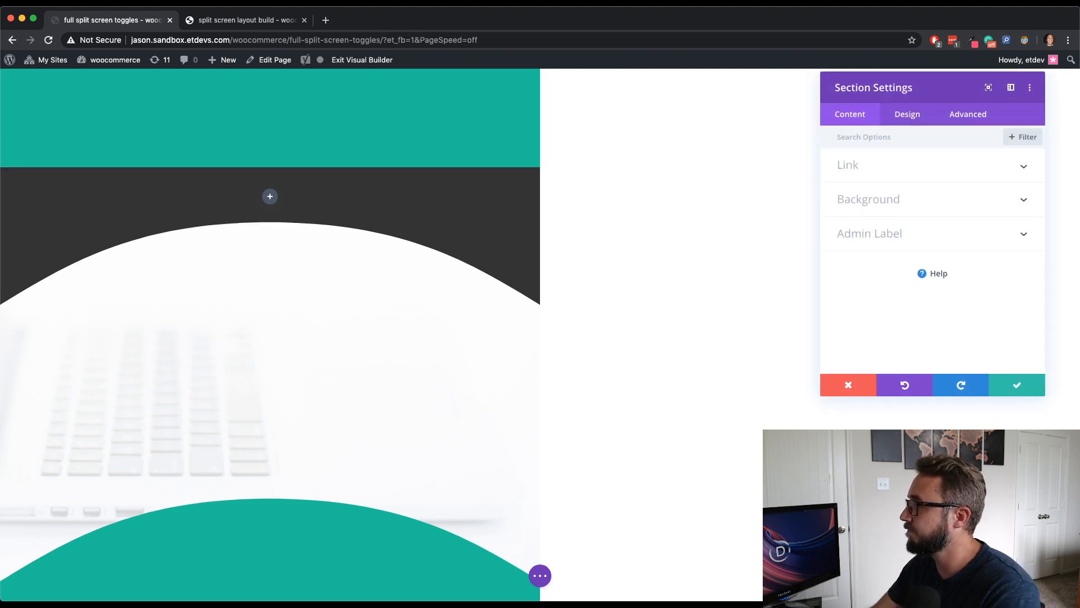
scroll(670, 205, up, 3)
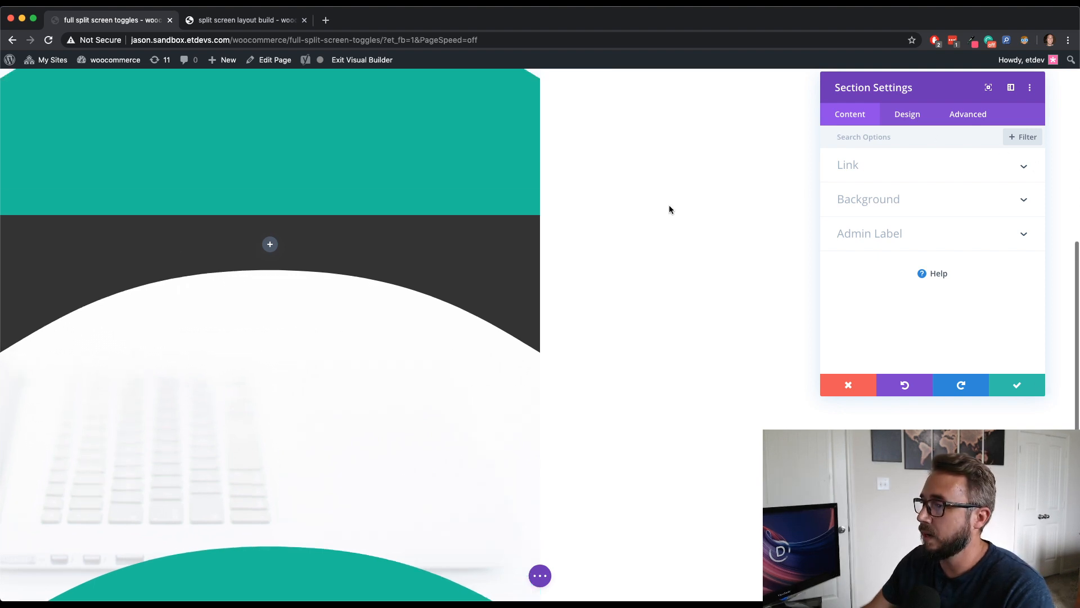
scroll(670, 207, up, 2)
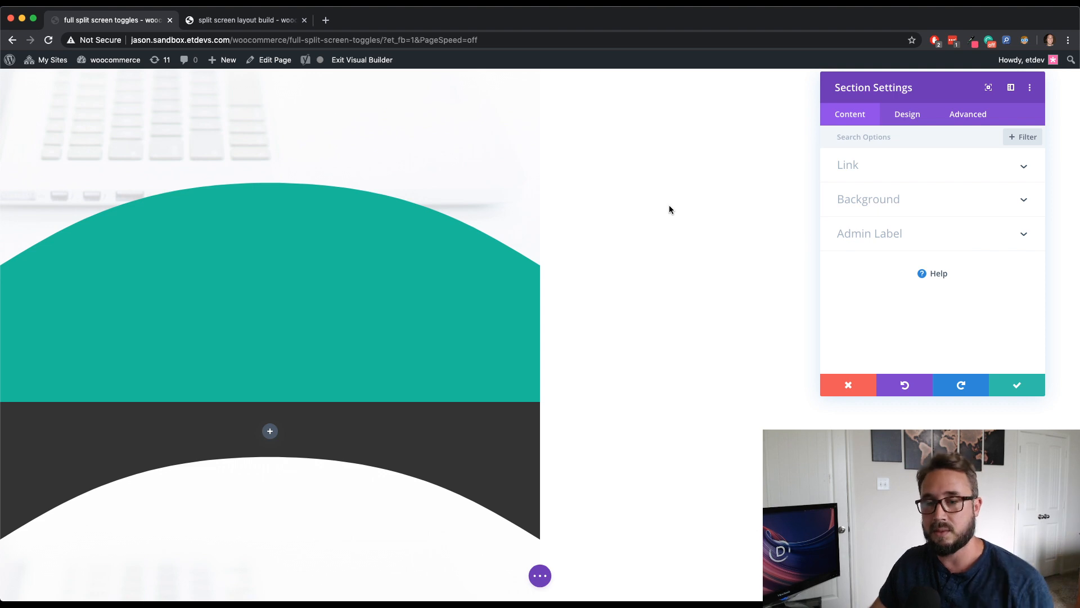
click(964, 114)
click(902, 302)
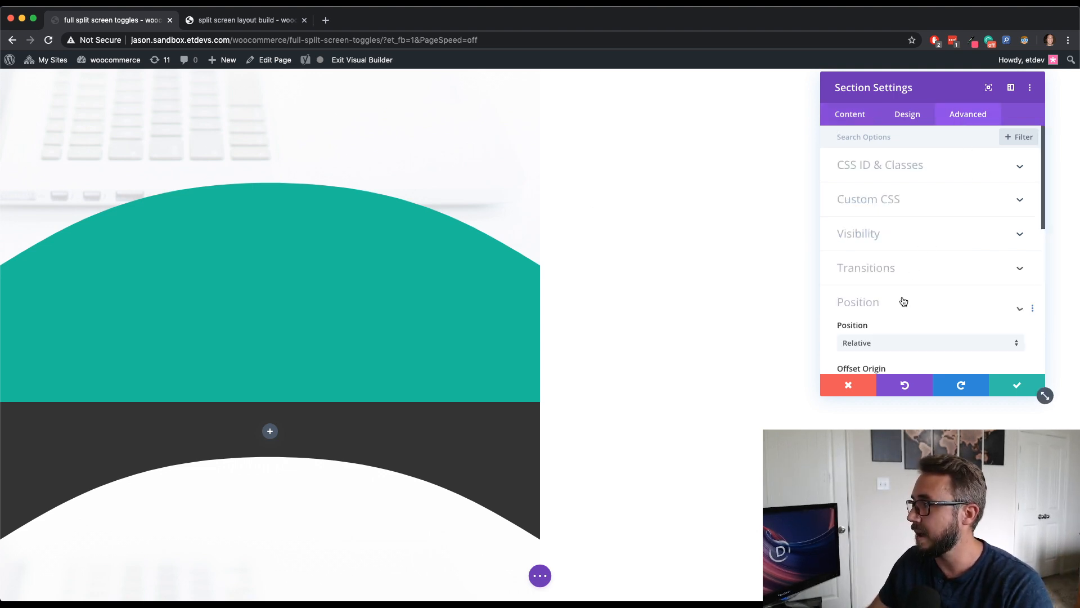
click(916, 190)
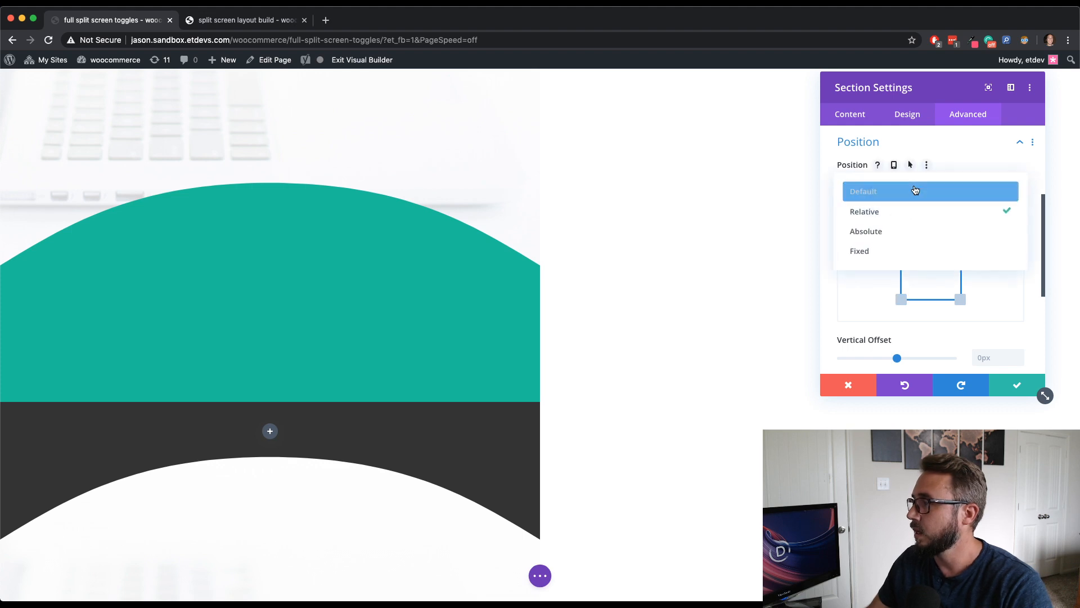
click(900, 230)
scroll(635, 279, up, 2)
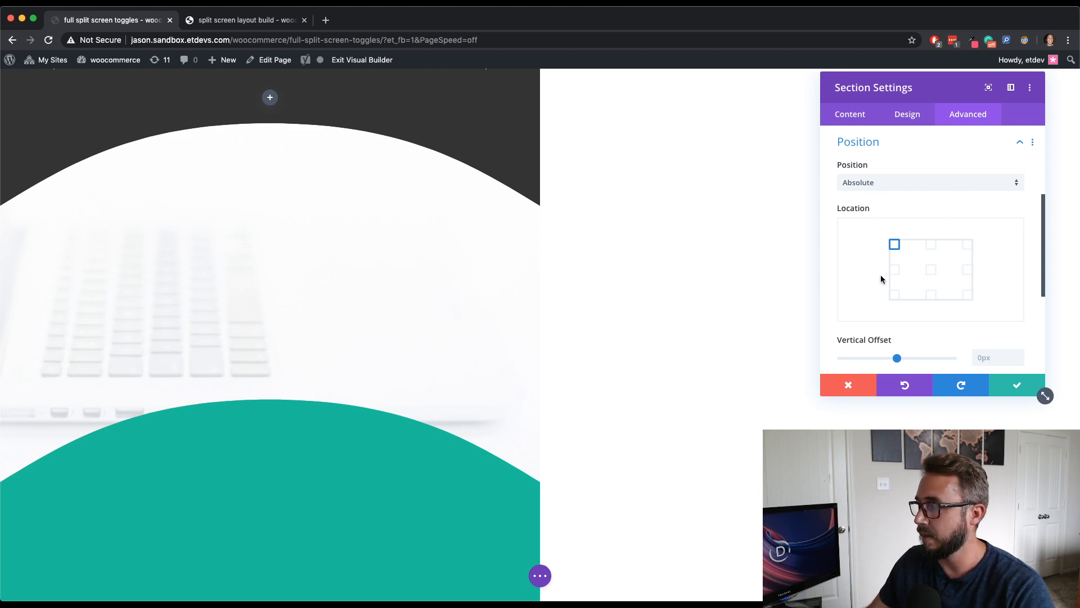
click(966, 245)
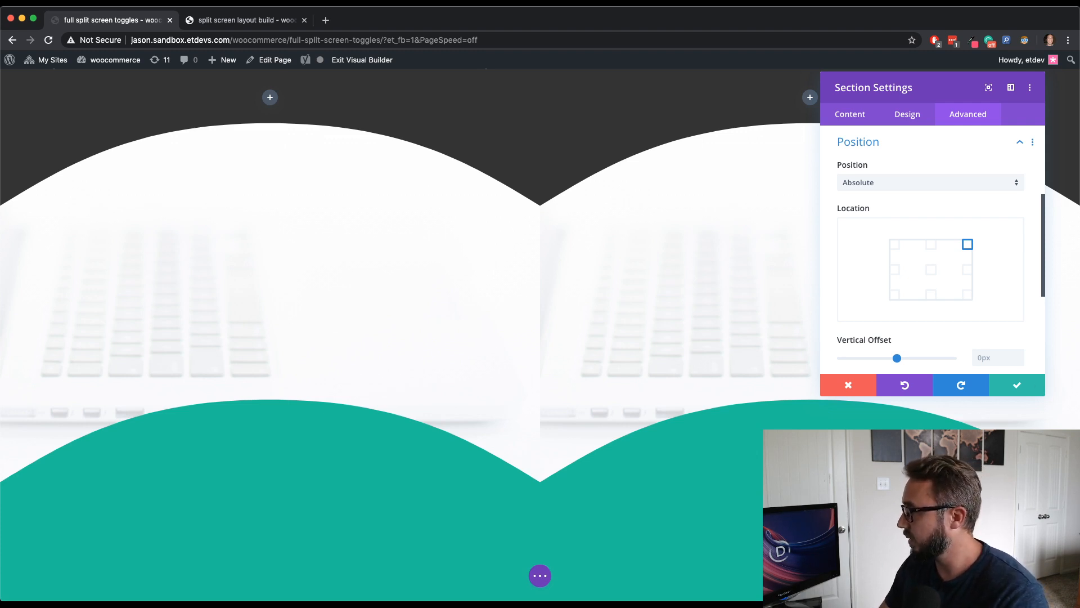
- Set the section's Z index to 10
scroll(958, 297, down, 5)
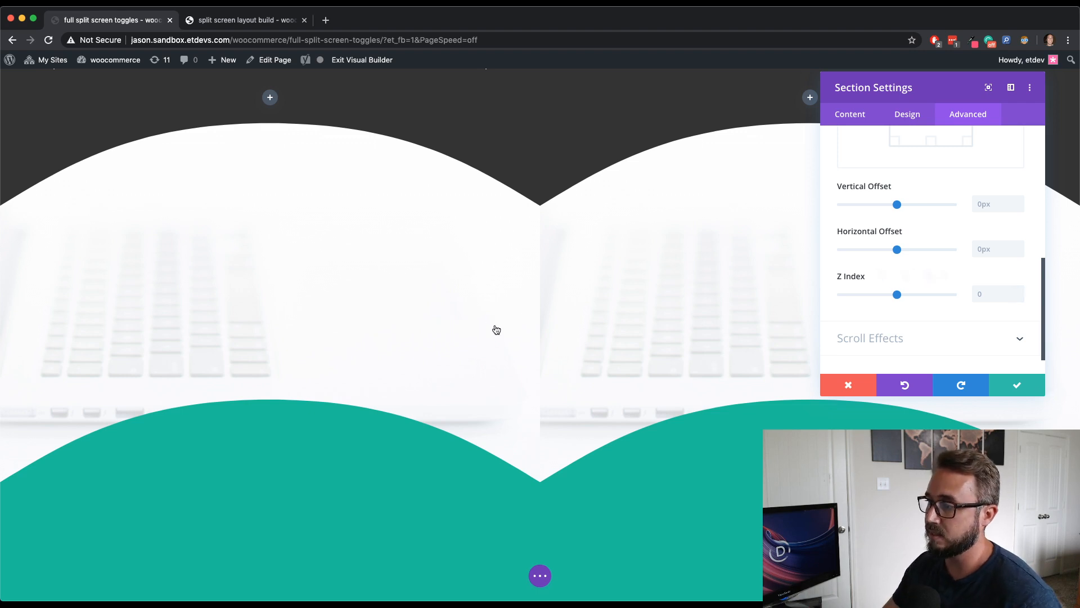
click(1001, 292)
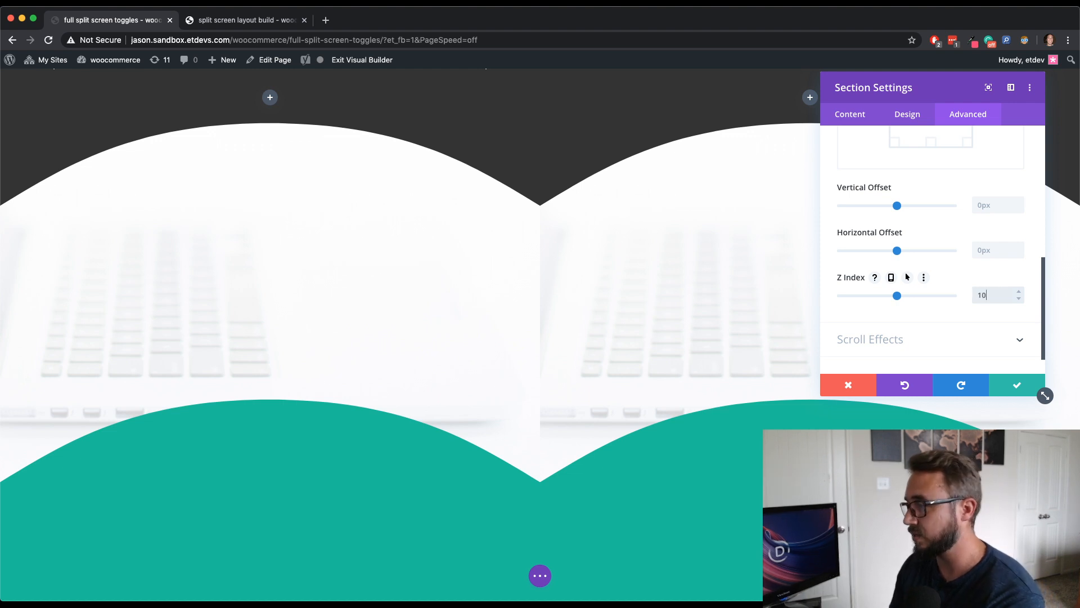
text(10)
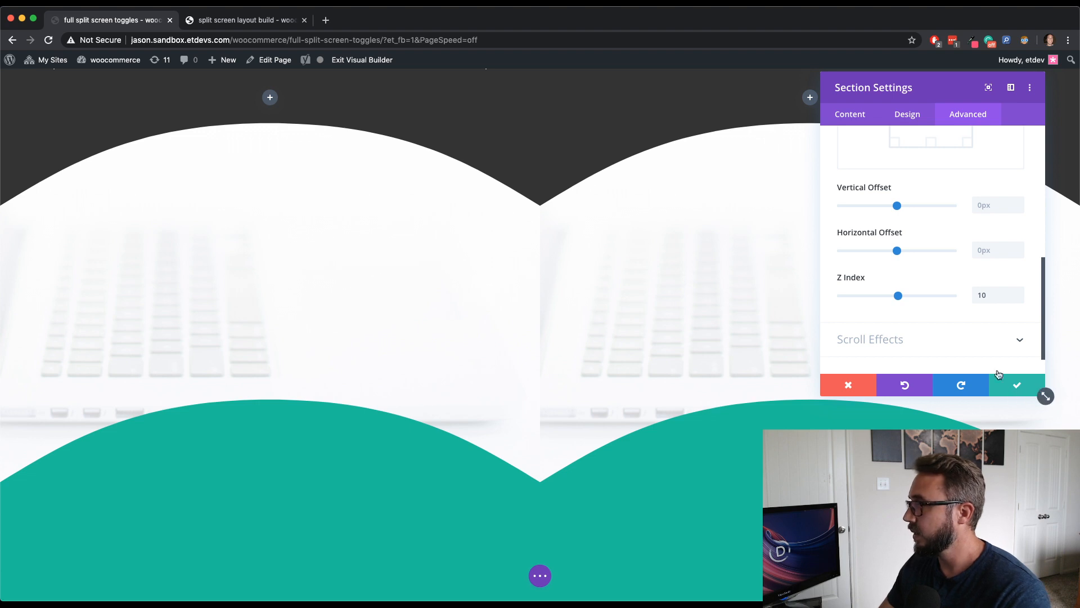
scroll(959, 336, down, 1)
scroll(927, 308, up, 6)
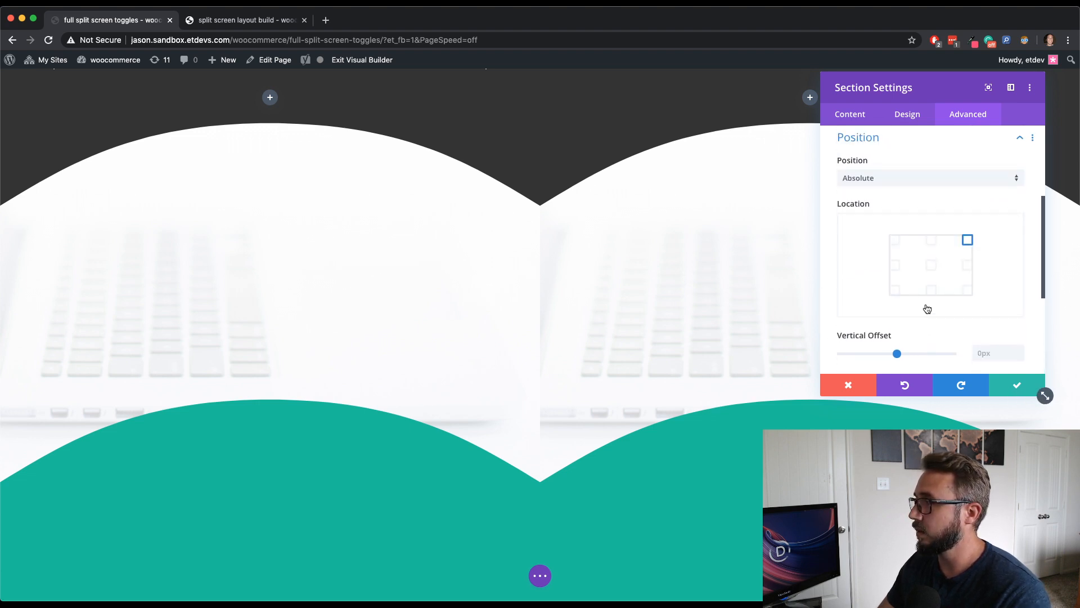
click(912, 281)
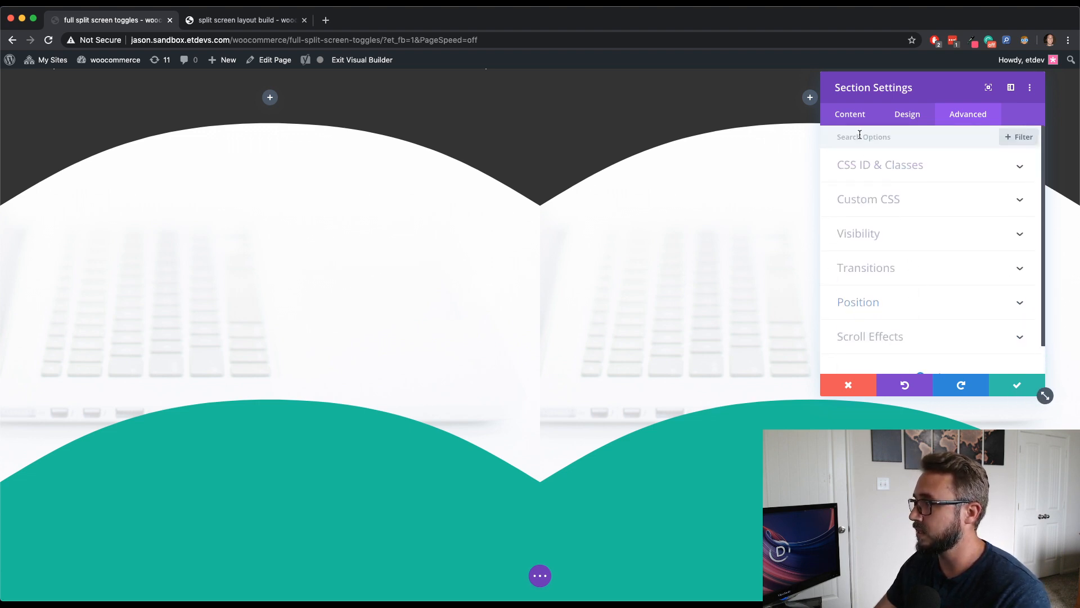
- Remove the background image from the section's background settings
click(852, 114)
click(898, 198)
mouse_move(950, 286)
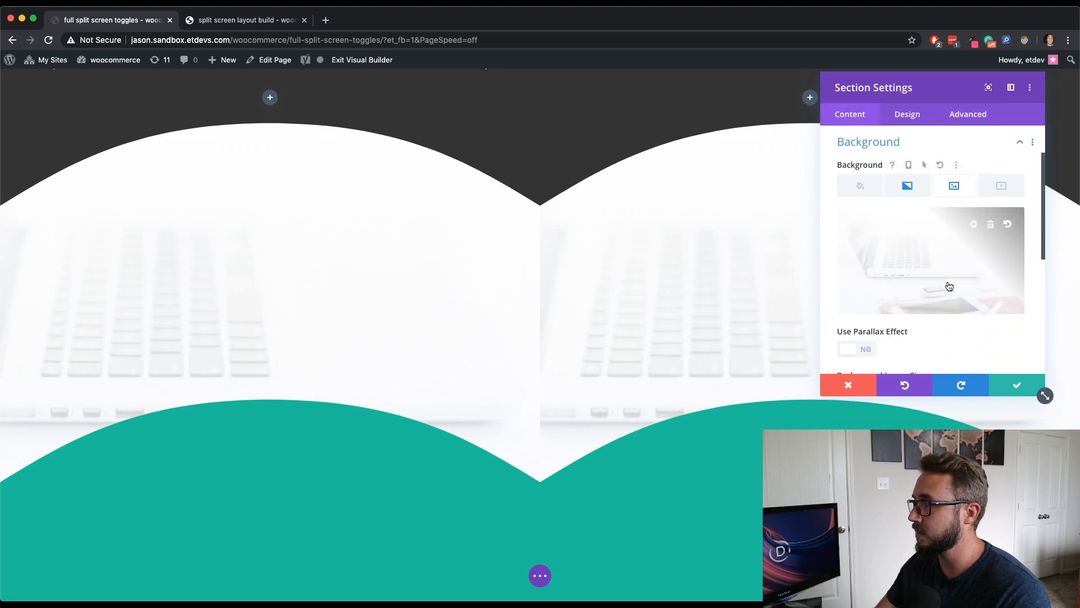
click(991, 225)
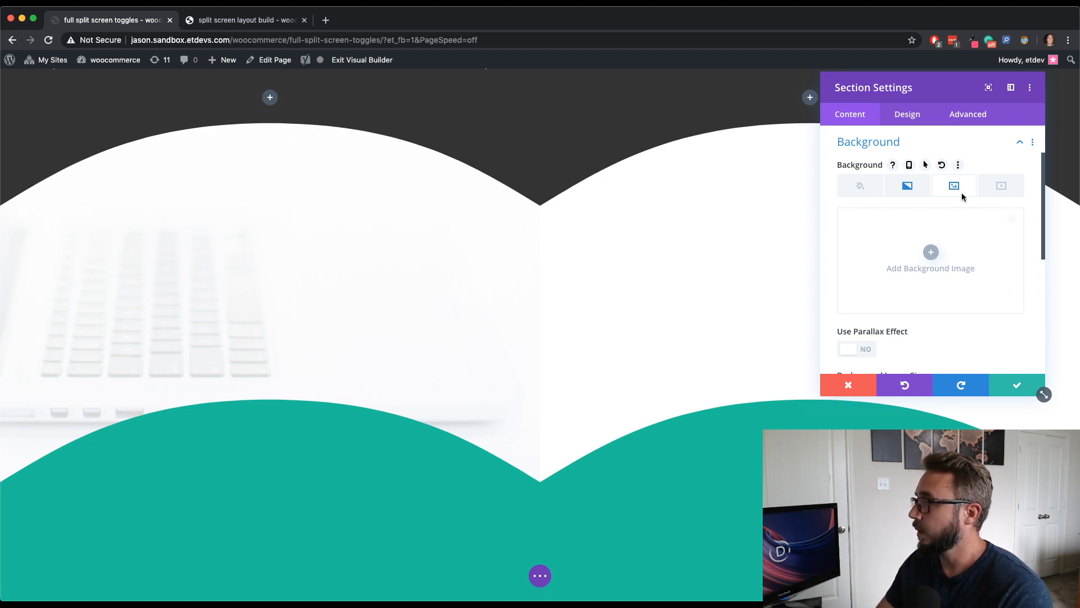
- Choose a pointed triangle shape as the section's top divider style
click(909, 114)
click(897, 163)
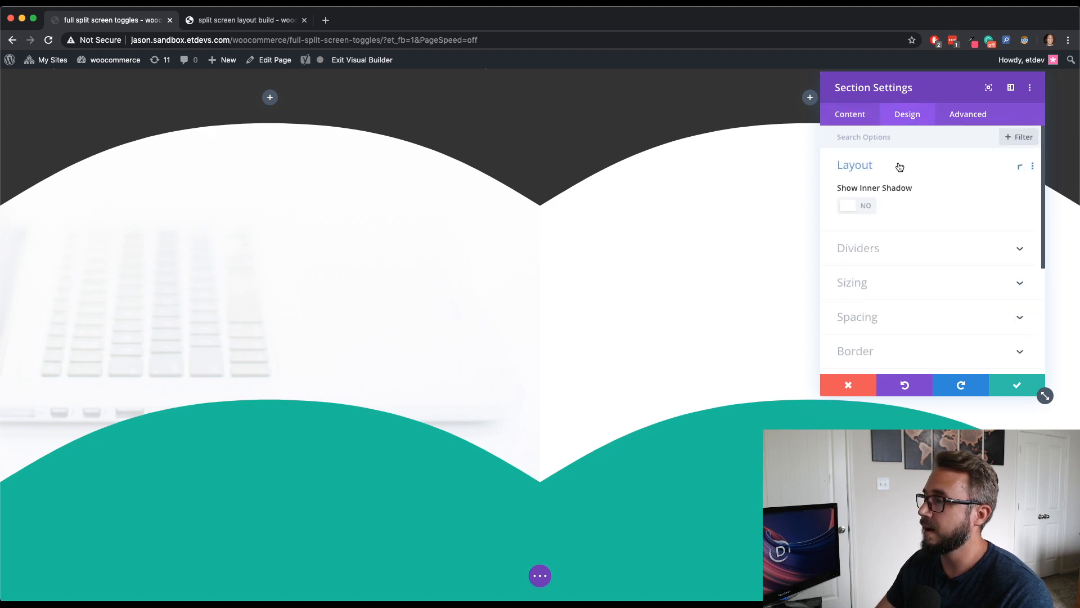
click(896, 166)
click(901, 202)
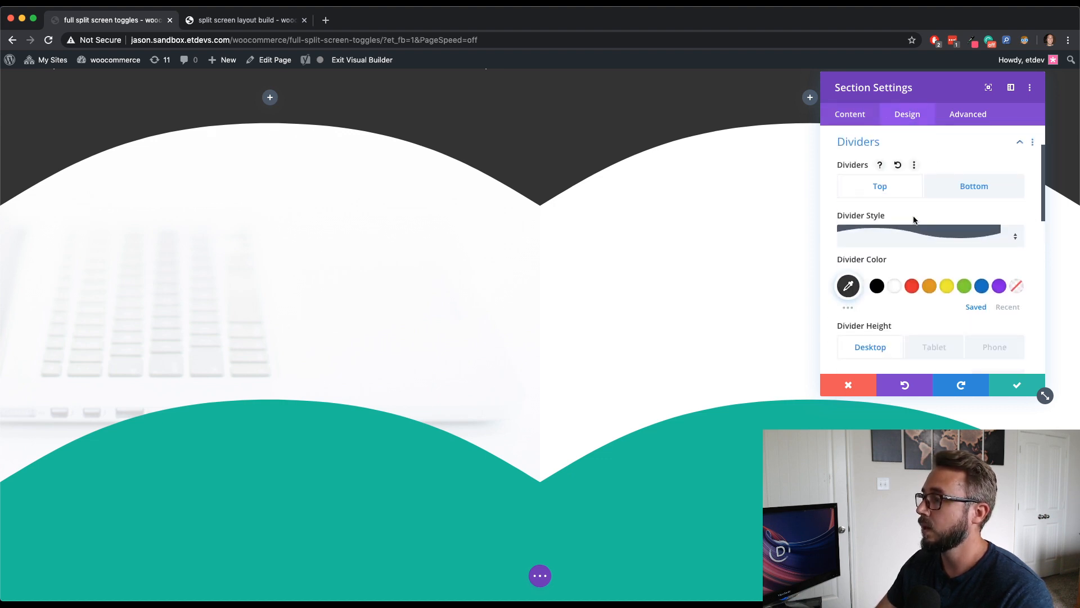
click(918, 234)
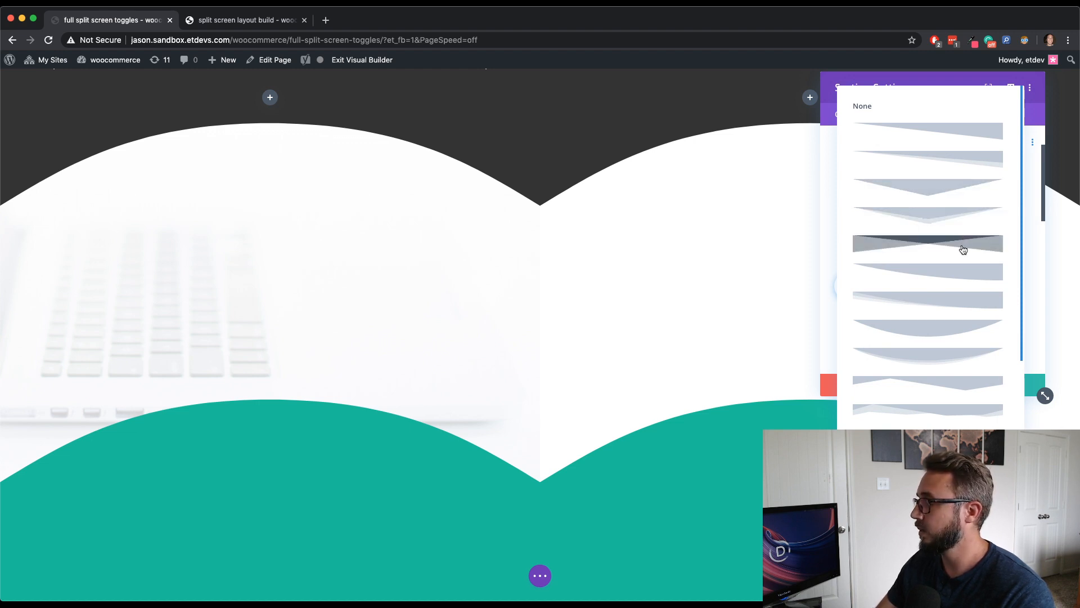
scroll(963, 250, down, 5)
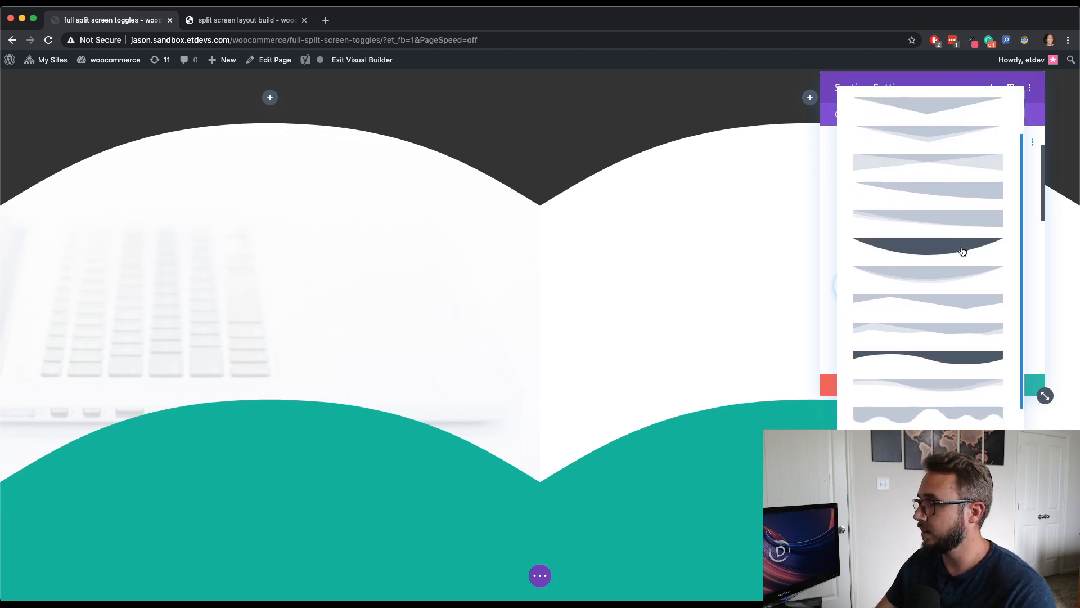
click(963, 252)
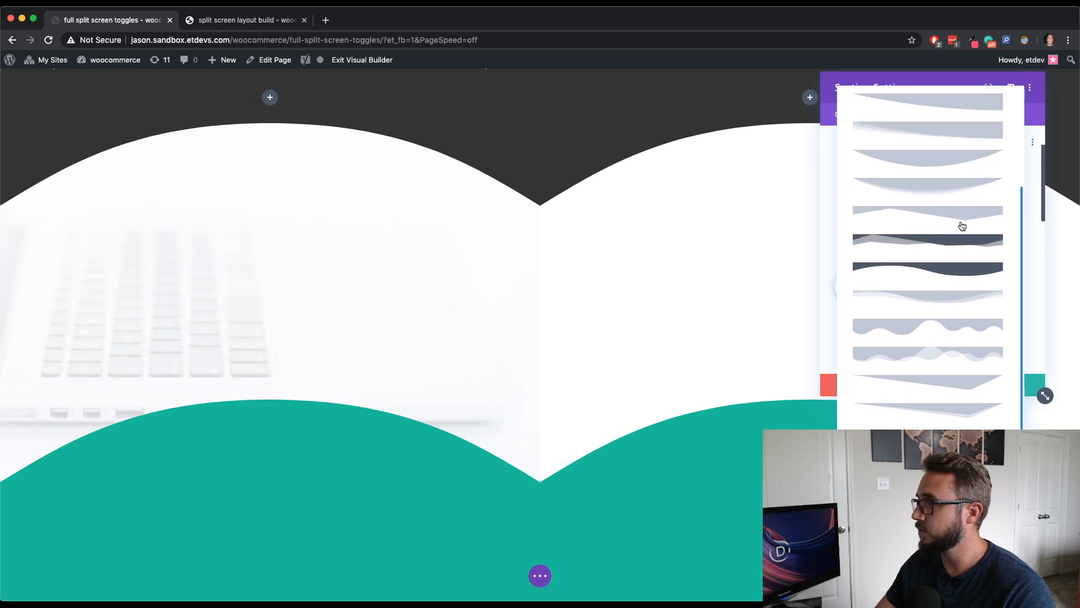
click(962, 220)
- Set the top divider's color to #02c39a by pasting the hex code
drag(957, 90, 194, 98)
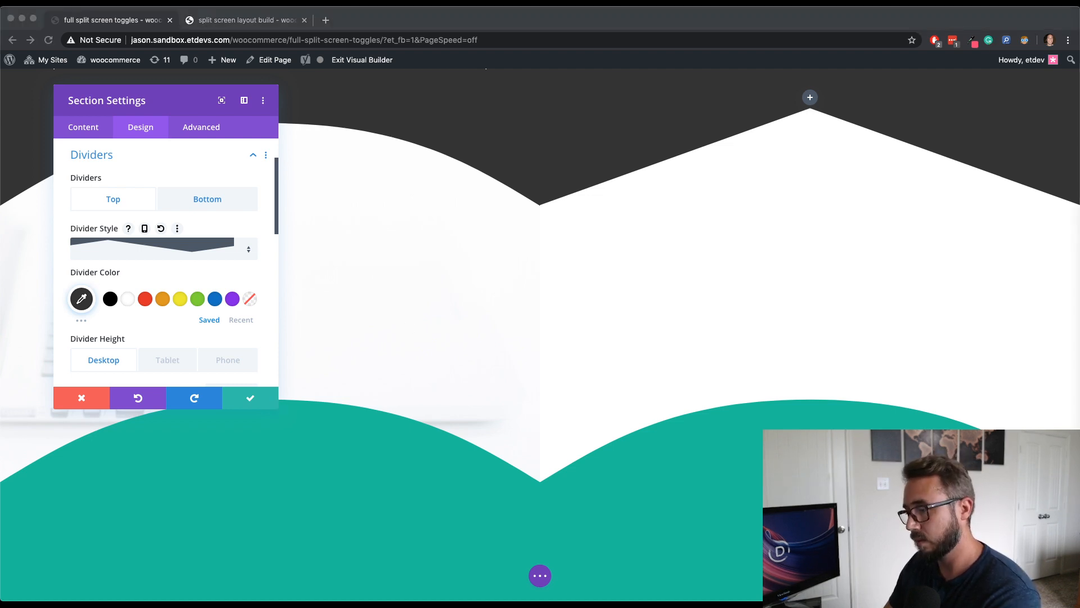
click(81, 299)
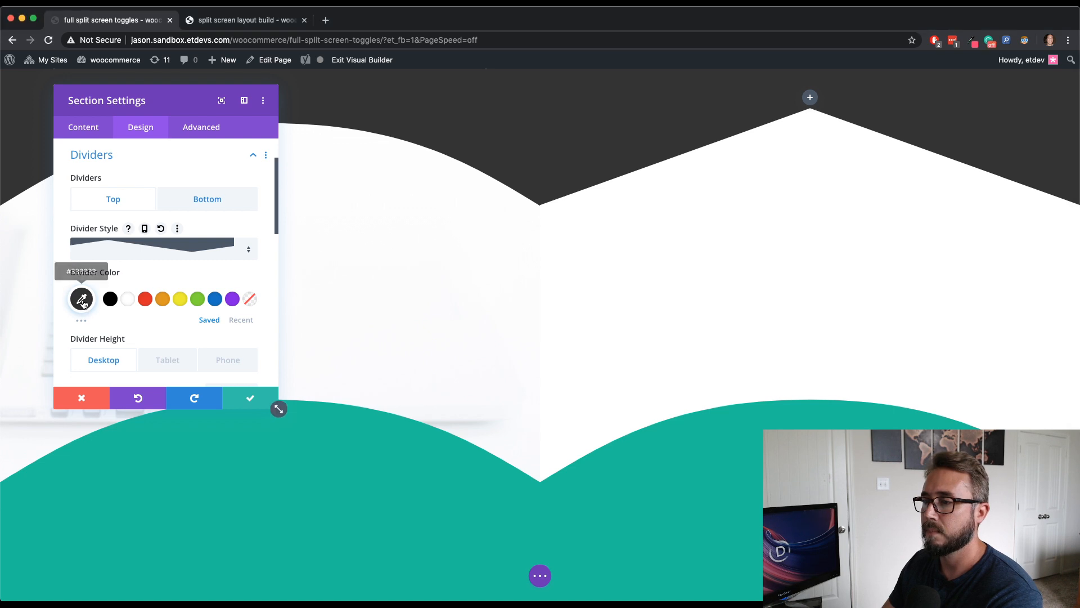
text(#02c39a)
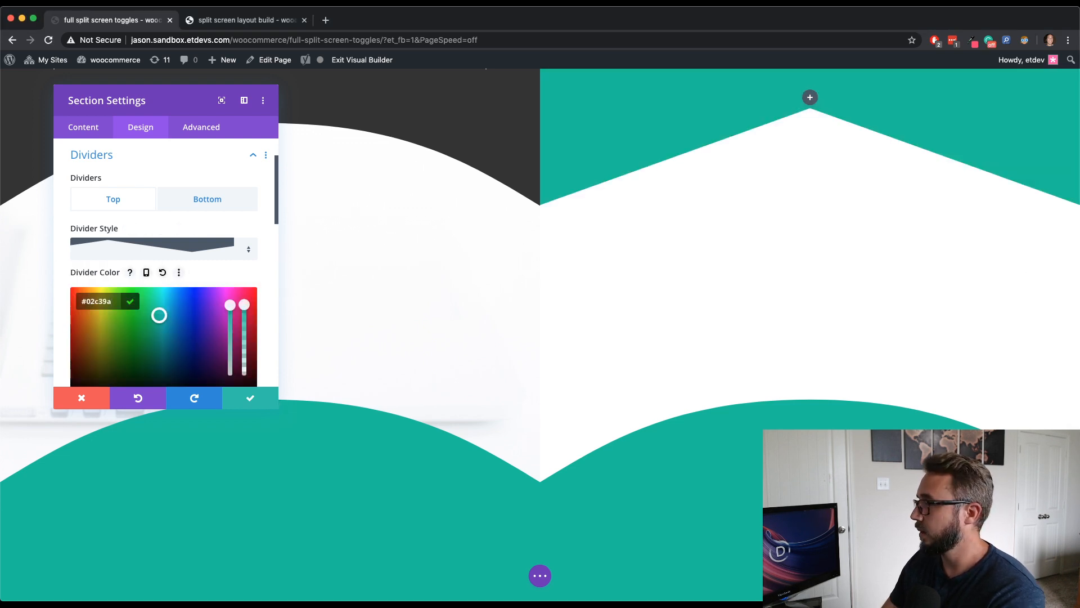
- Flip the top divider vertically and set its horizontal repeat to 1x
scroll(168, 268, down, 5)
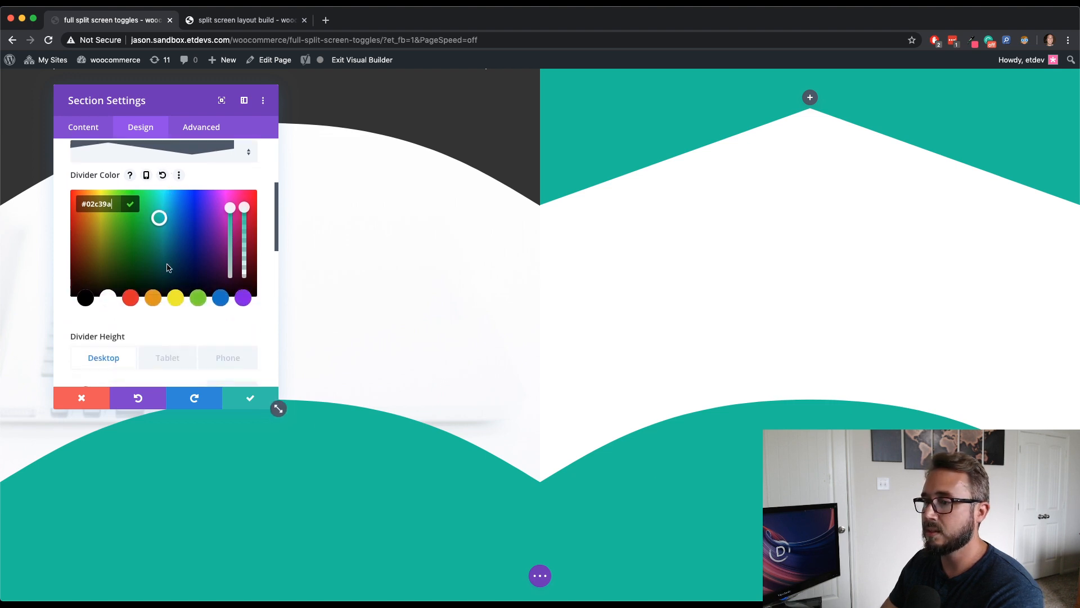
scroll(168, 268, down, 3)
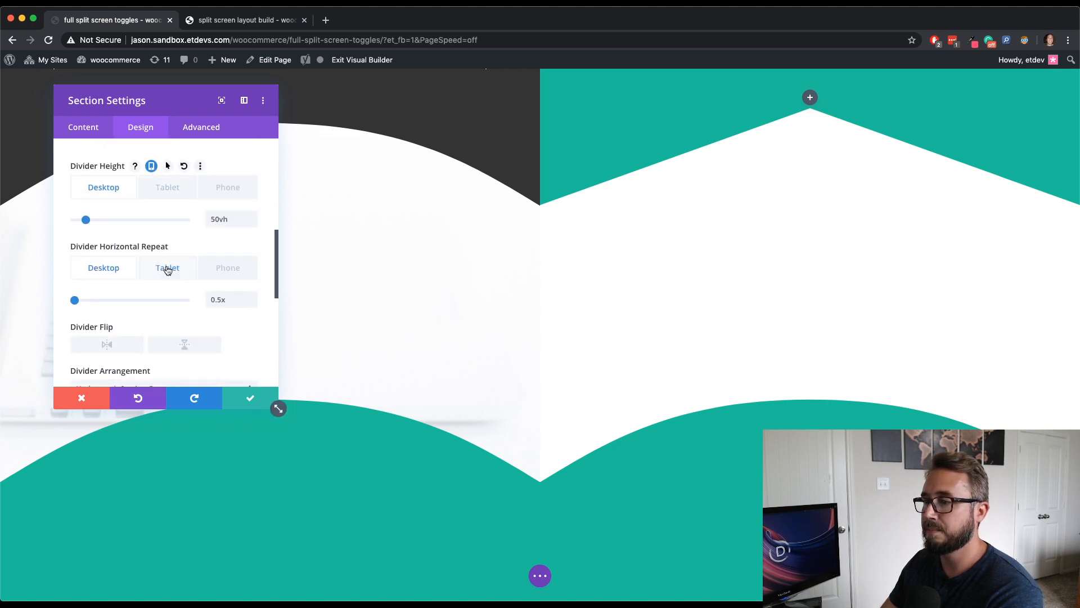
click(251, 295)
scroll(250, 299, down, 3)
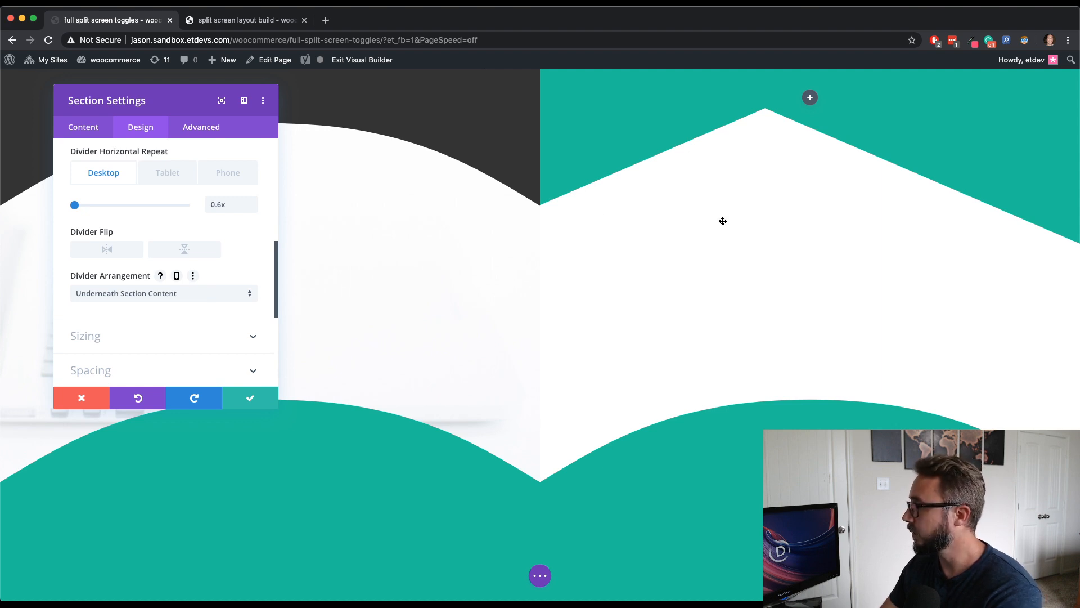
scroll(224, 300, down, 3)
scroll(227, 301, up, 4)
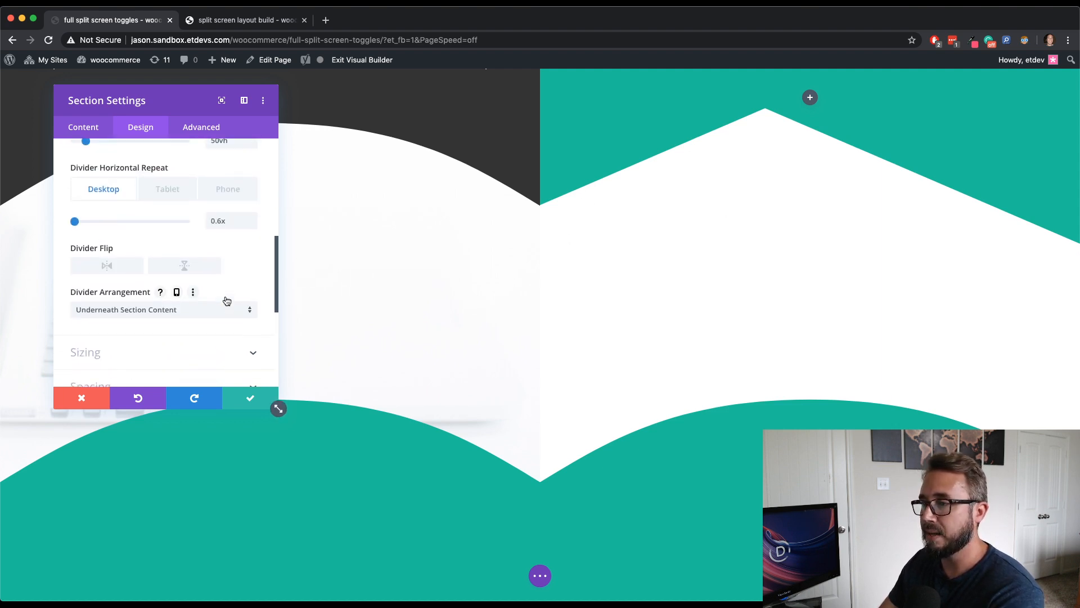
scroll(227, 301, up, 1)
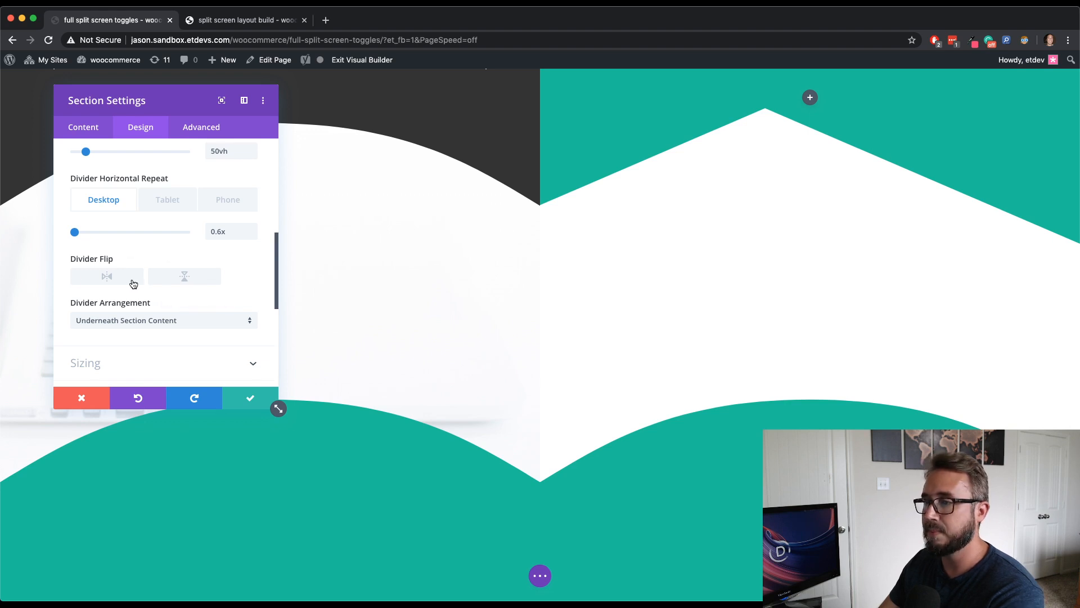
click(193, 281)
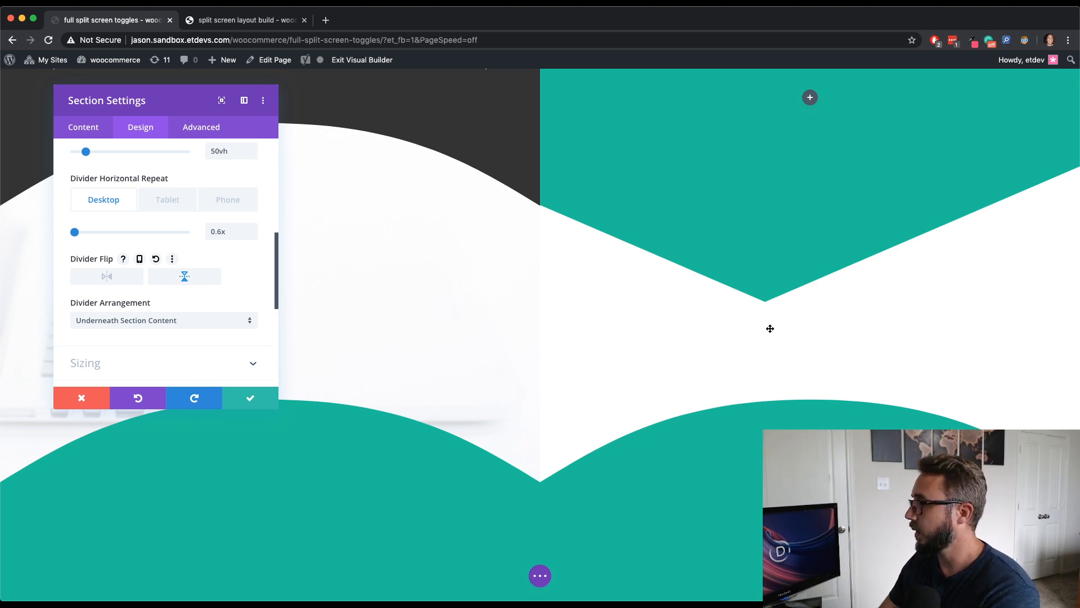
click(251, 229)
click(252, 229)
click(251, 229)
click(252, 229)
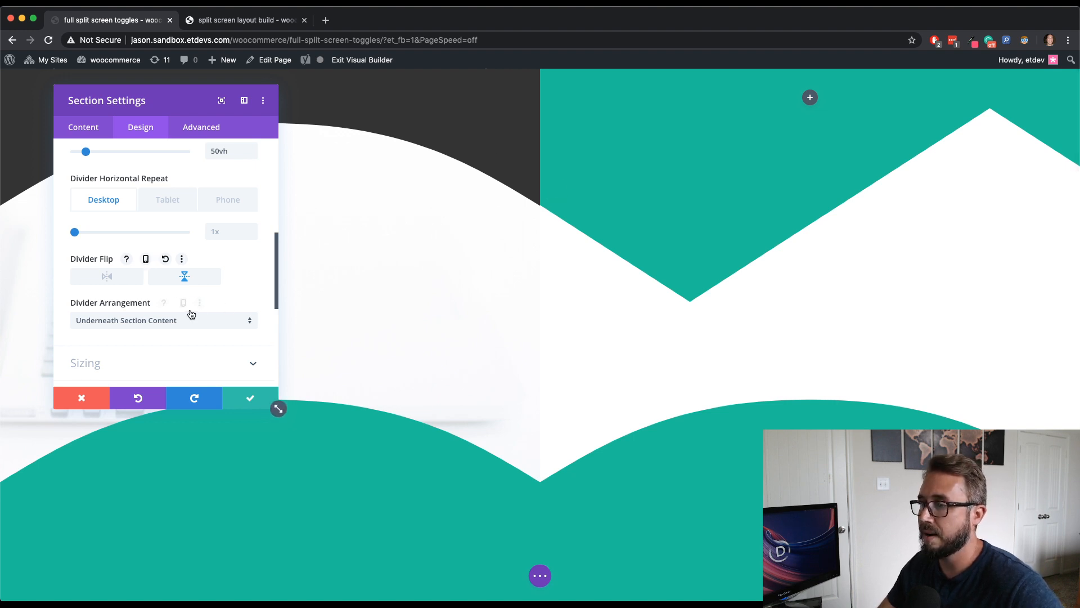
- Switch to the section's bottom divider and choose a pointed mountain-peak shape as its style
scroll(195, 304, up, 8)
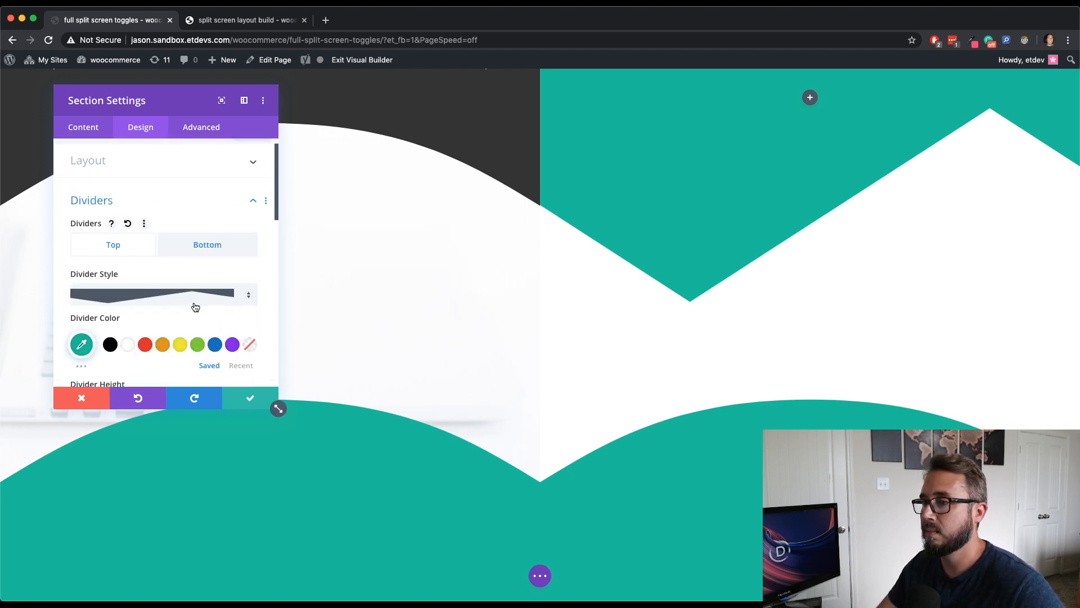
click(192, 269)
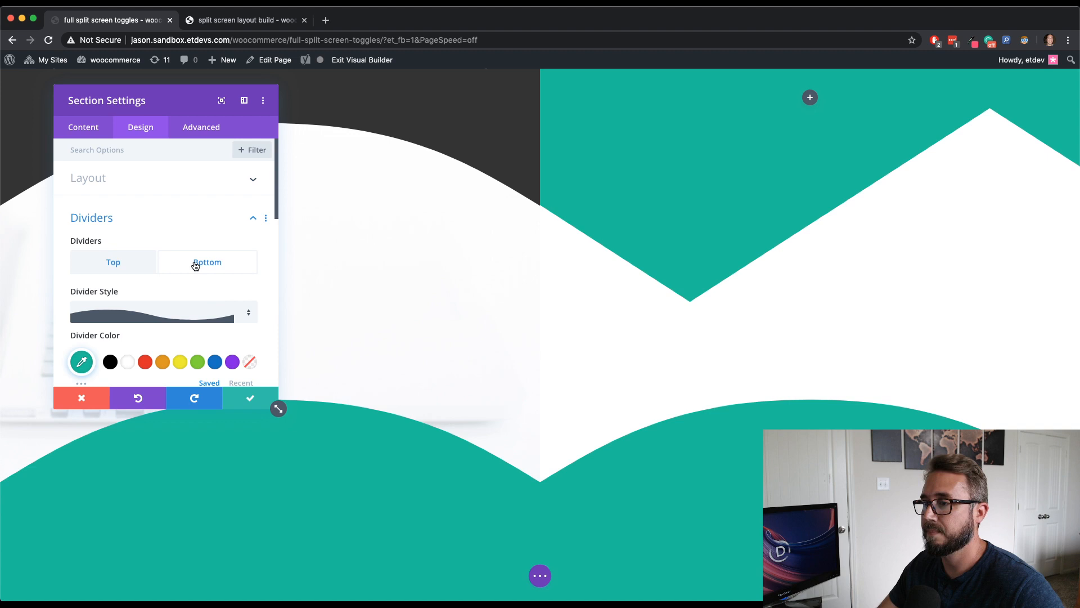
click(171, 306)
scroll(201, 293, down, 3)
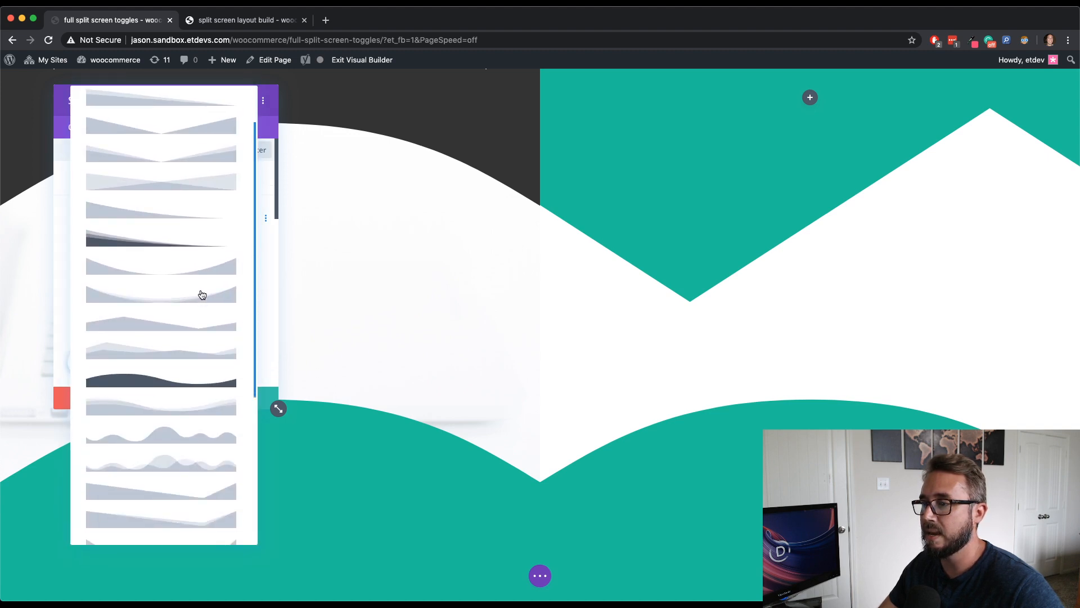
click(207, 319)
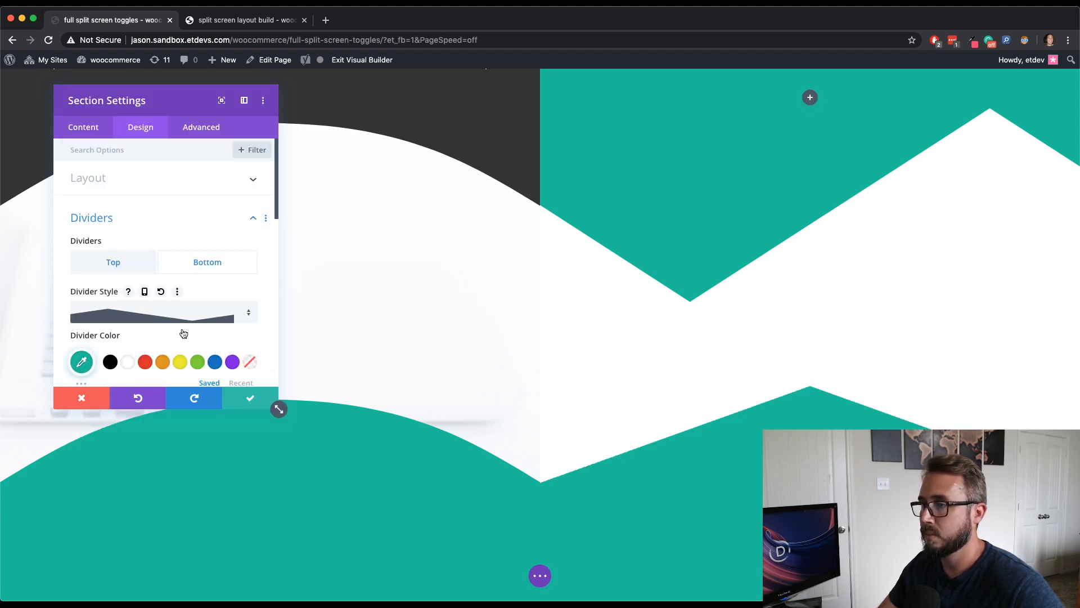
- Set the bottom divider's horizontal repeat to 1x and flip it vertically
scroll(181, 321, down, 2)
scroll(180, 322, down, 4)
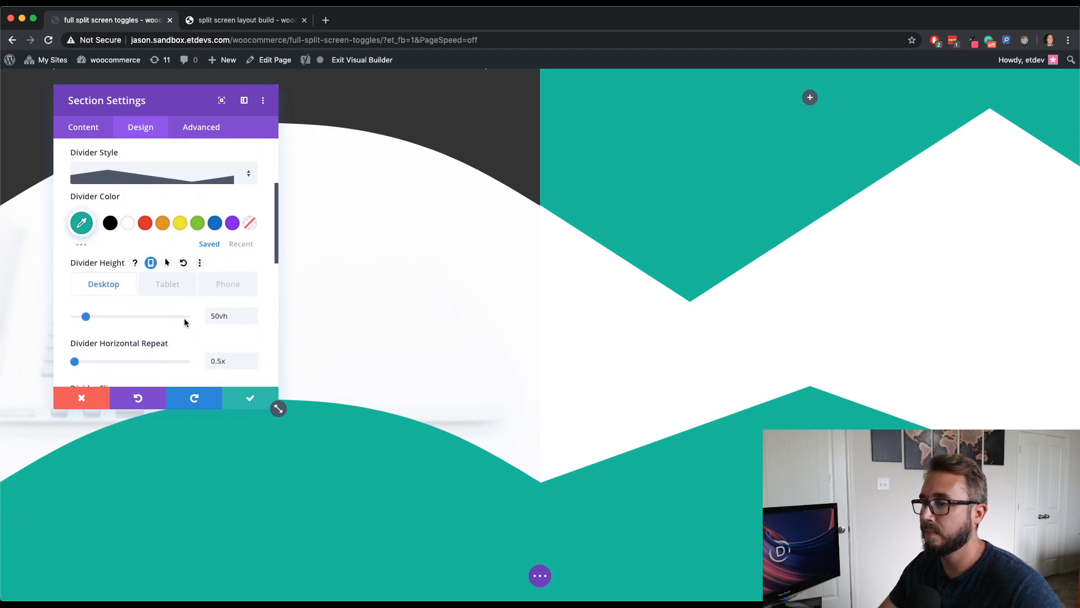
click(253, 311)
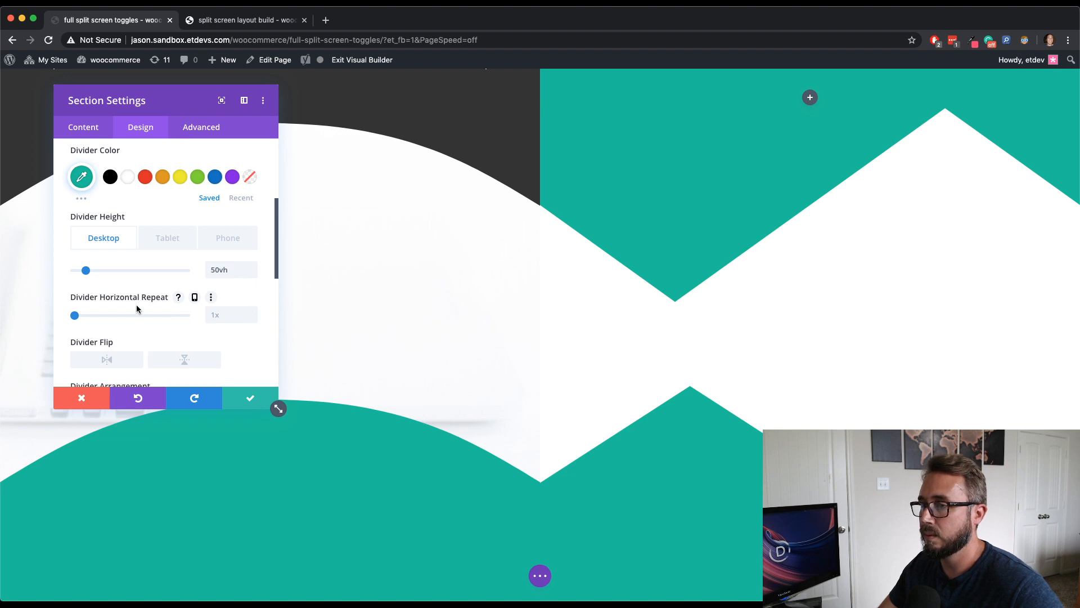
scroll(137, 306, down, 1)
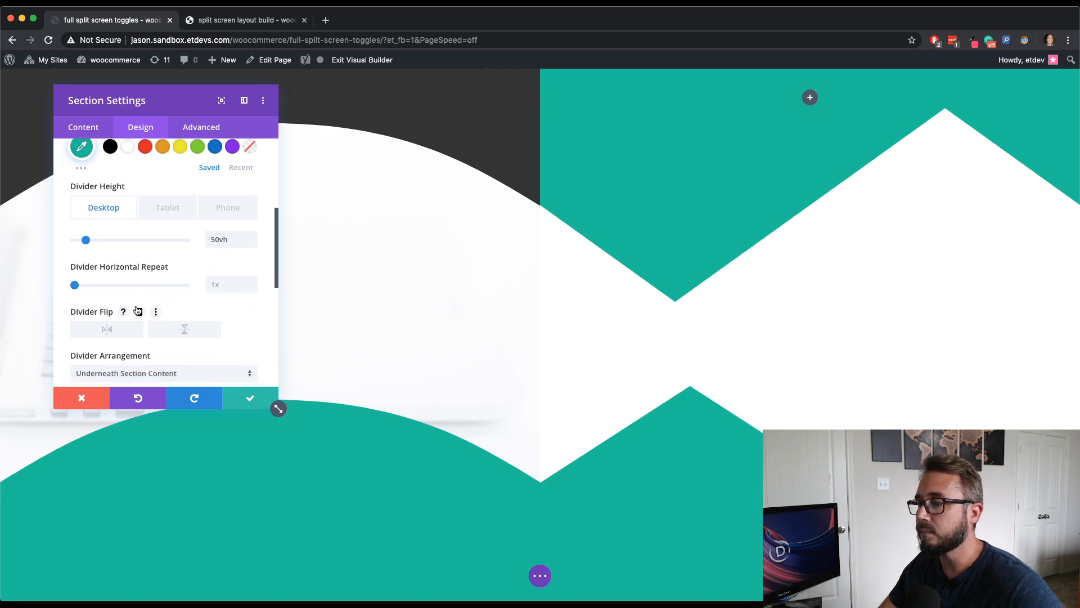
click(186, 328)
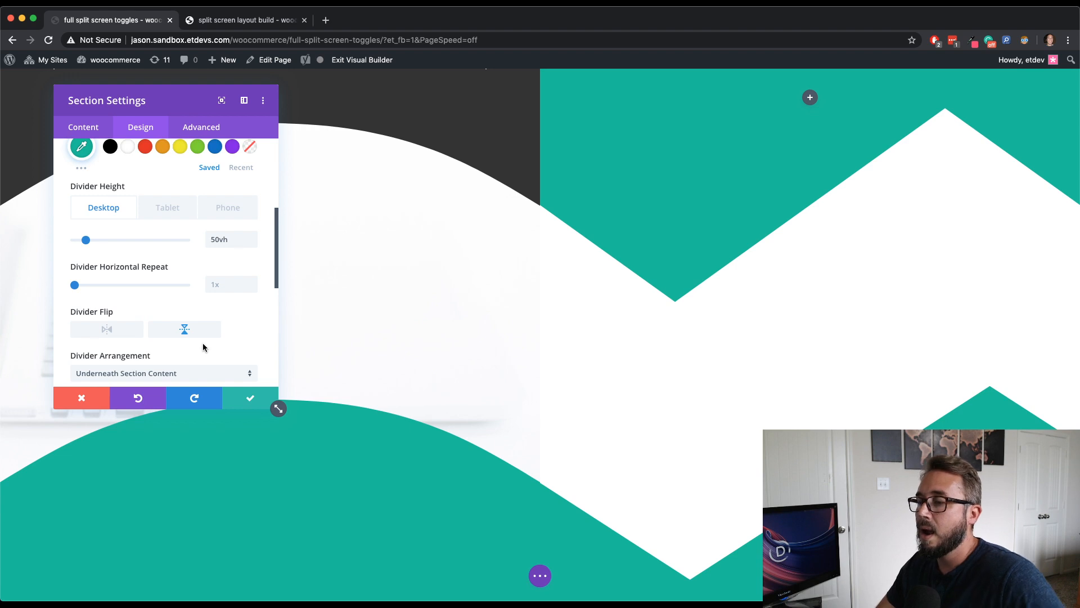
- Set the bottom divider's color to #f0f3bd by pasting the hex code, then save the section settings and the page
scroll(203, 342, up, 3)
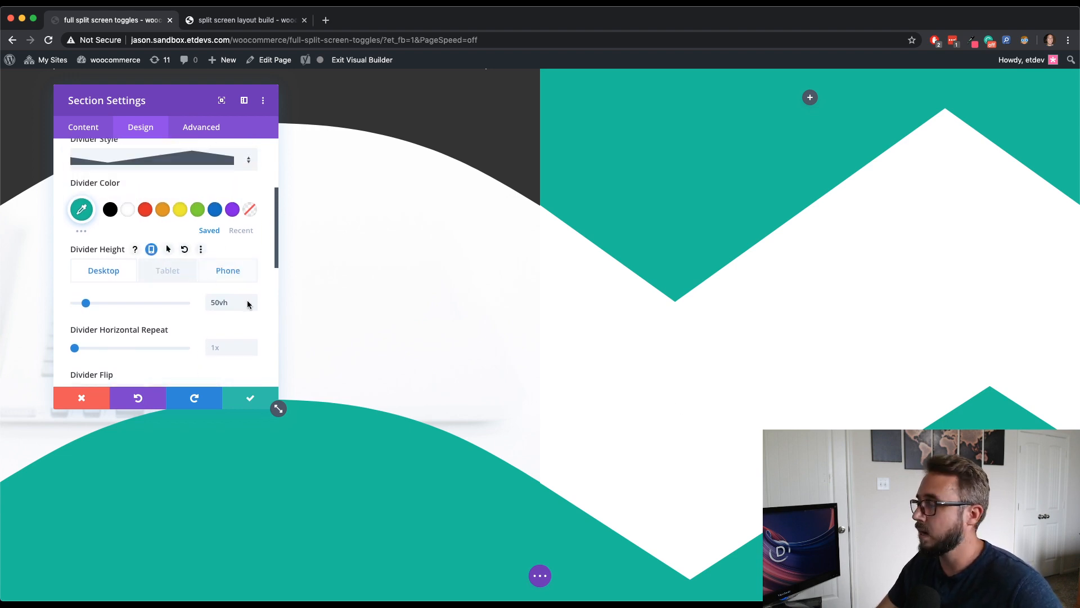
key(super+Tab)
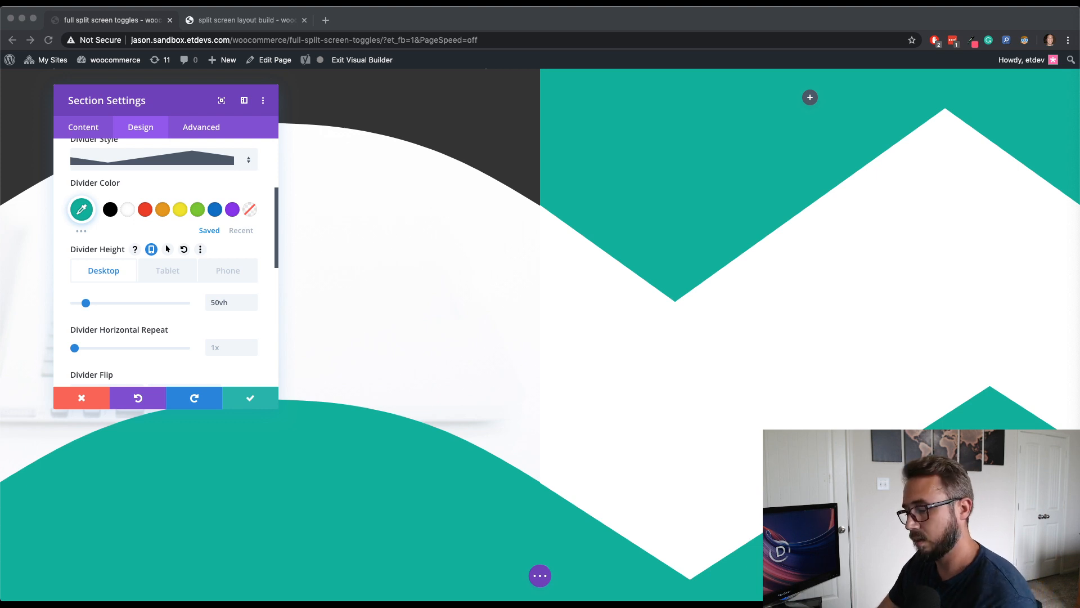
scroll(179, 211, up, 1)
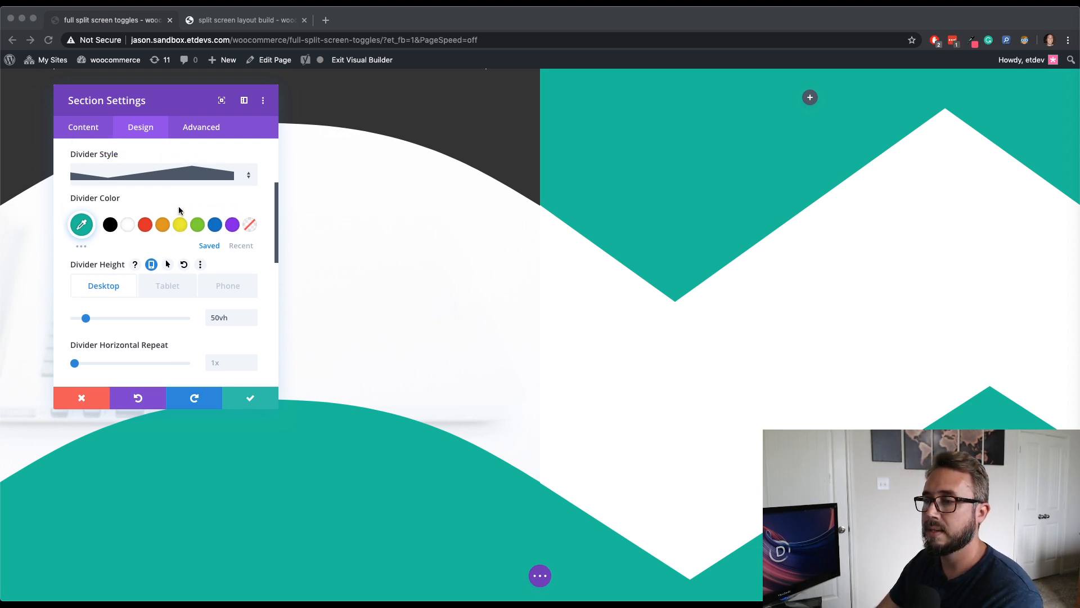
scroll(179, 211, up, 1)
click(88, 251)
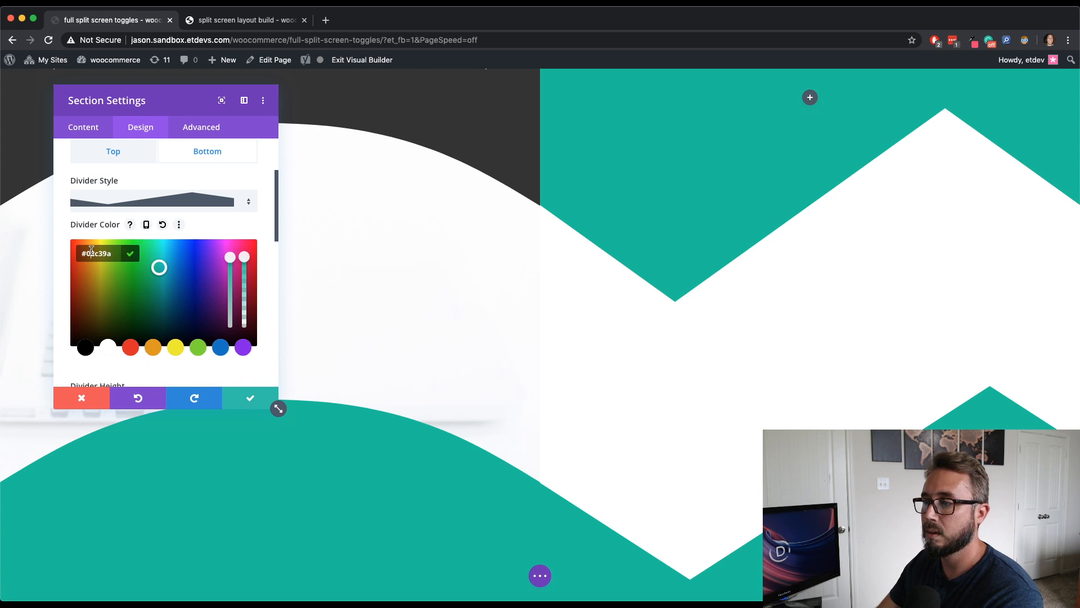
text(#f0f3bd)
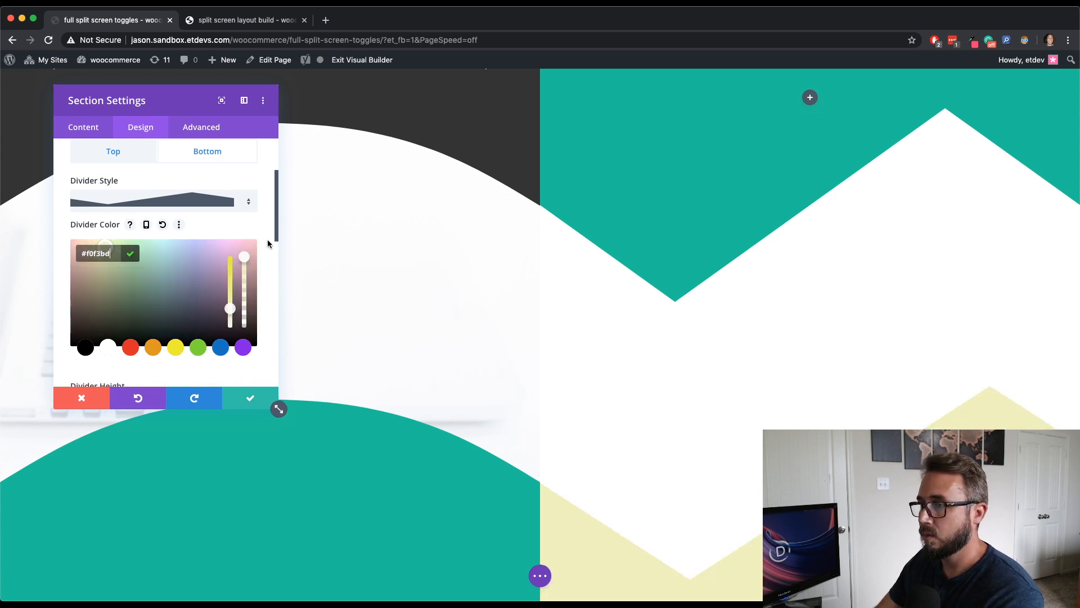
click(268, 240)
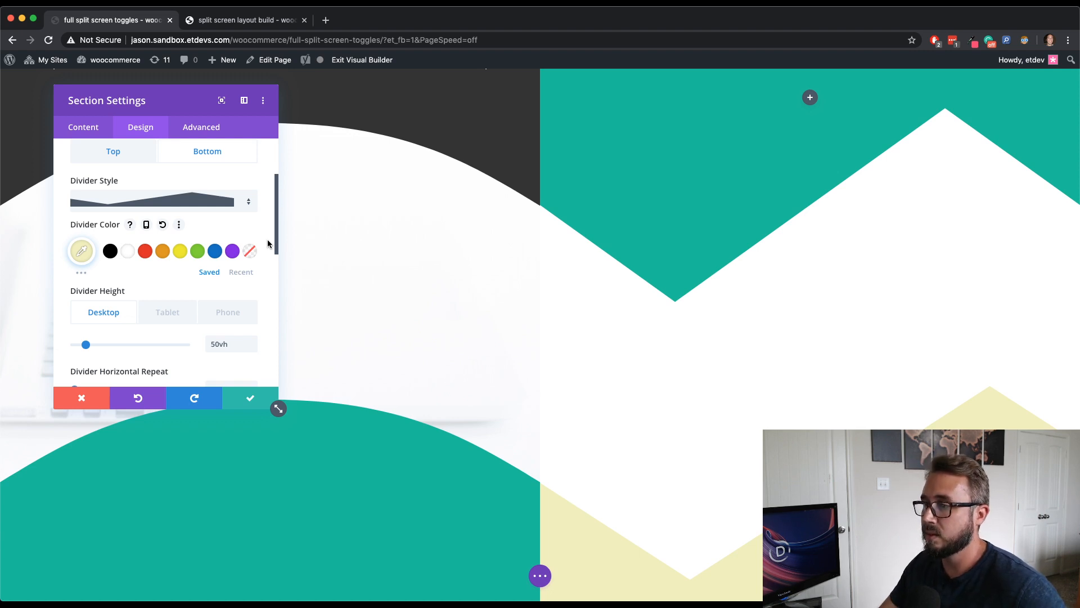
click(248, 400)
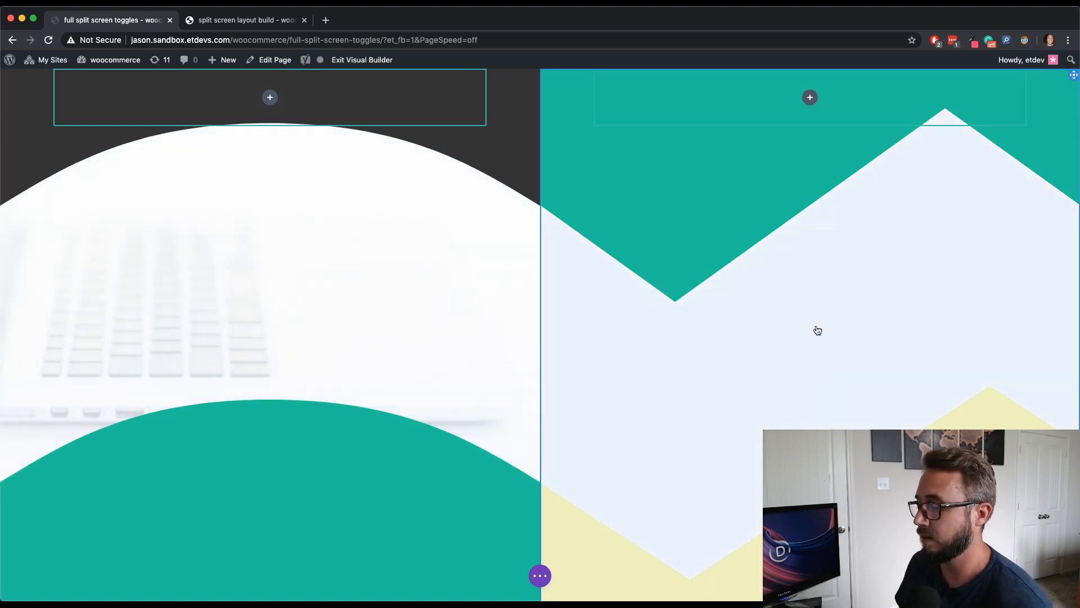
key(super+s)
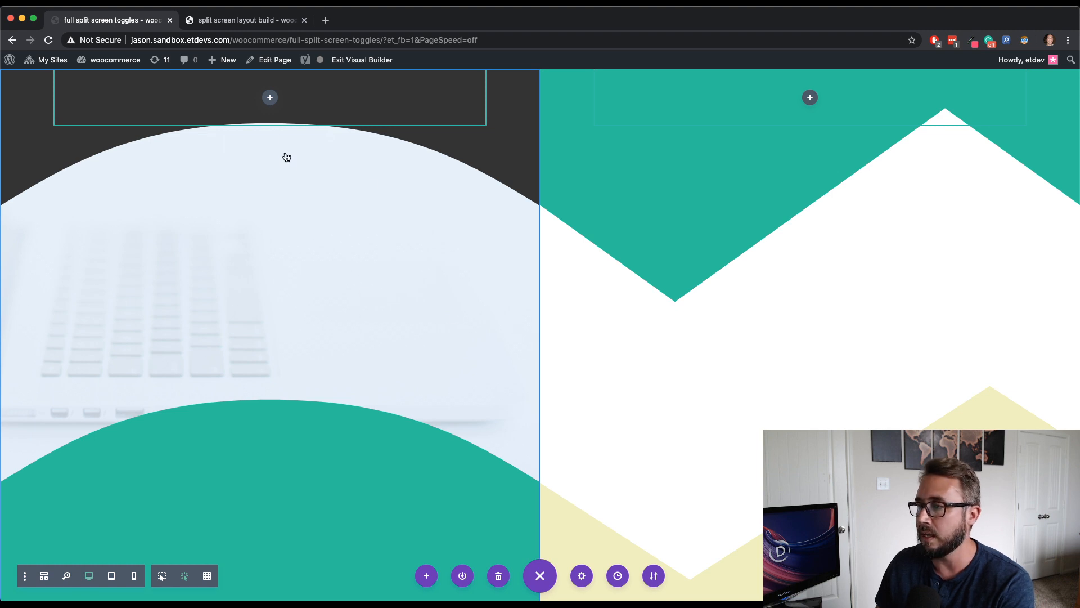
- Add a Blurb module to the left column, preview the Bounce animation style, then discard and delete the module
click(271, 99)
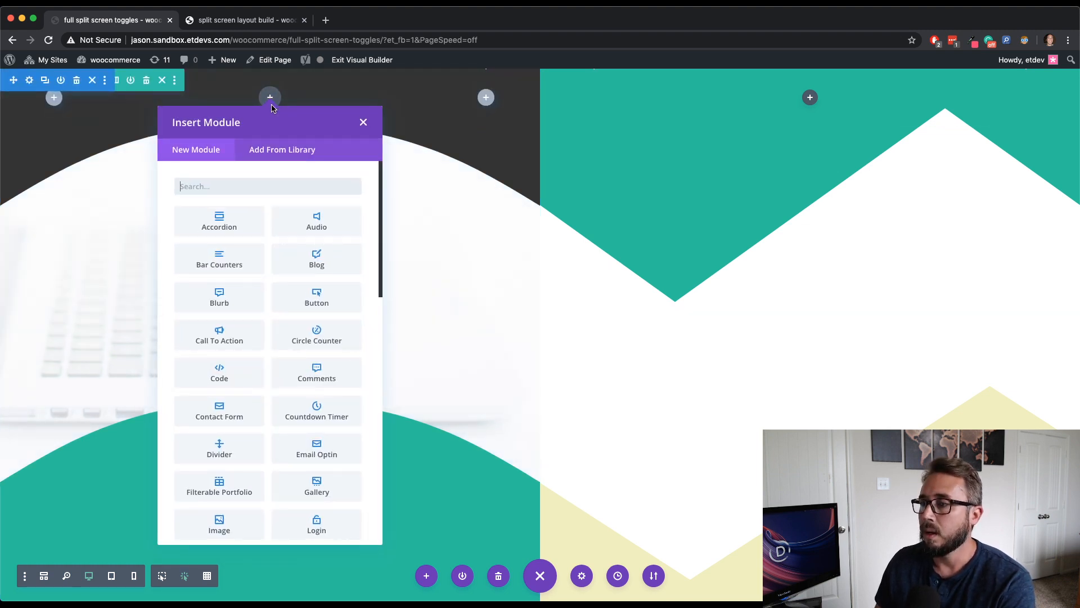
click(236, 299)
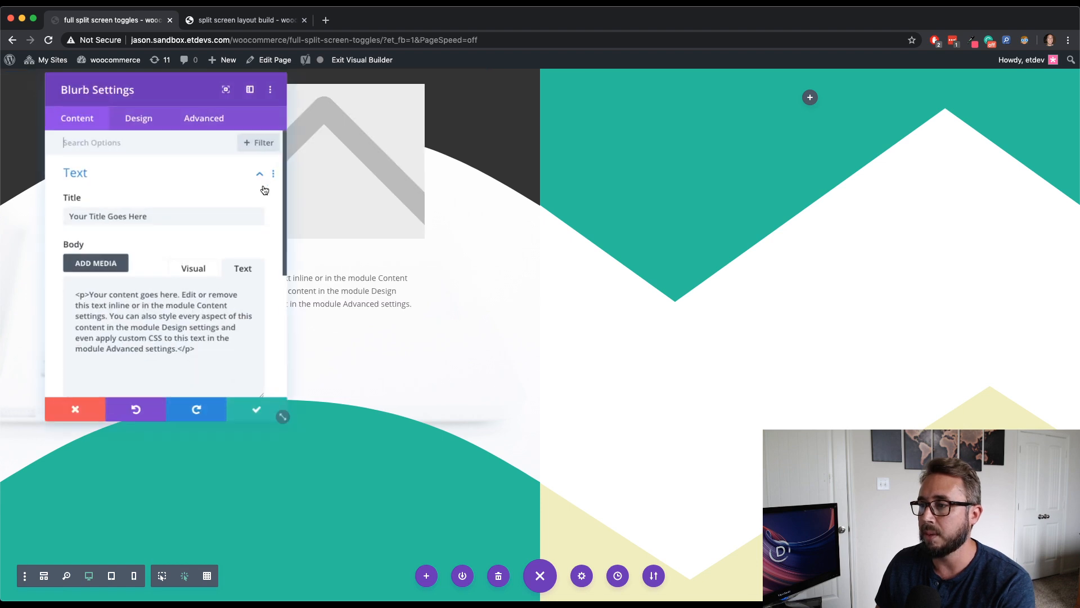
click(141, 127)
scroll(167, 298, down, 4)
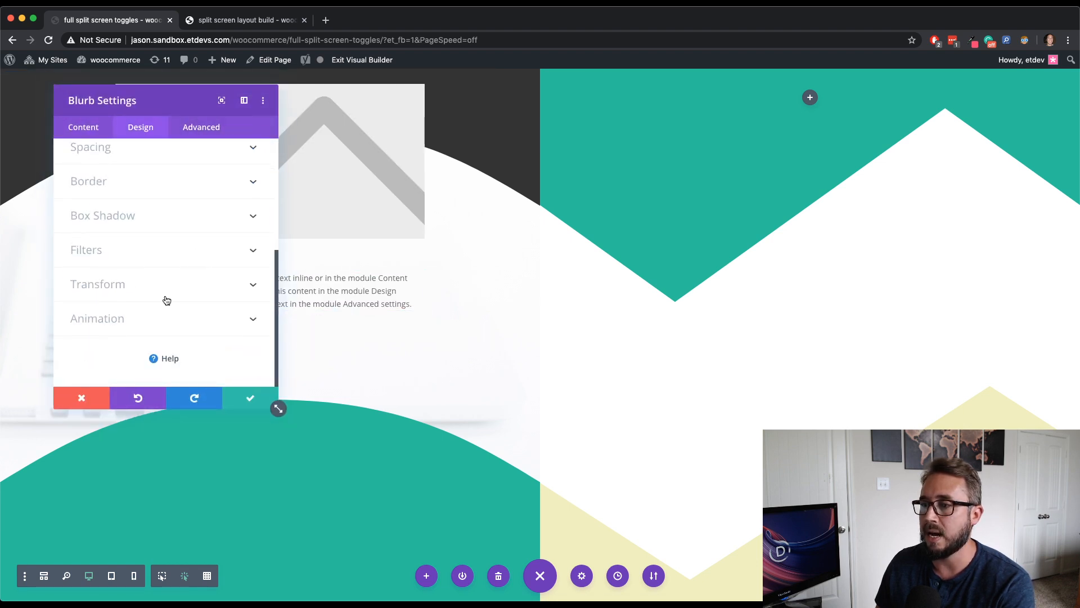
click(159, 313)
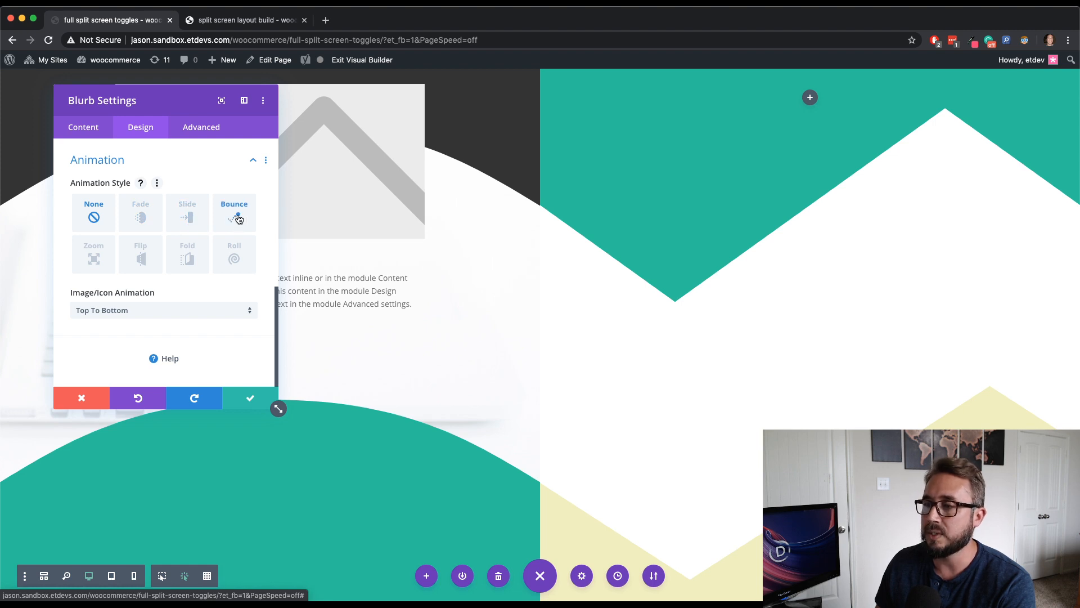
click(239, 218)
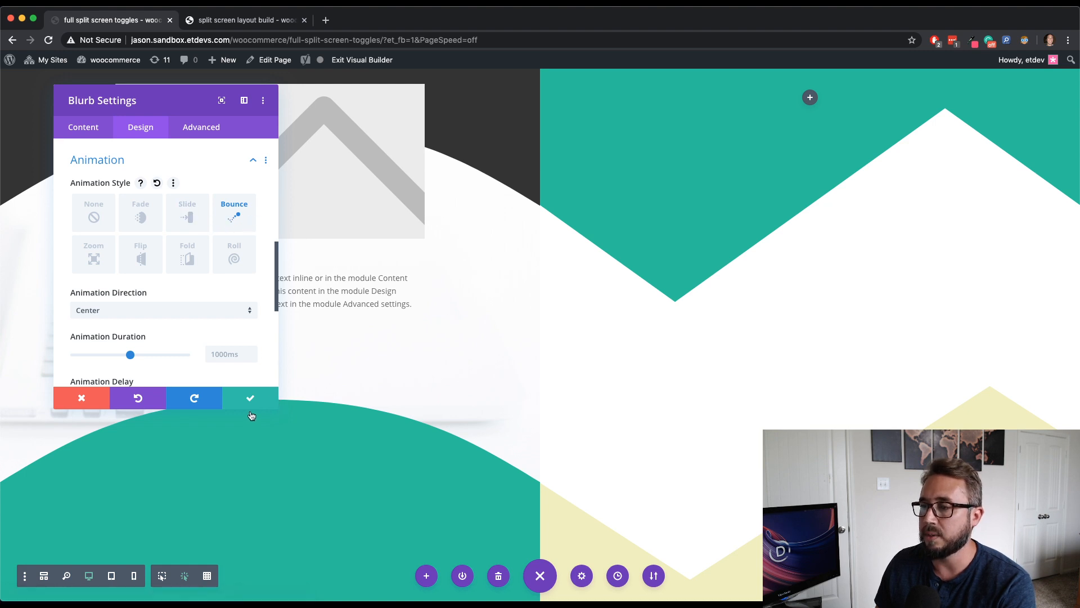
click(89, 400)
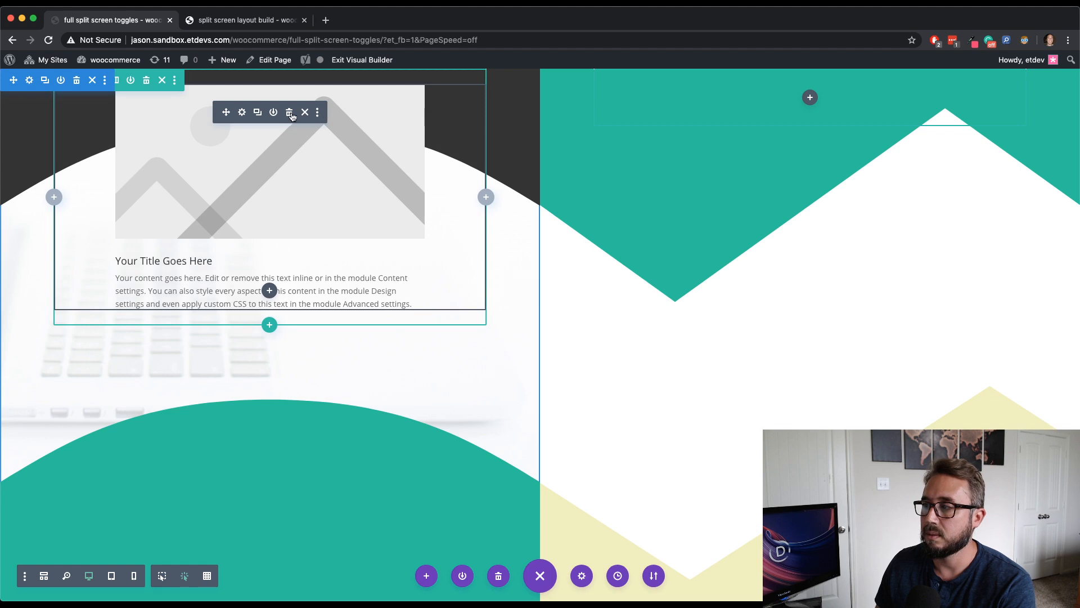
click(291, 114)
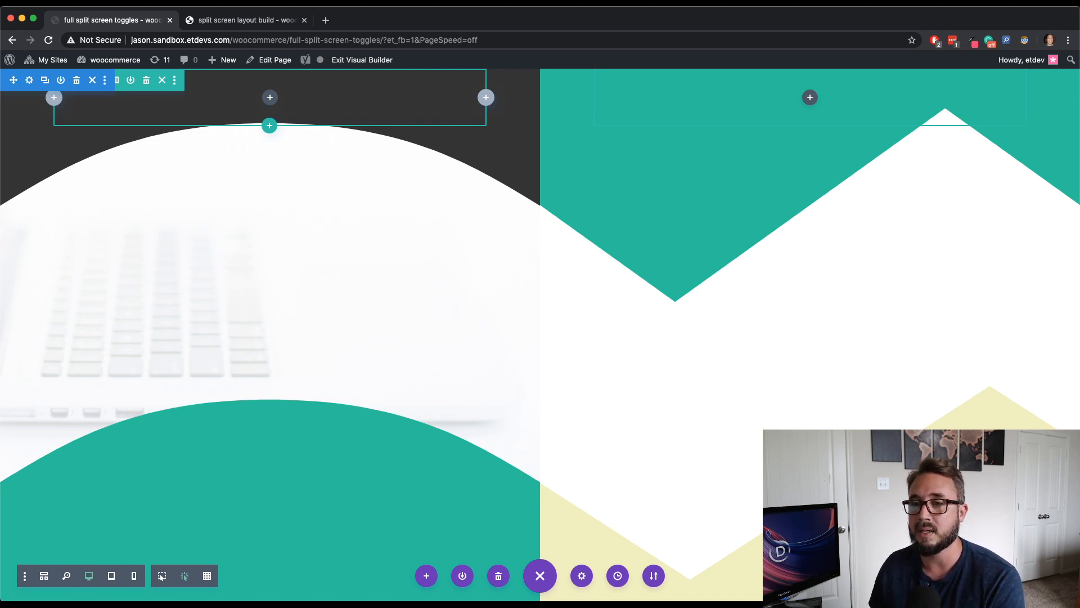
- Open the Elegant Themes blog in a new tab and search it for "length units"
click(326, 21)
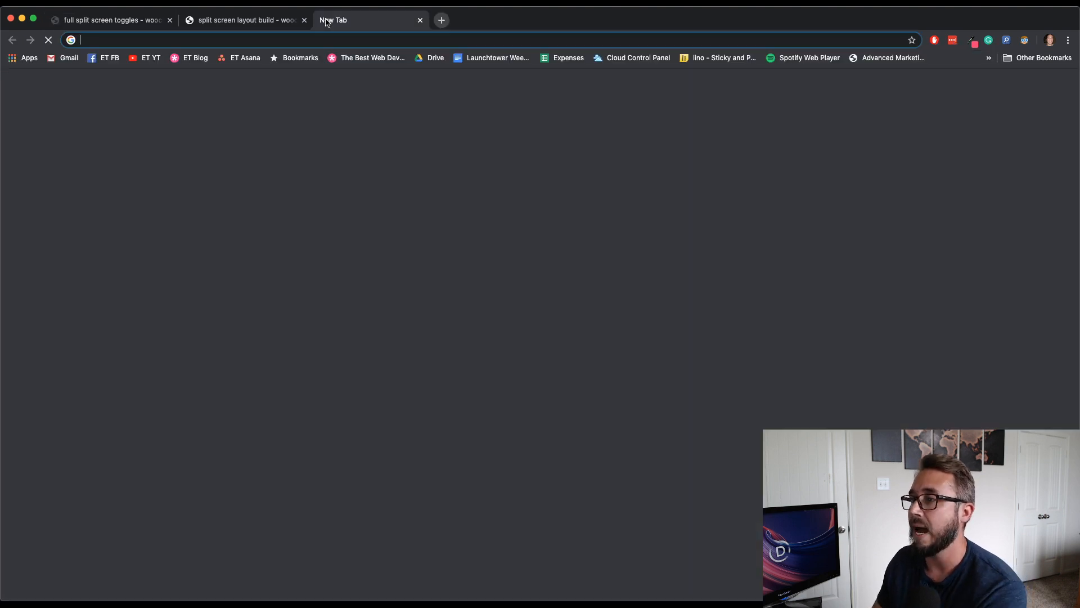
click(198, 59)
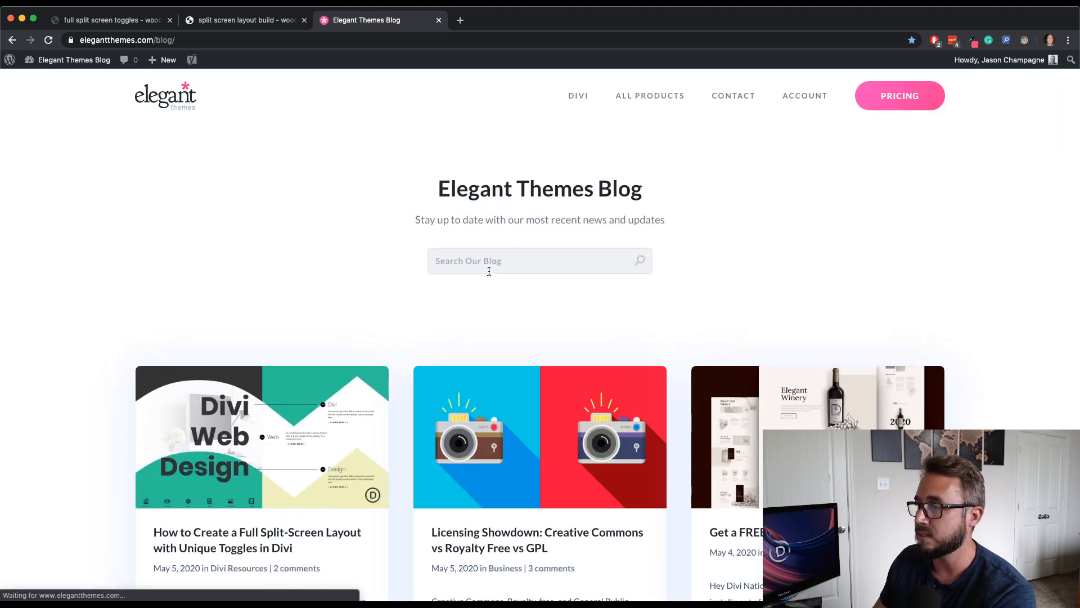
click(489, 271)
text(leng)
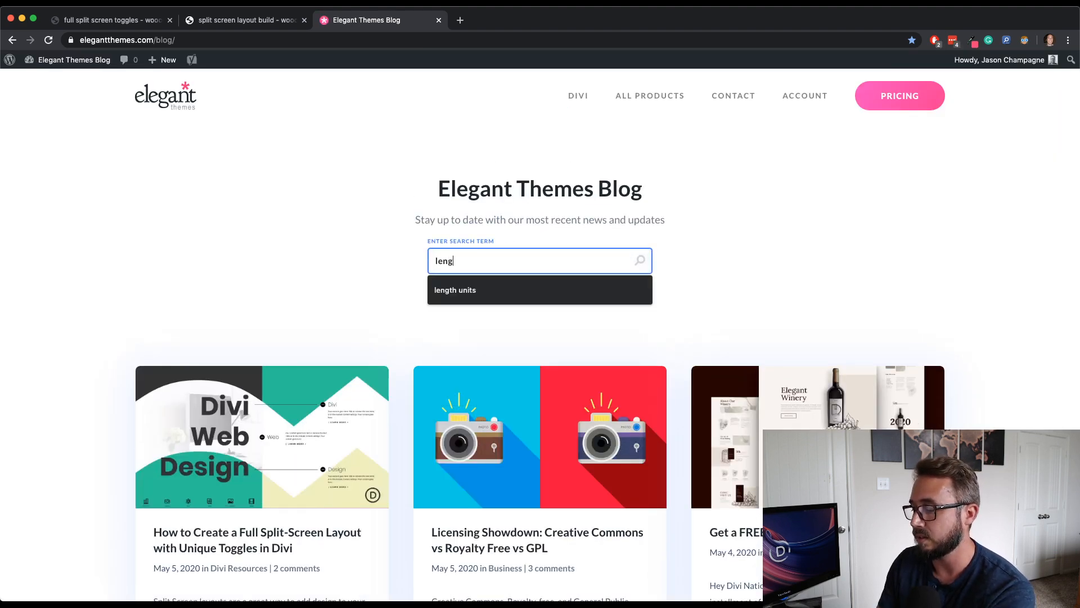
text(th)
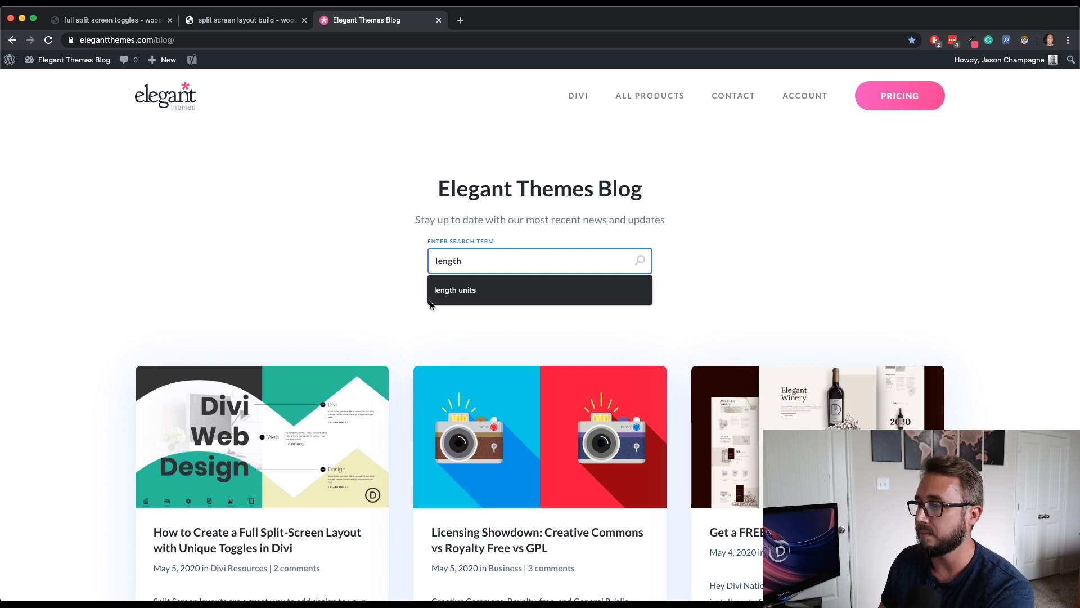
click(450, 290)
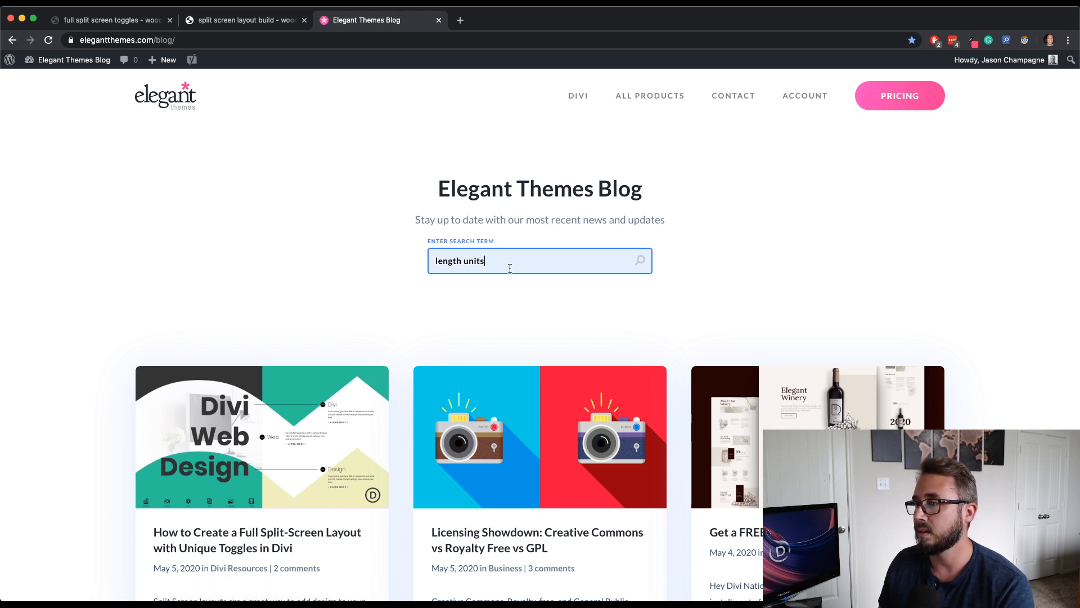
key(Return)
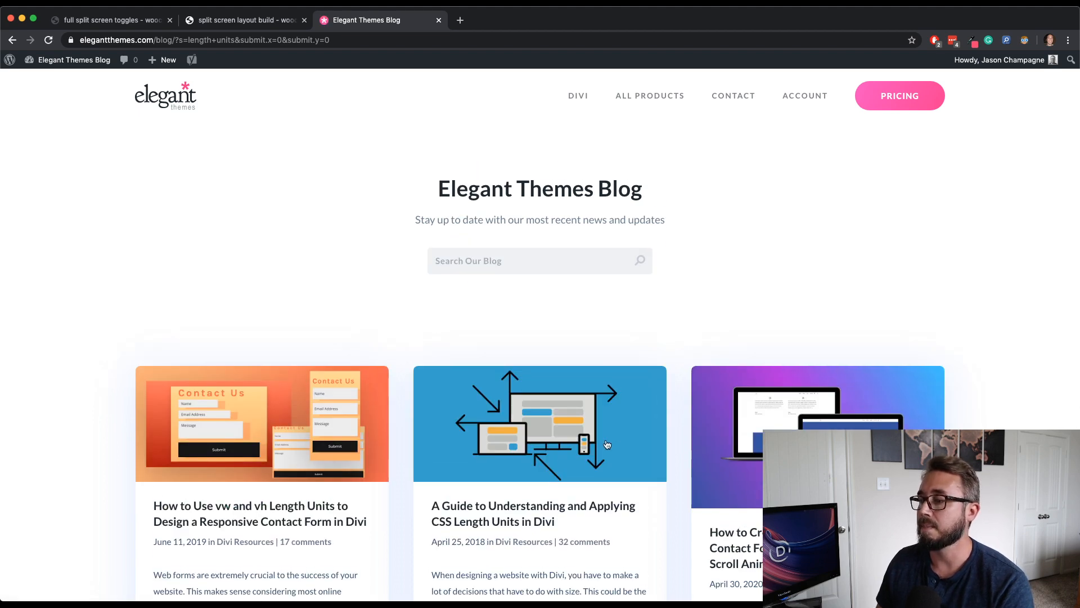
- Open the article "A Guide to Understanding and Applying CSS Length Units in Divi" and skim its introduction
click(565, 426)
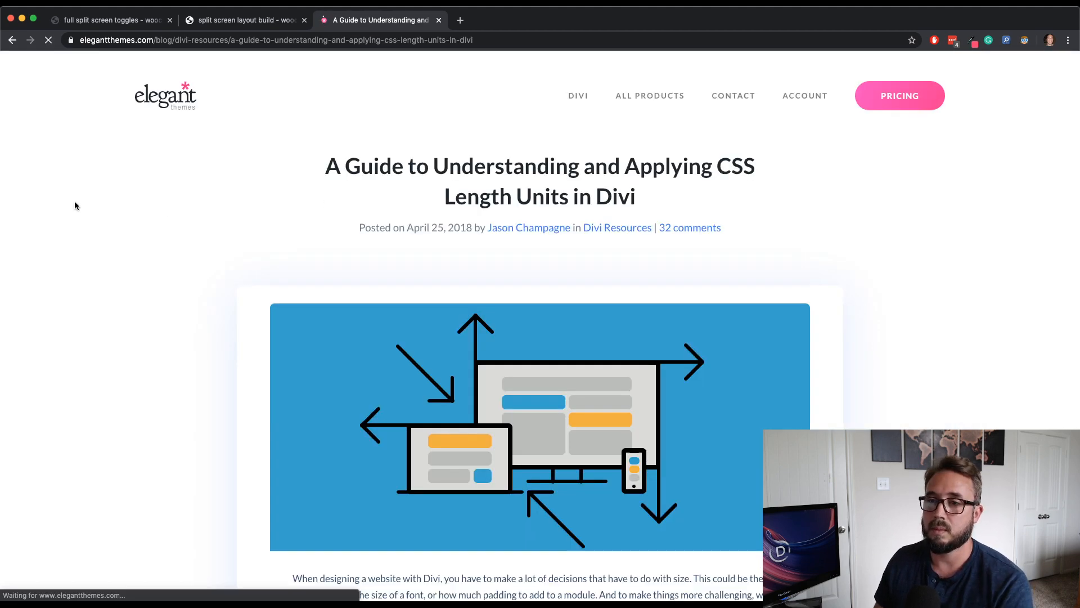
scroll(175, 293, down, 4)
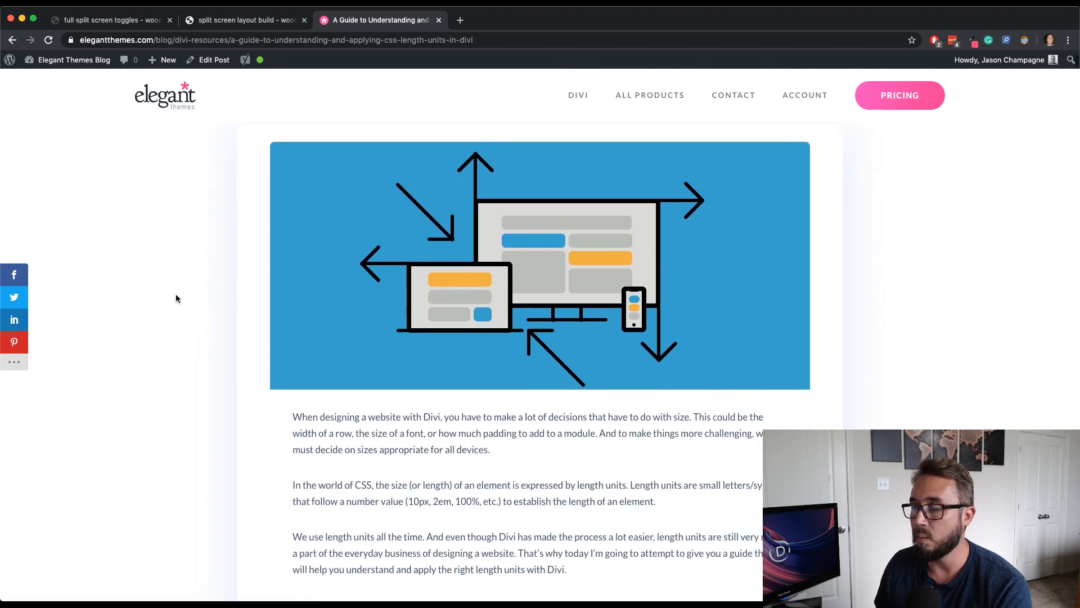
scroll(175, 293, up, 4)
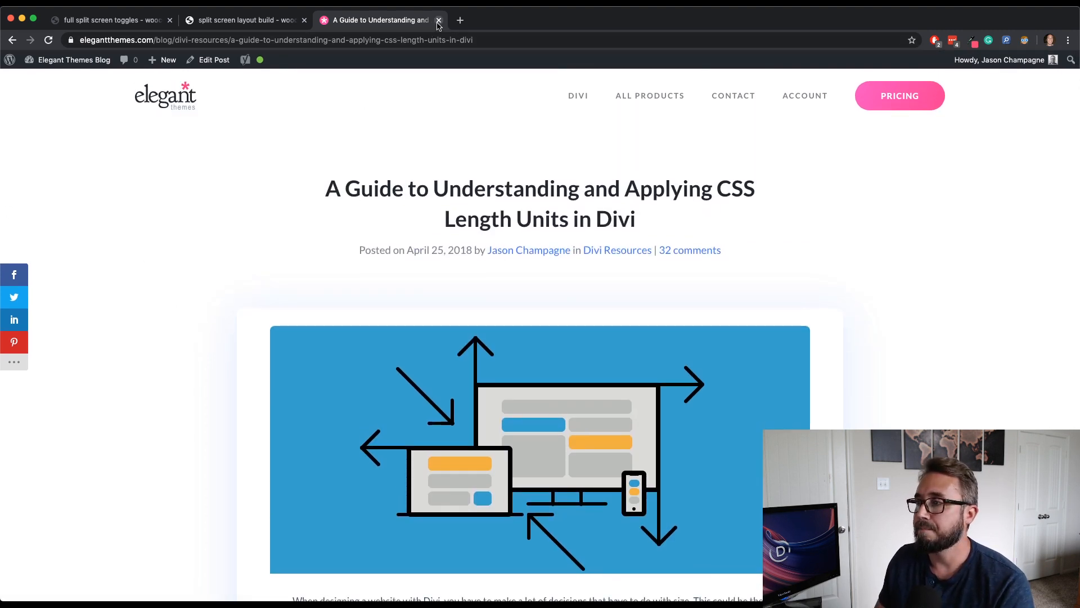
- Switch between the finished split screen layout build page and the length units article
click(235, 21)
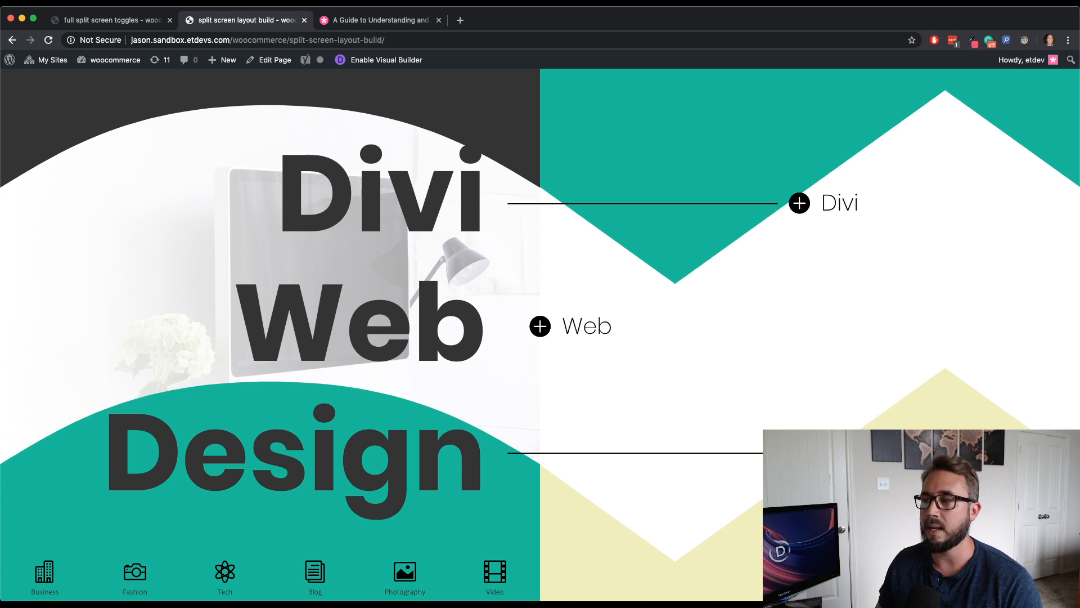
click(385, 22)
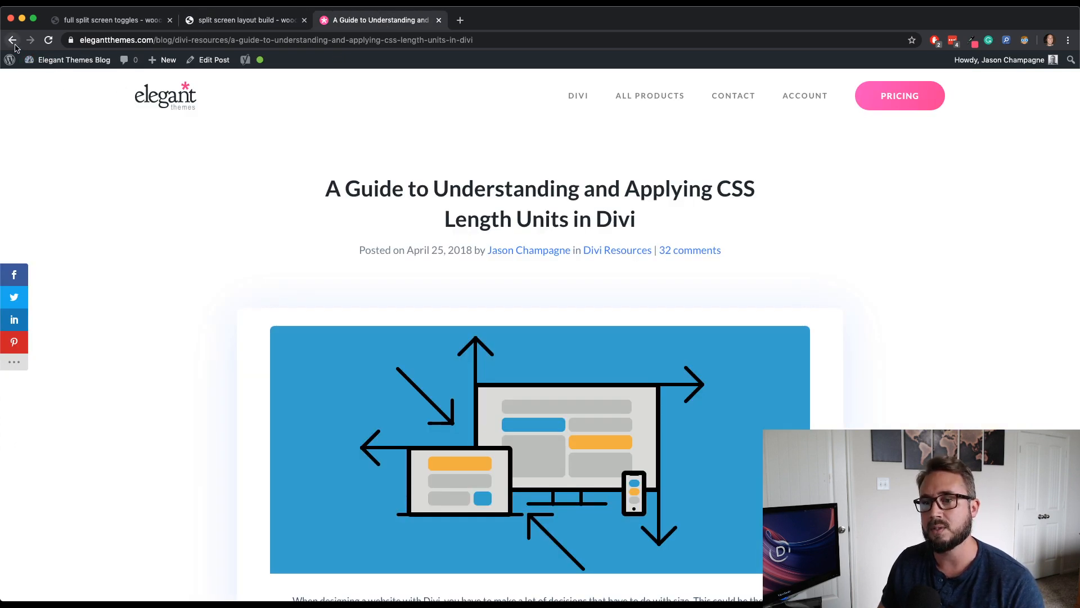
click(275, 23)
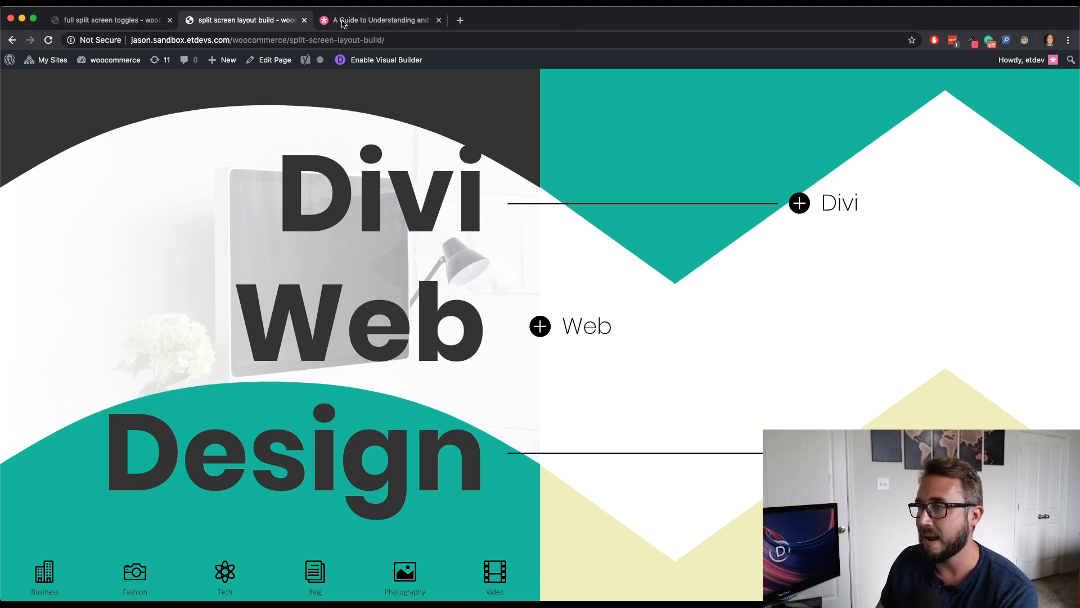
- Return to the full split screen toggles builder page and add a Text module to the left column's row
click(372, 23)
click(216, 25)
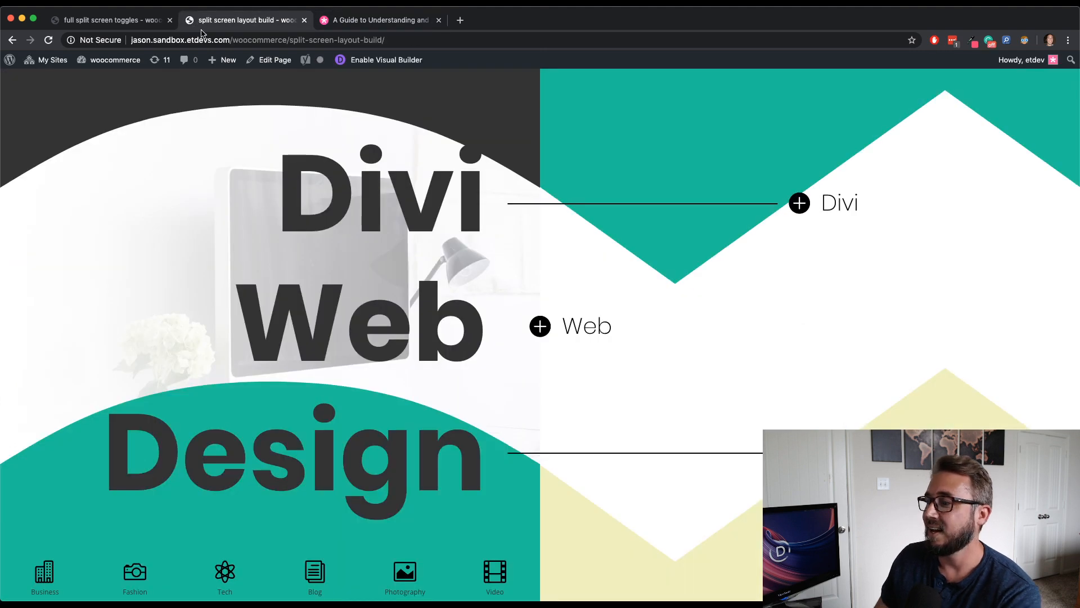
click(107, 20)
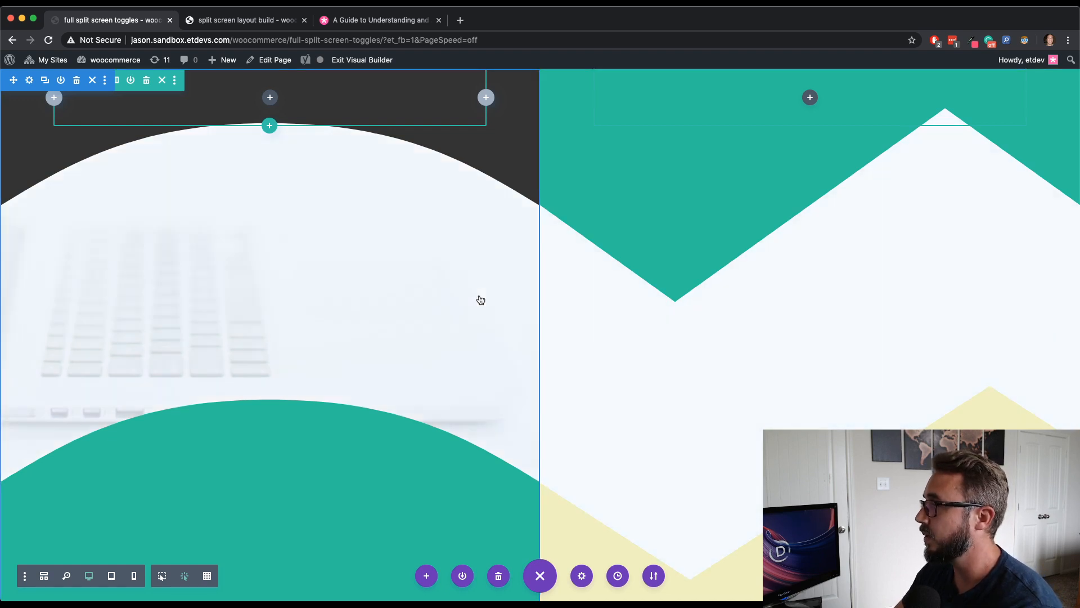
click(270, 97)
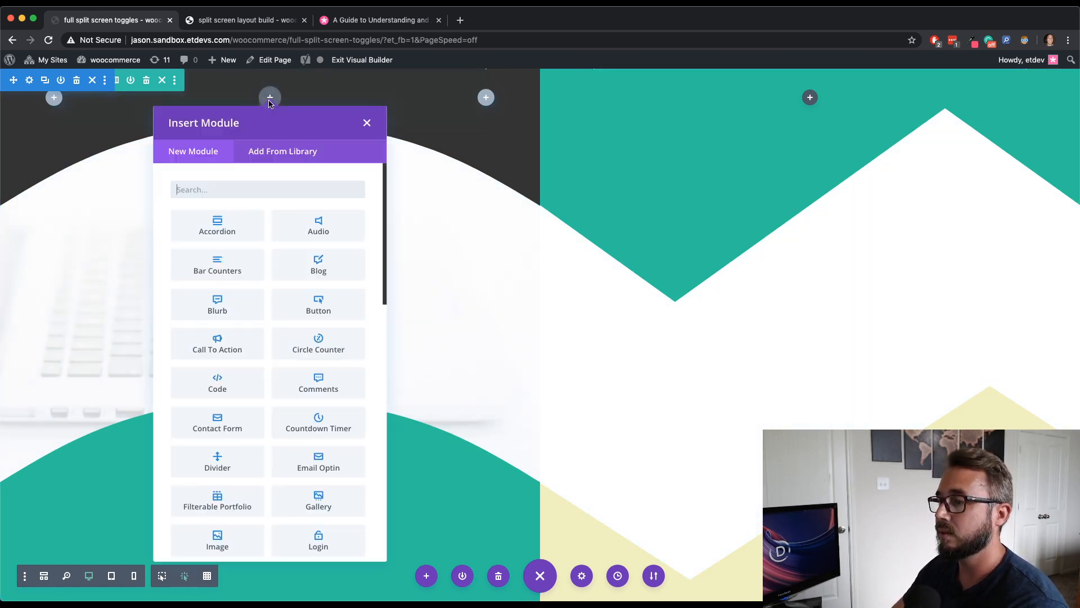
text(text)
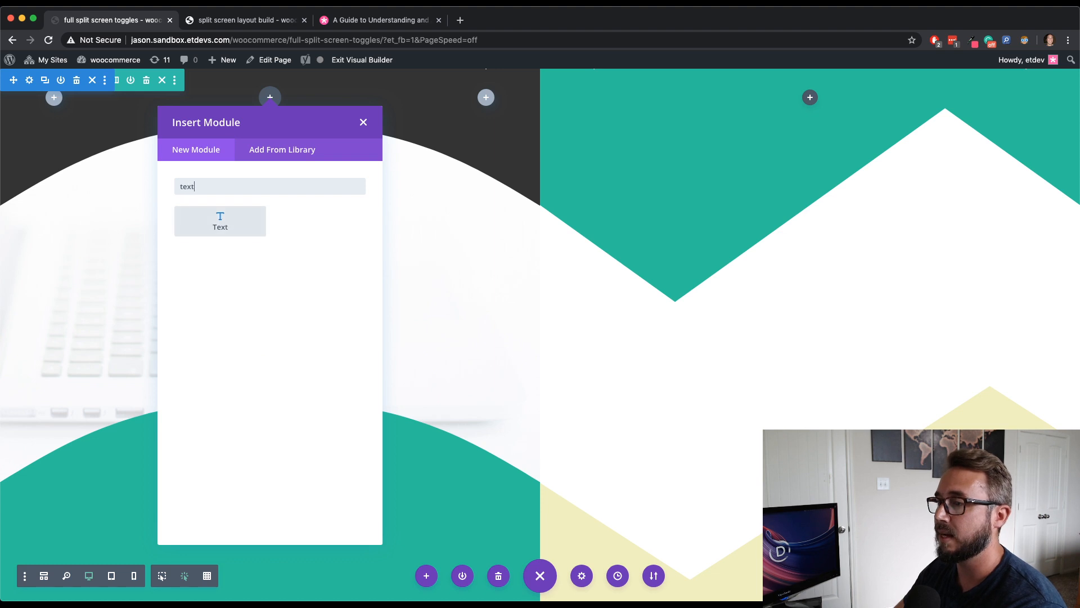
click(220, 221)
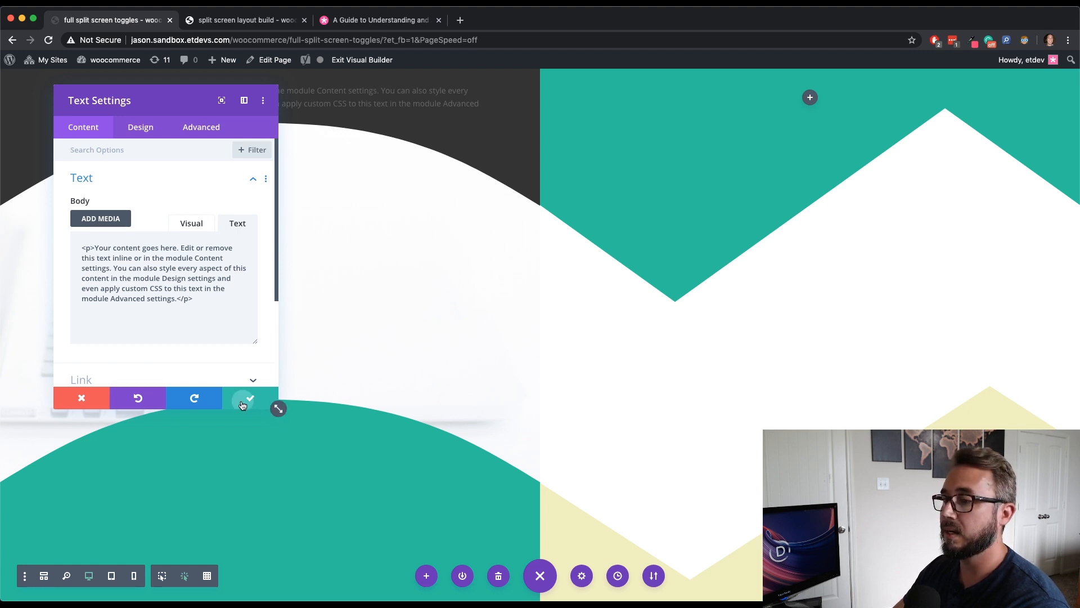
click(273, 401)
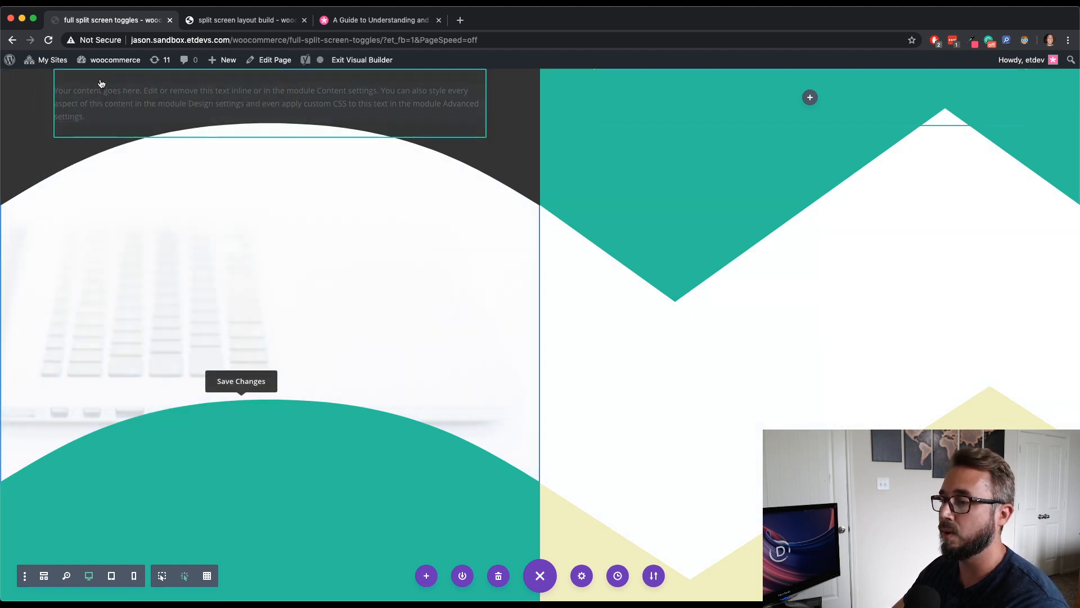
- Open the row's settings, enable Use Custom Gutter Width and set the gutter width to 1
click(119, 77)
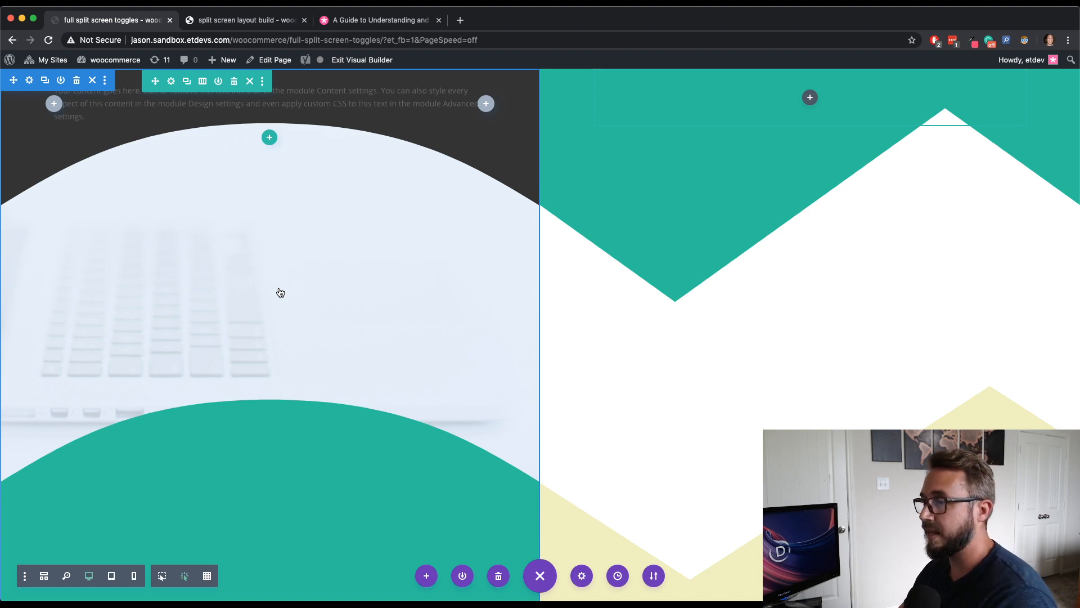
click(172, 82)
drag(172, 96, 937, 75)
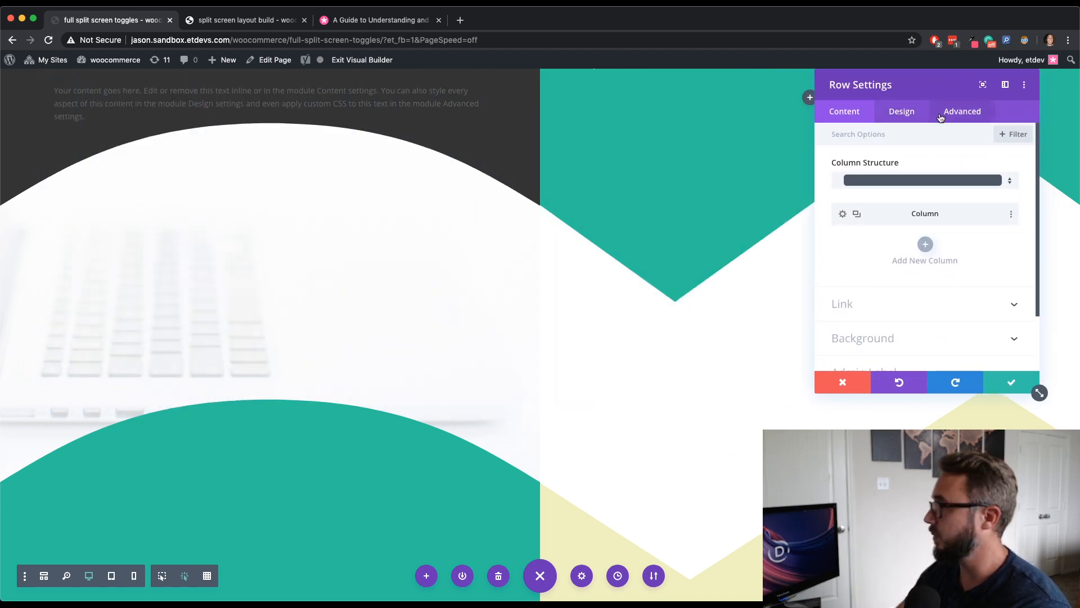
click(917, 112)
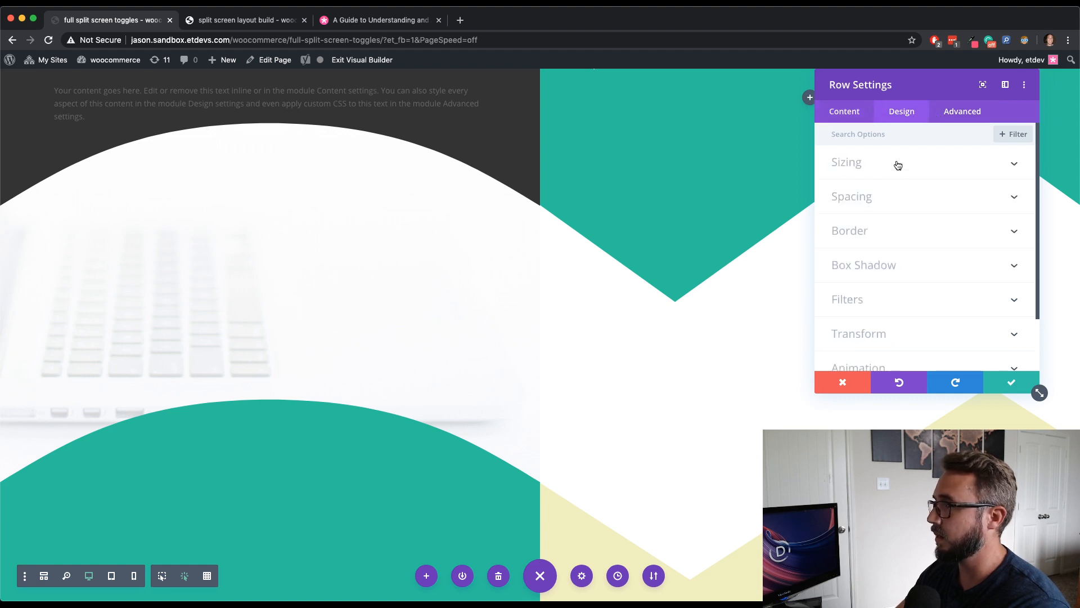
click(898, 164)
click(862, 208)
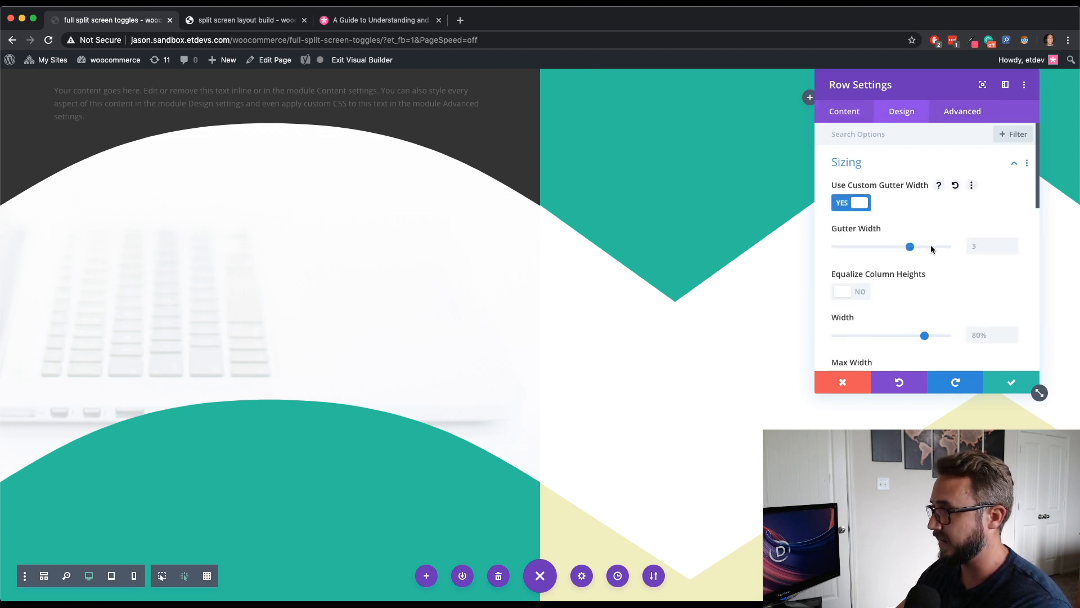
drag(909, 247, 804, 250)
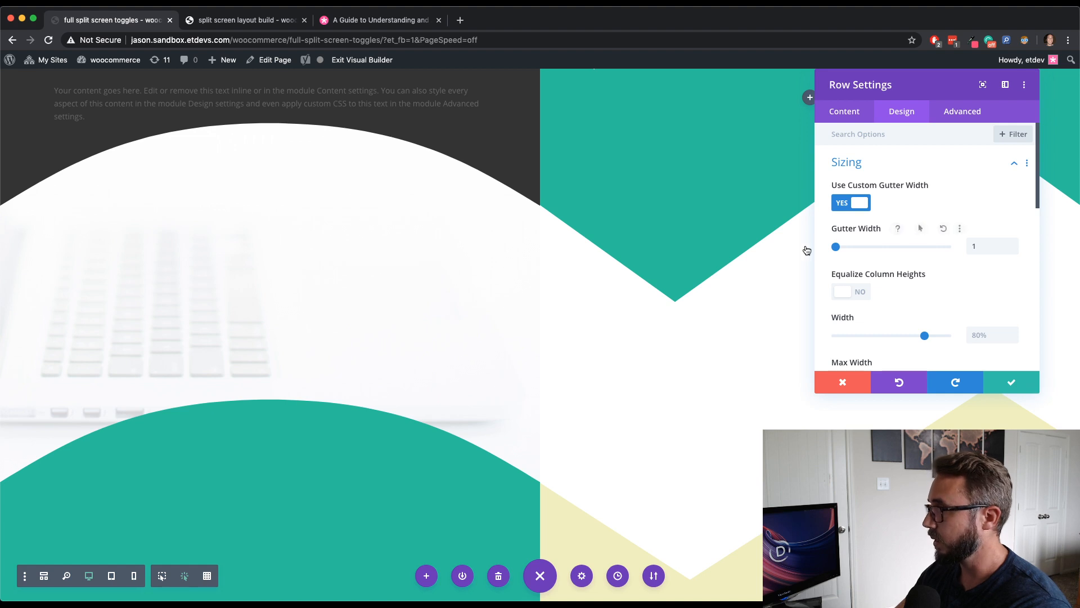
- Set the row's width and max width both to 100%
scroll(914, 315, down, 3)
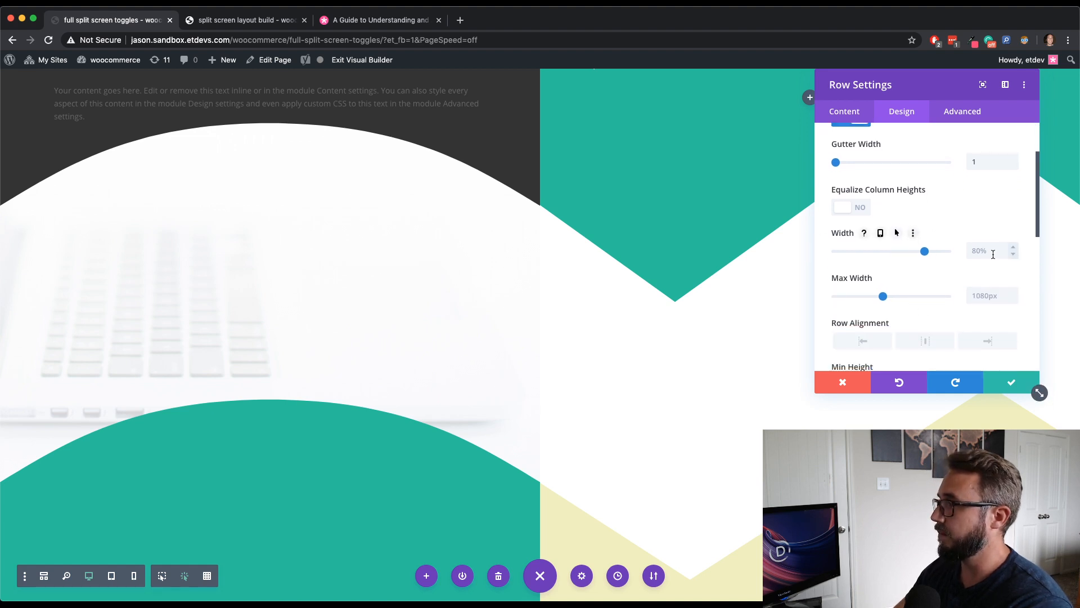
text(100%)
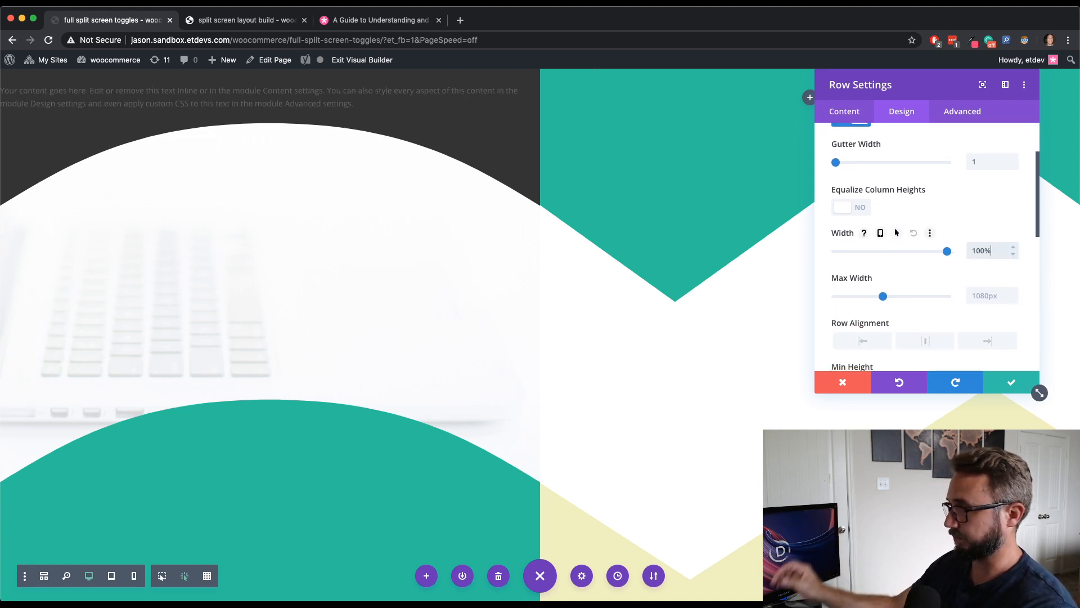
click(984, 292)
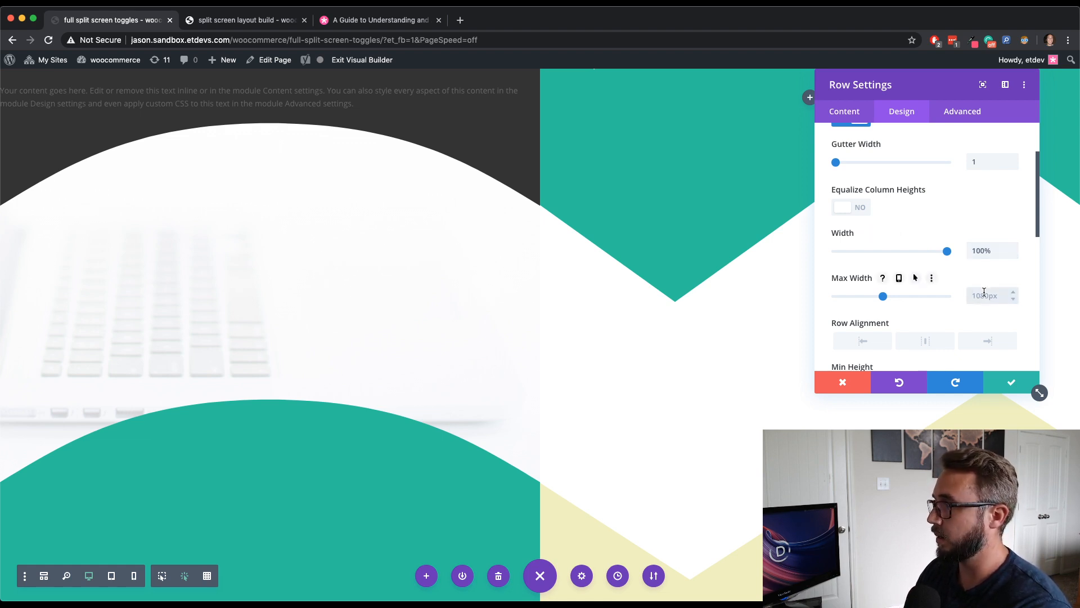
text(100)
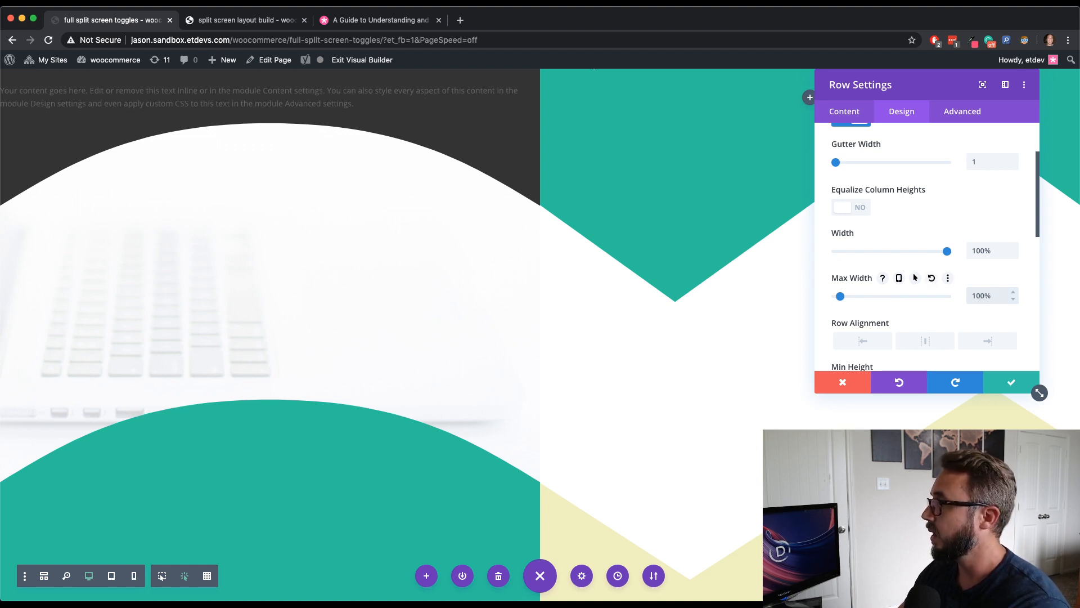
- Set the row's padding to 0px top and left and 10% on the right
scroll(968, 226, down, 10)
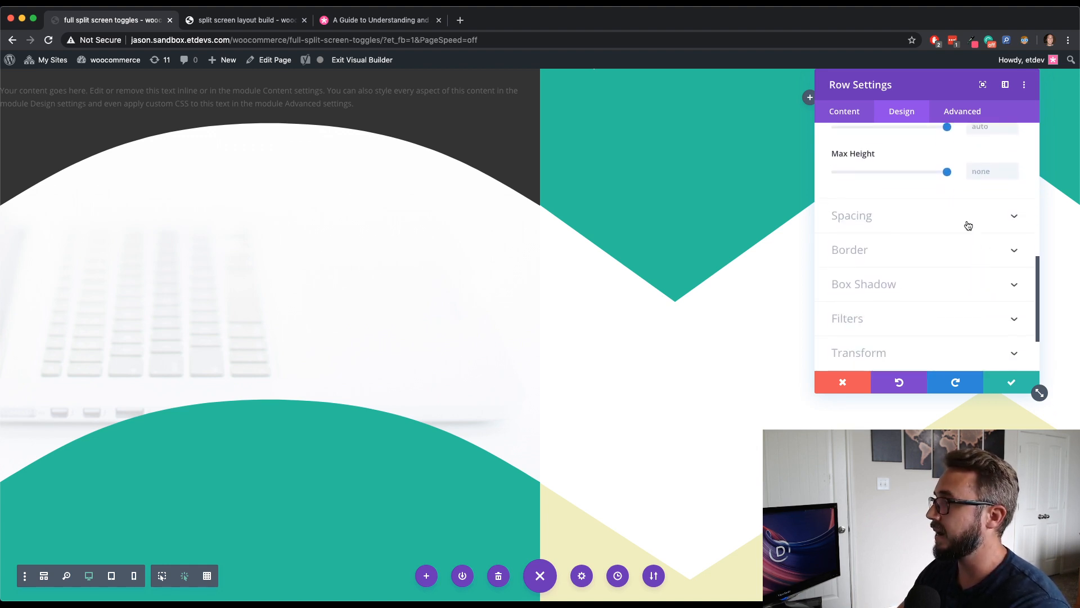
click(967, 224)
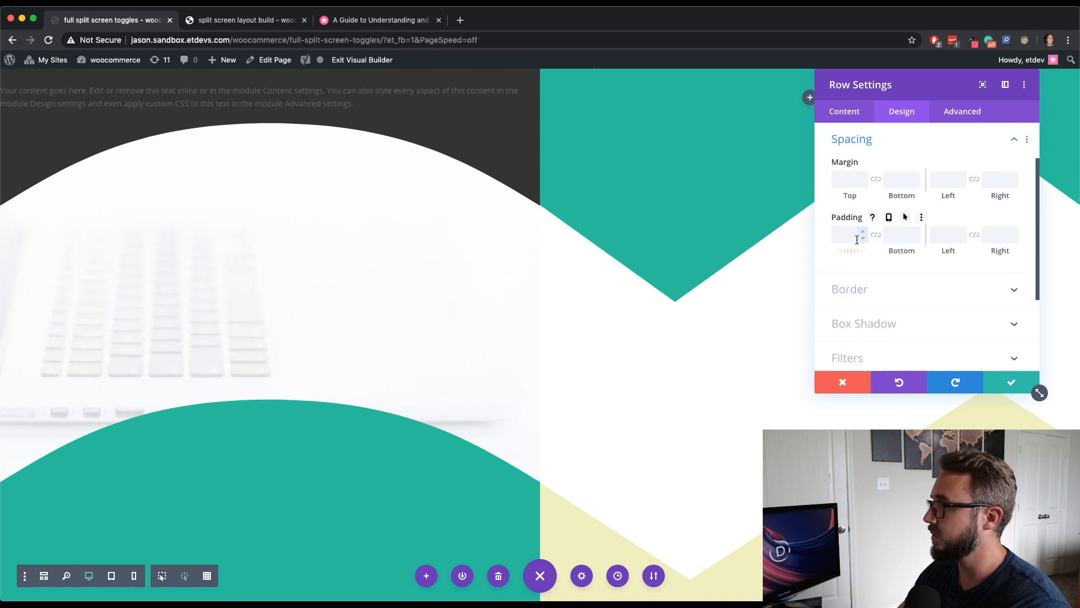
click(961, 238)
click(992, 232)
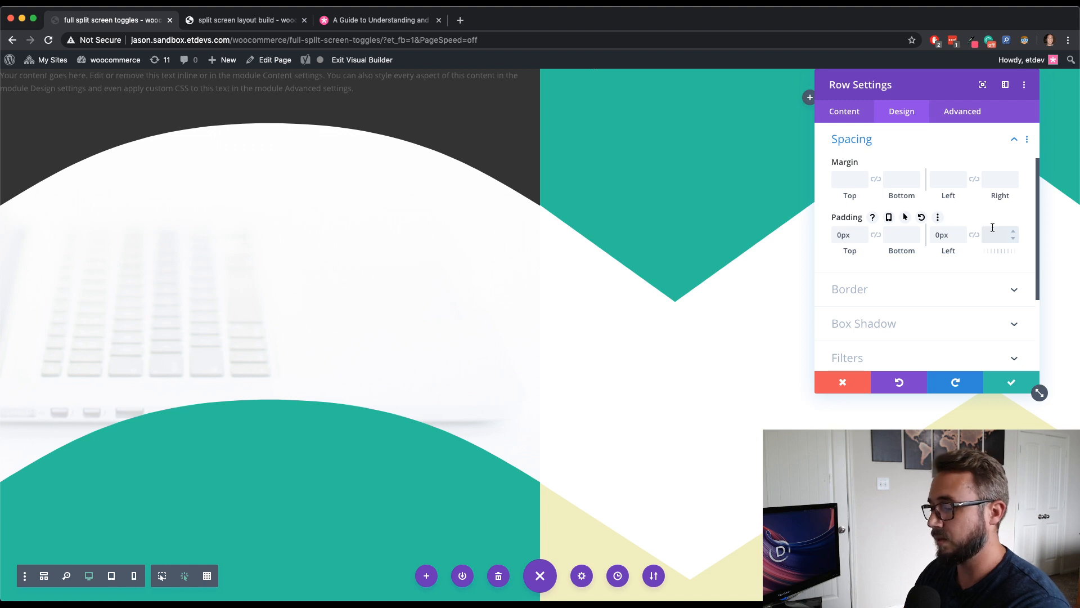
text(10%)
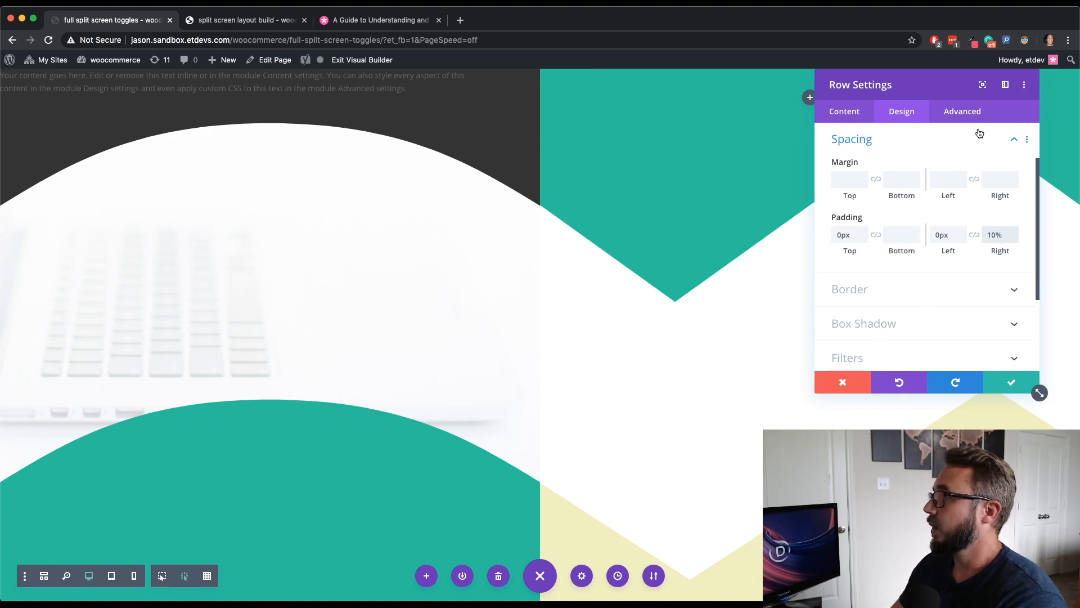
- Set the row's position to Absolute at the center-left location and save the row settings
click(962, 111)
click(909, 308)
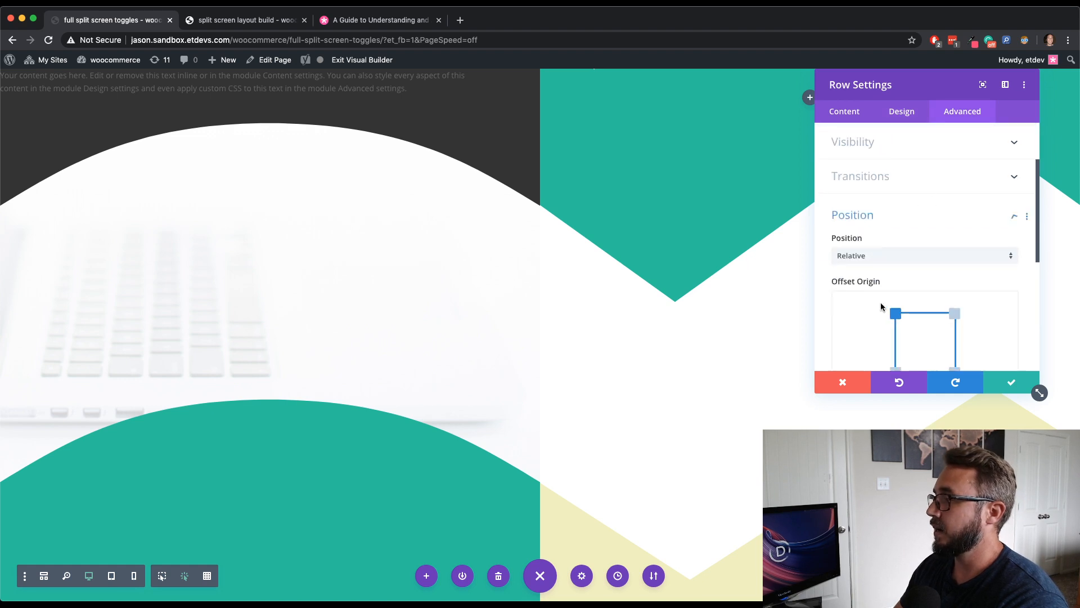
click(863, 180)
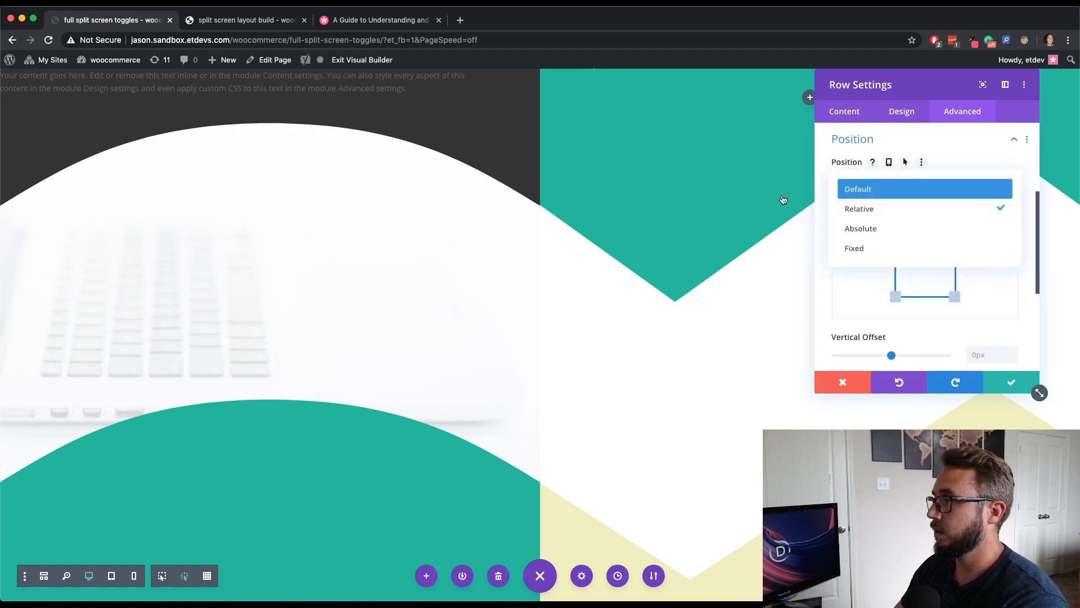
click(890, 230)
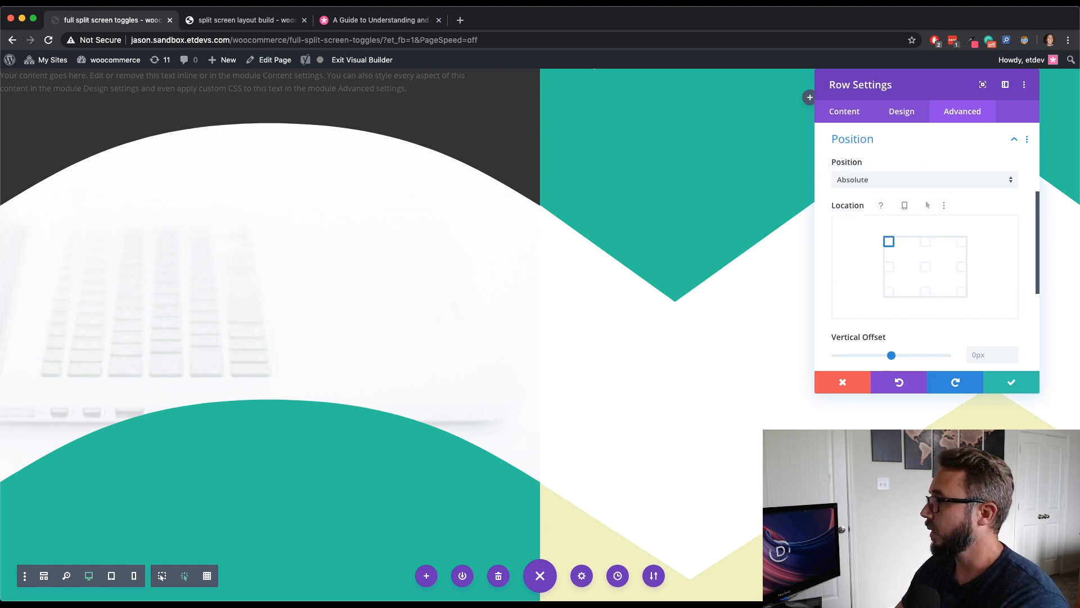
click(889, 266)
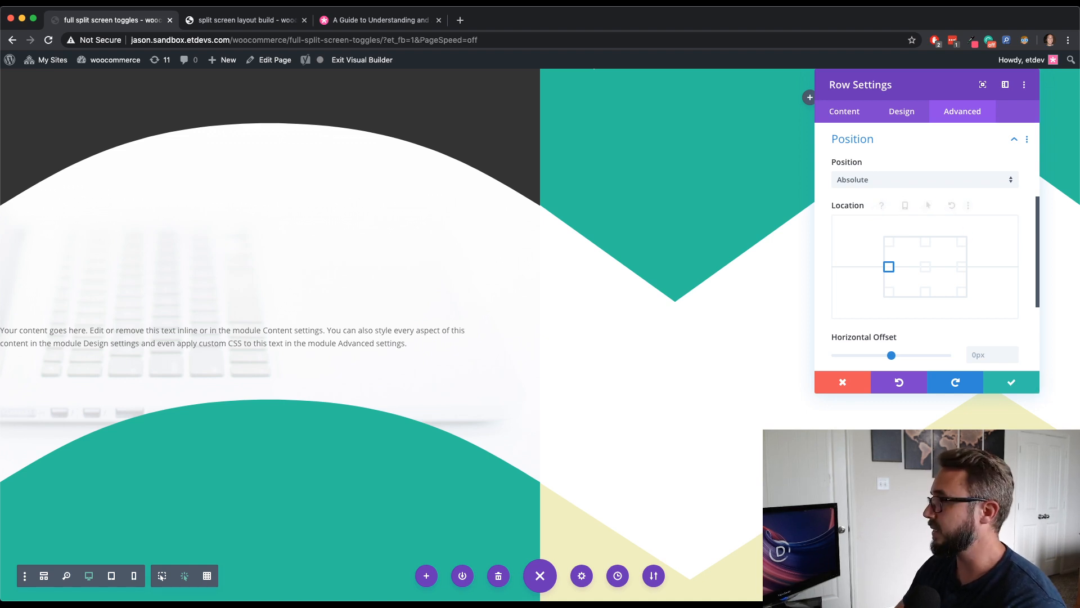
click(1001, 388)
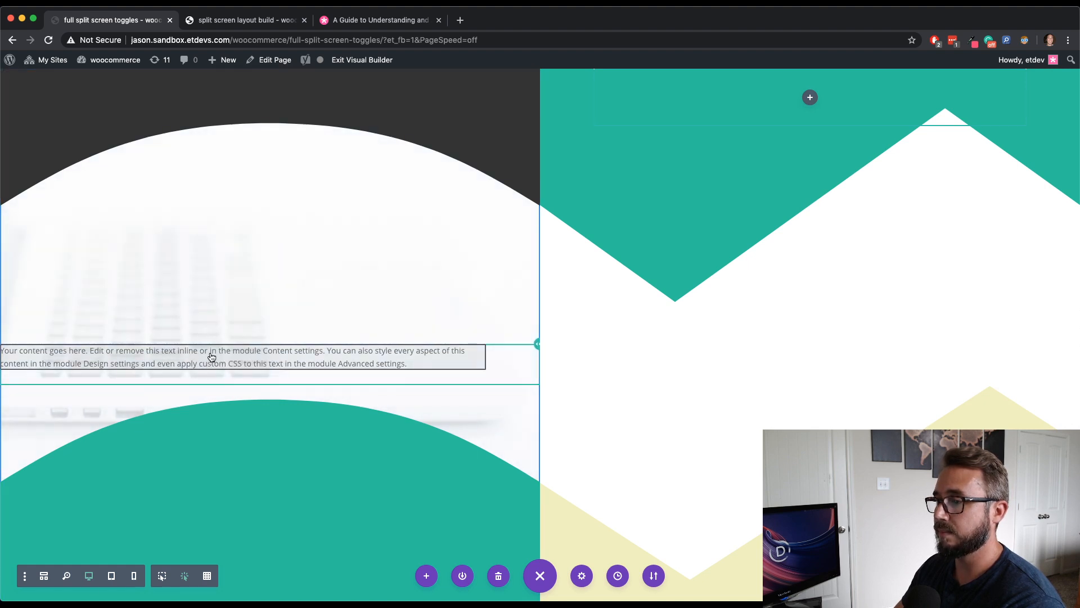
- Replace the Text module's body with the pasted heading <h1>Divi <br />Web <br />Design</h1>
click(215, 372)
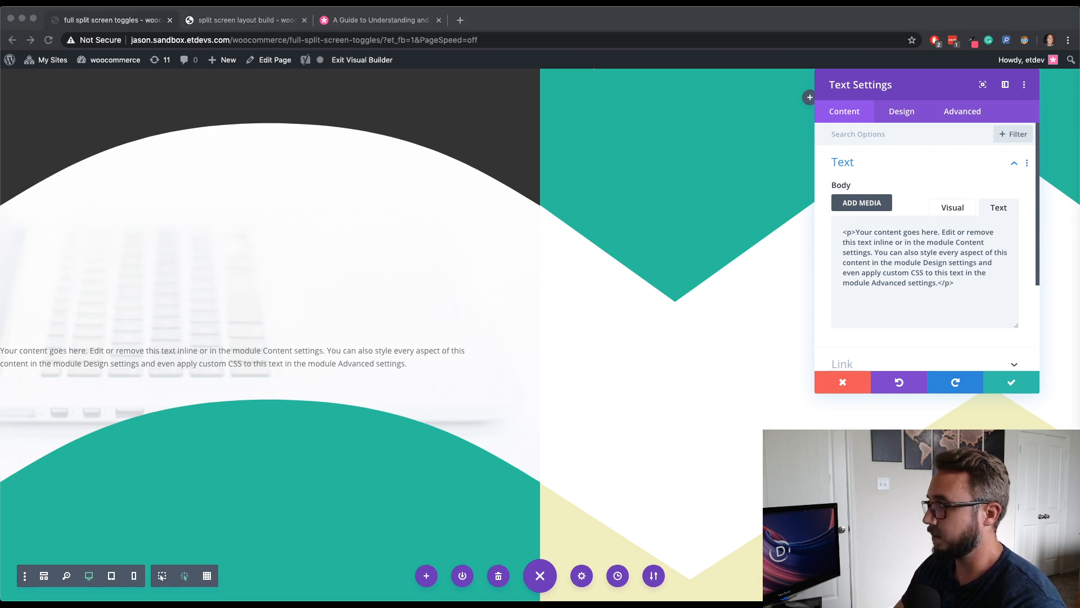
click(960, 279)
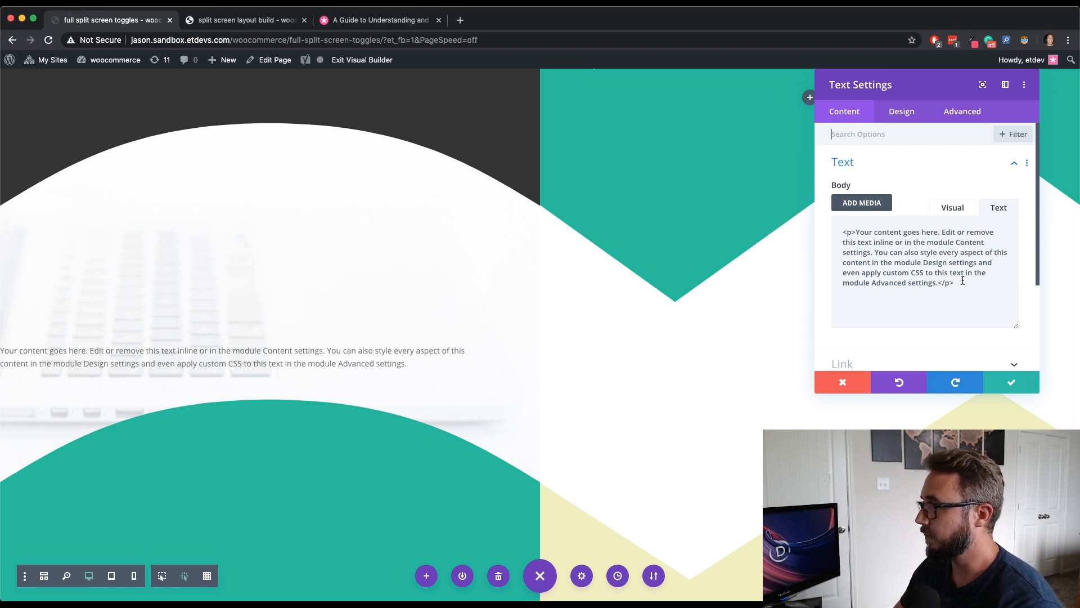
drag(959, 284, 801, 224)
text(<h1>Divi <br />Web <br />Design</h1>)
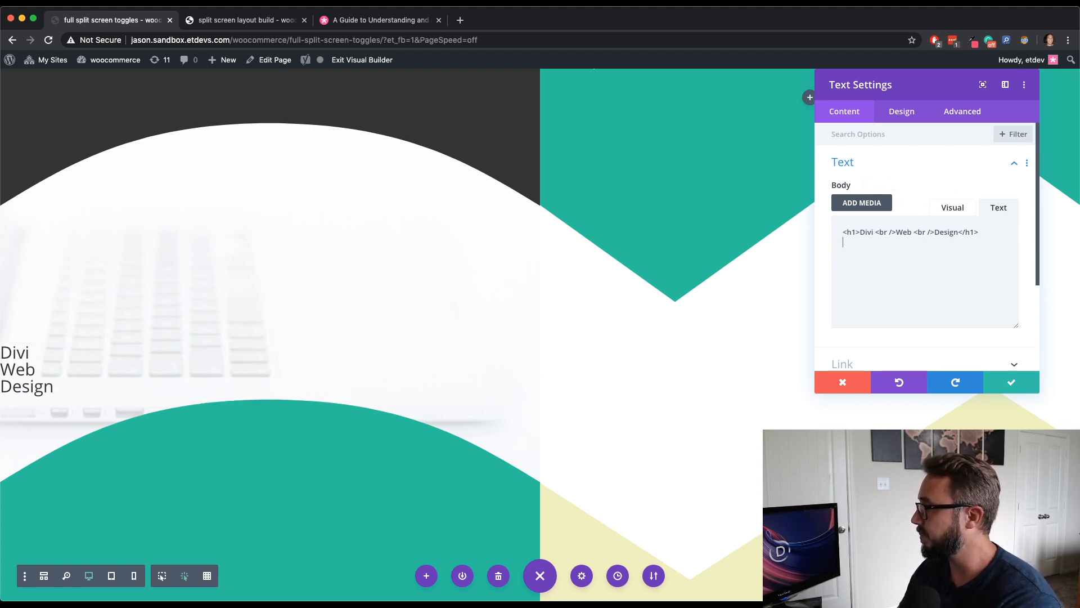
- Style the H1 heading text with the Poppins font, Bold weight and right alignment
click(898, 118)
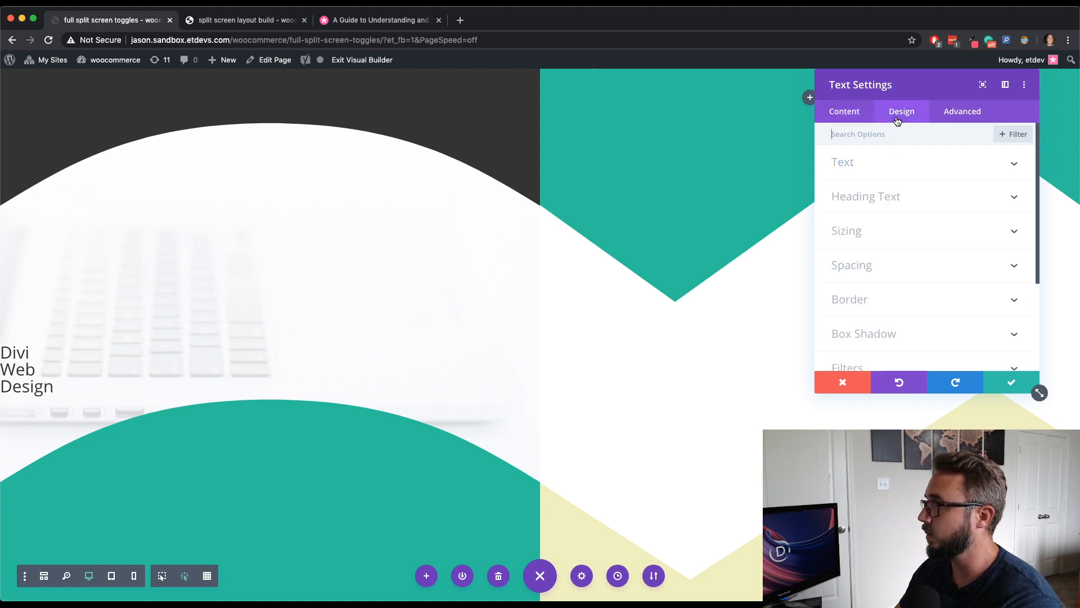
click(905, 196)
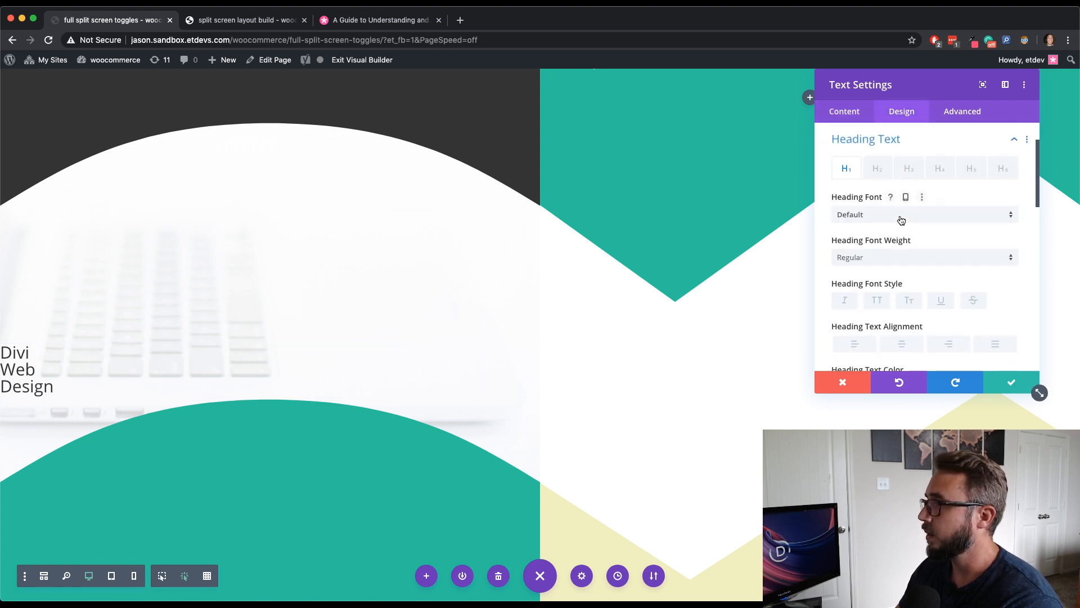
click(902, 218)
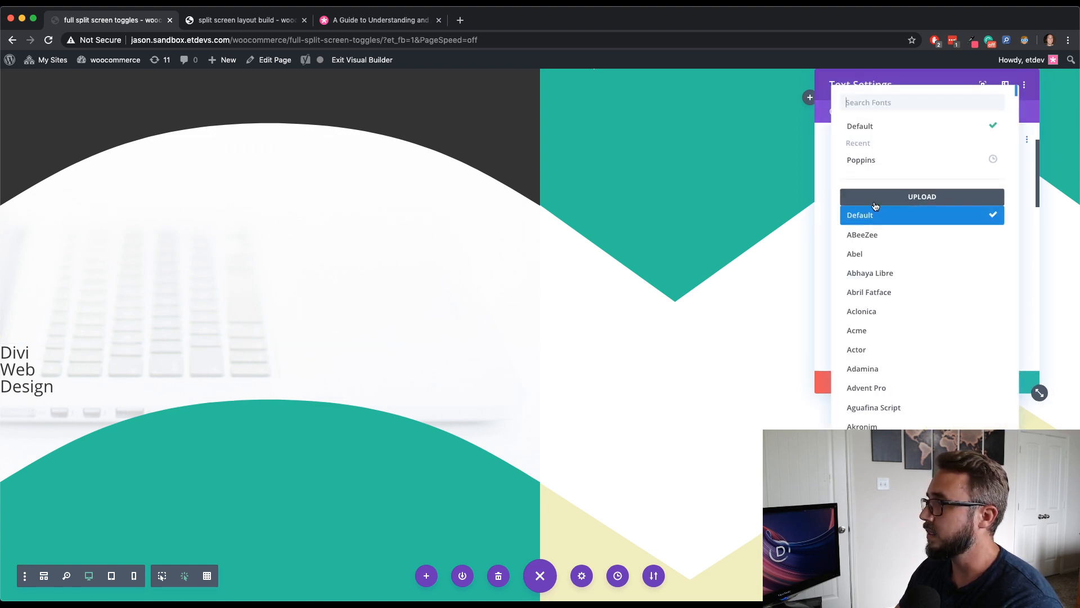
click(885, 162)
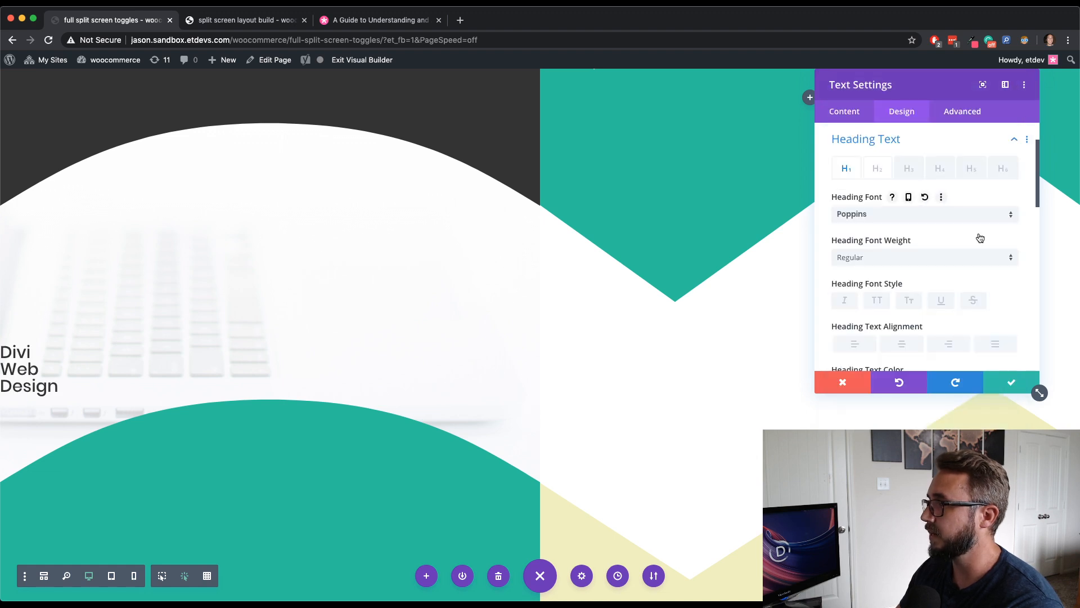
click(954, 267)
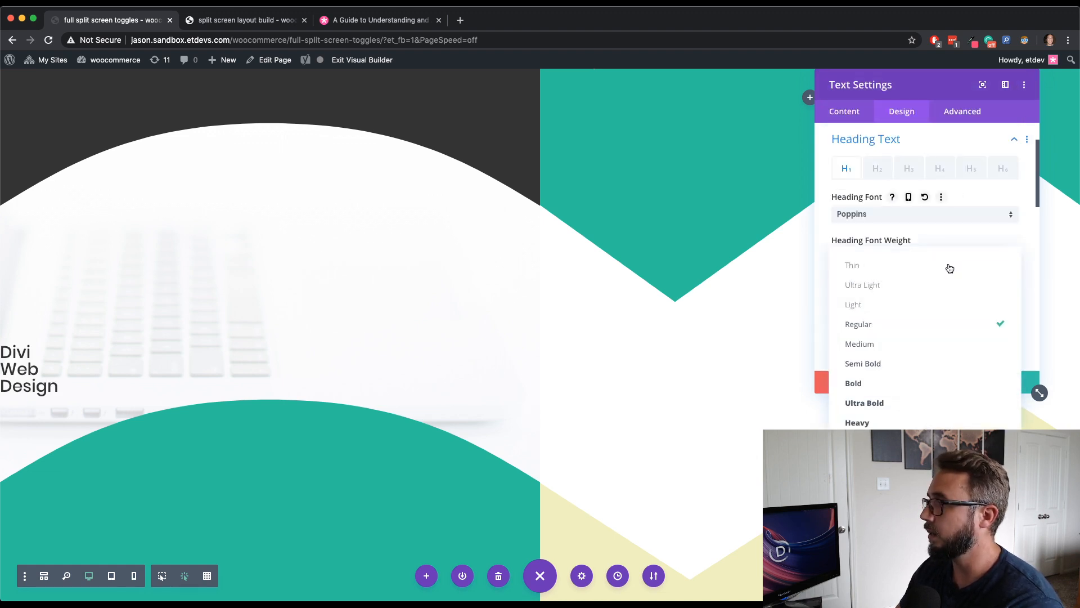
click(927, 387)
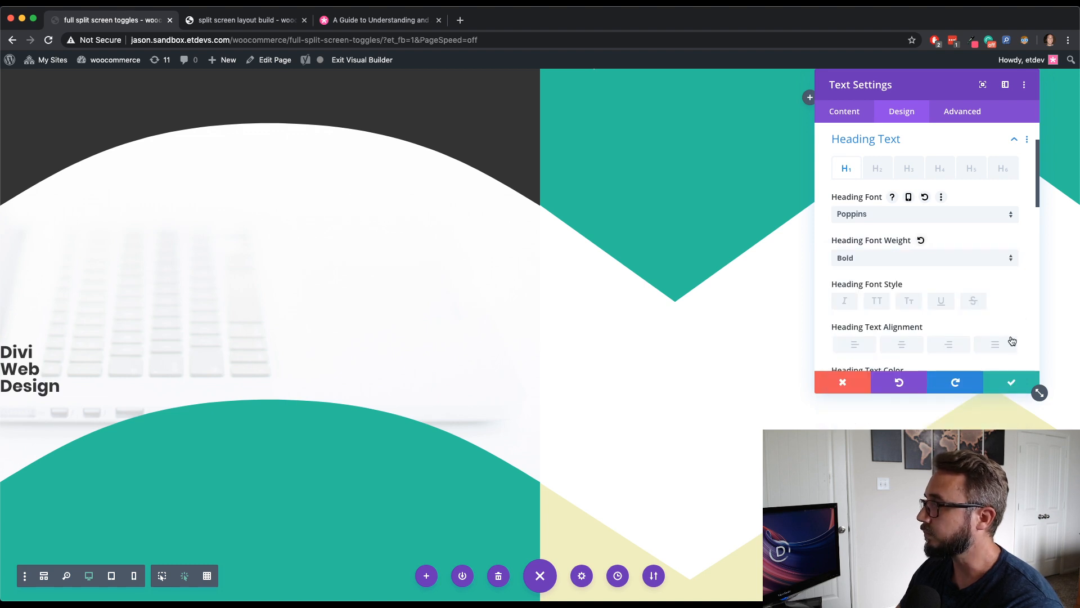
click(946, 344)
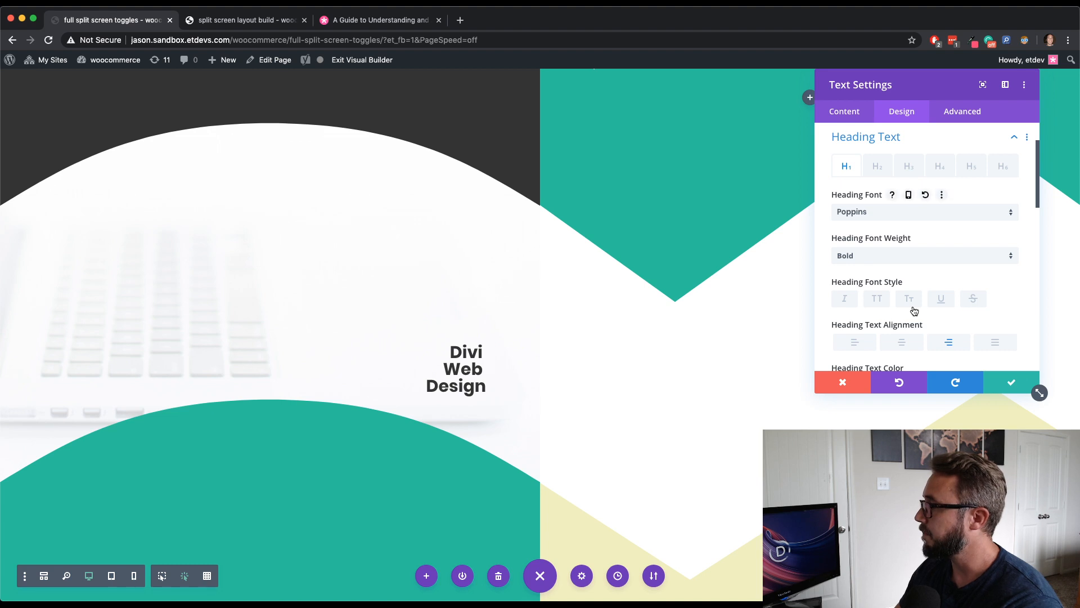
scroll(931, 307, down, 3)
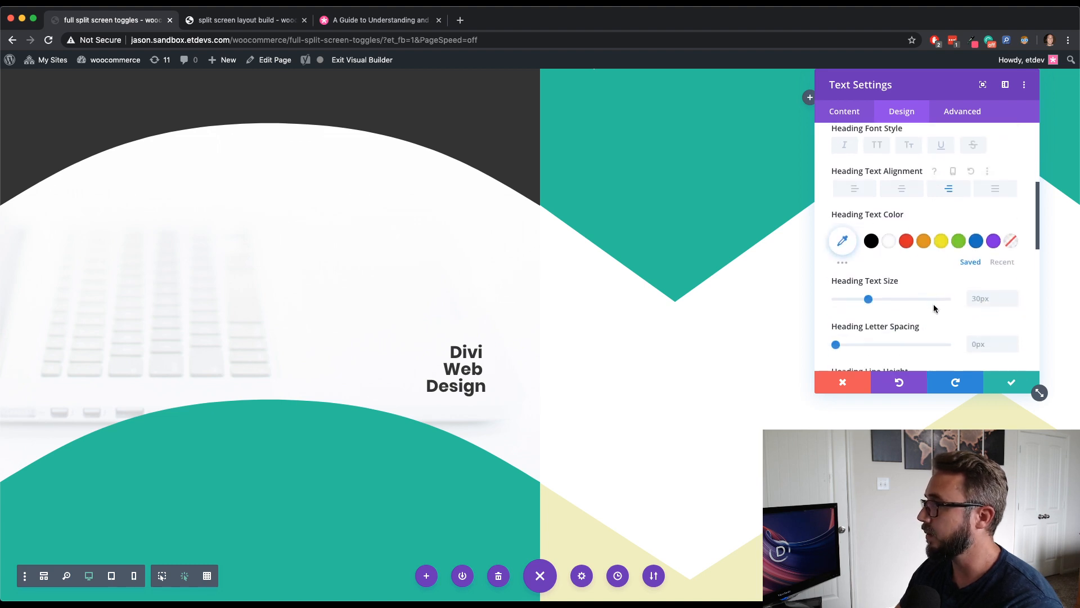
- Set the heading text size to 10vw
click(982, 296)
text(10)
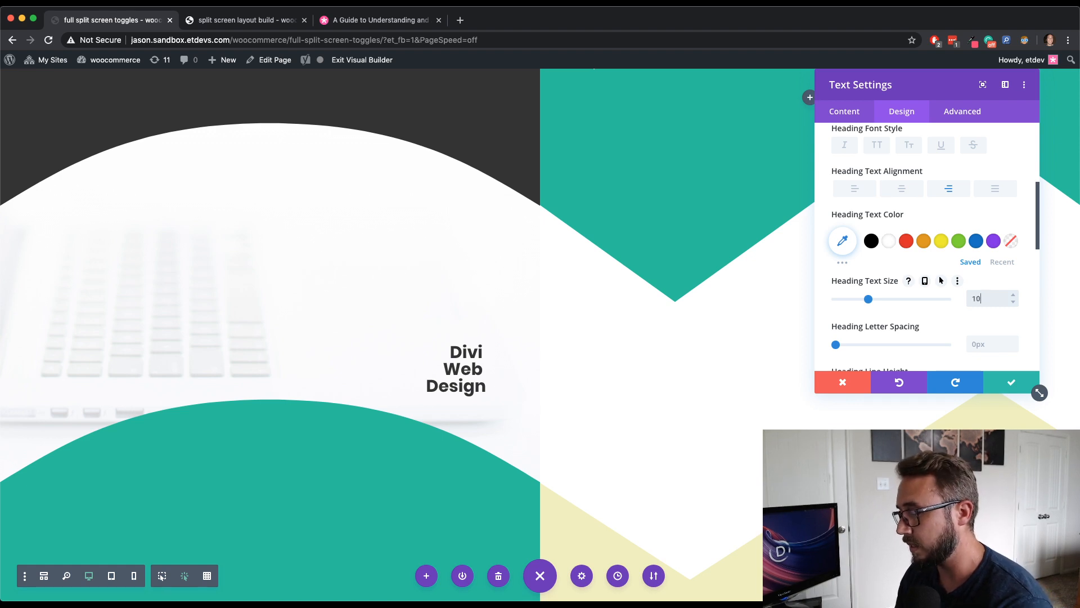
text(vw)
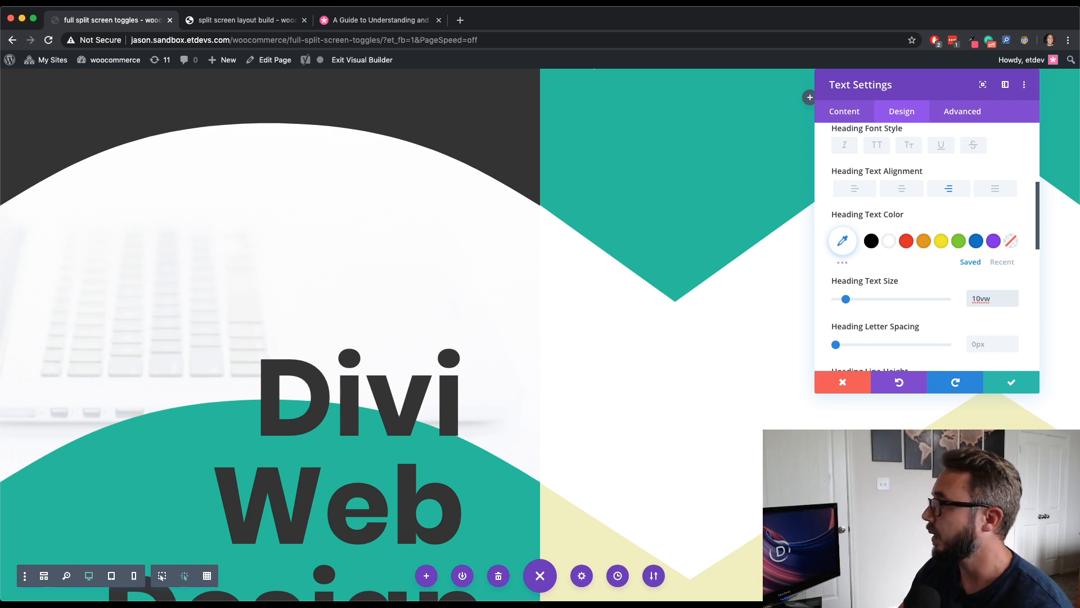
- Set the heading line height to 1.2em
scroll(948, 337, down, 3)
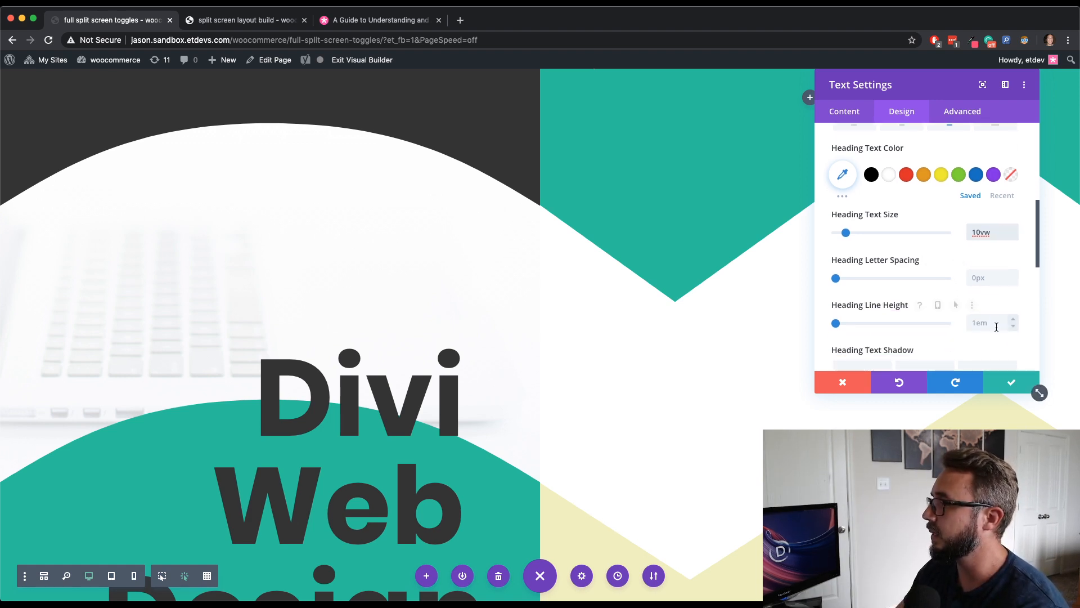
click(1011, 319)
click(1011, 318)
click(1012, 318)
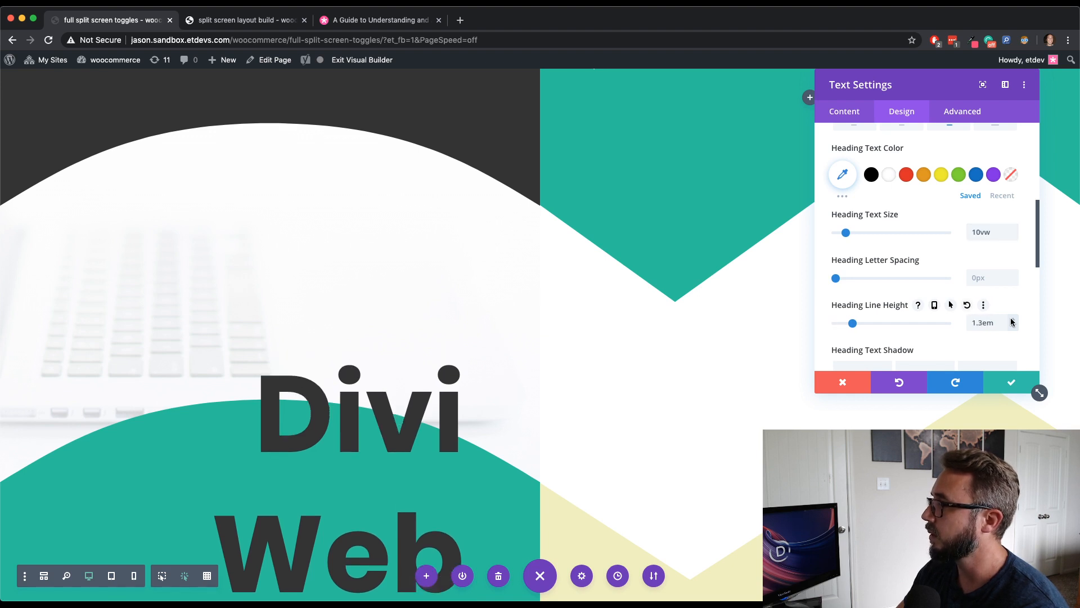
click(1013, 326)
- Set the Text module's left padding to 5% and save the module settings
scroll(952, 323, down, 3)
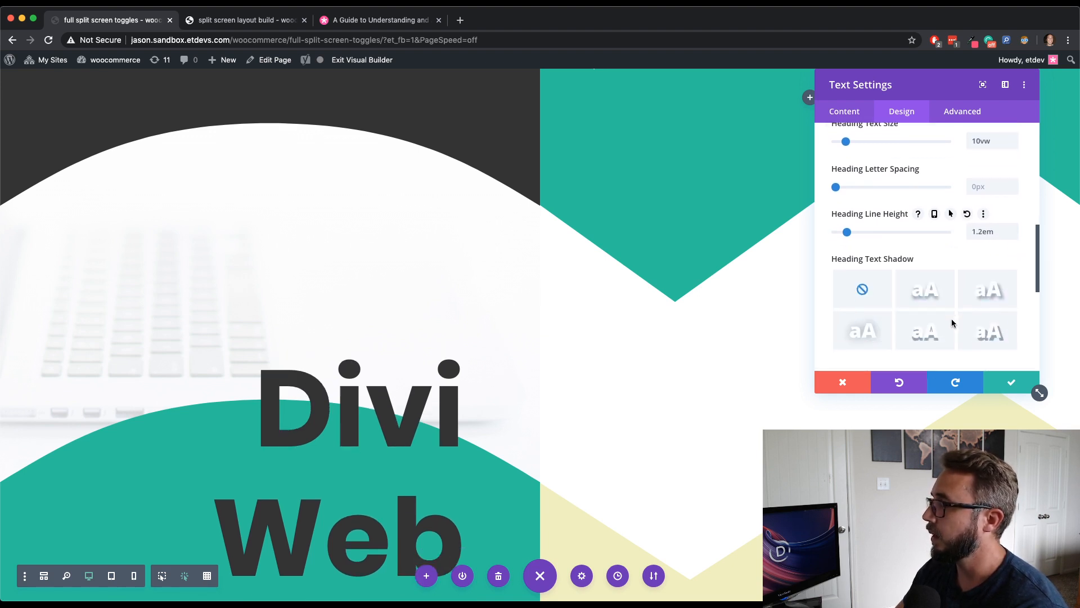
scroll(321, 364, down, 3)
scroll(322, 362, up, 3)
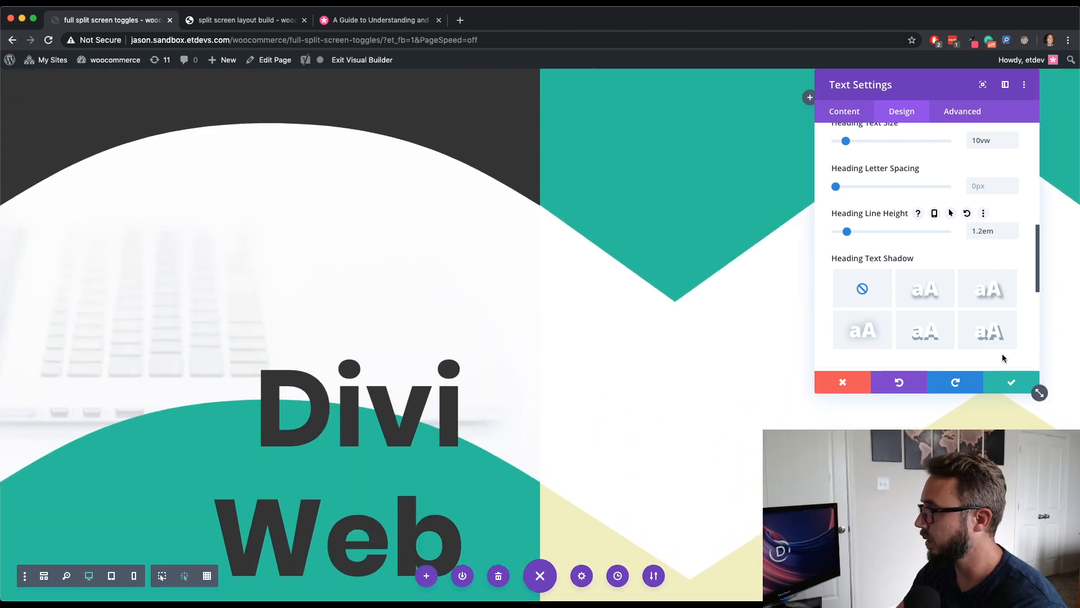
scroll(983, 310, down, 3)
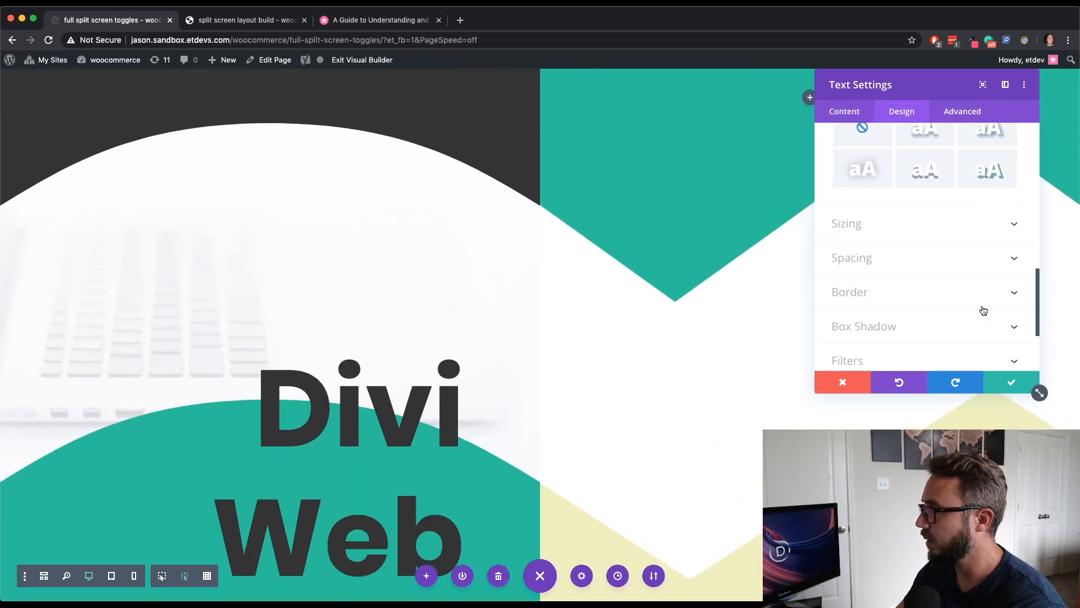
click(874, 258)
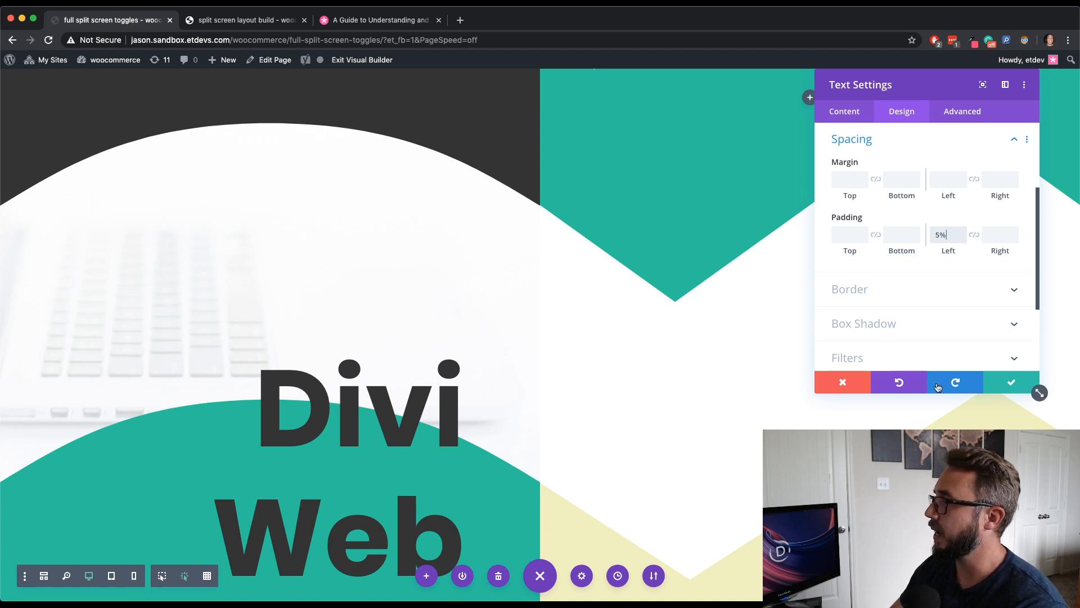
click(1006, 384)
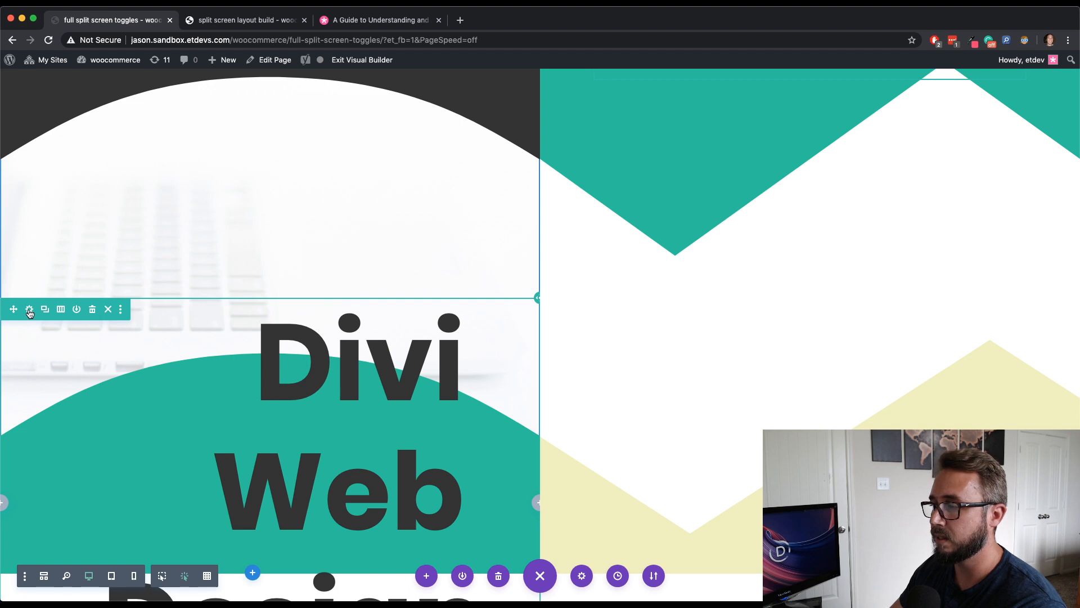
- Change the row's absolute position location to center-right and save the row settings
click(30, 310)
click(967, 115)
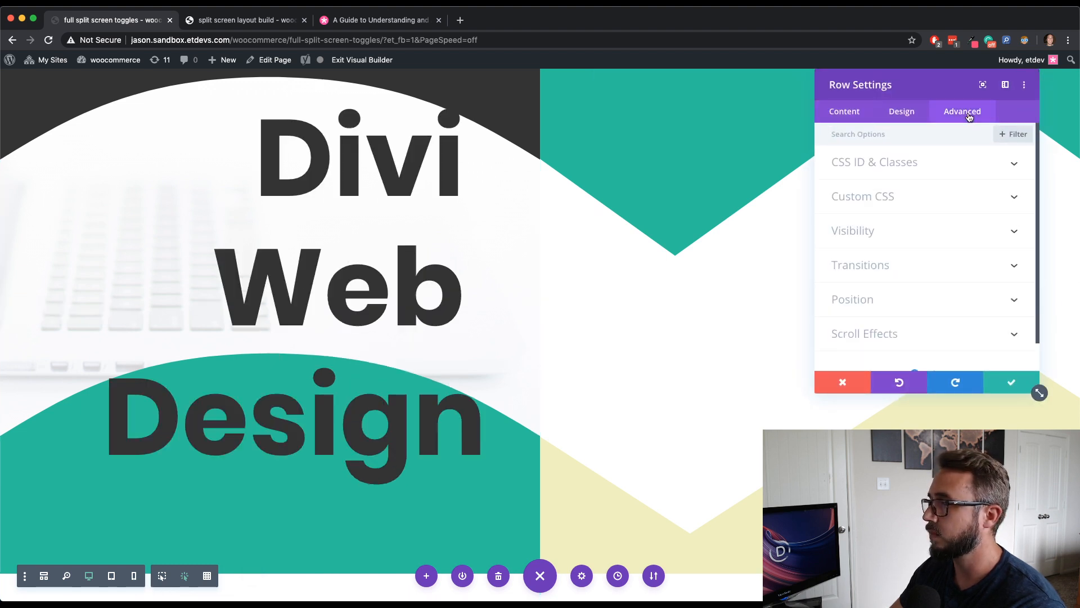
click(924, 292)
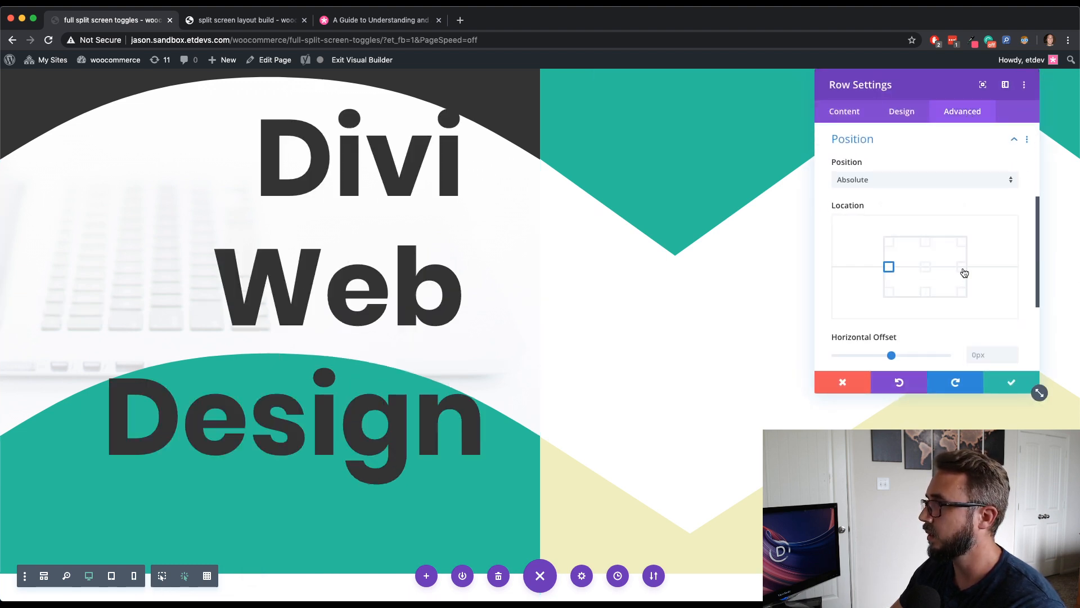
click(962, 269)
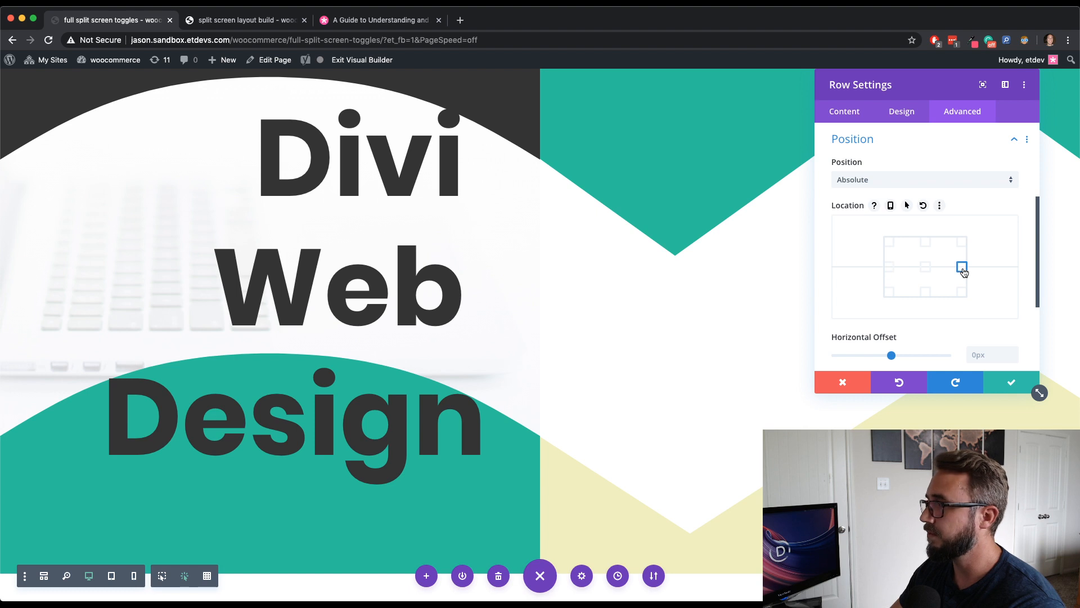
click(1011, 388)
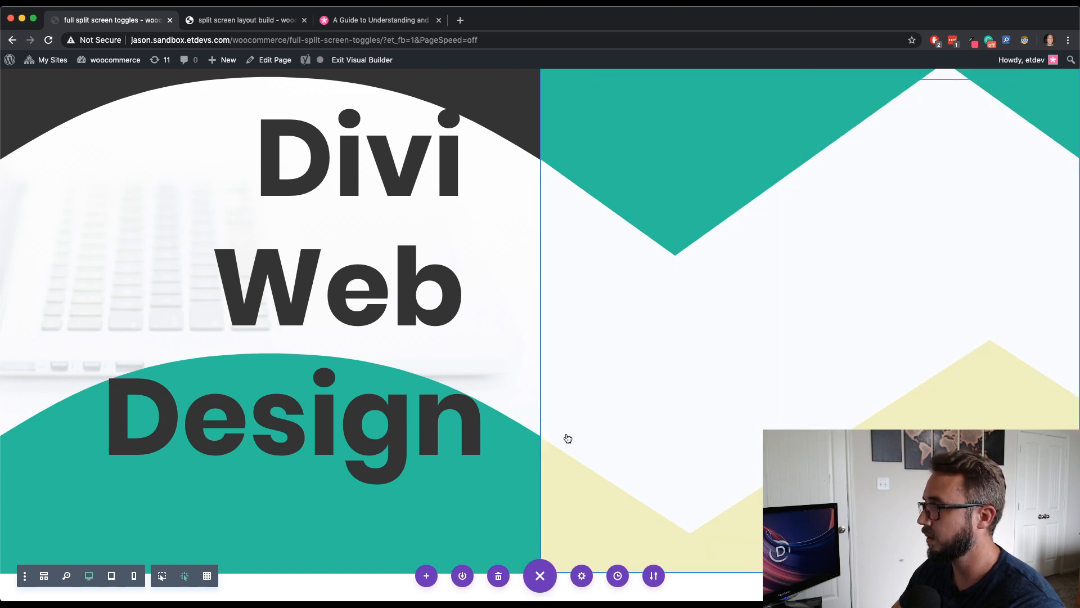
- Scroll around the page to examine the heading's placement within the left half
scroll(464, 356, down, 1)
scroll(465, 357, up, 2)
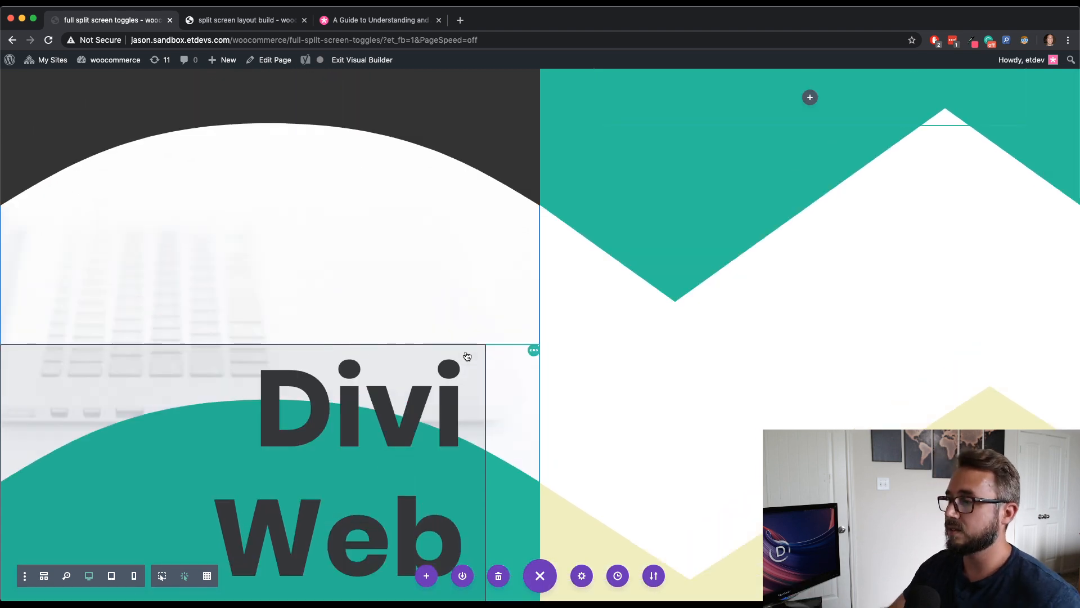
scroll(734, 406, down, 1)
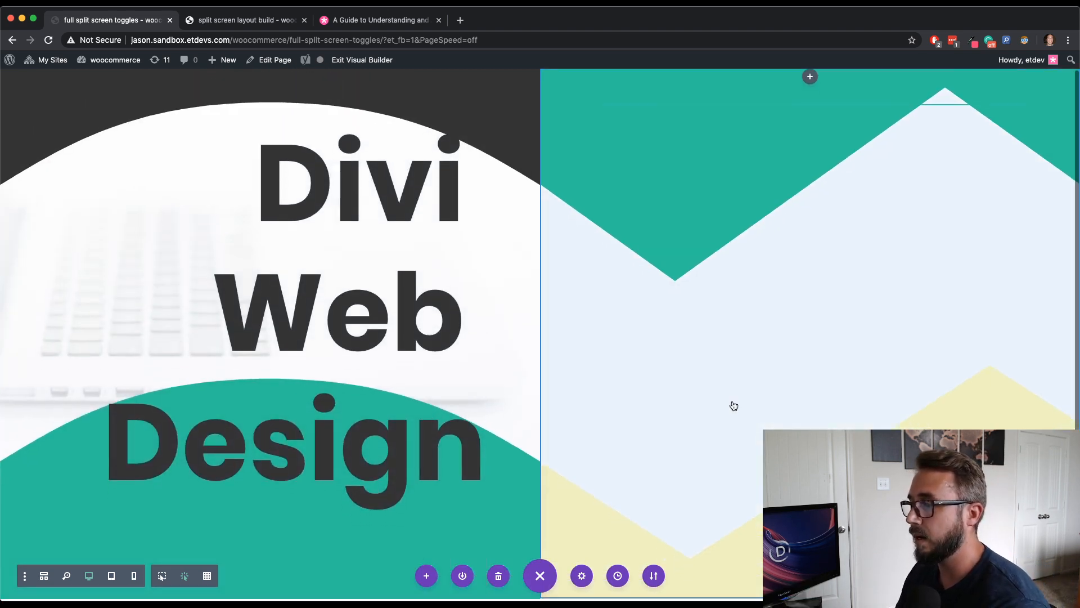
scroll(733, 406, down, 1)
scroll(734, 406, up, 2)
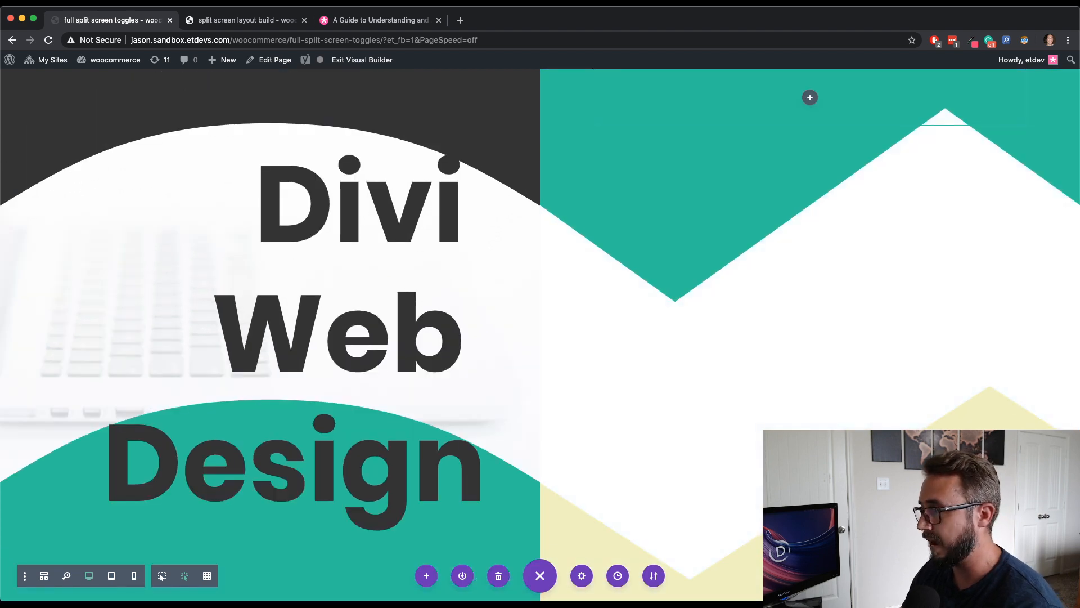
scroll(170, 367, down, 1)
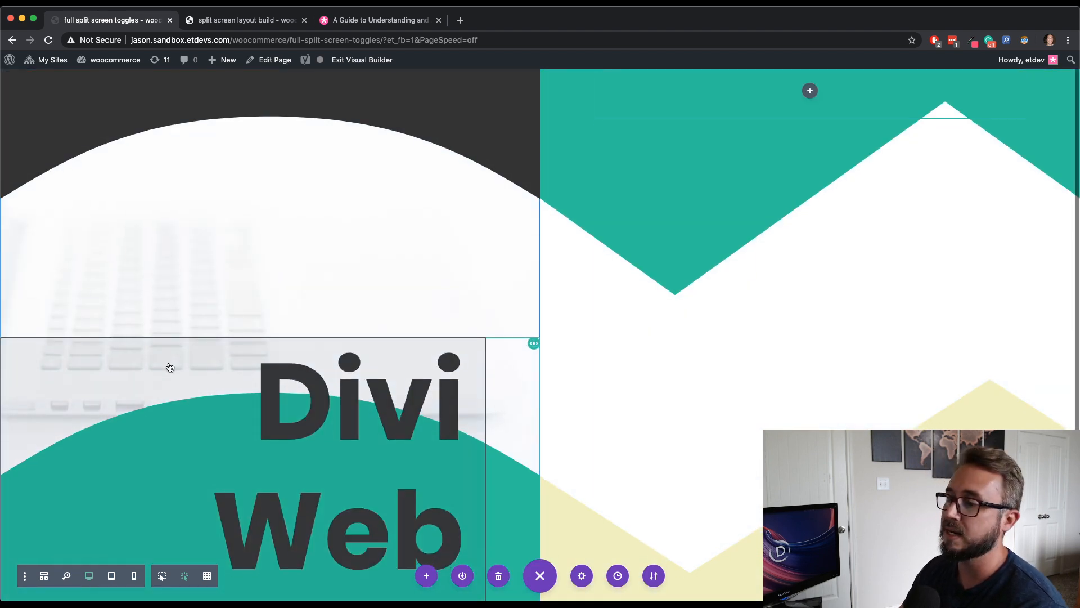
scroll(170, 367, up, 1)
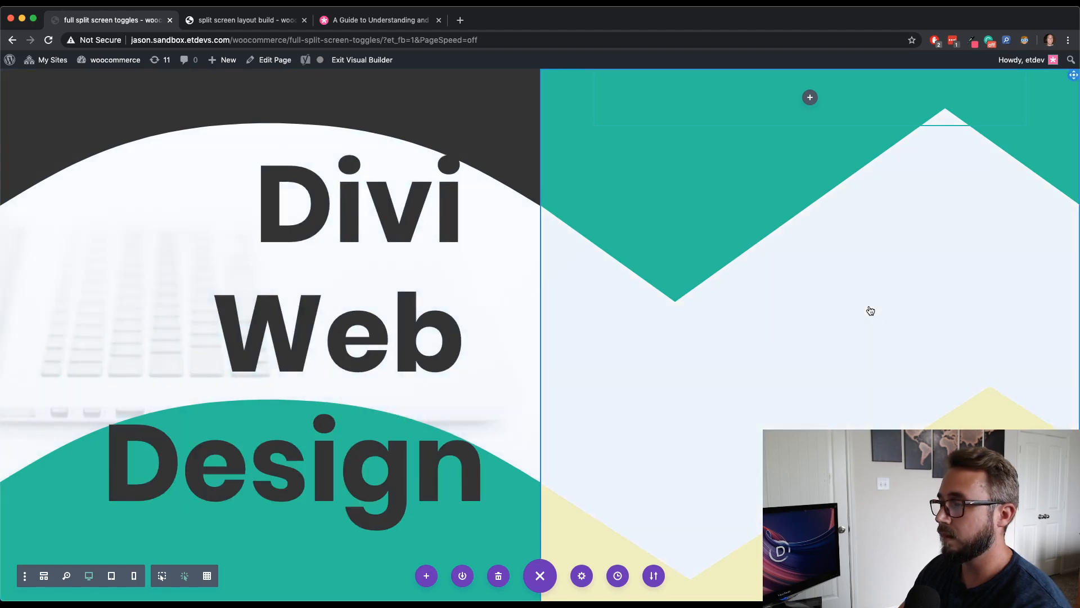
scroll(870, 310, down, 2)
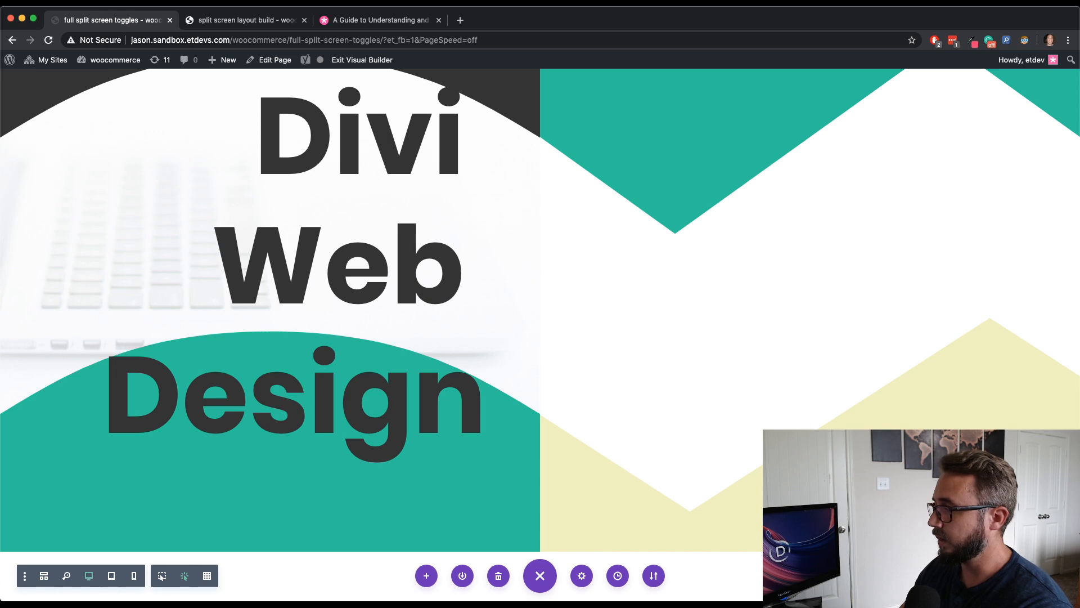
scroll(197, 322, up, 5)
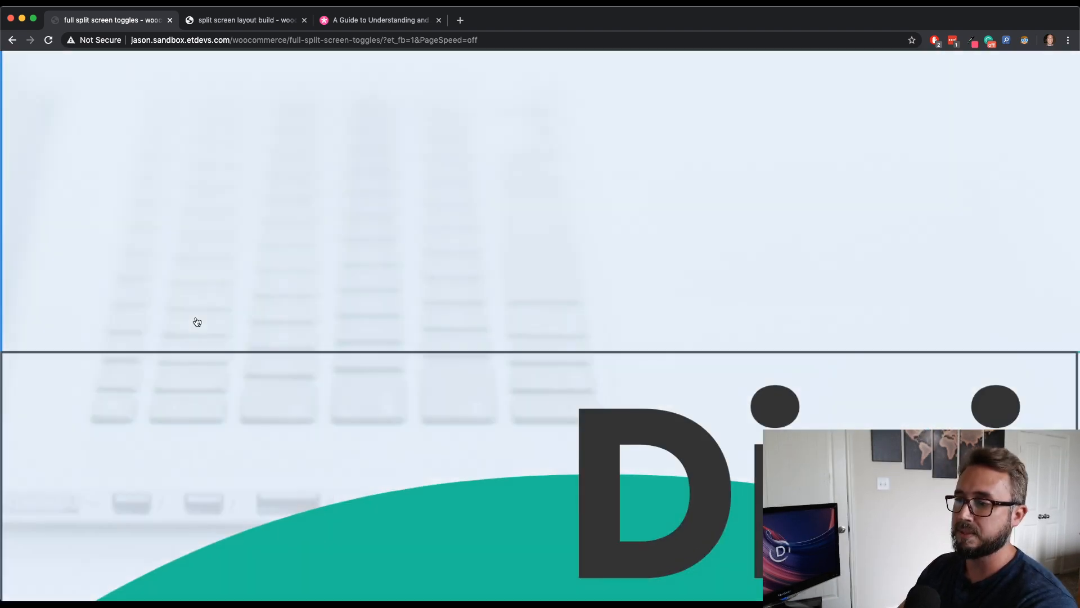
scroll(197, 322, down, 4)
scroll(241, 328, up, 4)
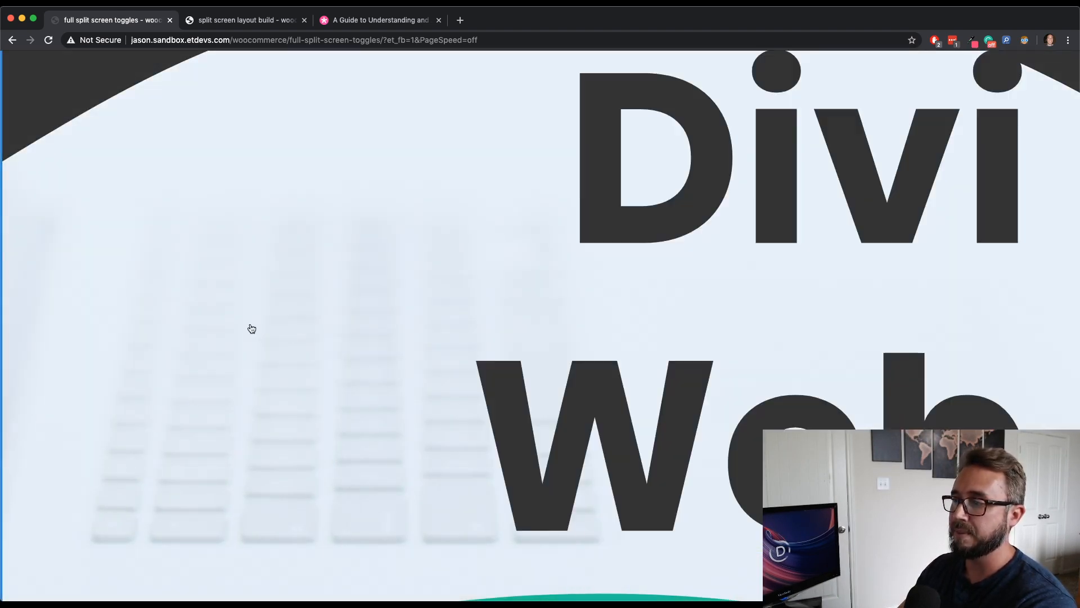
scroll(251, 328, down, 2)
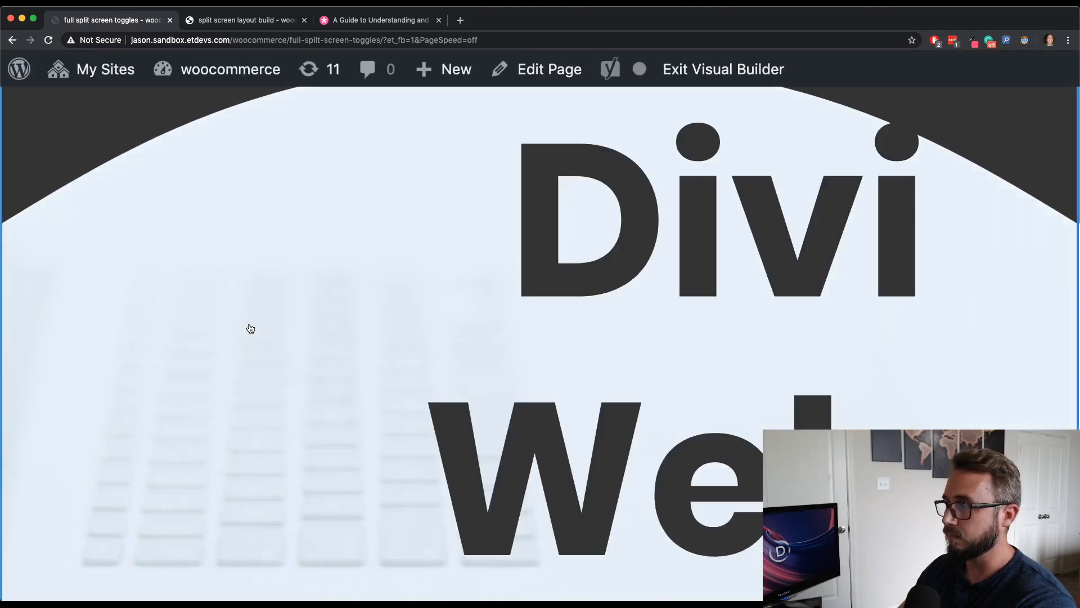
scroll(251, 329, down, 5)
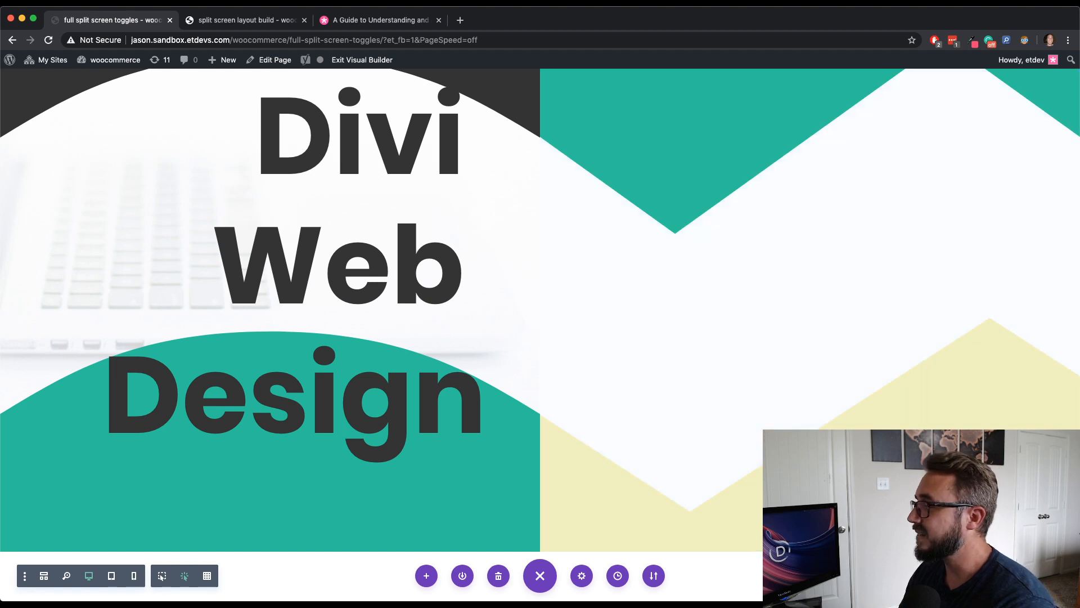
- Add a new one-column row to the first section through the Layers panel
click(906, 575)
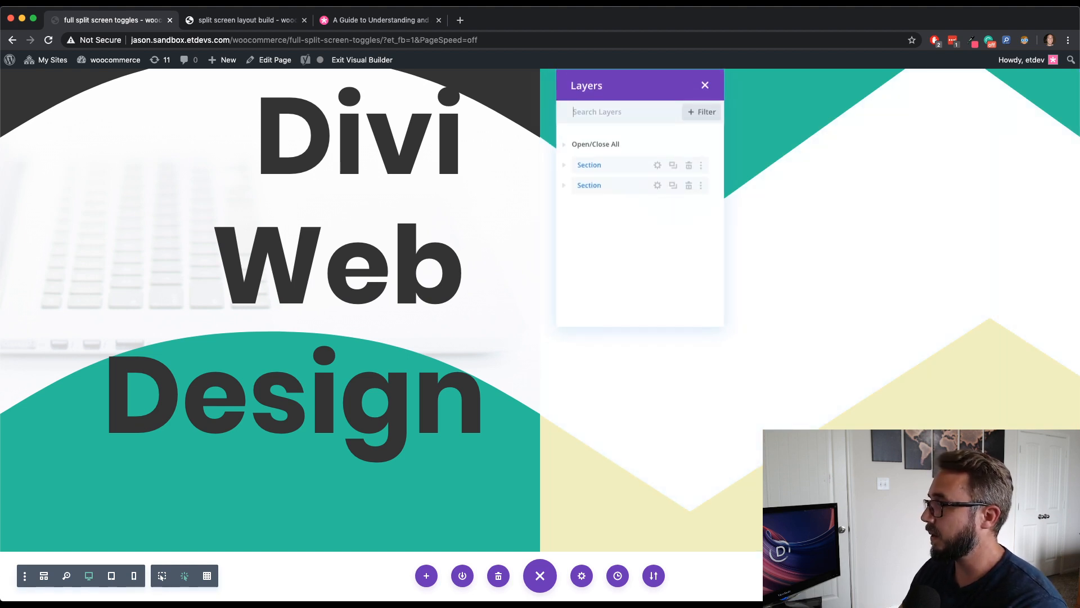
drag(709, 97, 117, 95)
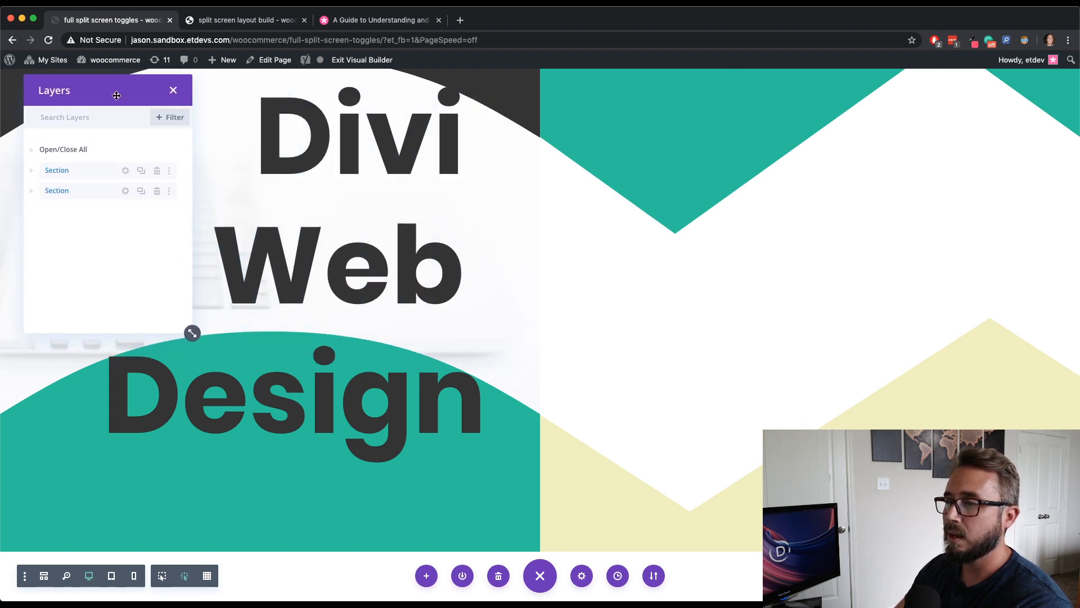
click(32, 171)
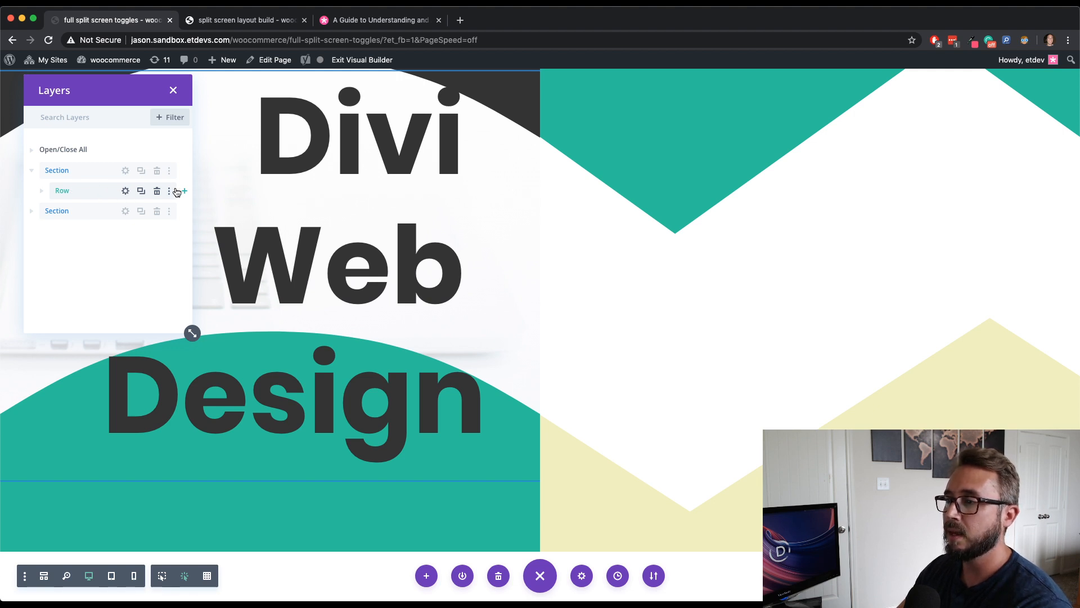
click(185, 192)
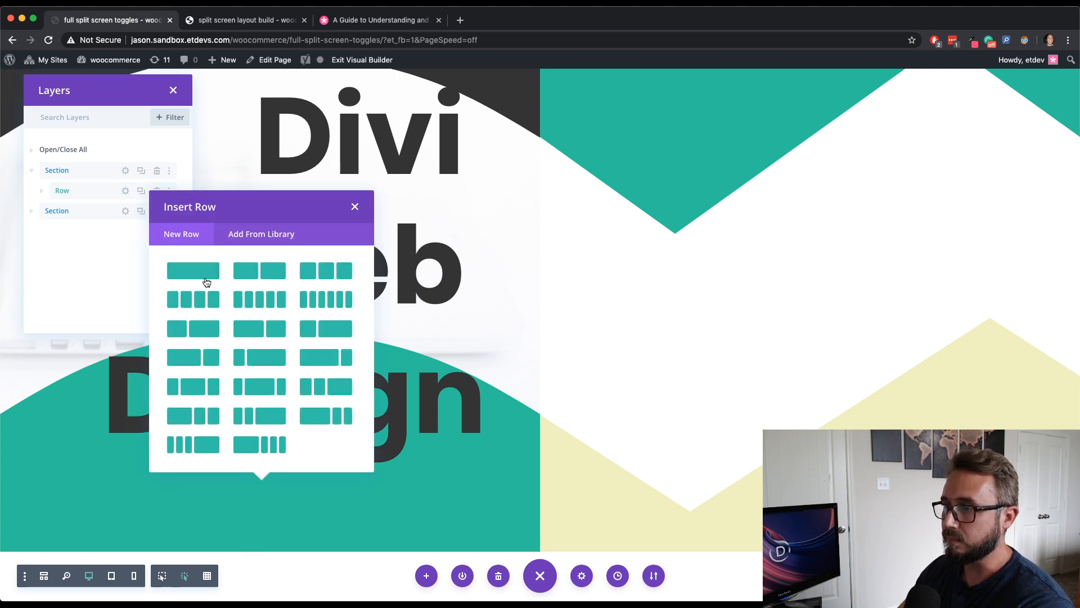
click(204, 278)
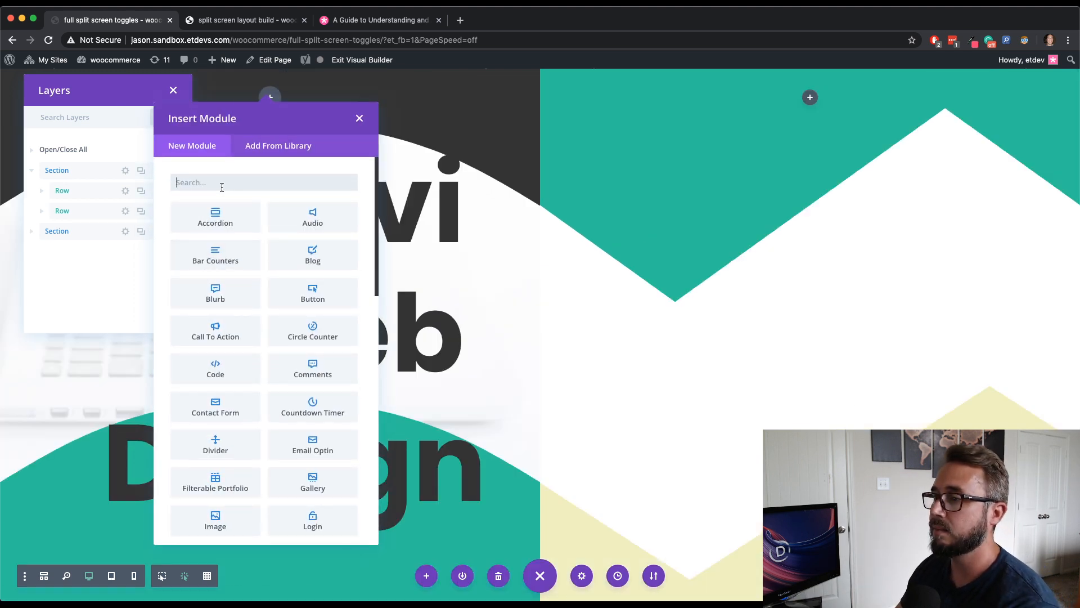
- Insert a Blurb module into the new row and save it
text(bl)
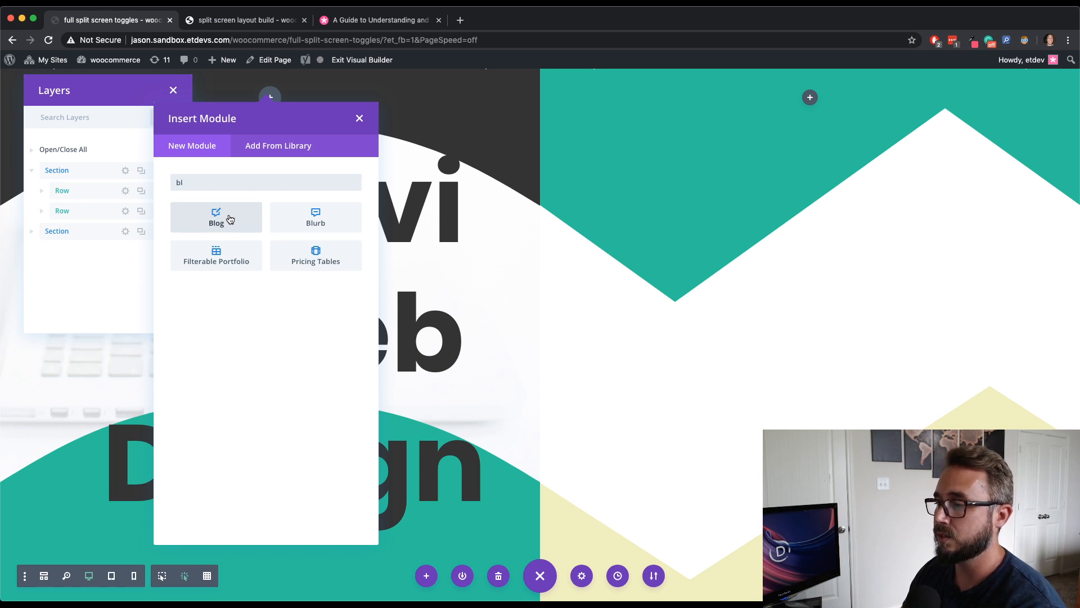
click(316, 224)
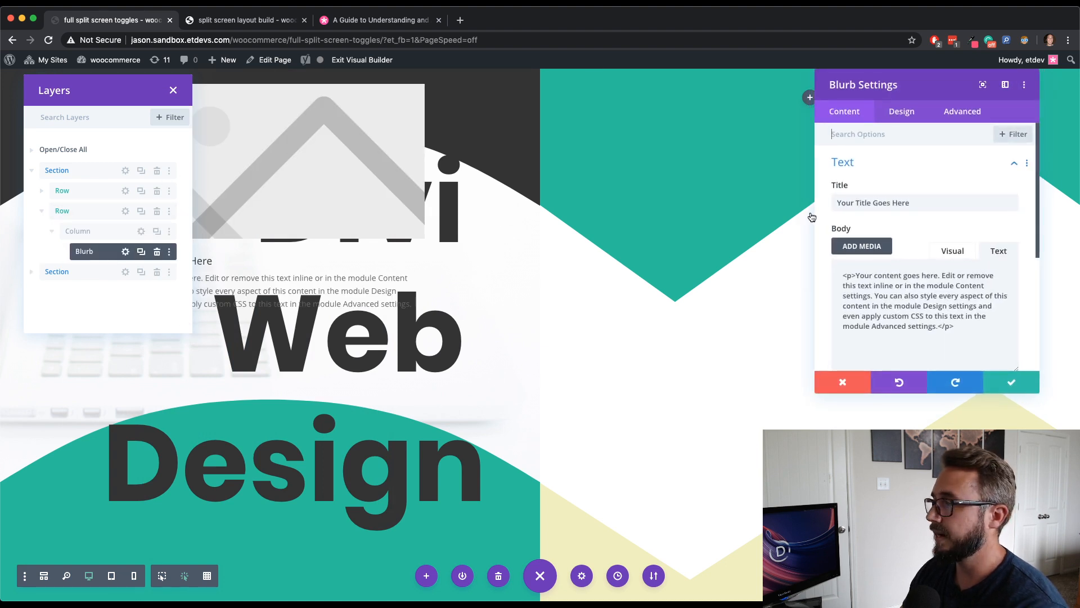
click(1011, 382)
- Enable custom gutter width for the new row and set its gutter width to 1
drag(103, 96, 622, 91)
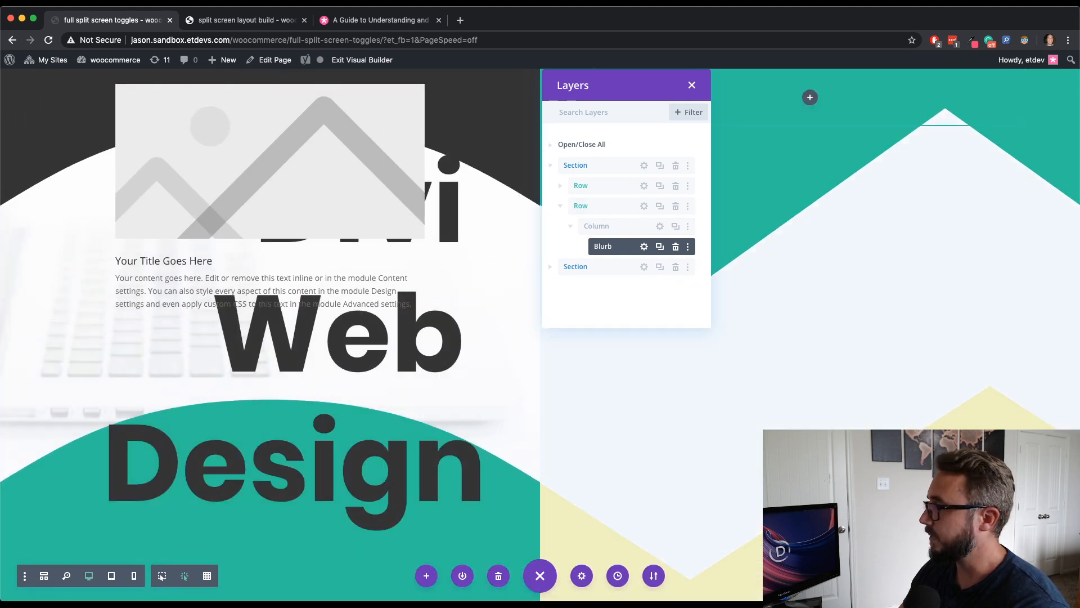
click(644, 206)
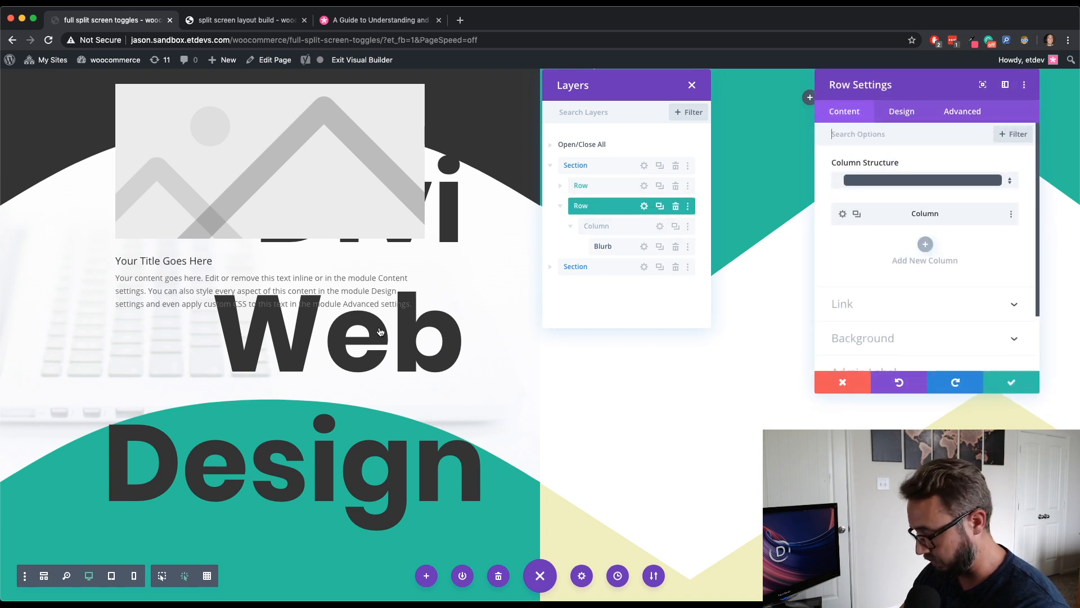
click(901, 112)
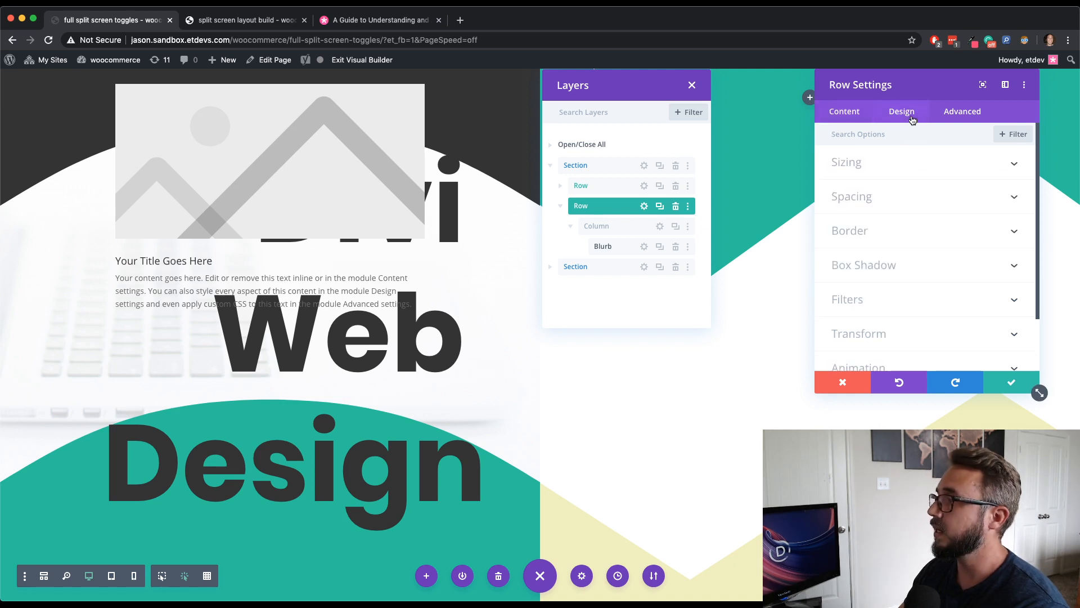
click(919, 174)
click(857, 204)
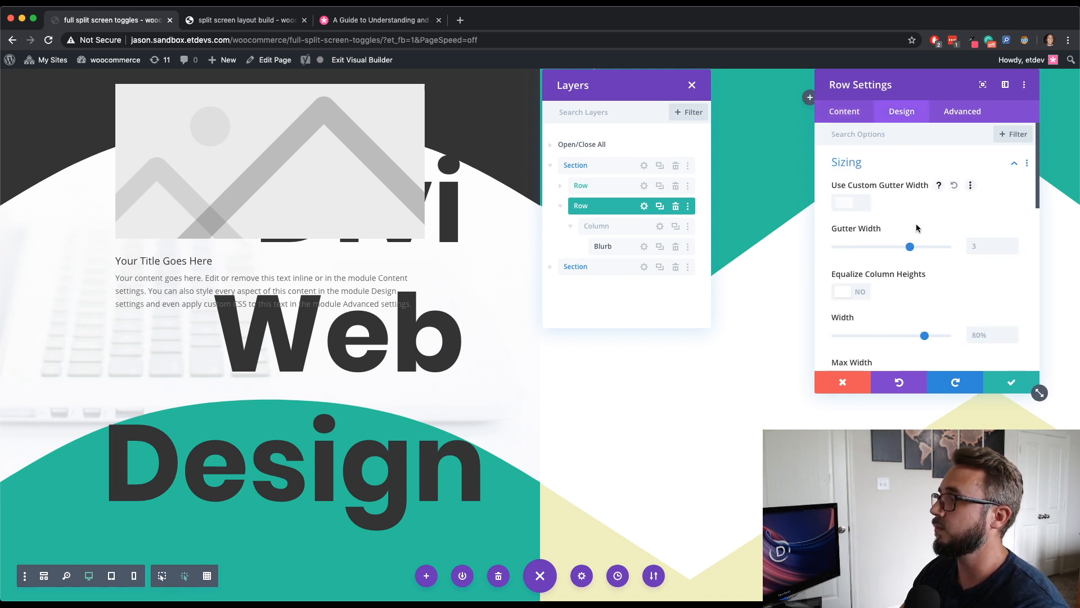
drag(912, 246, 817, 251)
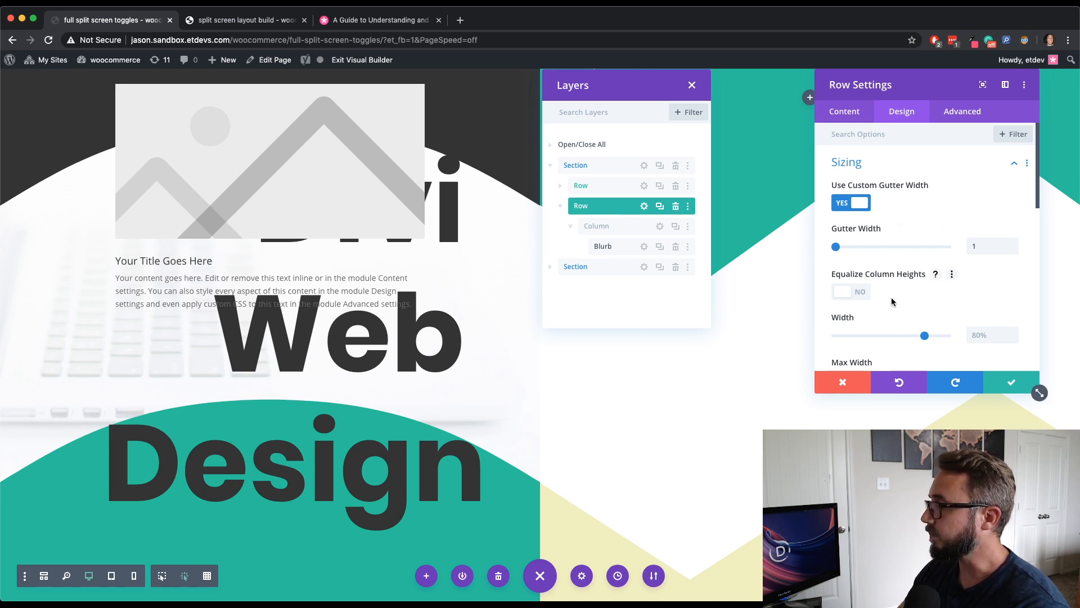
- Set the new row's width and max width both to 100%
click(986, 337)
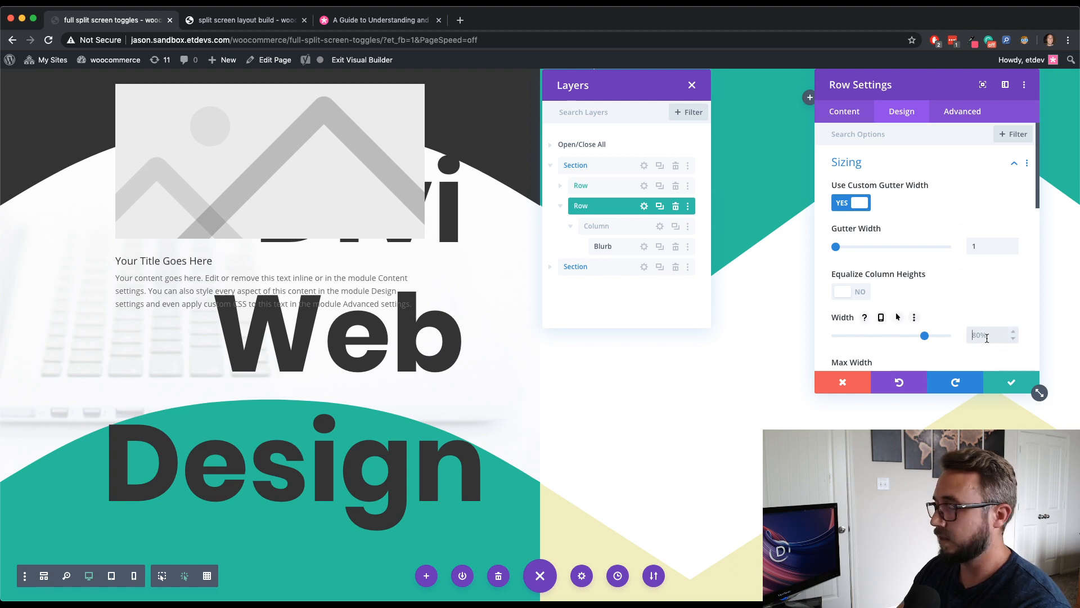
text(100%)
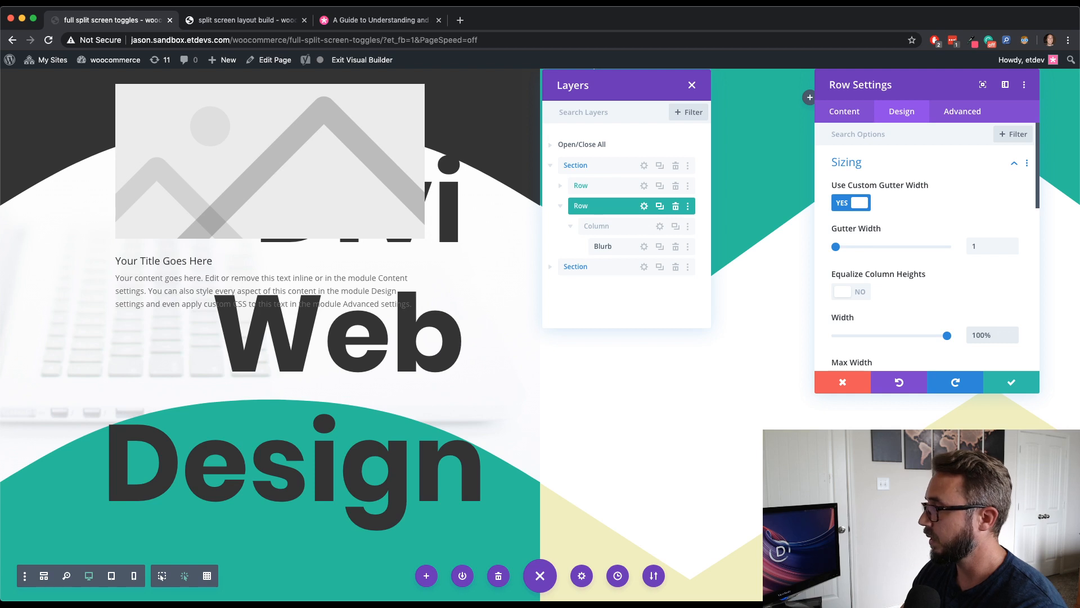
scroll(986, 335, down, 2)
text(100)
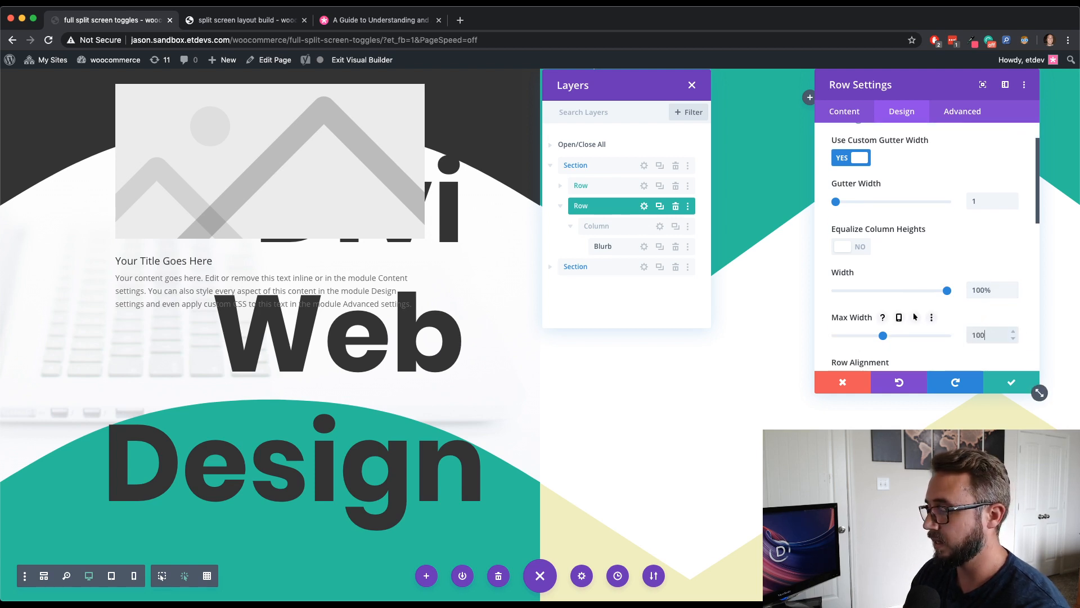
text(%)
- Examine the row's spacing settings for margin and padding
scroll(963, 329, down, 1)
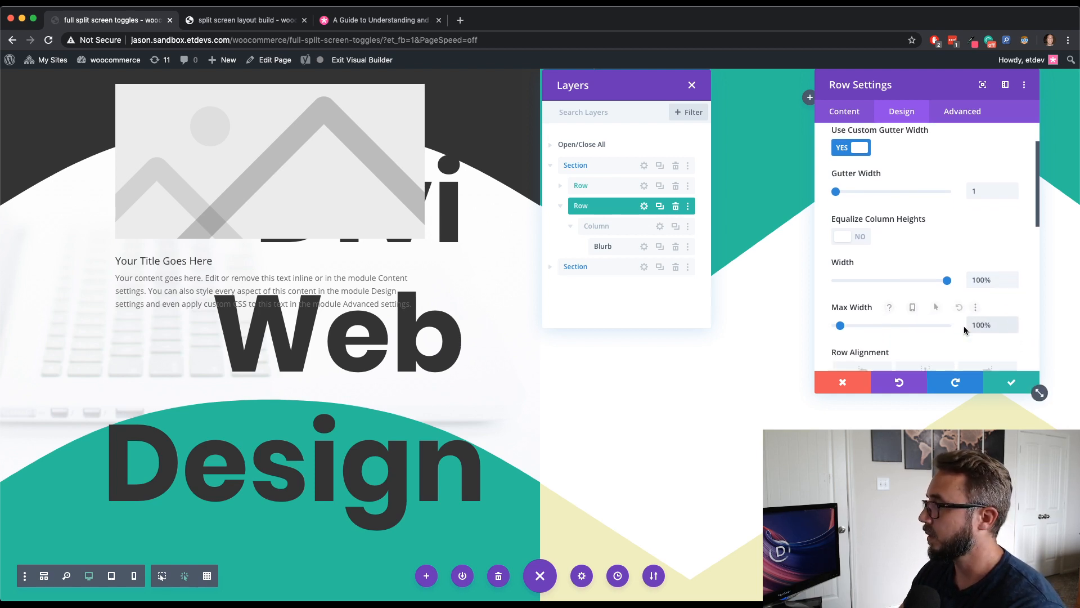
scroll(945, 332, down, 5)
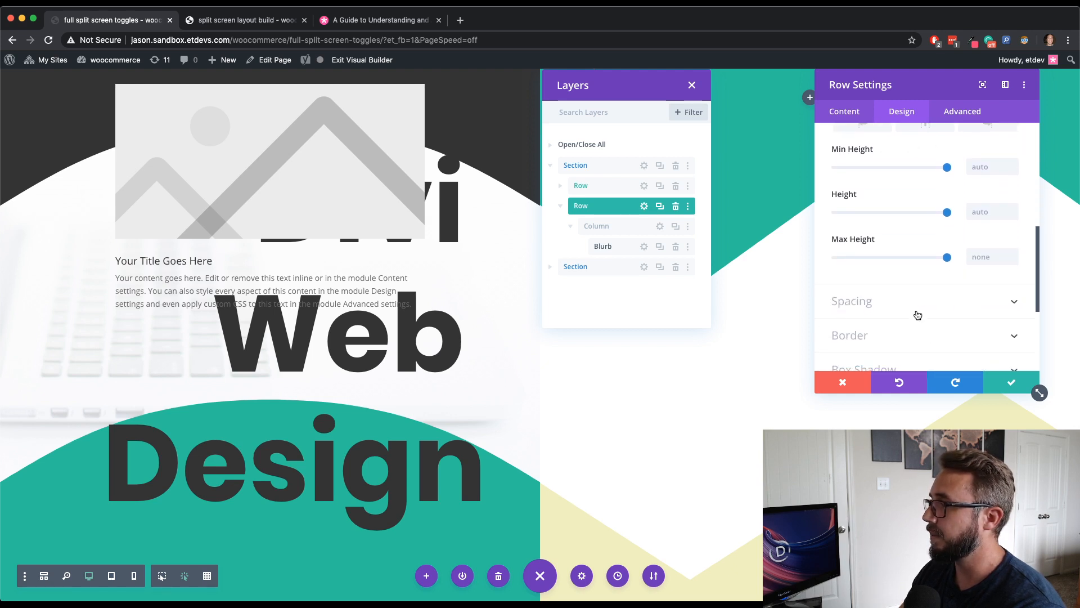
click(917, 311)
scroll(912, 303, down, 5)
scroll(911, 301, up, 2)
click(863, 239)
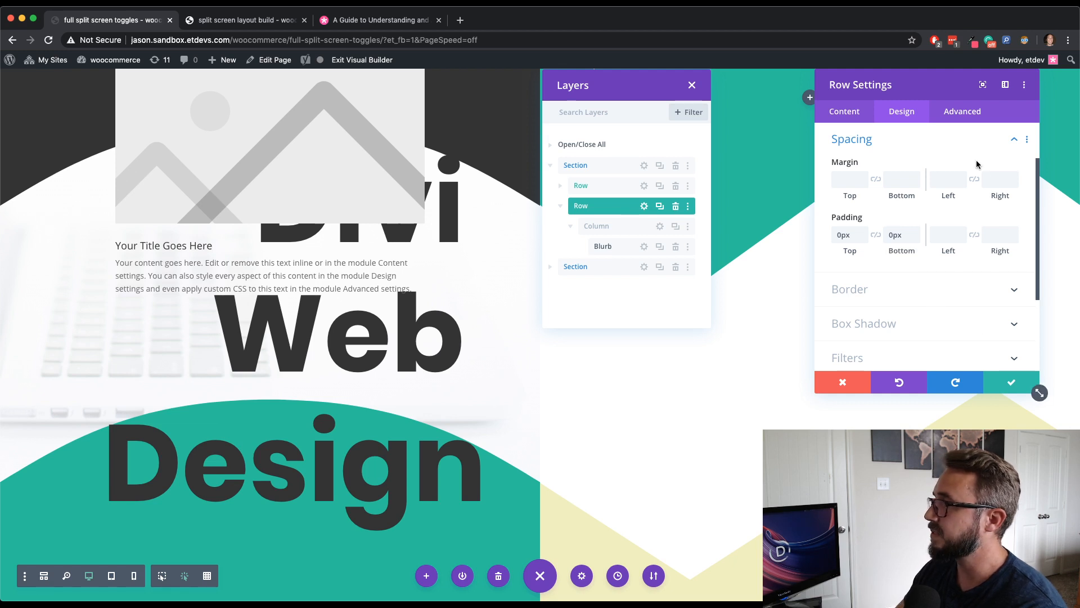
- Set the row's position to Absolute with a bottom-left location, and save the row settings
click(969, 113)
click(918, 302)
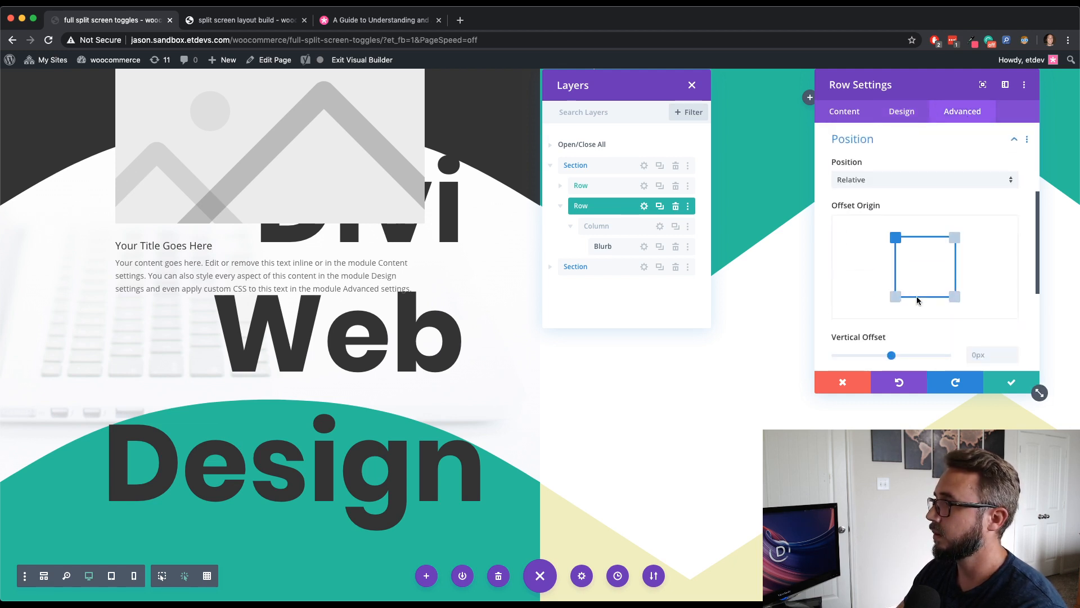
click(900, 174)
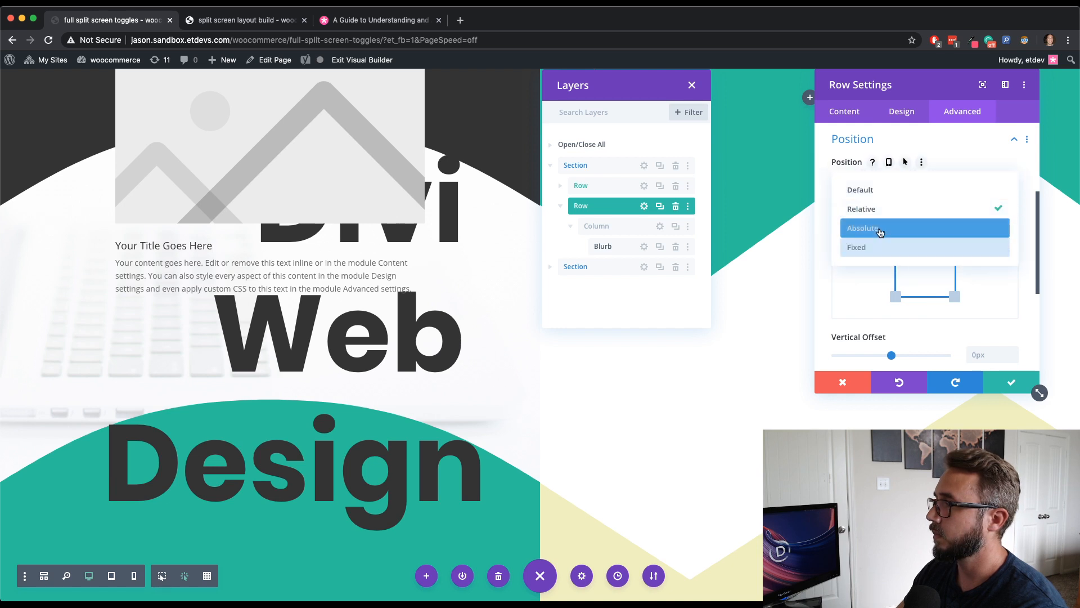
click(878, 228)
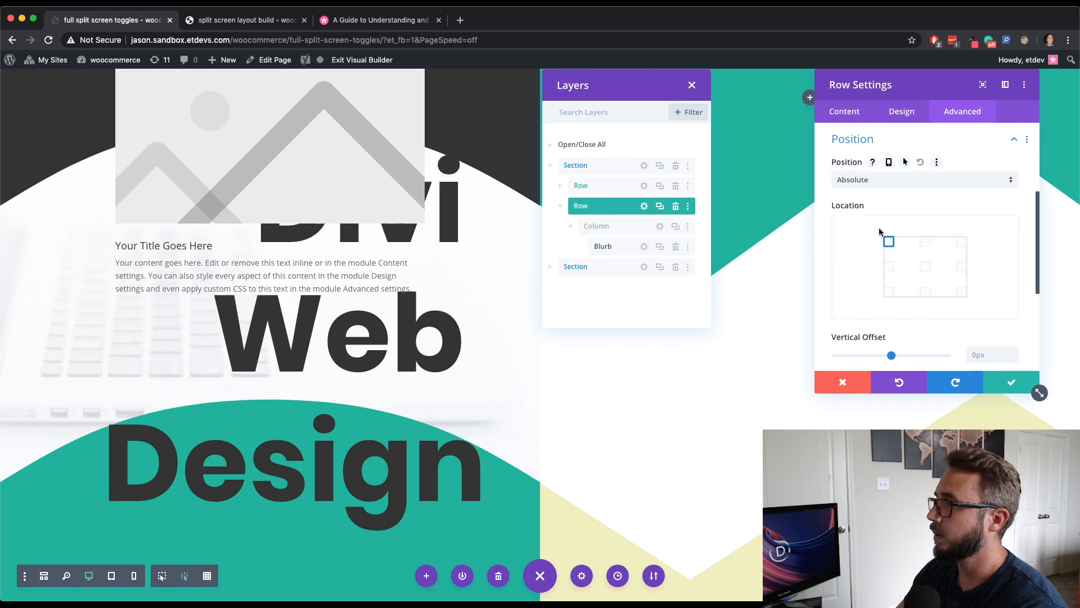
click(890, 291)
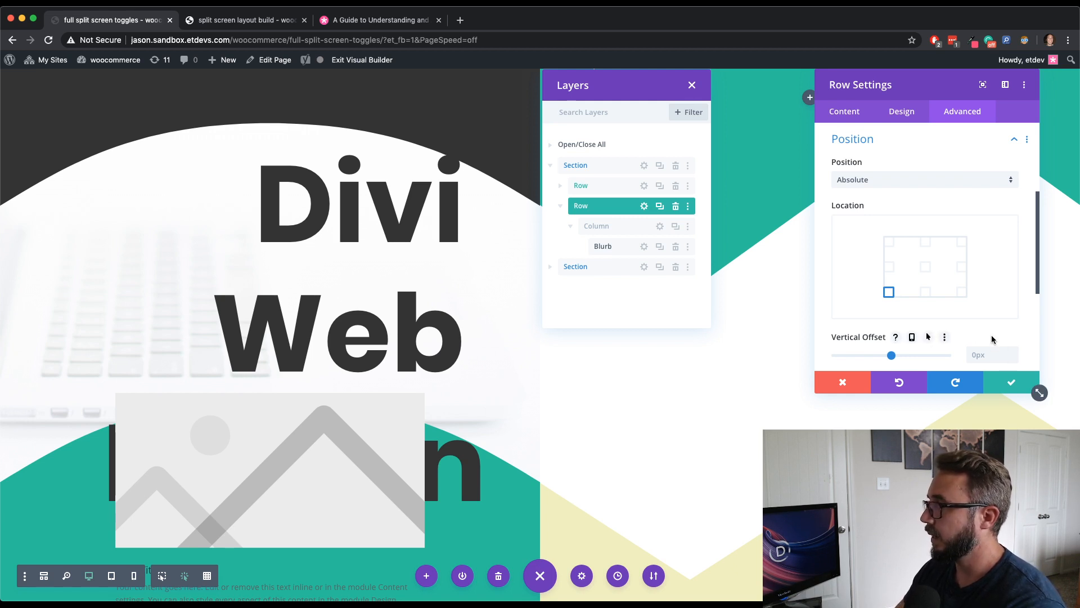
scroll(993, 340, down, 5)
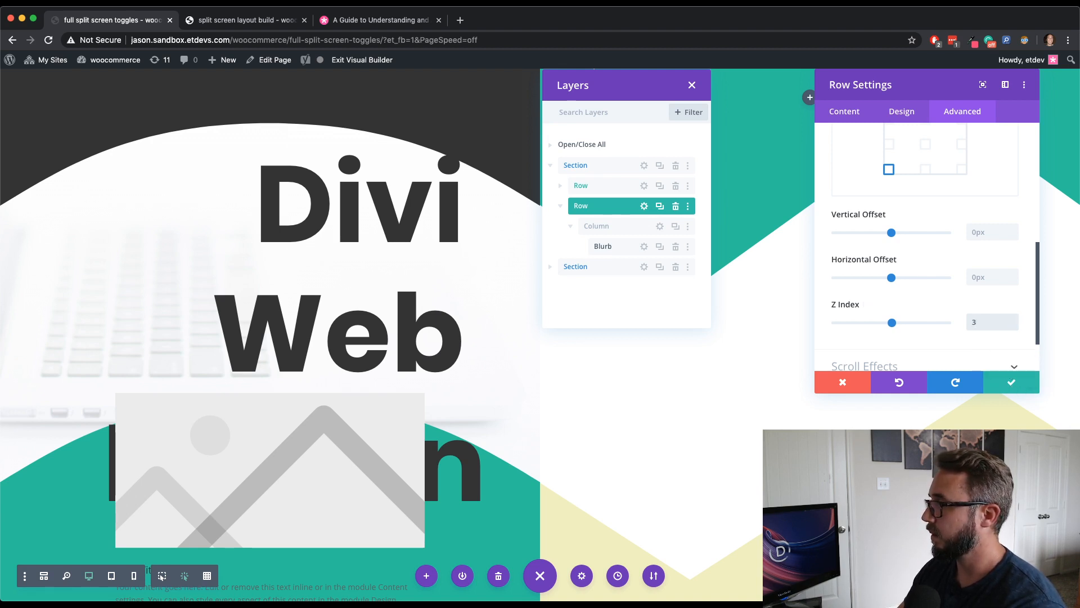
click(985, 392)
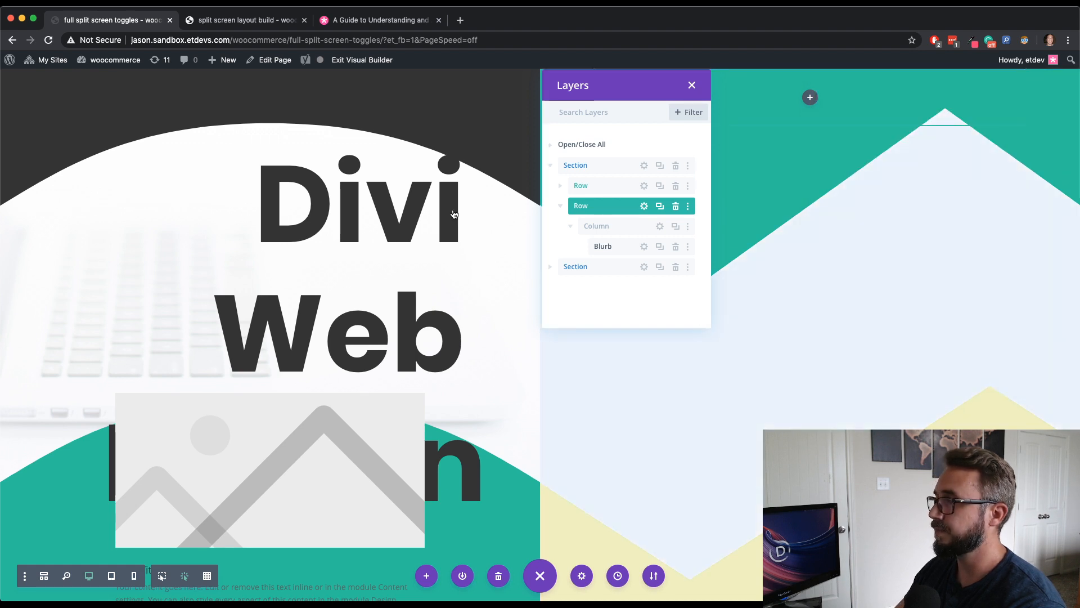
- Open the blurb's settings, trim its body text to the first sentence, and set its title to Divi
mouse_move(265, 453)
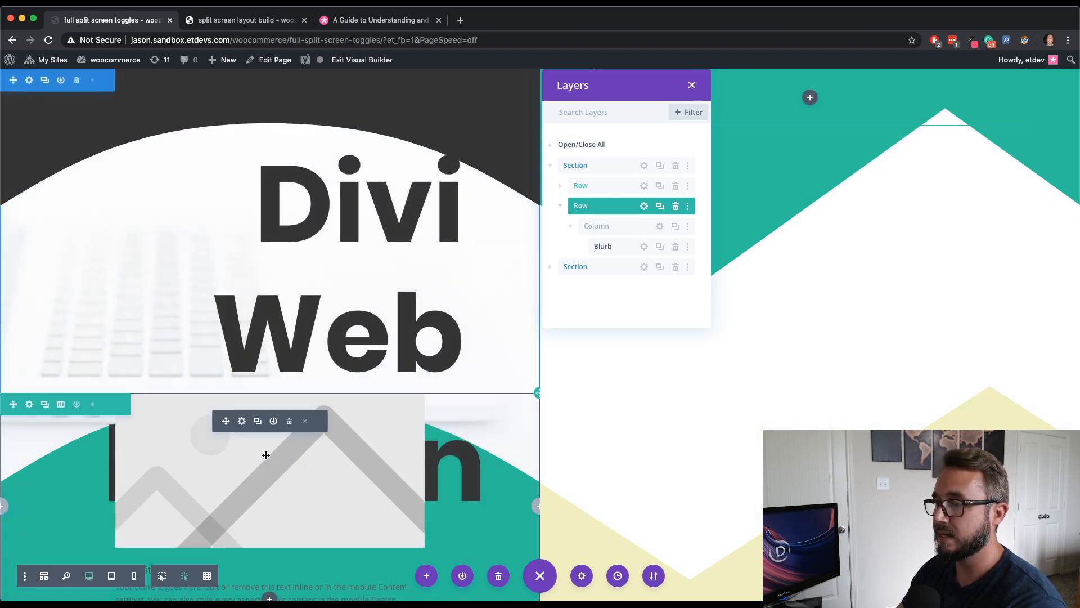
click(242, 421)
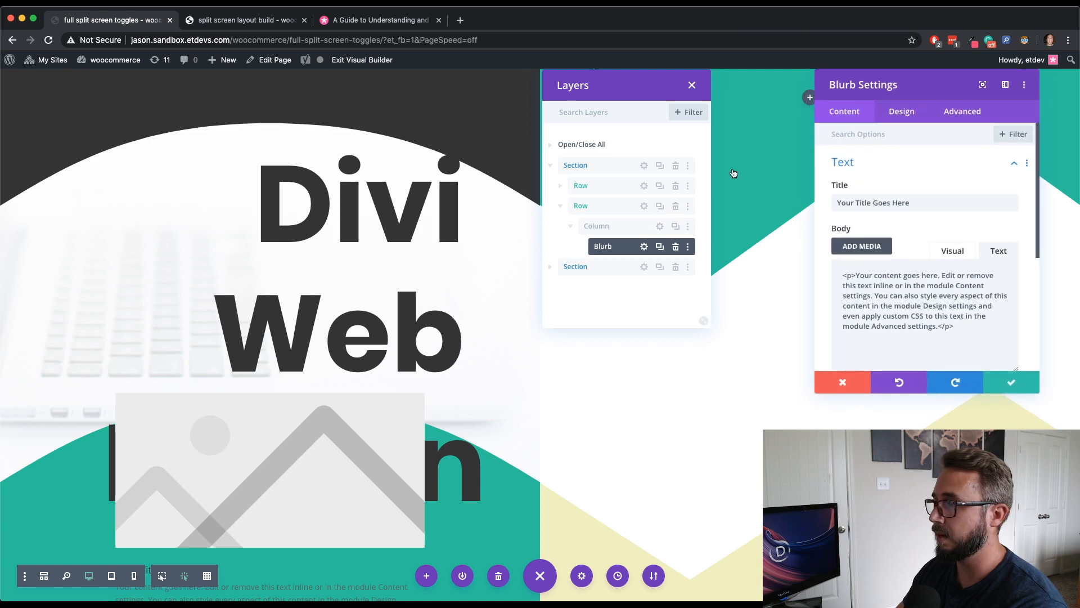
mouse_move(931, 89)
mouse_down()
mouse_move(826, 90)
mouse_move(930, 79)
mouse_up()
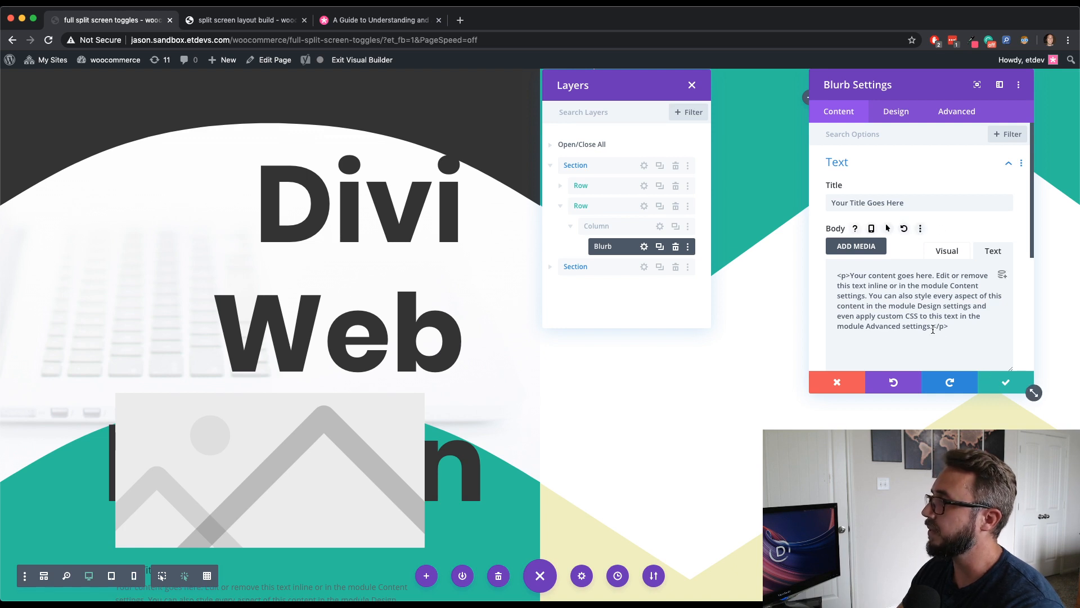
drag(931, 329, 864, 296)
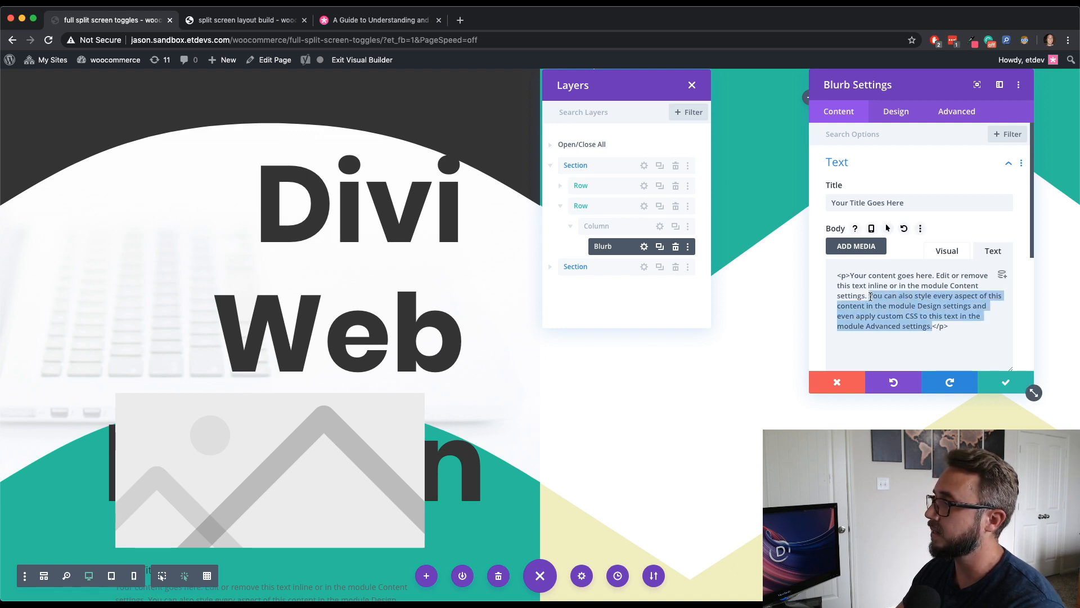
key(BackSpace)
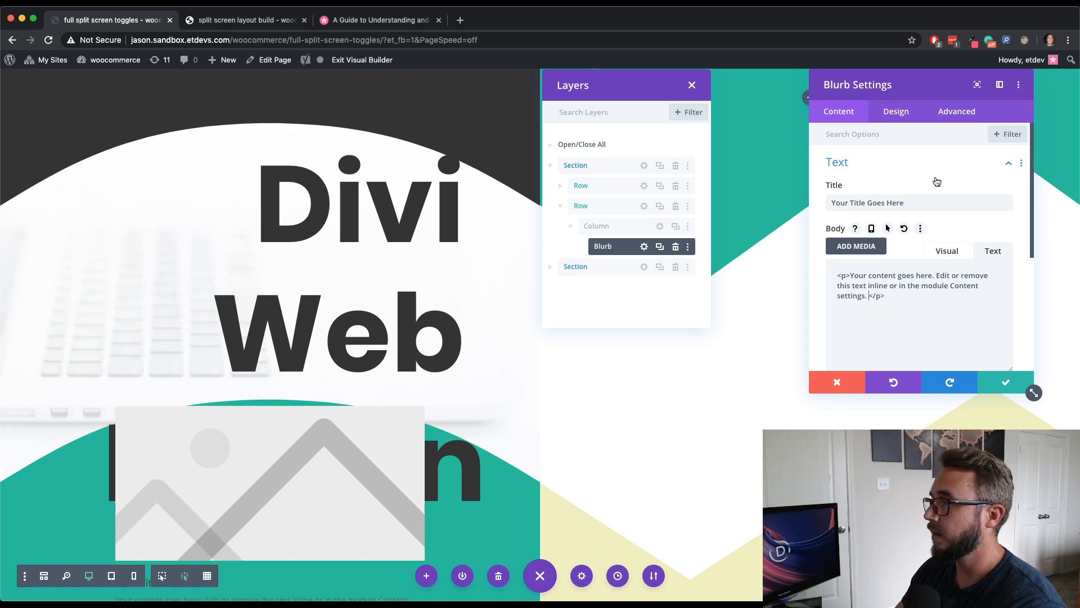
triple_click(900, 202)
text(Divi)
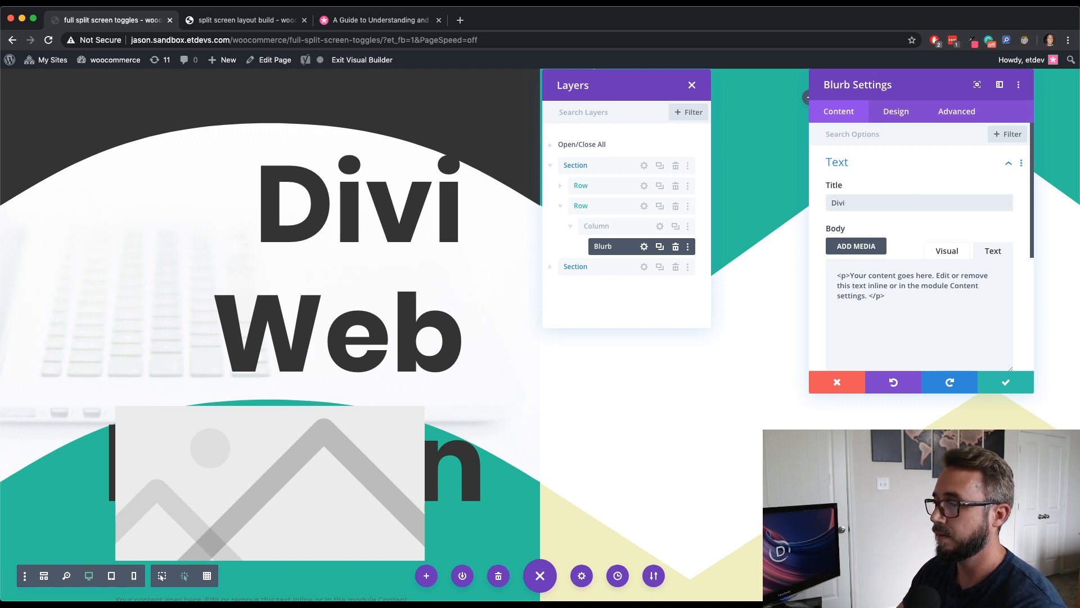
- Enable an icon for the blurb and choose the building icon
scroll(923, 208, down, 5)
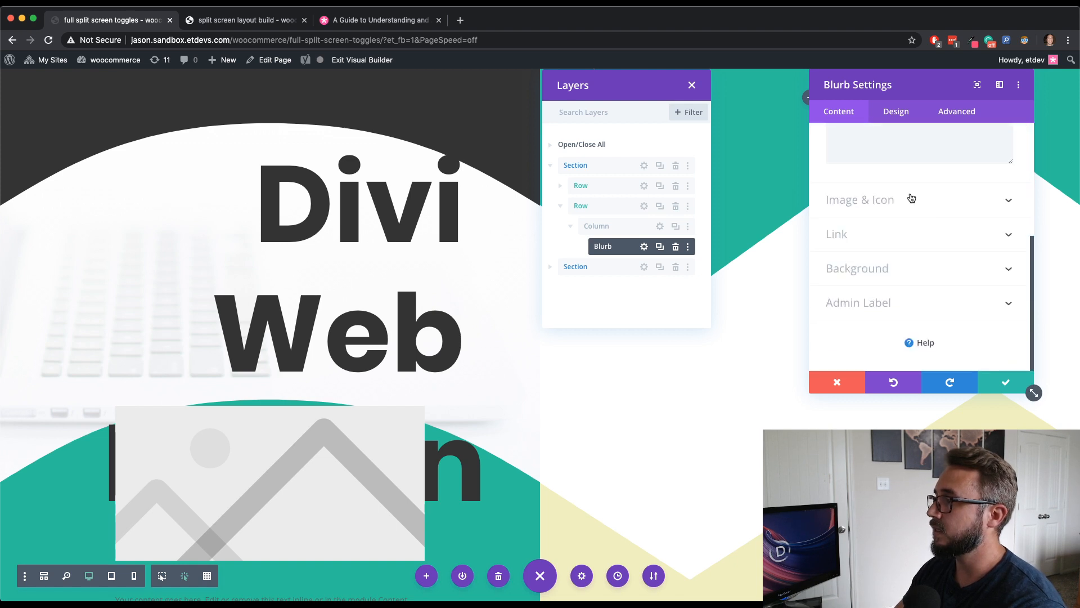
click(911, 198)
click(857, 179)
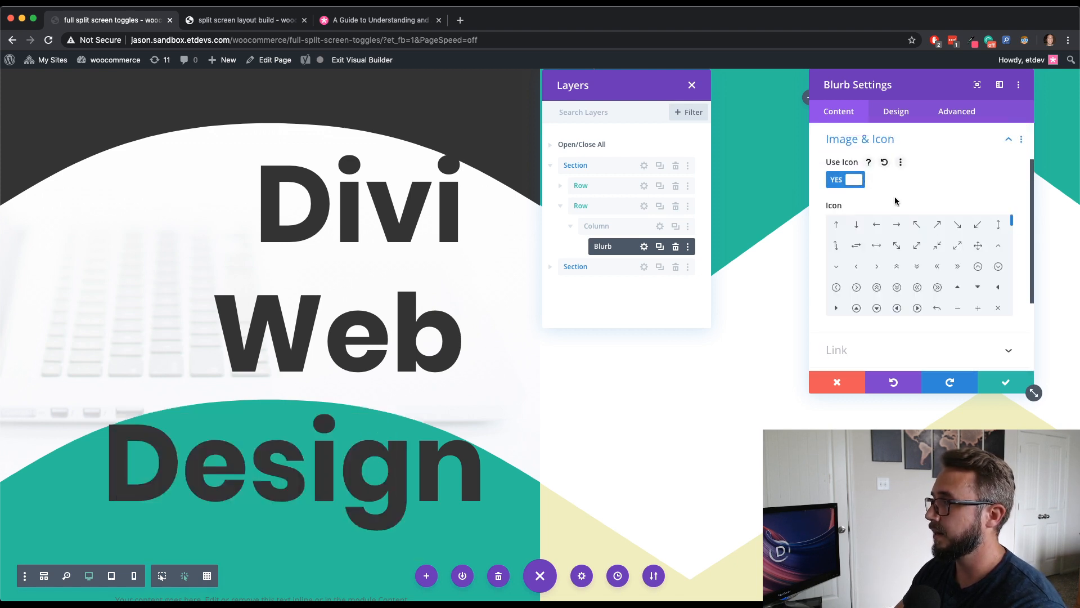
scroll(332, 513, down, 2)
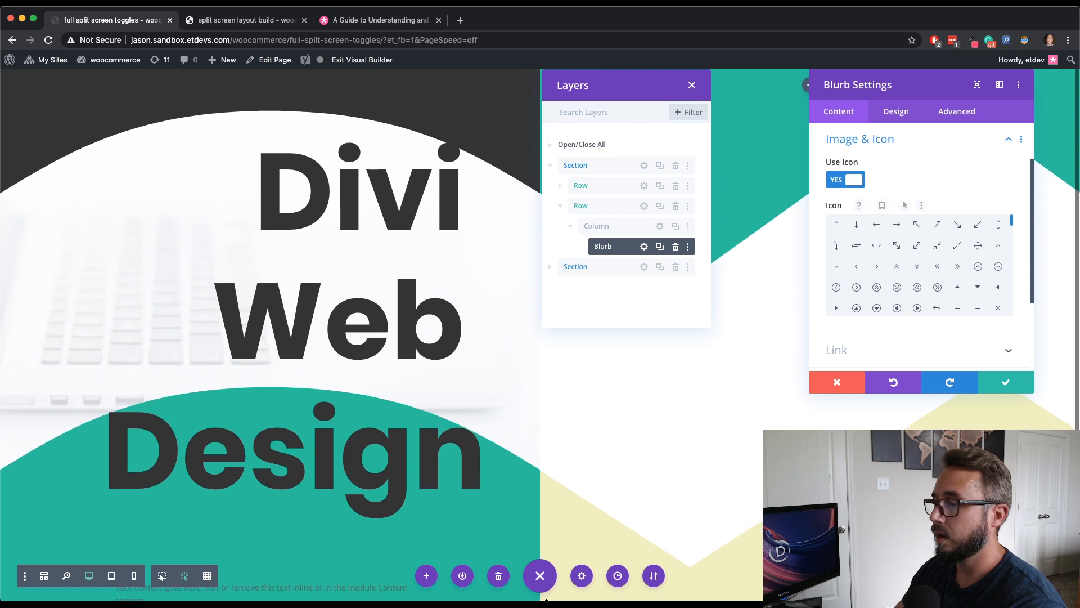
scroll(381, 519, down, 2)
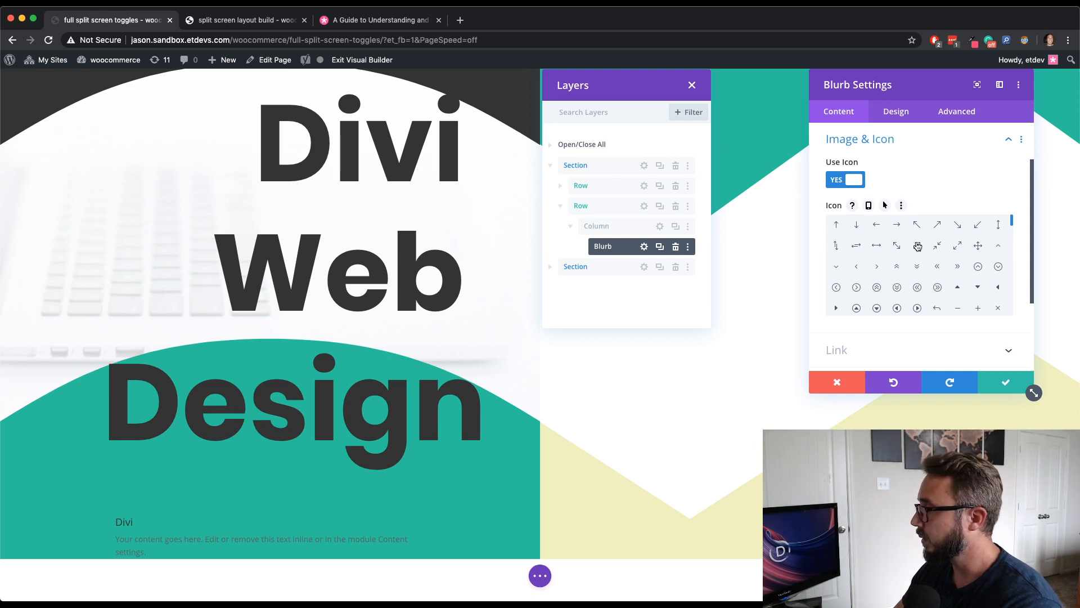
scroll(925, 290, down, 8)
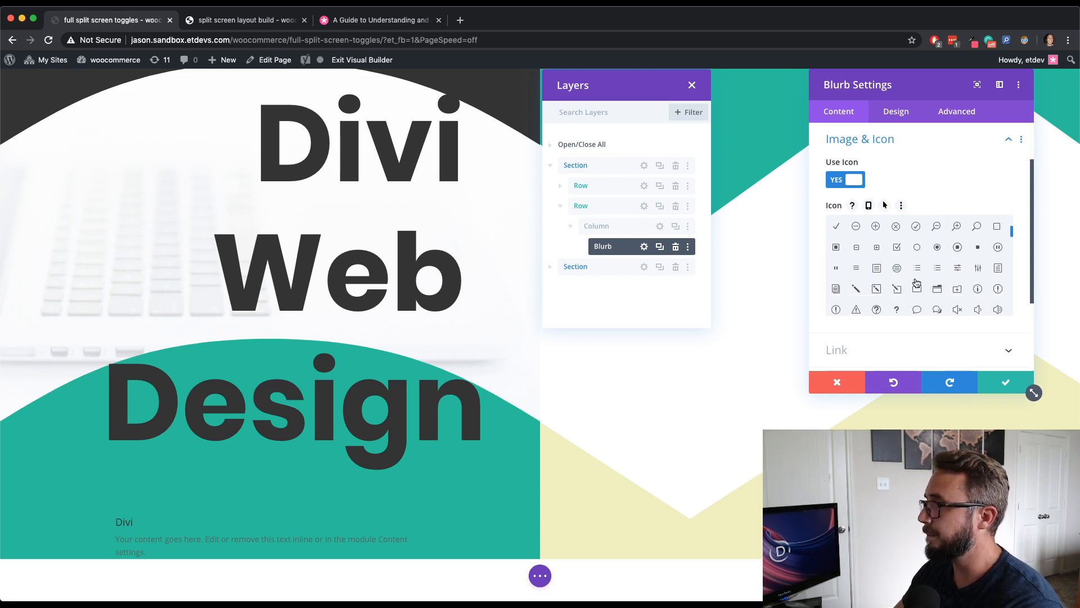
scroll(899, 290, down, 4)
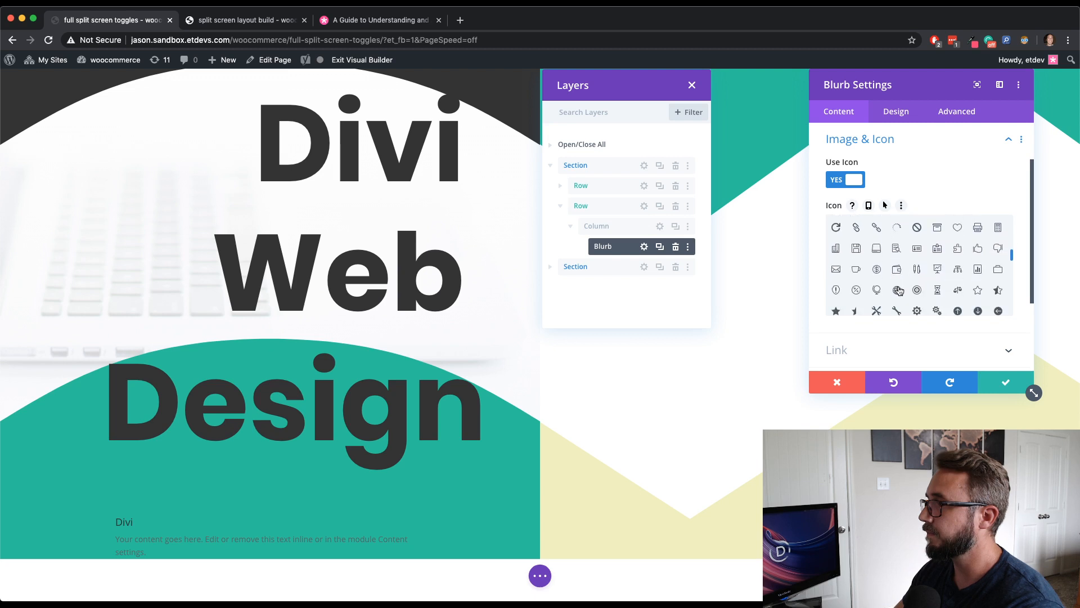
click(835, 268)
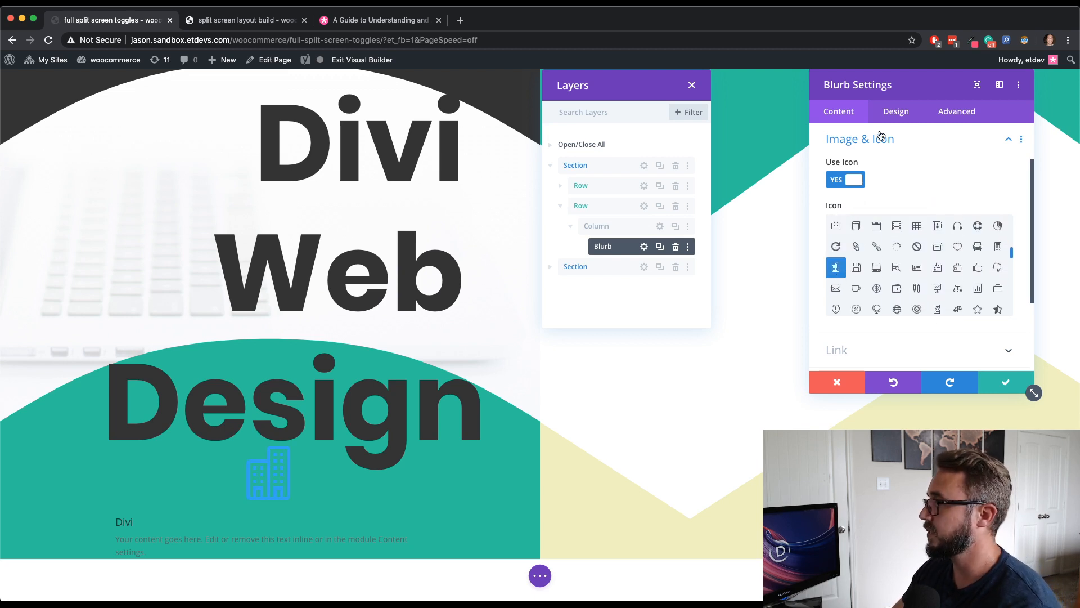
- Set the blurb's icon color to black (#000000)
click(899, 113)
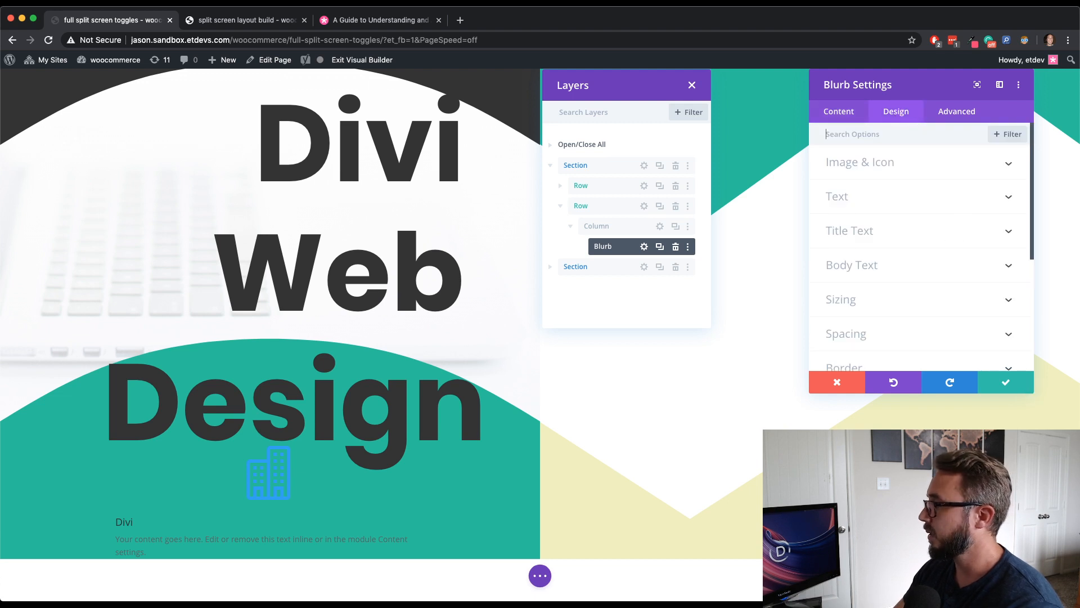
click(894, 166)
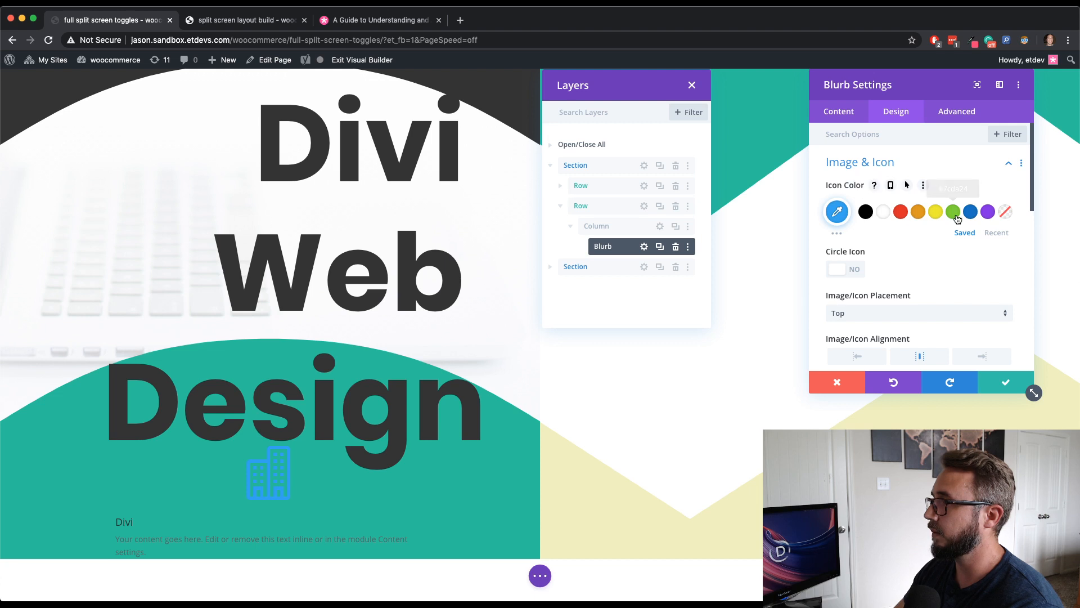
click(865, 214)
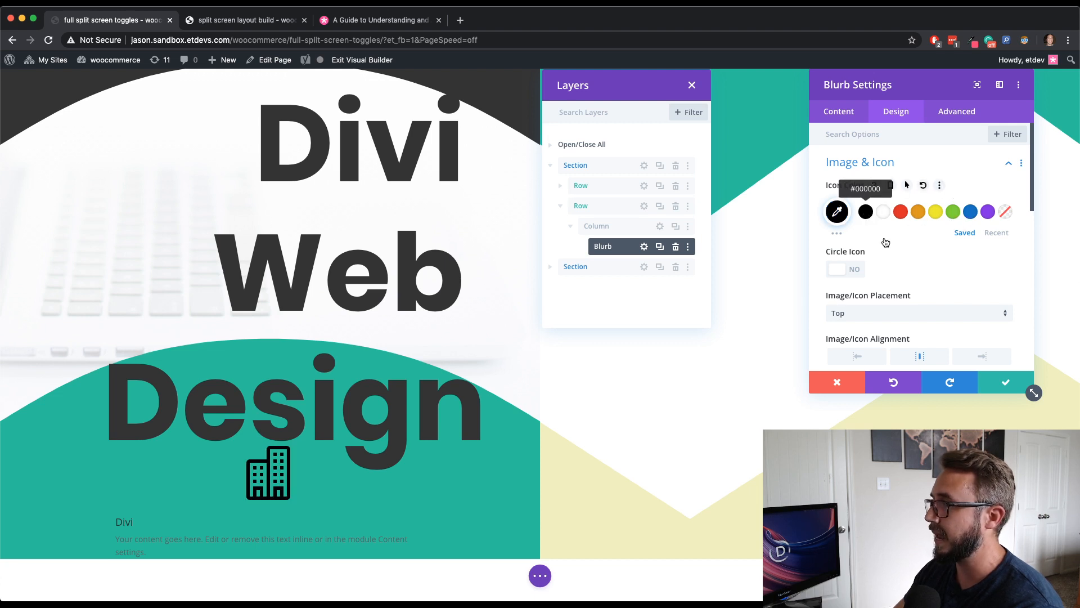
- Enable a custom icon font size for the blurb and set it to 40px
scroll(909, 266, down, 3)
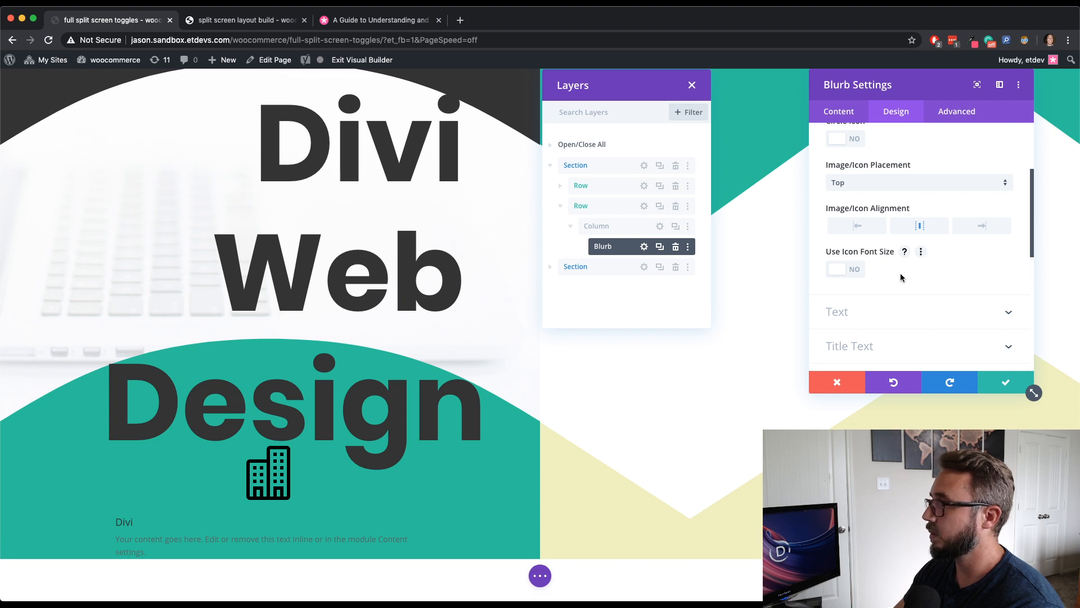
click(855, 270)
scroll(916, 266, down, 2)
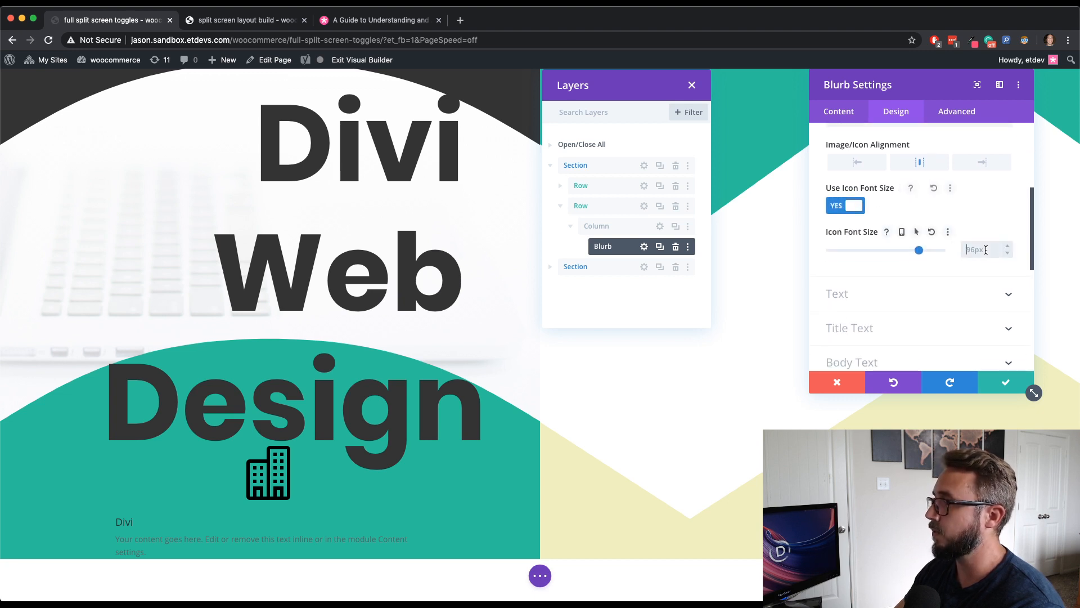
click(985, 249)
text(40)
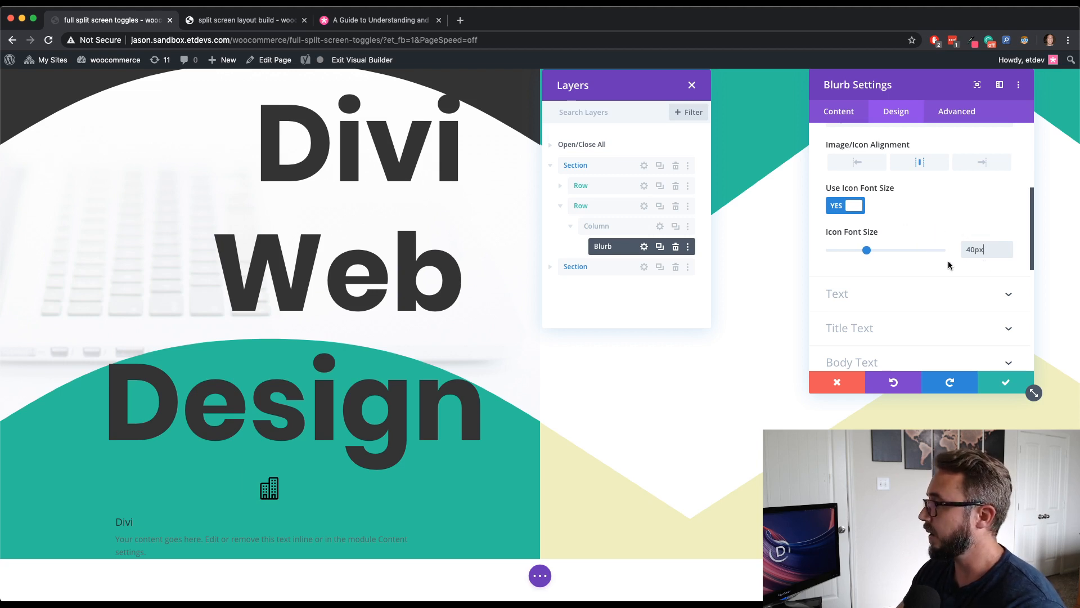
- Center-align the blurb's text
scroll(937, 266, down, 2)
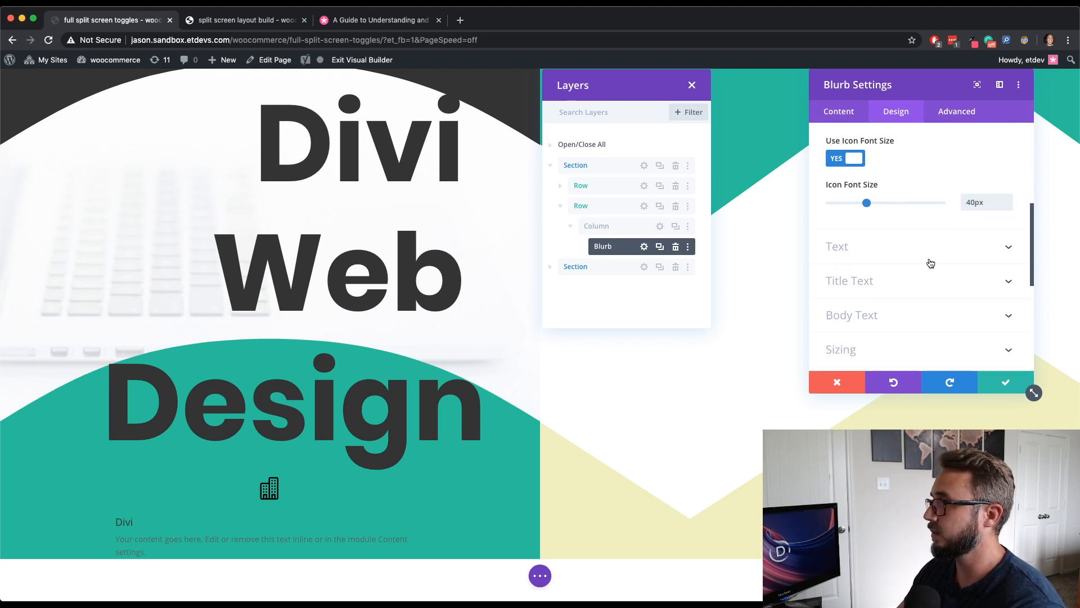
click(930, 259)
click(894, 179)
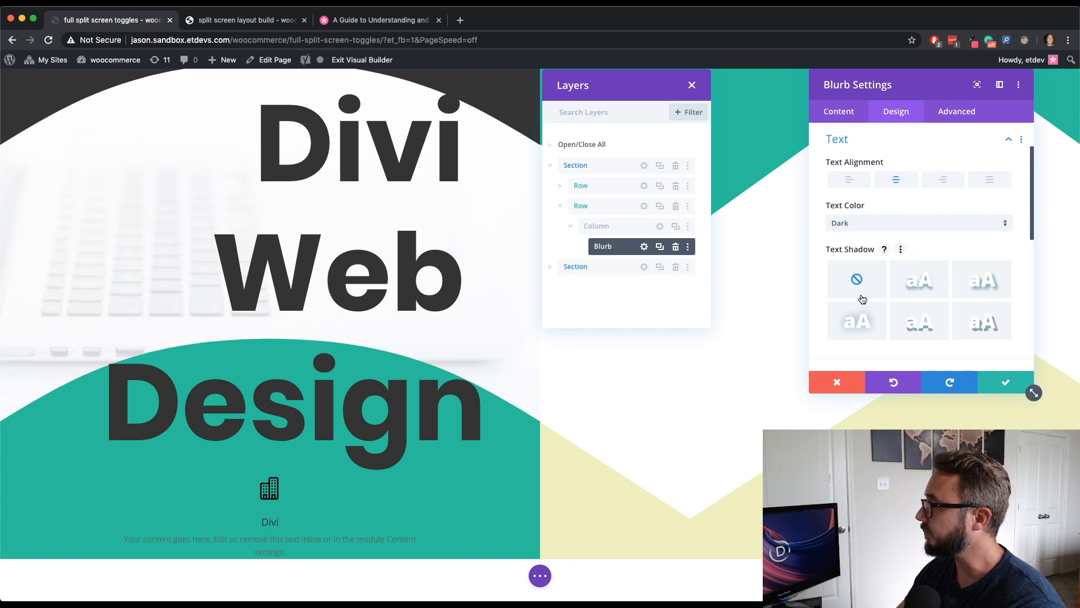
scroll(900, 270, down, 4)
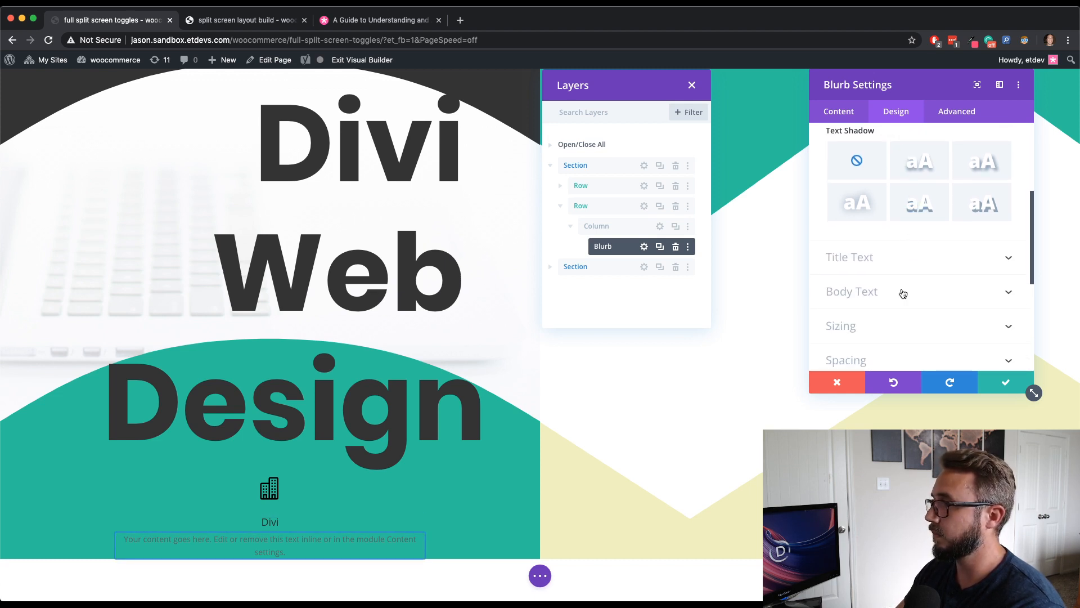
click(903, 293)
click(838, 111)
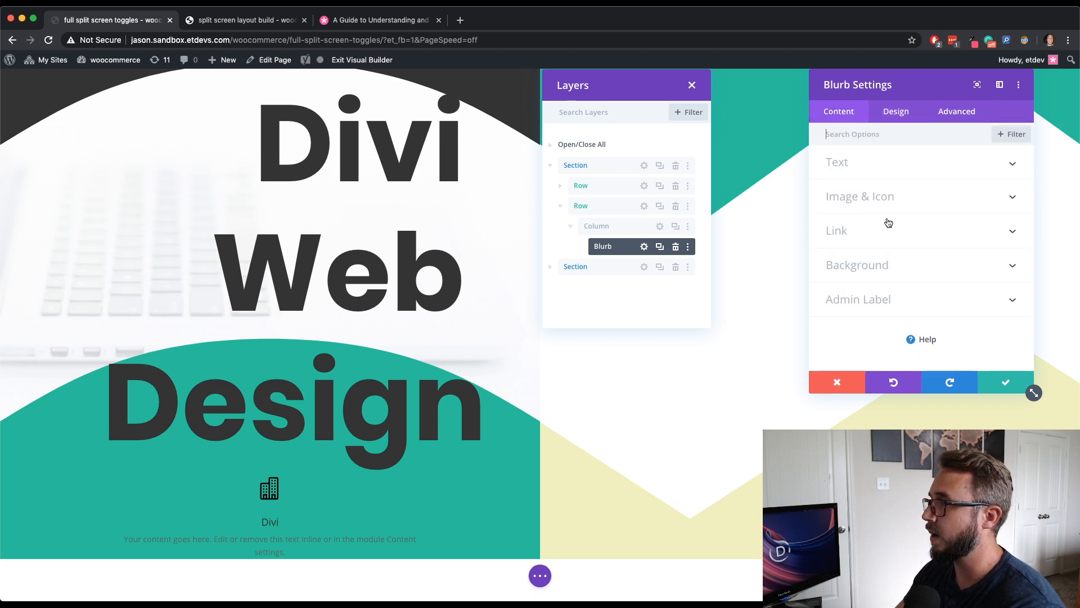
- Delete all of the blurb's body text
click(871, 171)
drag(912, 295, 787, 277)
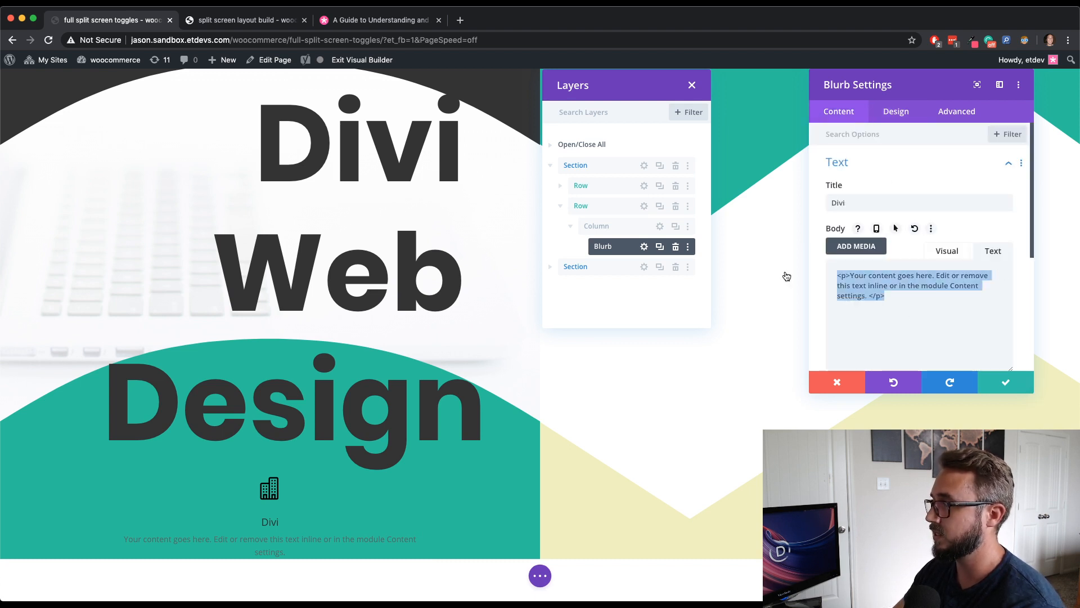
key(BackSpace)
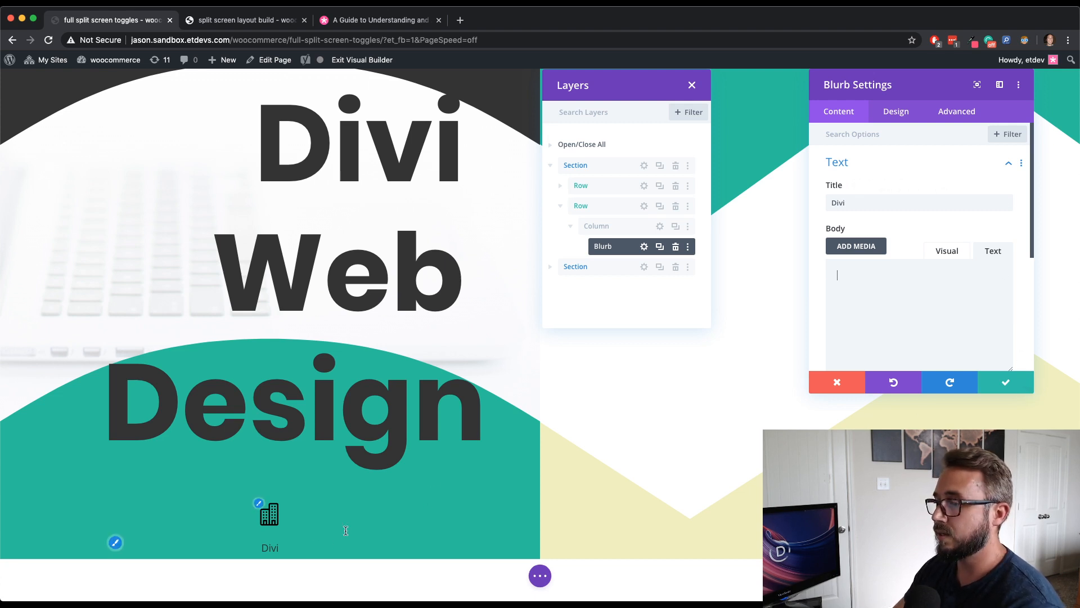
- Set the blurb's title text size to 12px
click(907, 114)
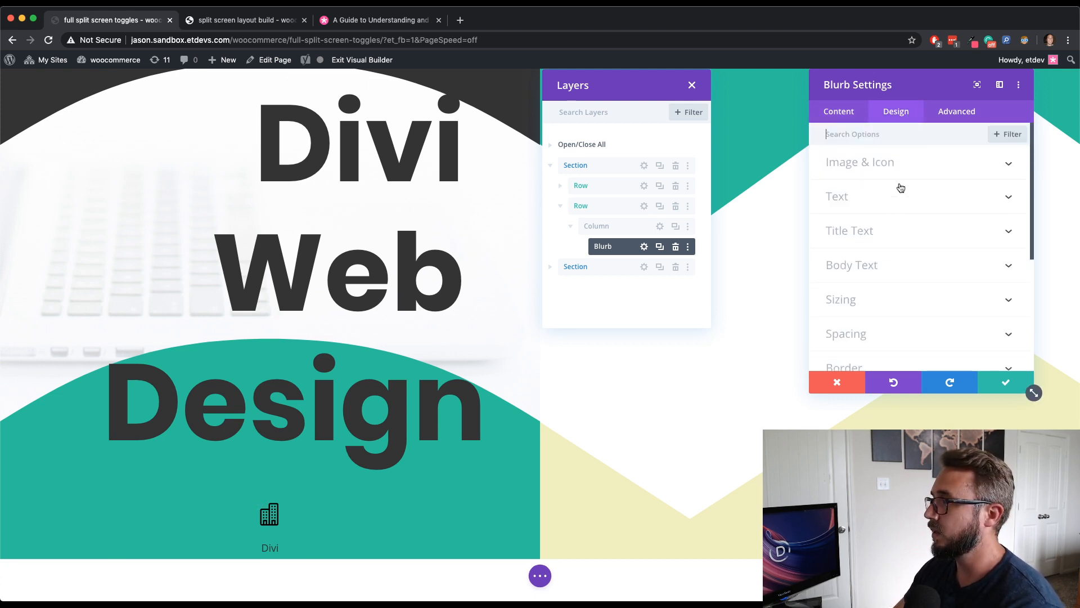
click(887, 232)
scroll(887, 234, down, 5)
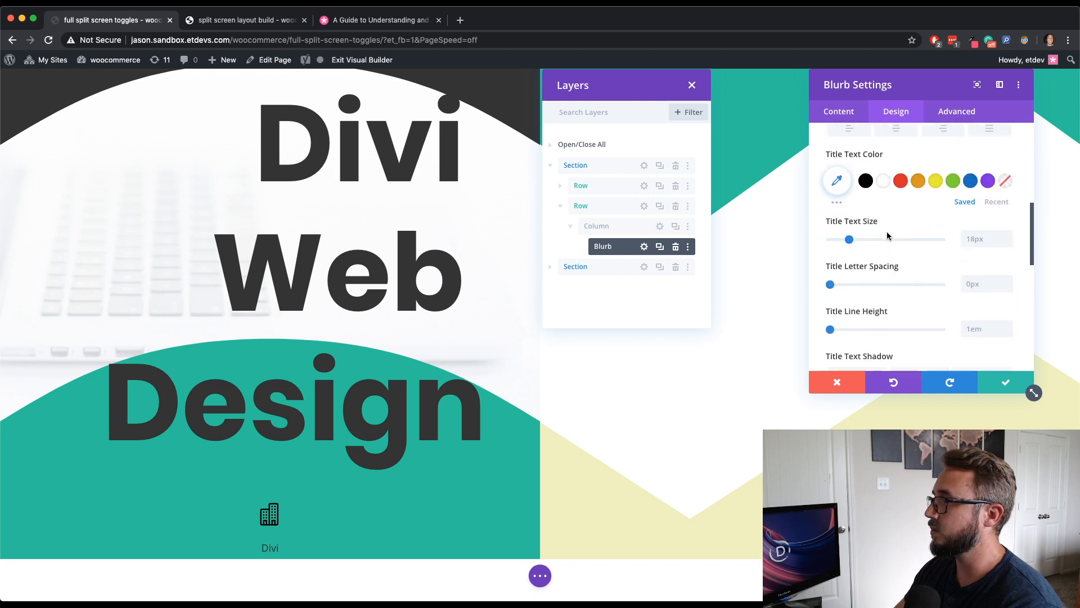
click(1008, 238)
click(1007, 239)
click(1008, 239)
click(1007, 239)
click(1007, 239)
click(1008, 238)
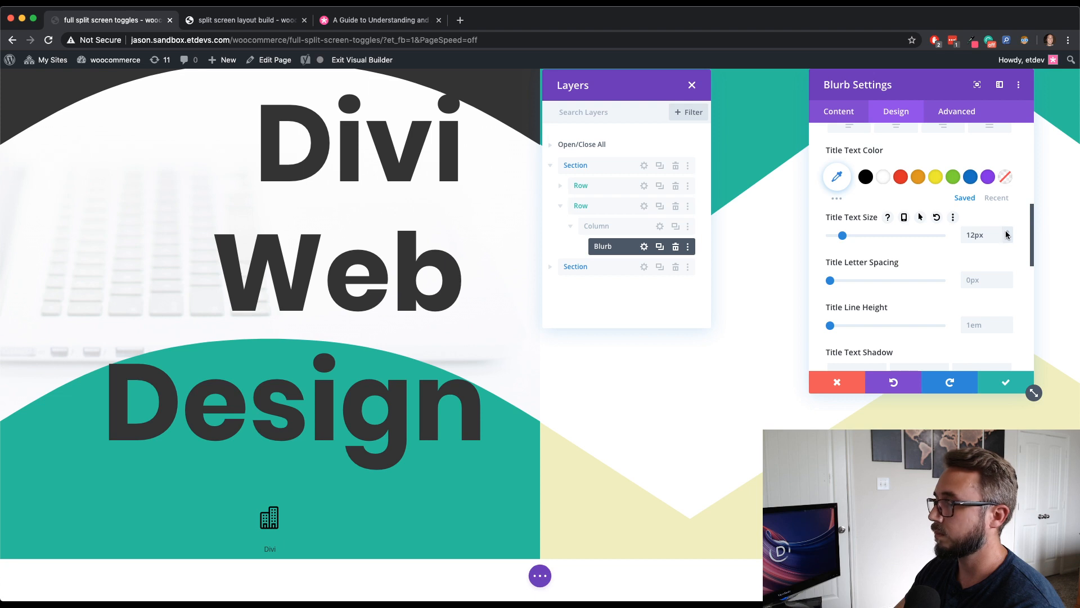
click(1007, 232)
click(1006, 231)
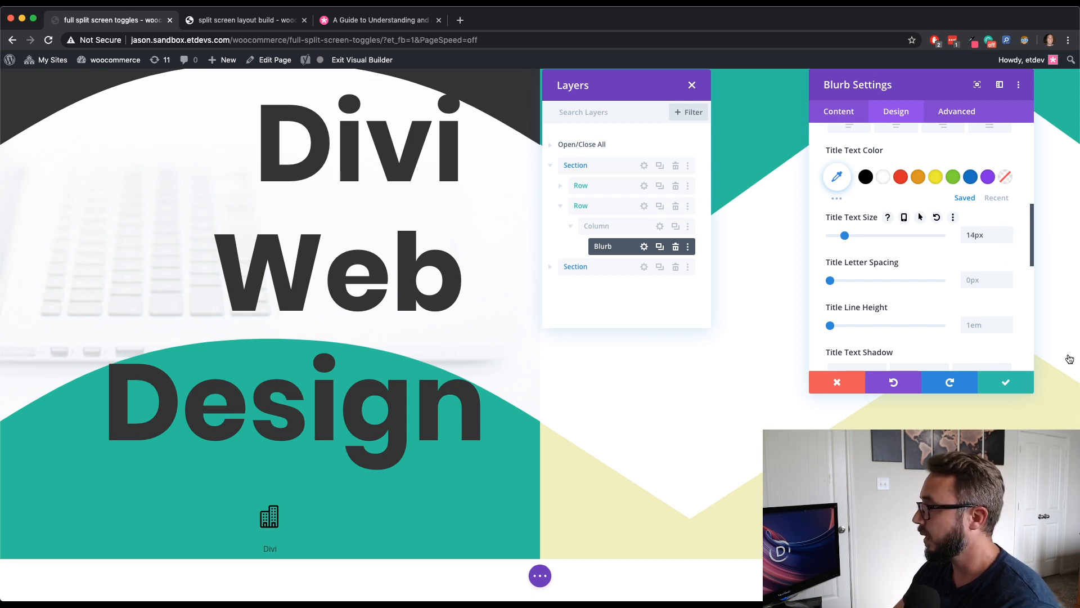
click(1007, 238)
click(1006, 238)
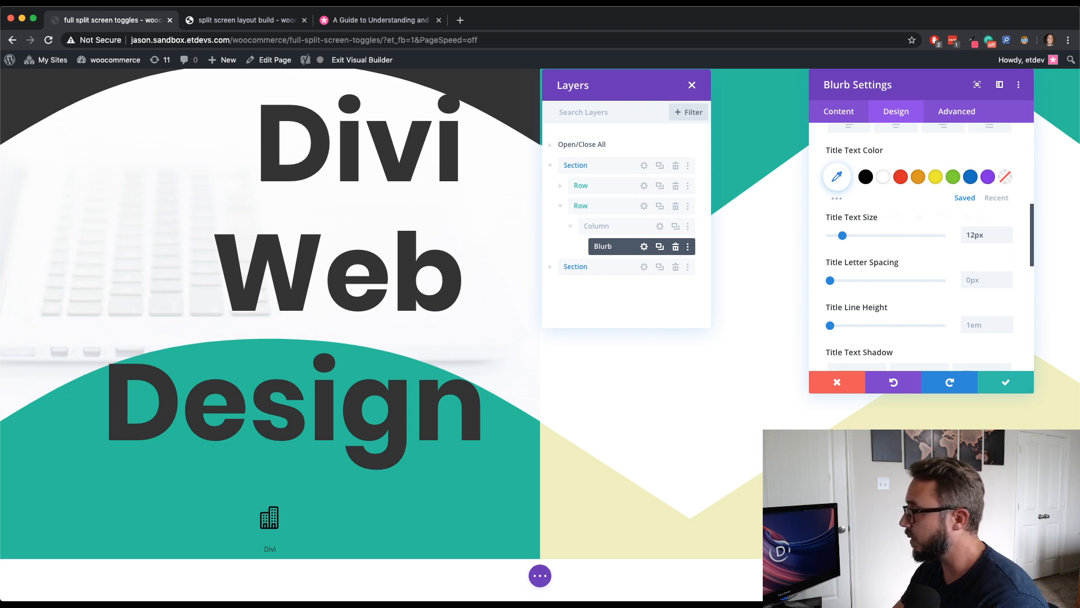
- Add custom CSS "margin-bottom: 10px;" to the blurb image element and save the blurb settings
click(956, 111)
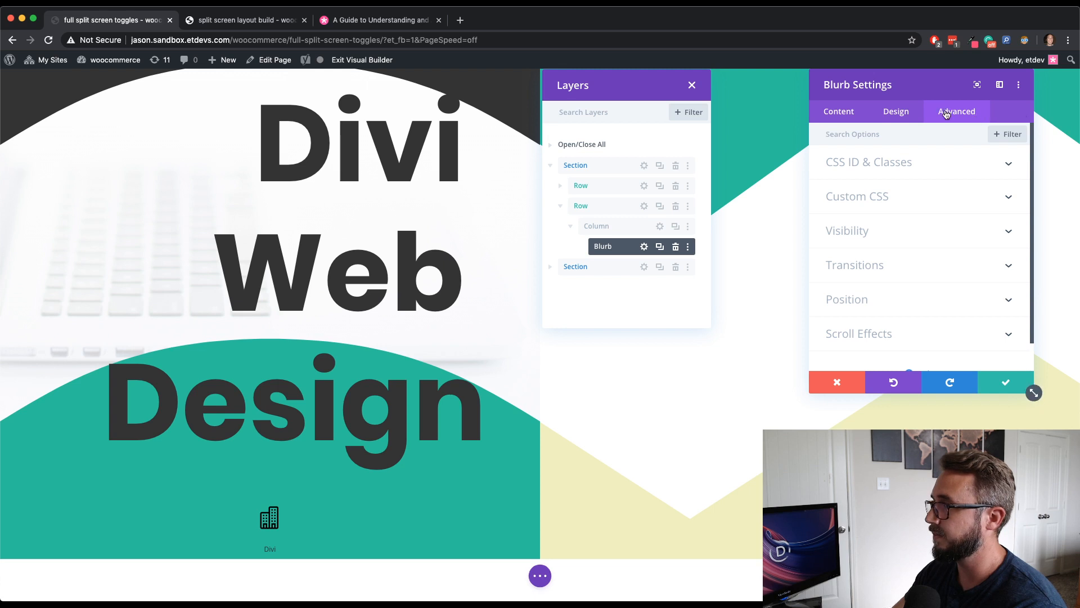
click(927, 208)
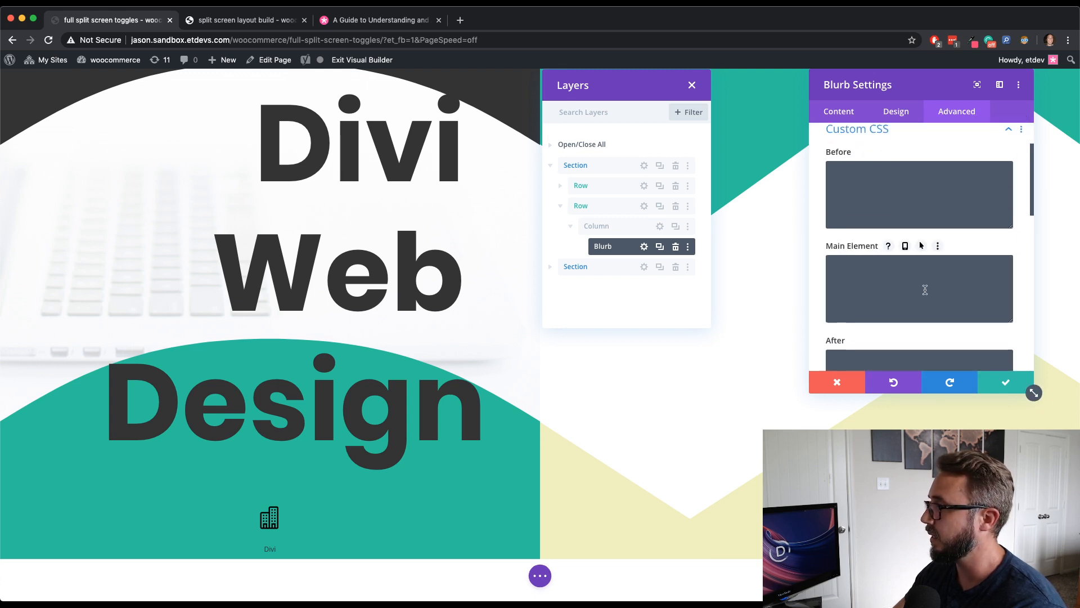
scroll(924, 289, down, 5)
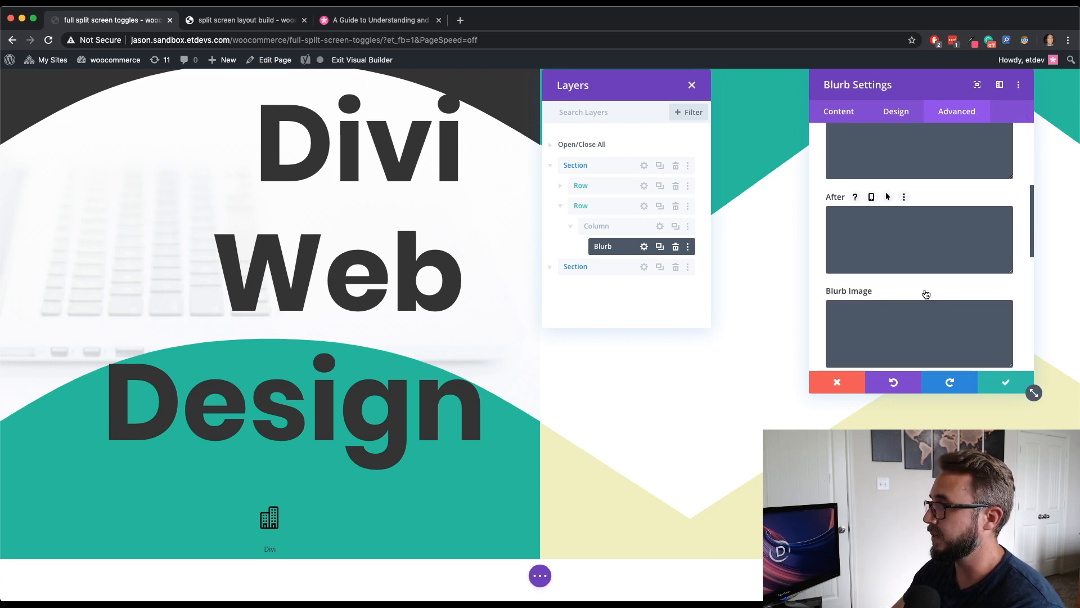
scroll(926, 294, down, 1)
click(923, 290)
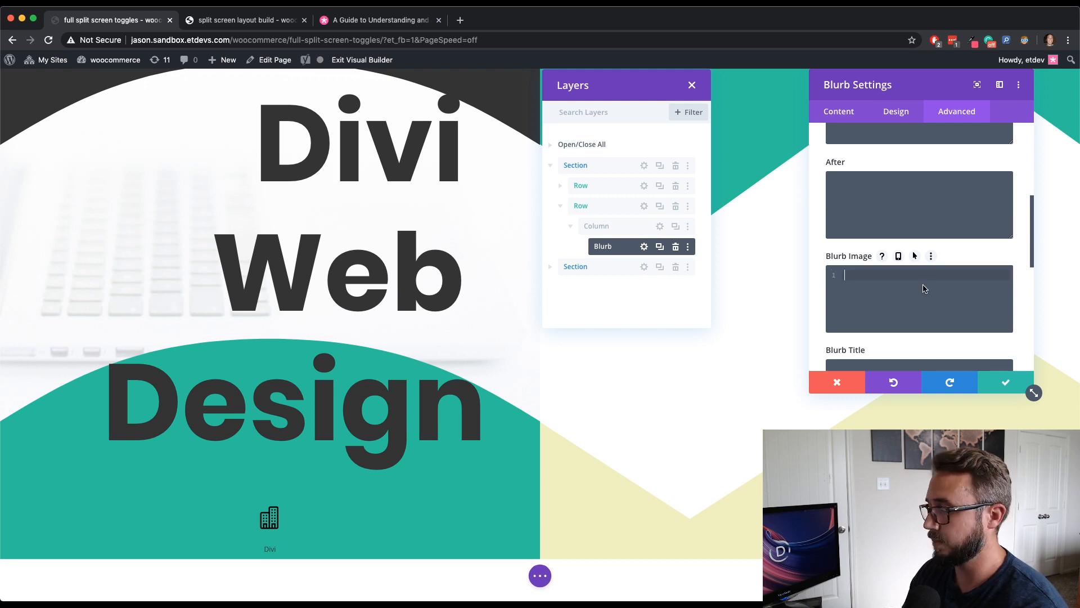
text(margin-bo)
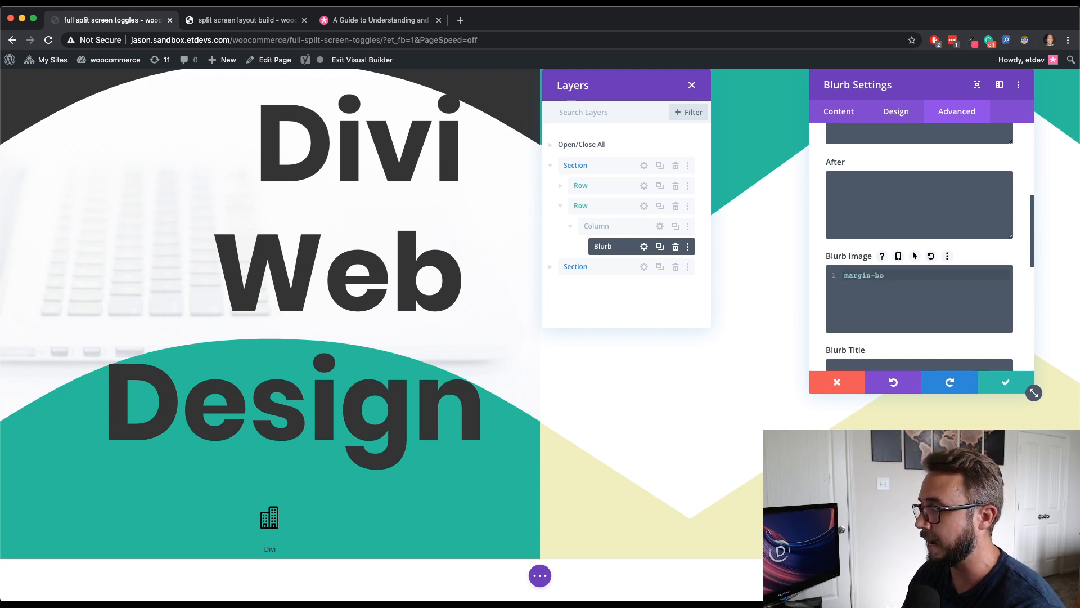
text(ttom: 10)
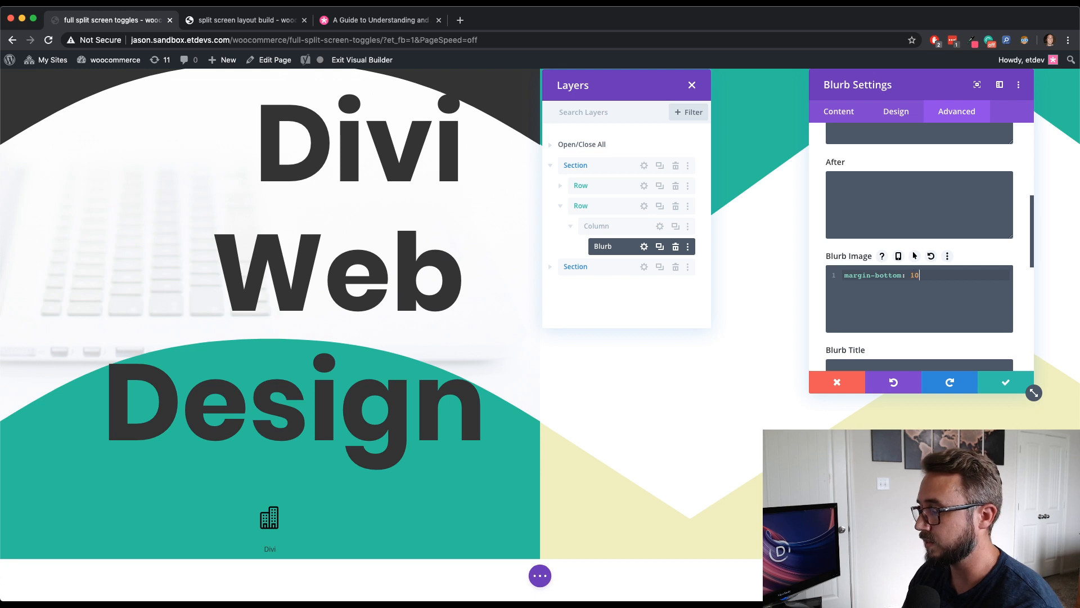
text(px;)
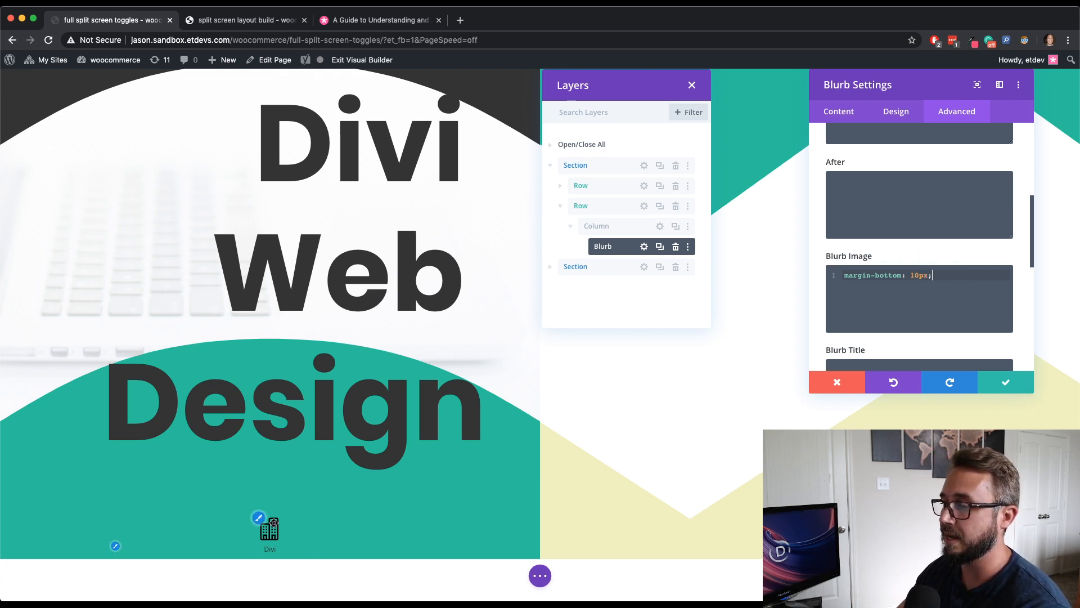
scroll(271, 530, up, 10)
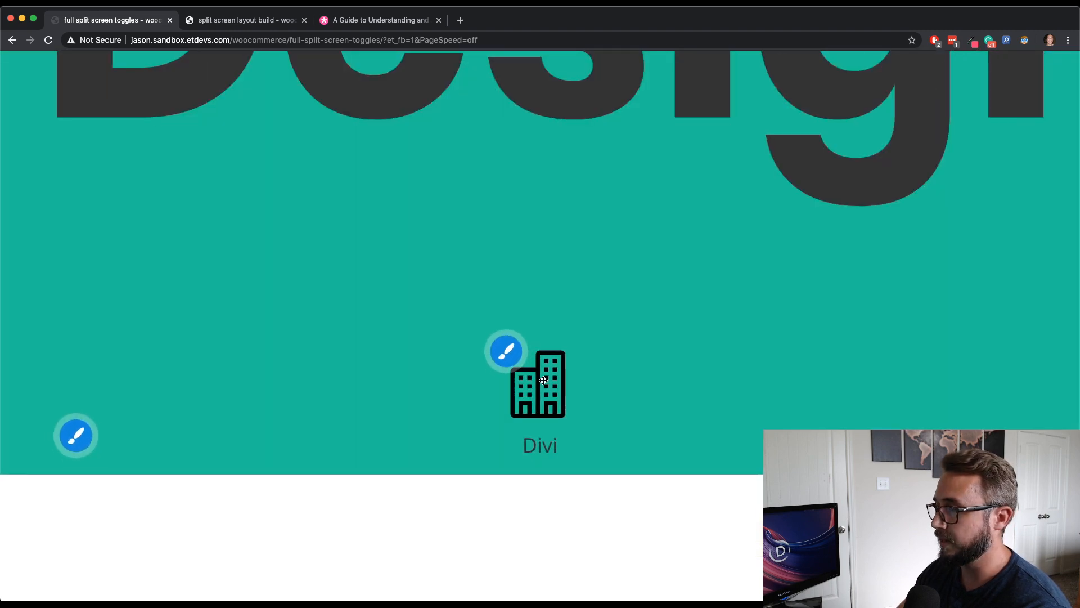
scroll(527, 410, down, 10)
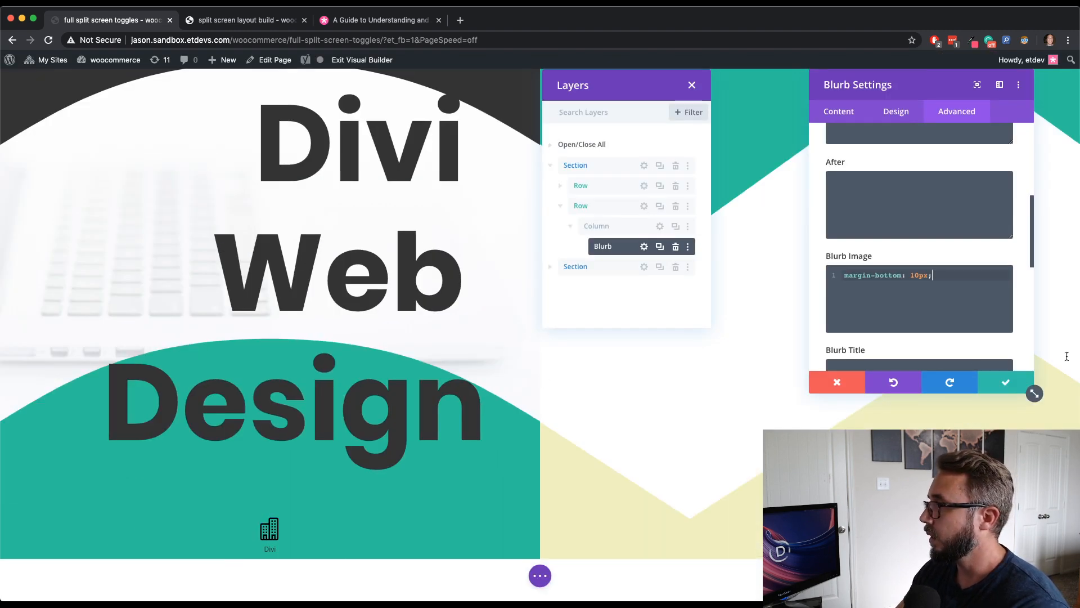
click(1008, 384)
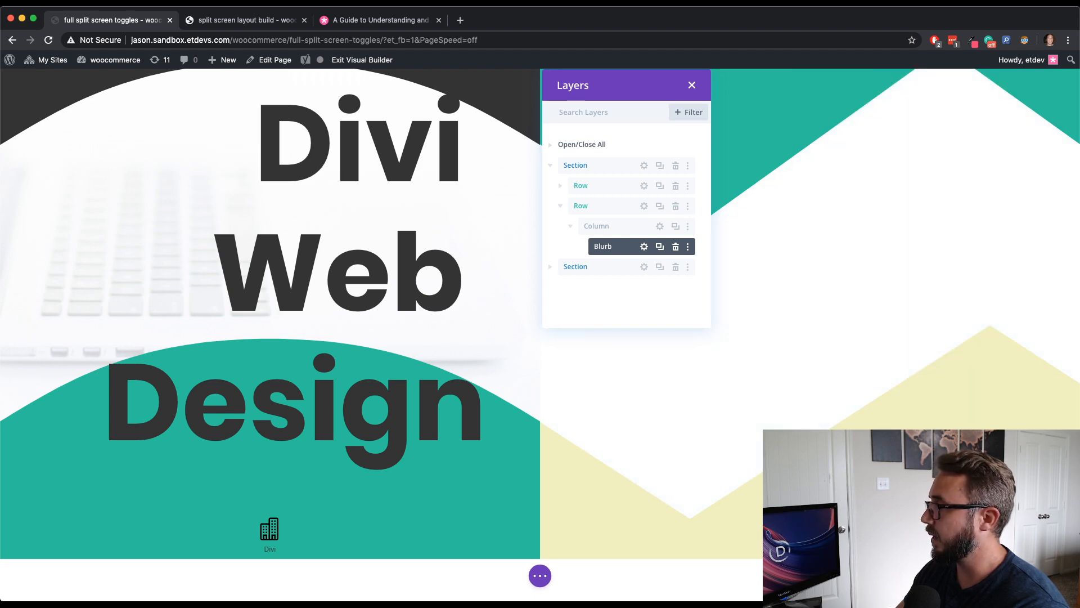
- Duplicate the blurb's column until the row holds six columns
click(570, 226)
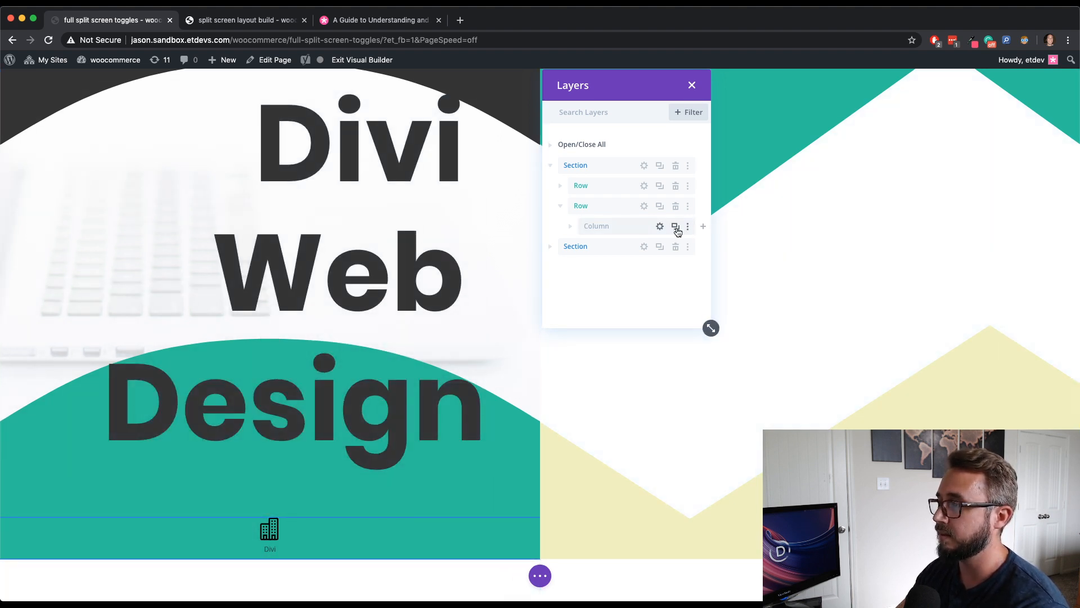
click(660, 226)
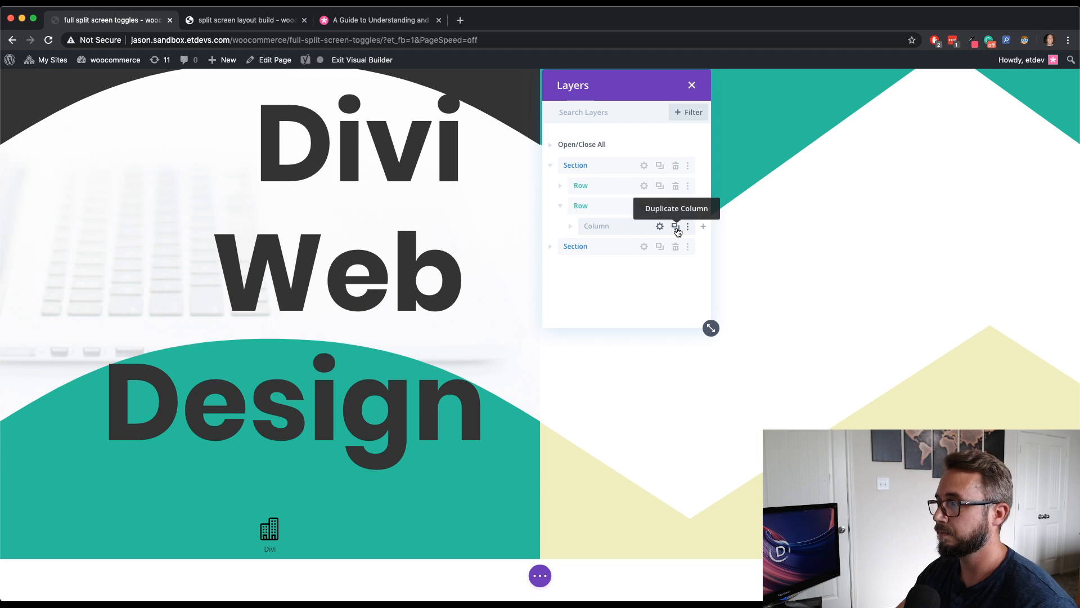
click(660, 246)
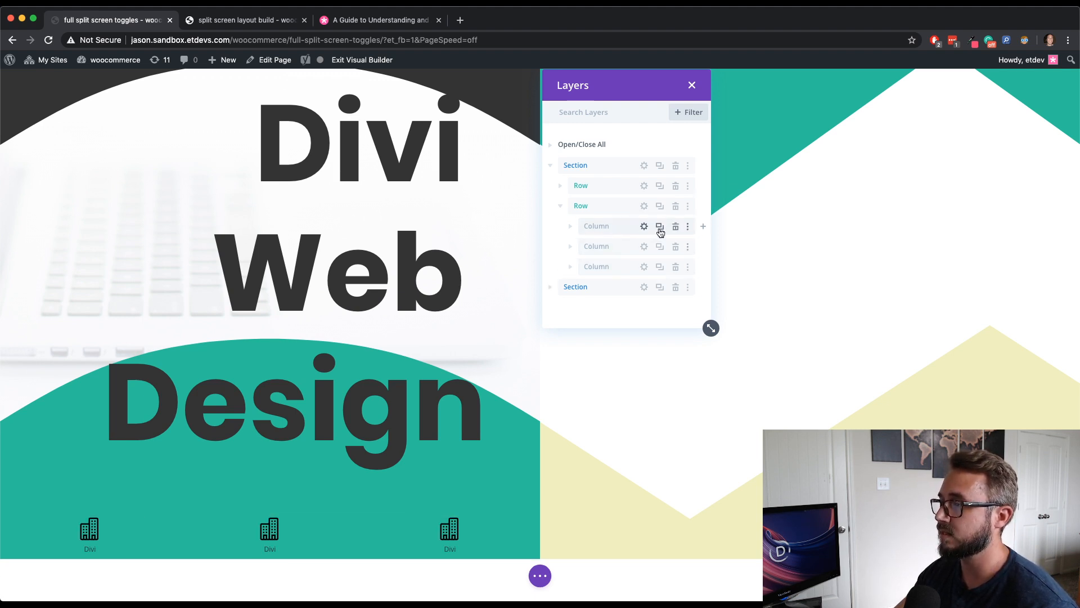
click(659, 226)
click(659, 228)
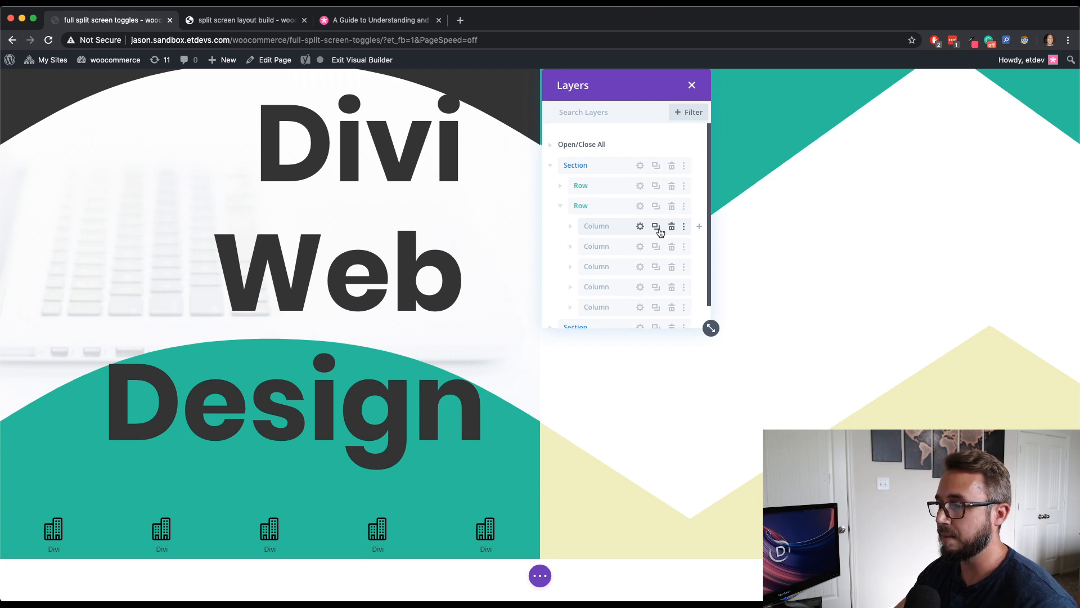
click(659, 228)
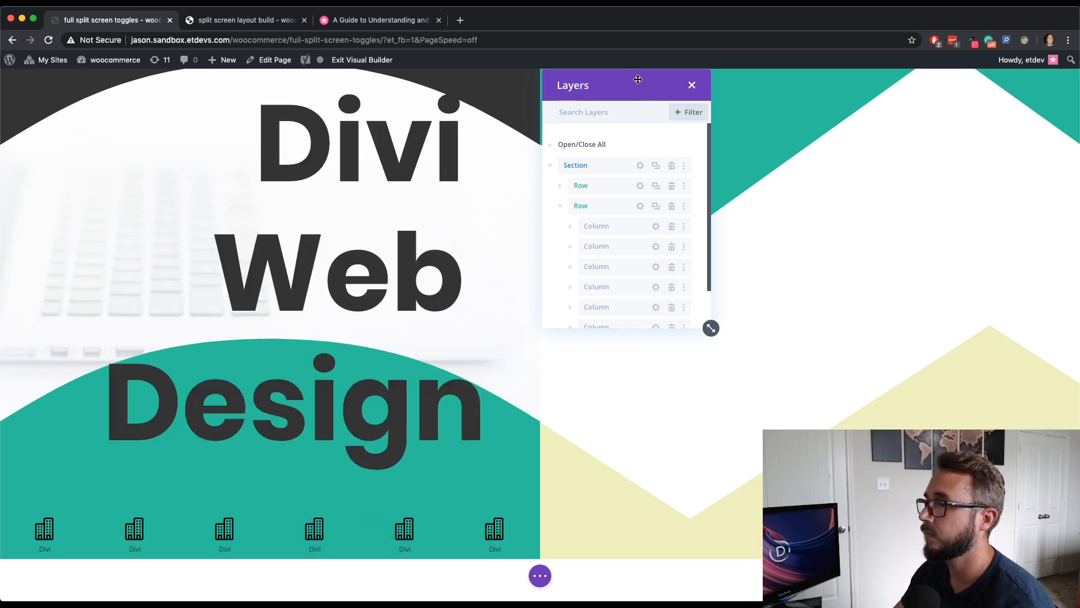
drag(637, 79, 331, 102)
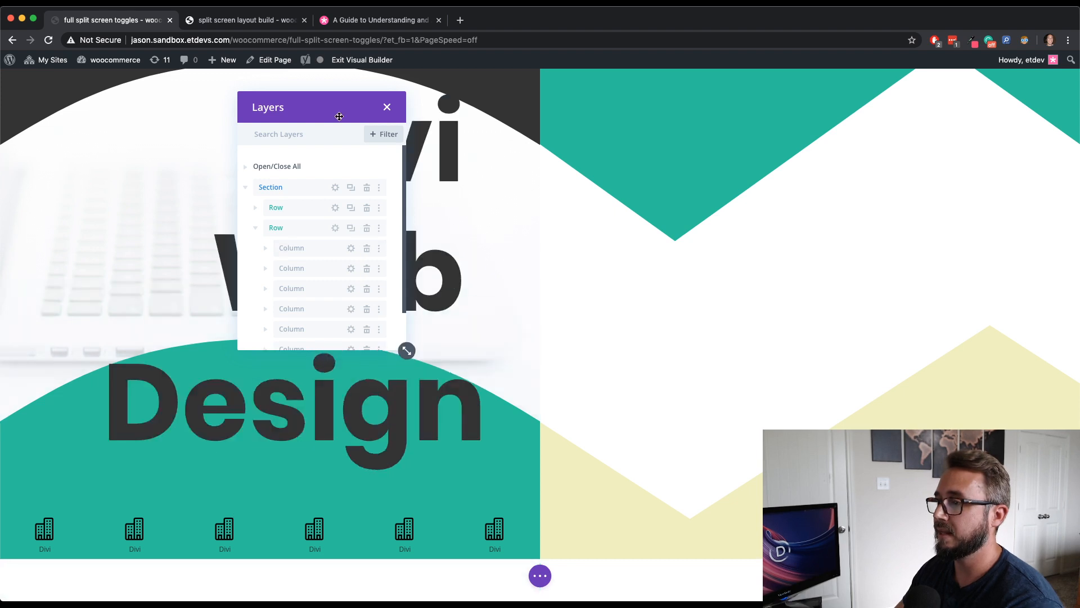
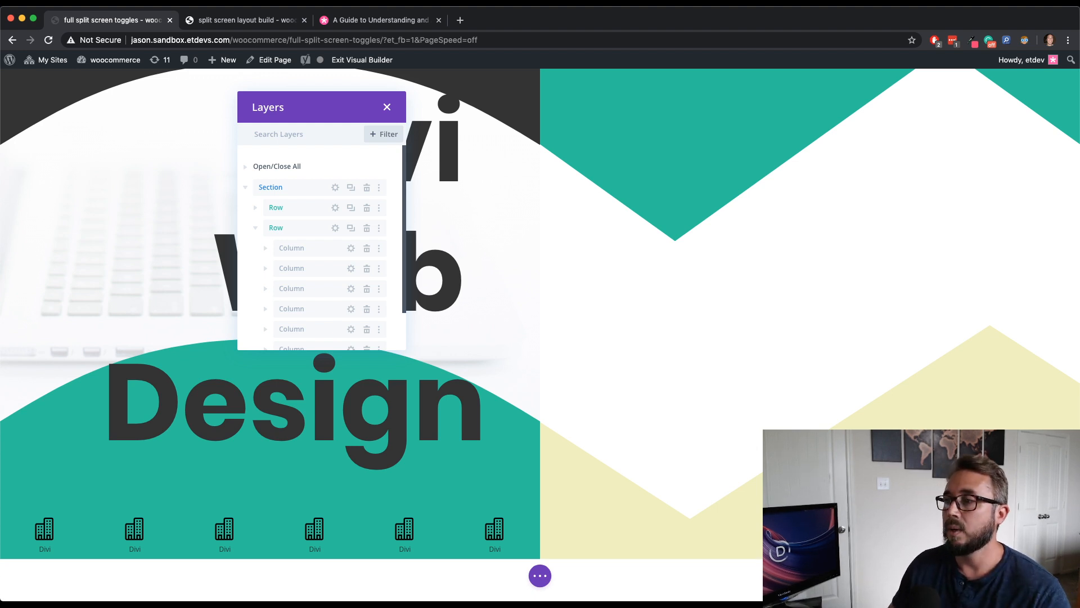
- Preview the layout in tablet view, then switch back to desktop view
click(540, 576)
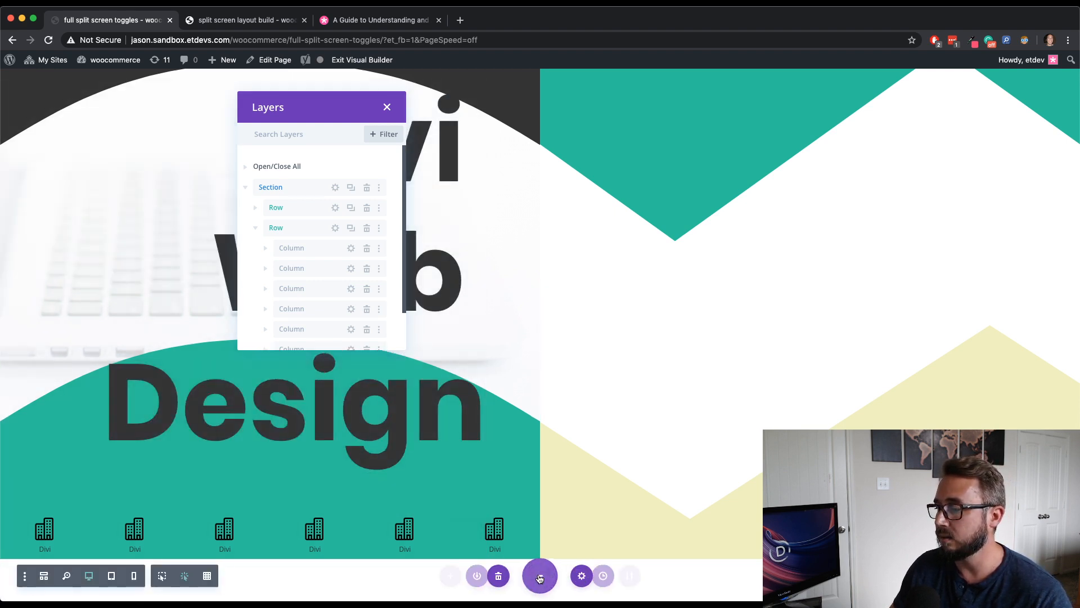
click(109, 577)
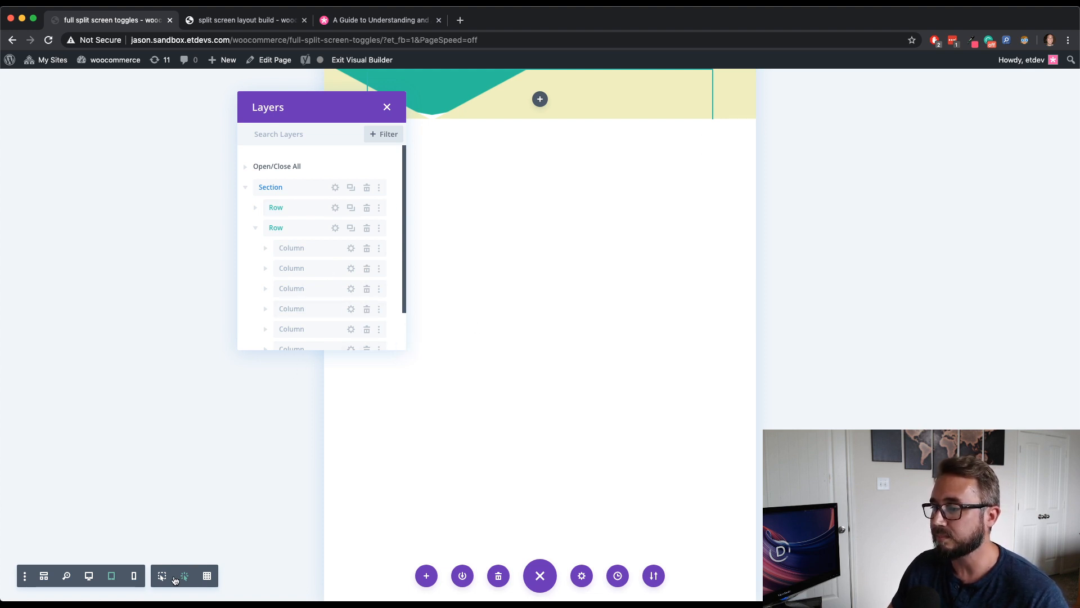
click(89, 575)
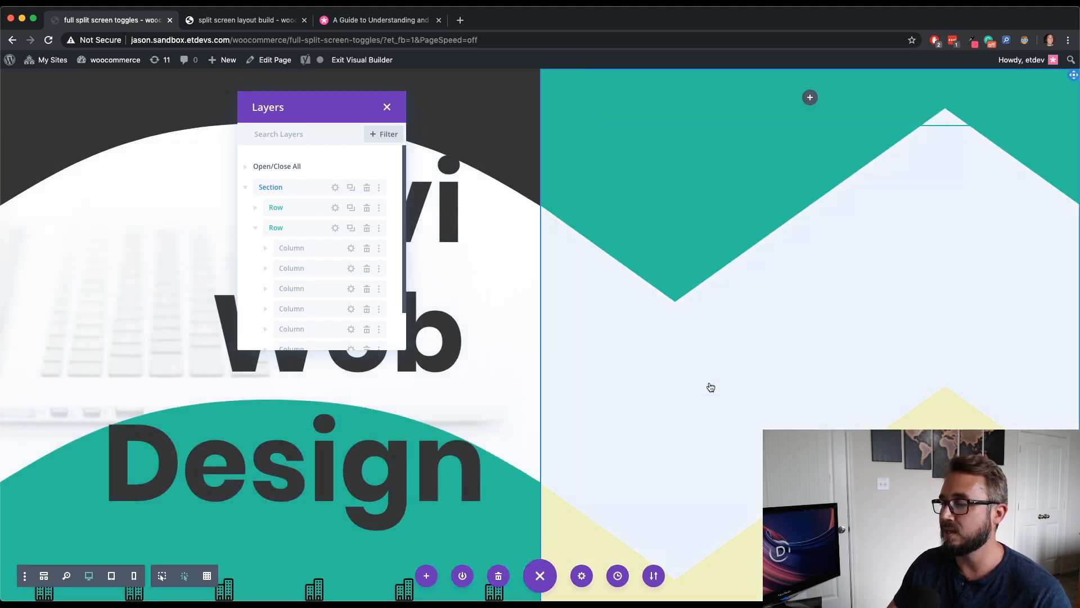
- Open the first row's settings and set its tablet Position to Relative
drag(275, 93, 748, 116)
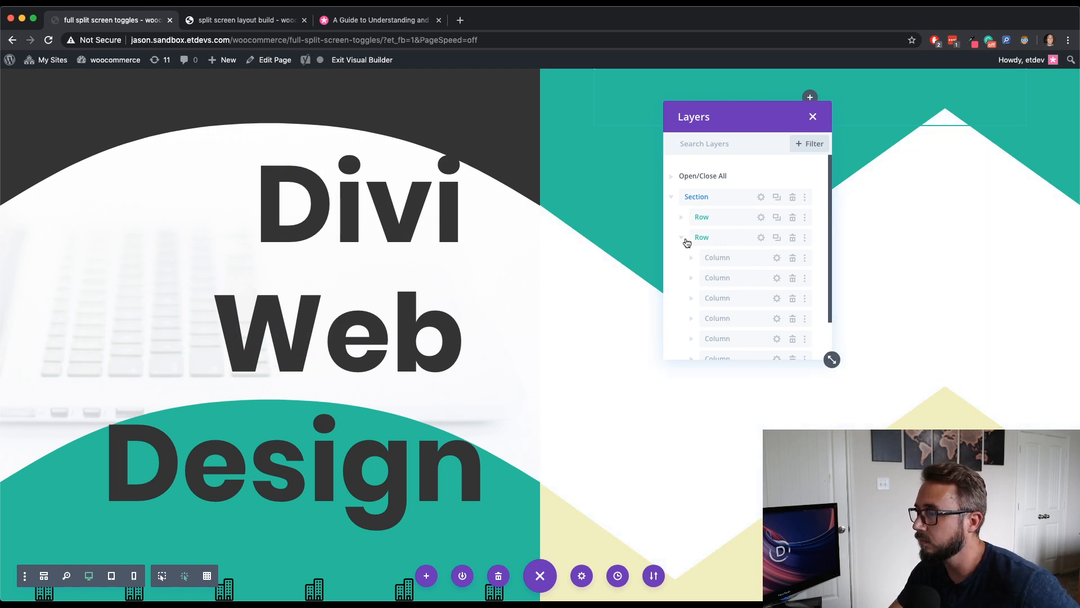
click(686, 240)
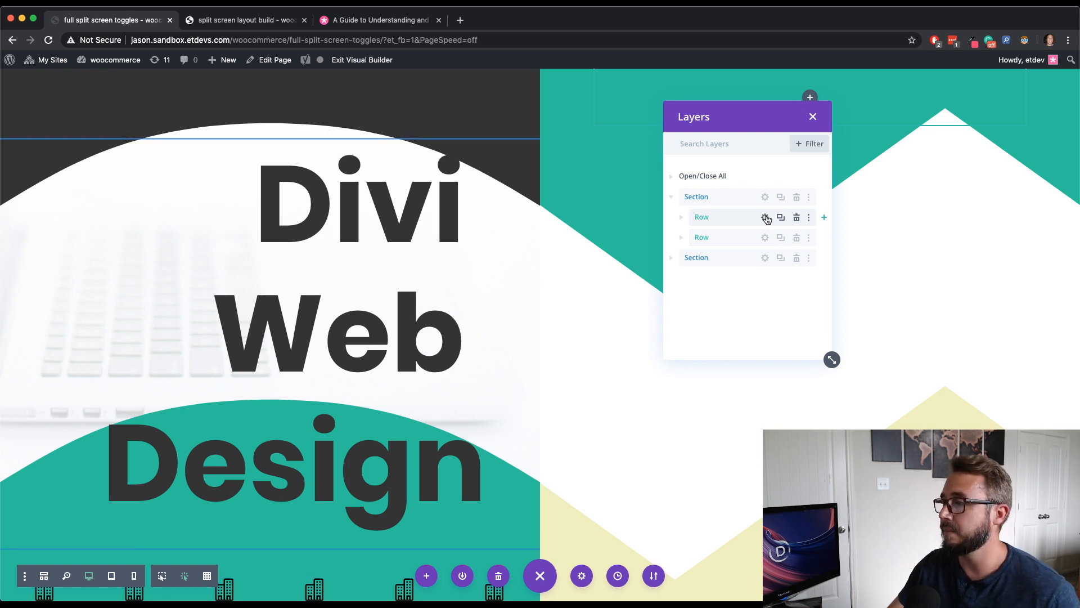
click(767, 218)
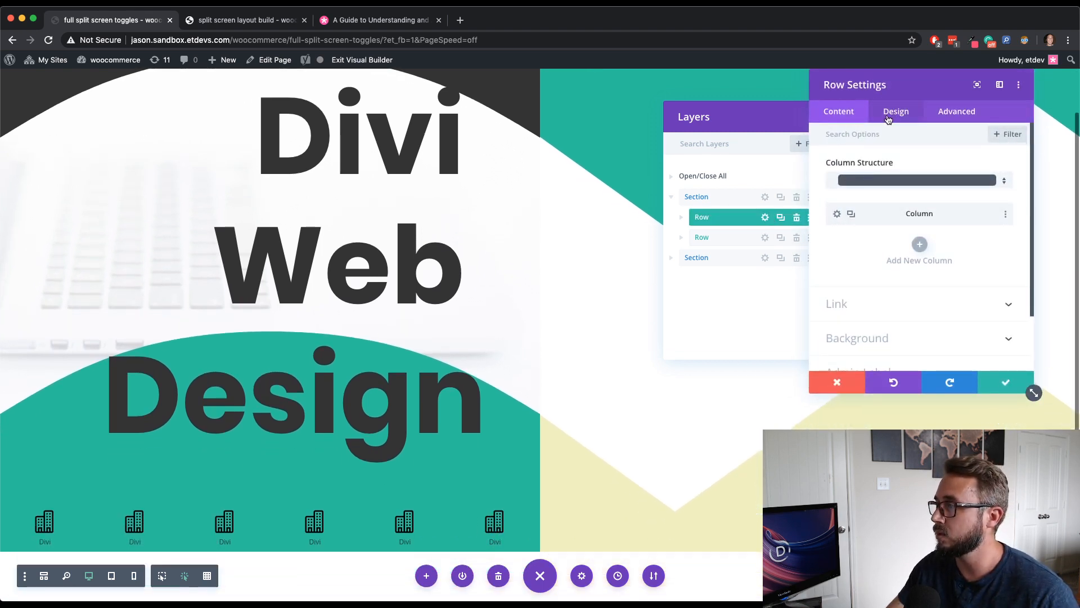
click(895, 112)
click(893, 173)
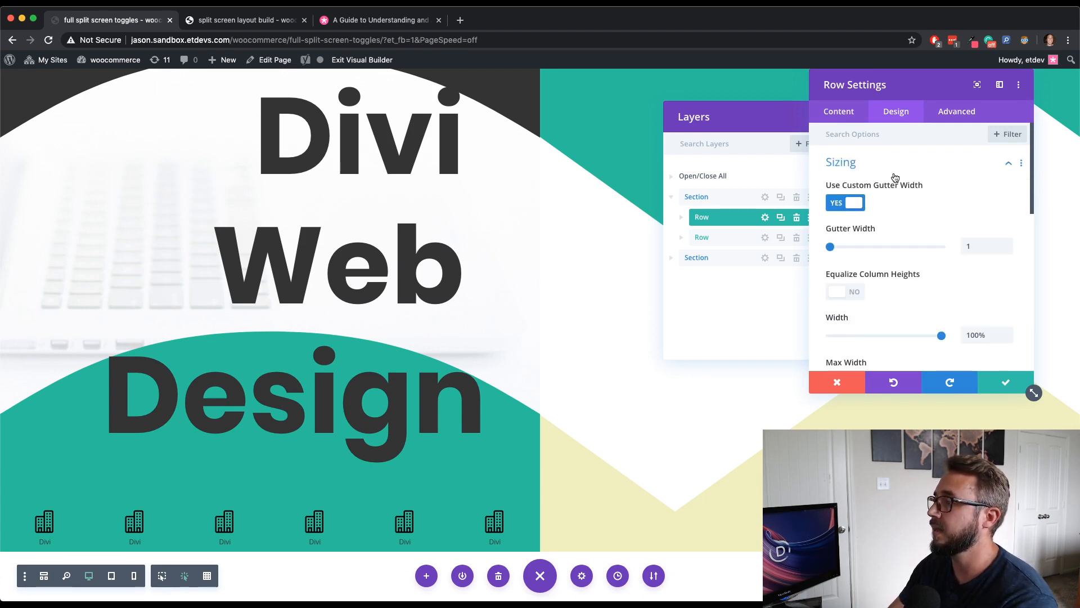
scroll(948, 299, down, 3)
scroll(953, 287, up, 3)
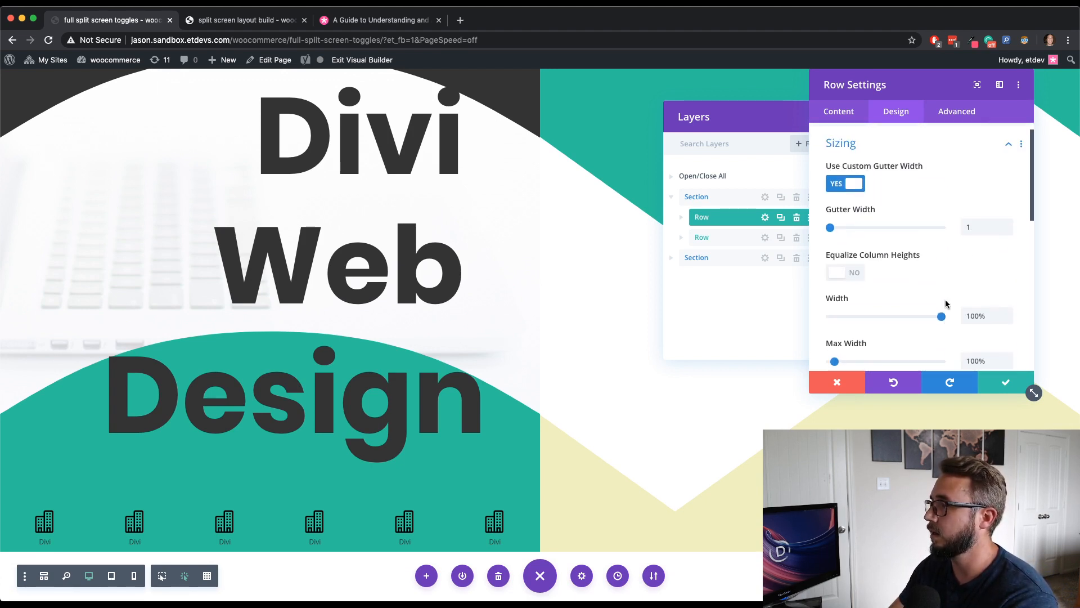
click(960, 115)
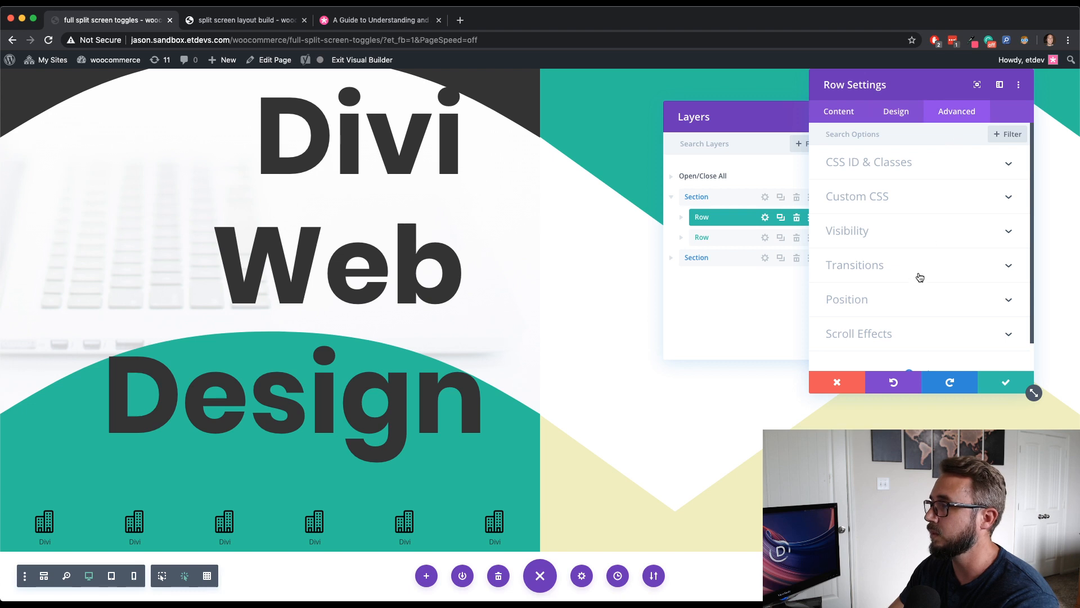
click(917, 311)
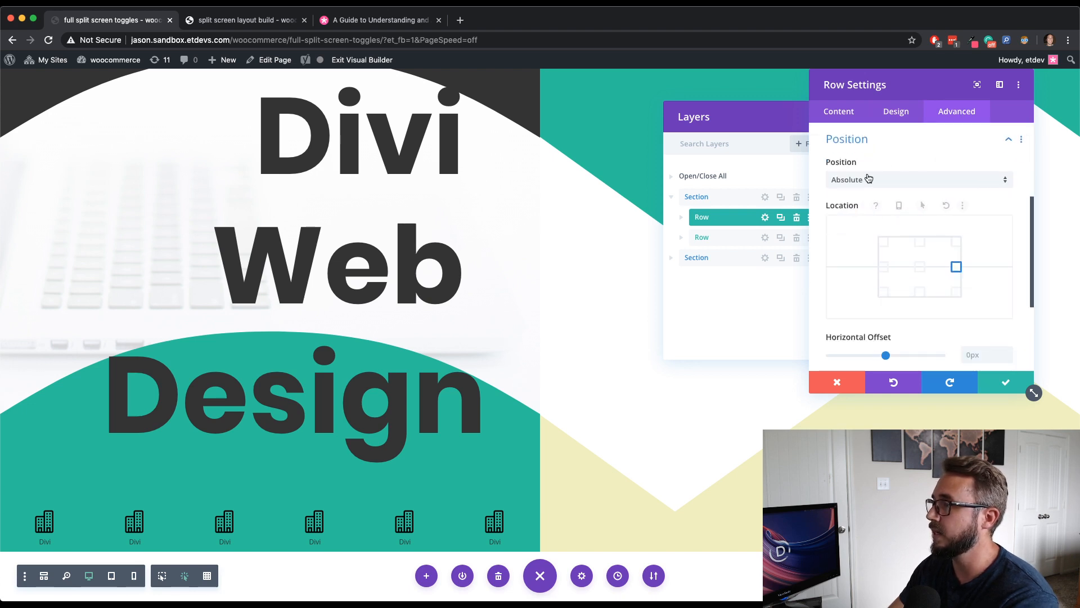
click(883, 163)
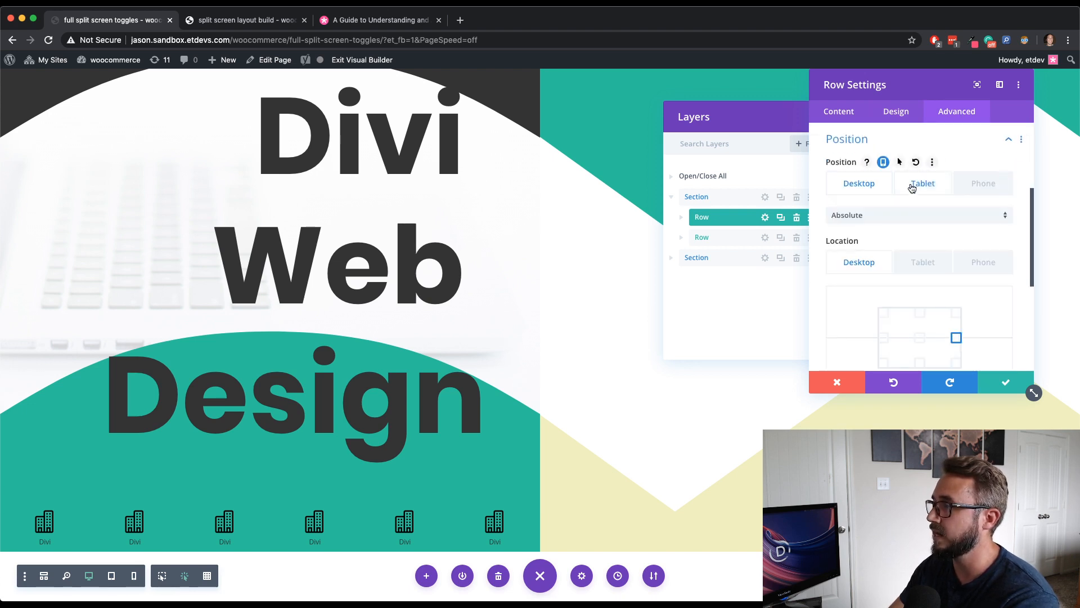
click(912, 185)
click(883, 220)
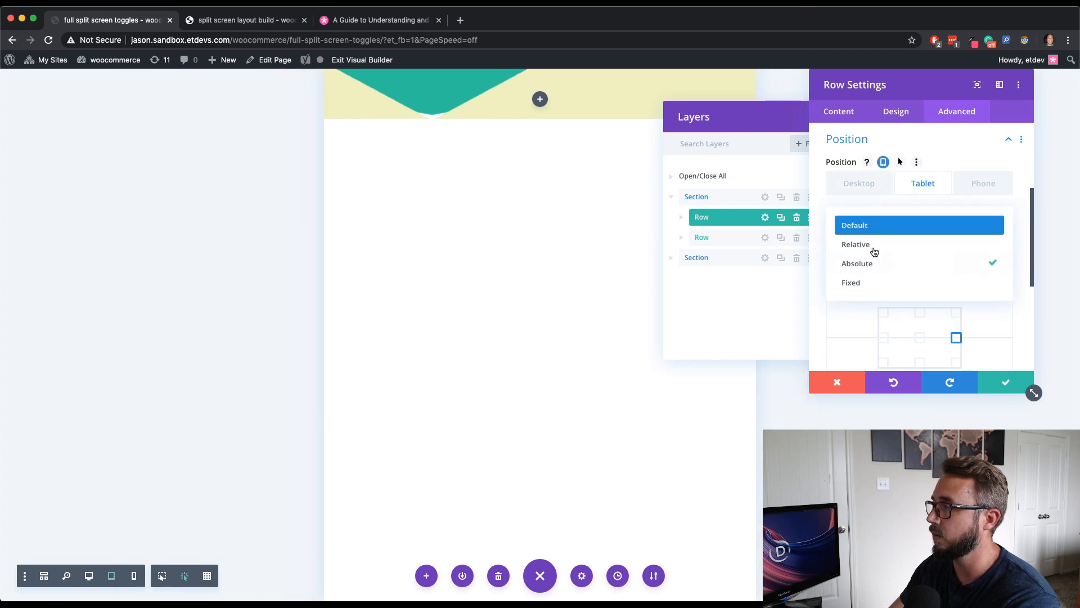
click(871, 245)
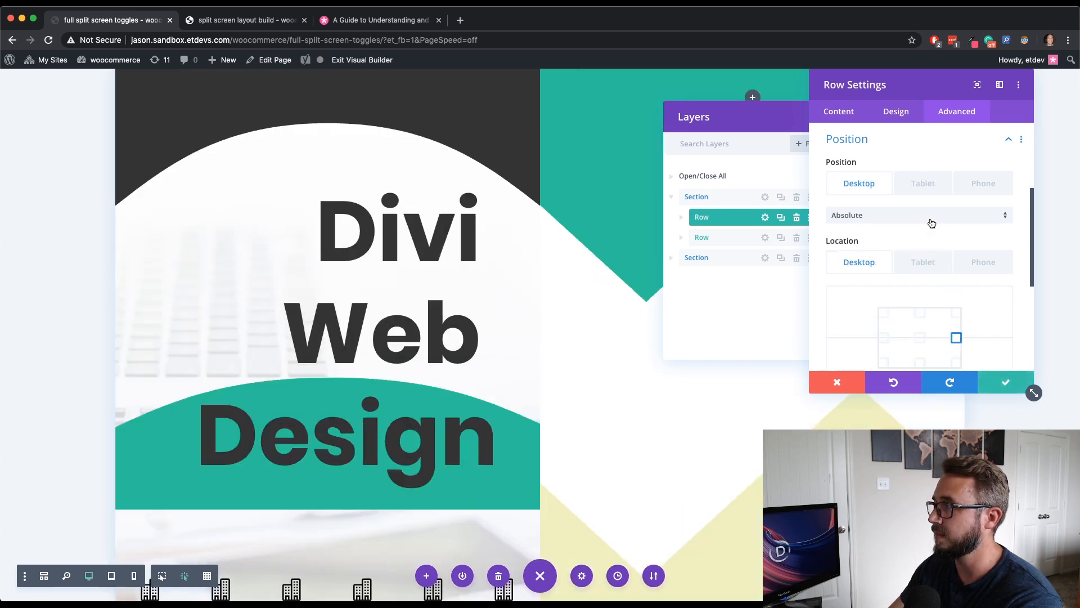
key(Escape)
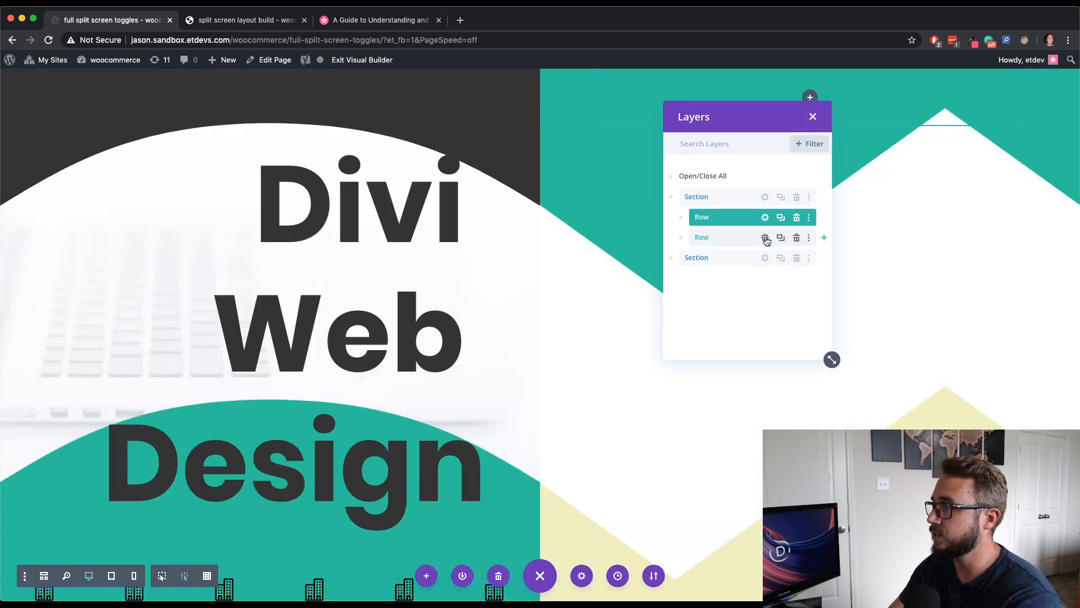
- Set the second row's tablet Position to Relative and save its settings
click(765, 237)
click(902, 115)
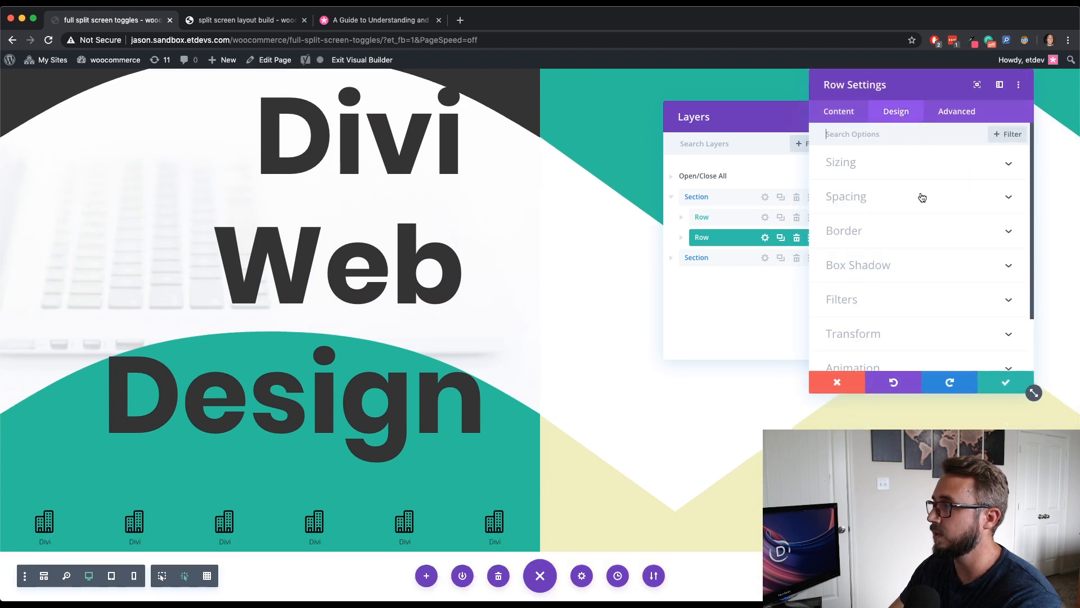
click(954, 115)
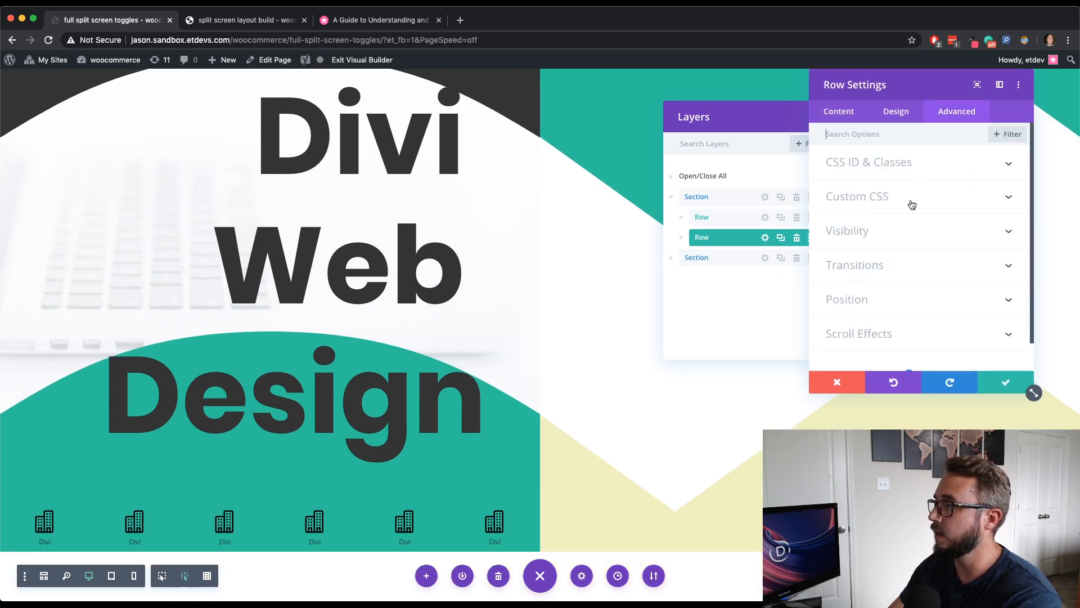
click(892, 299)
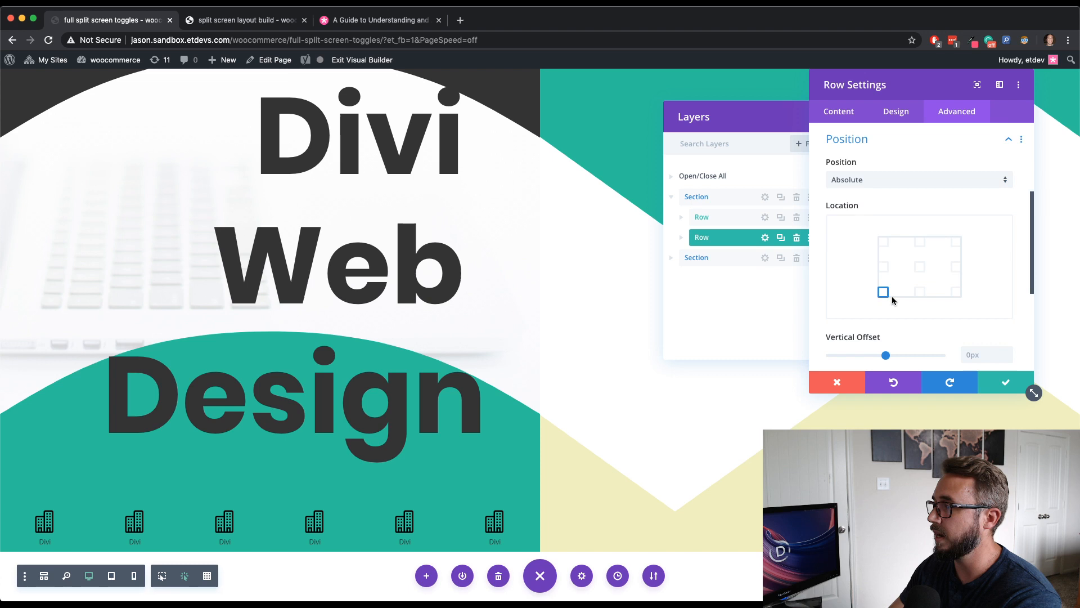
click(897, 185)
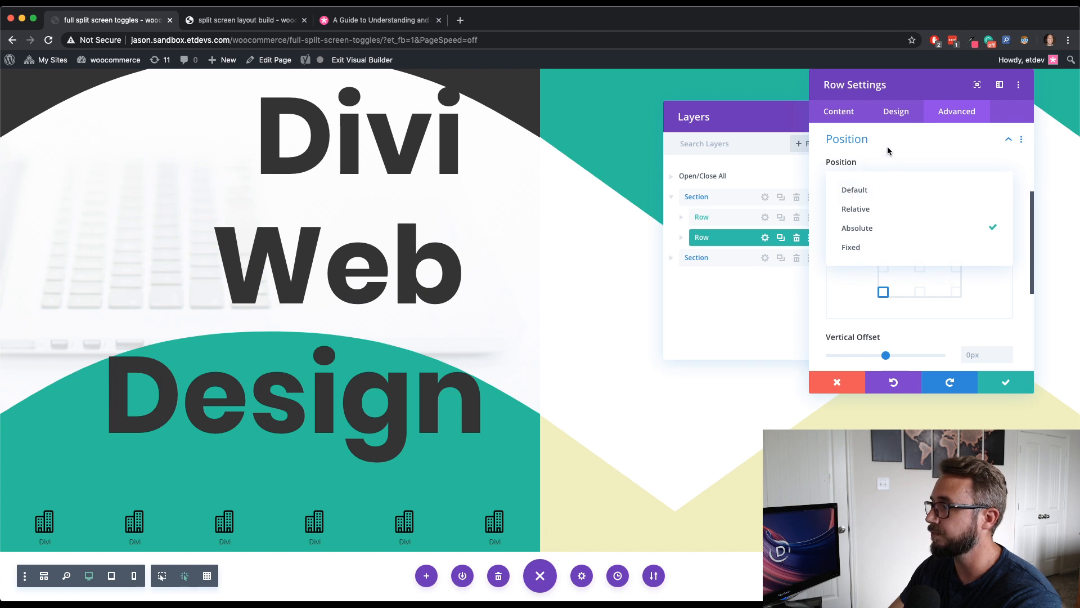
click(883, 163)
click(882, 162)
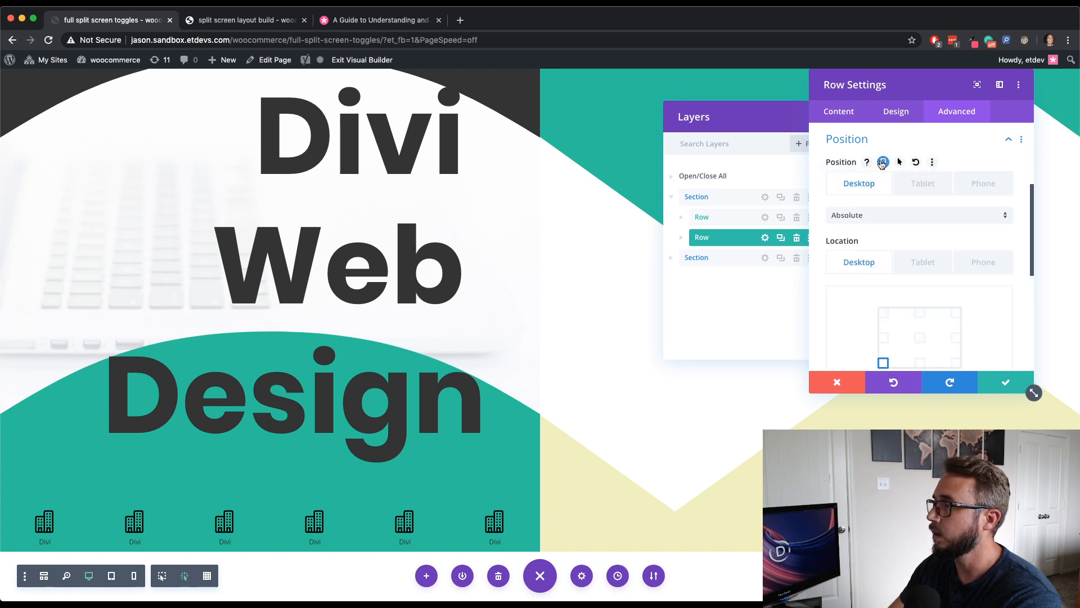
click(907, 185)
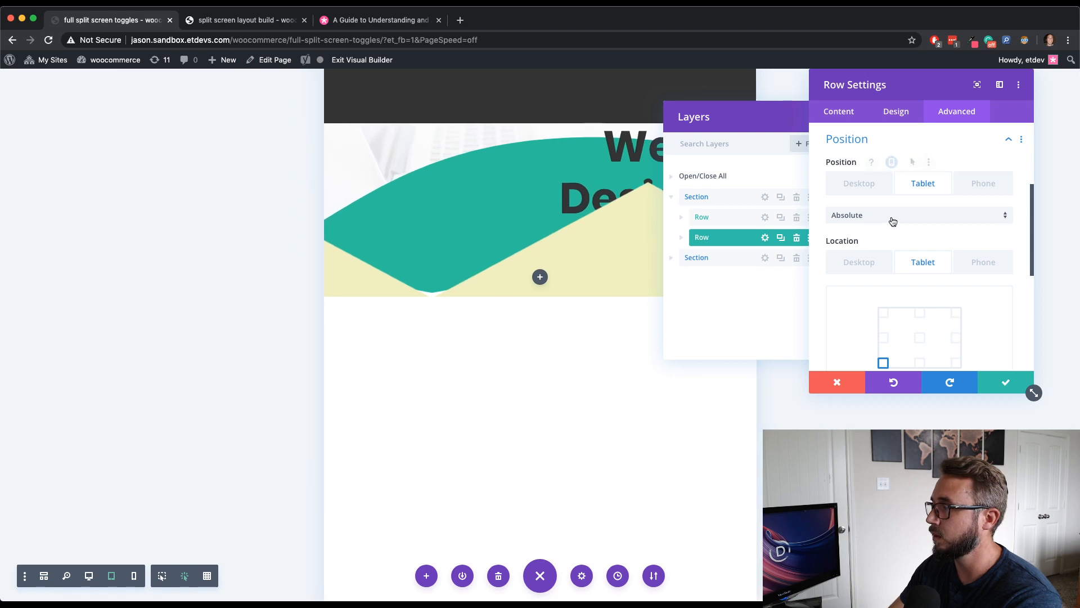
click(892, 215)
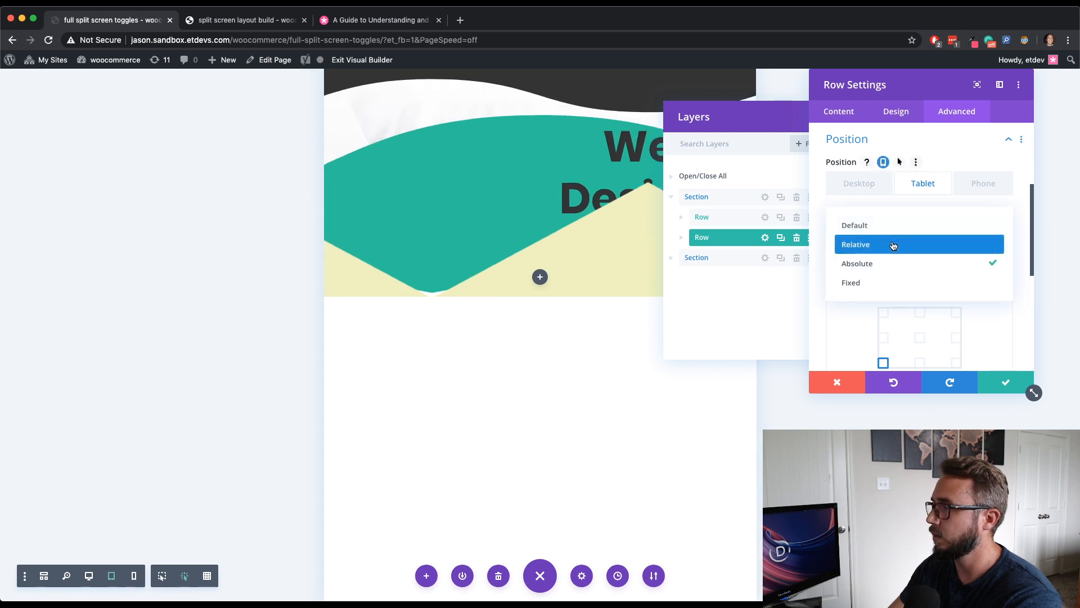
click(892, 244)
scroll(894, 233, down, 1)
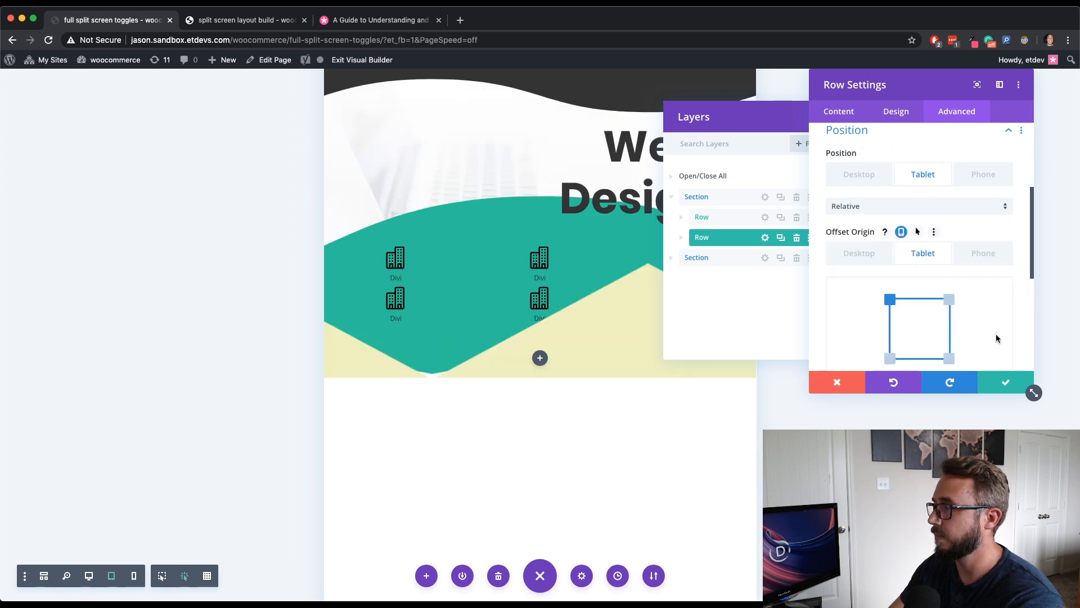
click(1006, 383)
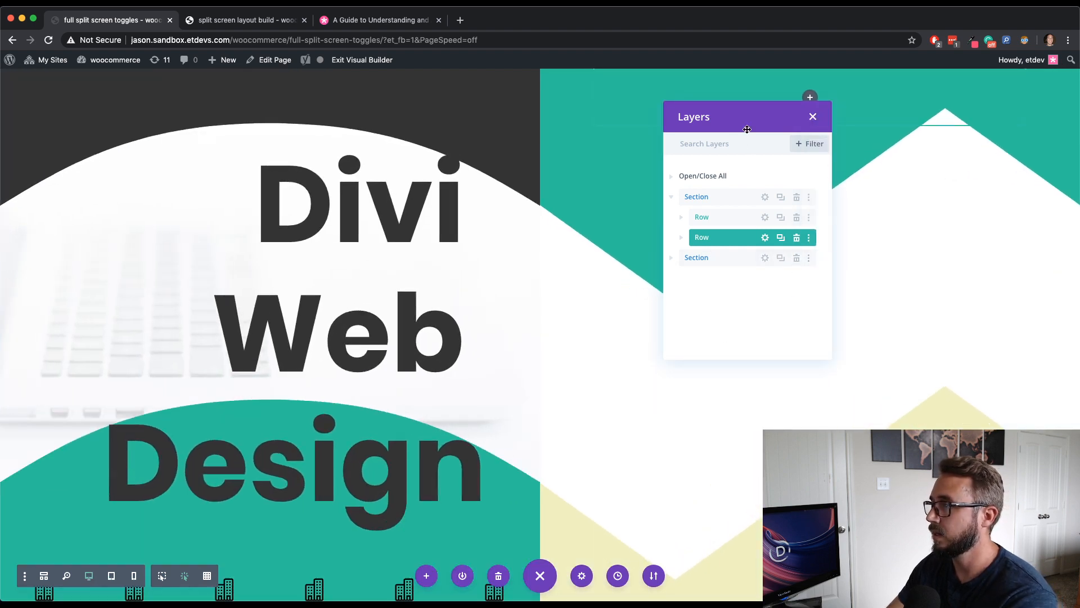
- Open the row in the second section and enable a custom gutter width set to 1
drag(747, 126, 300, 133)
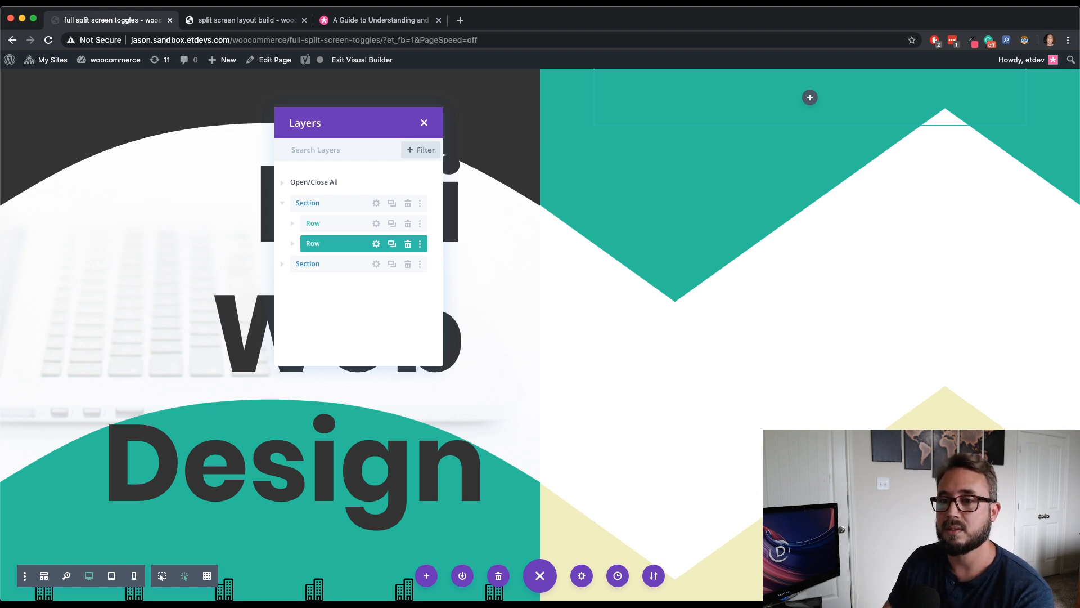
scroll(238, 361, up, 3)
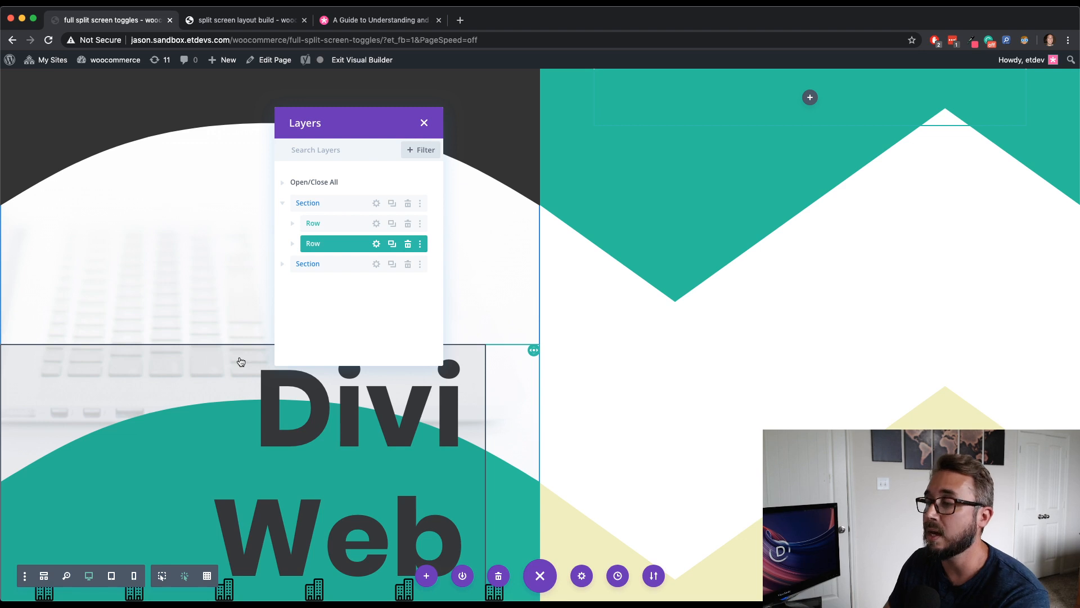
scroll(241, 361, down, 3)
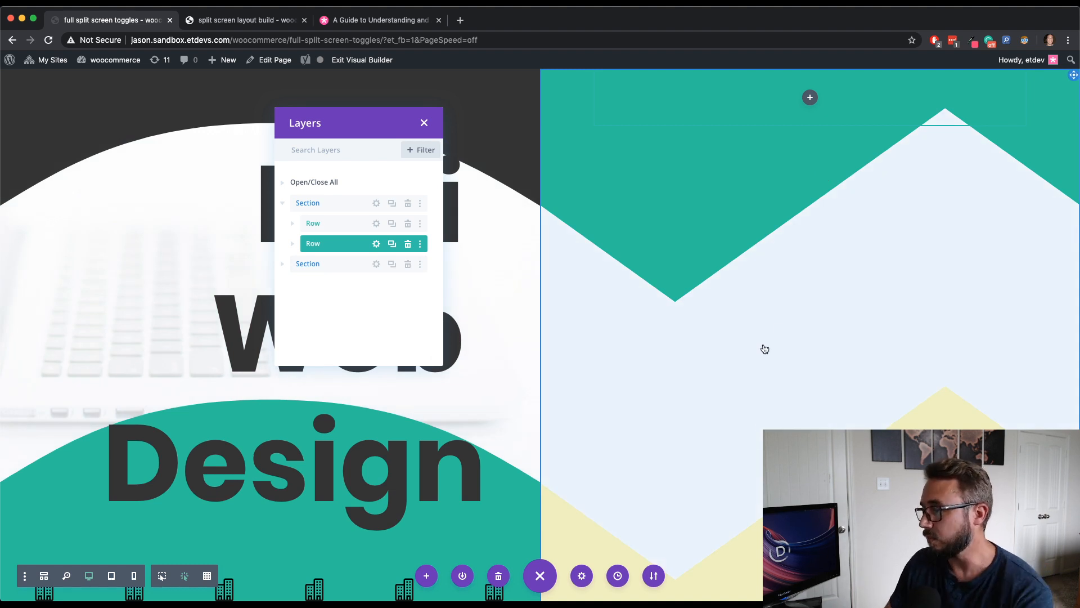
scroll(491, 351, up, 3)
scroll(491, 351, up, 1)
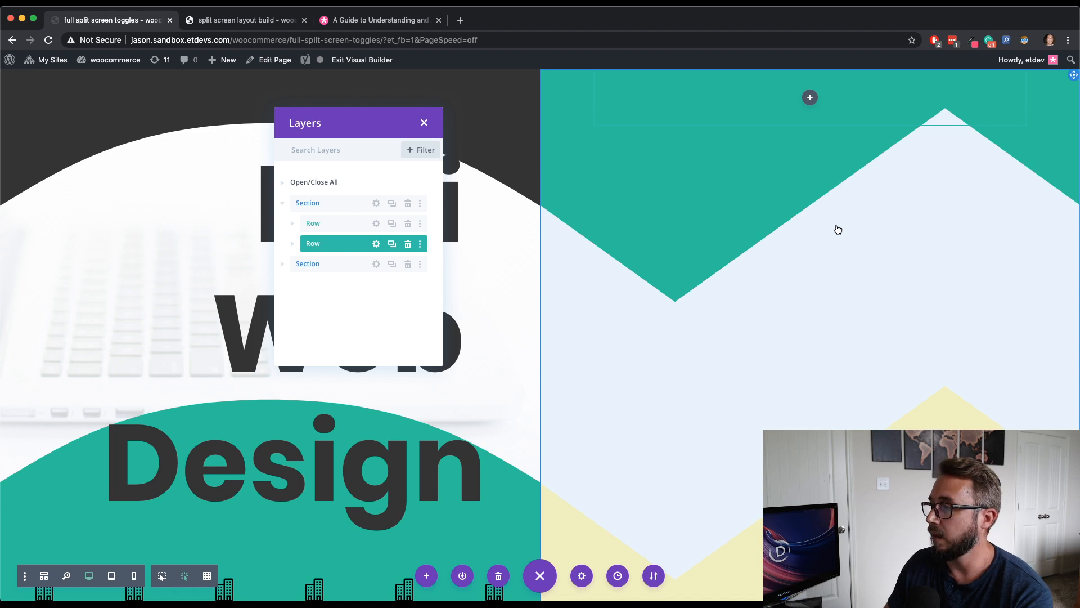
click(284, 266)
drag(371, 125, 230, 108)
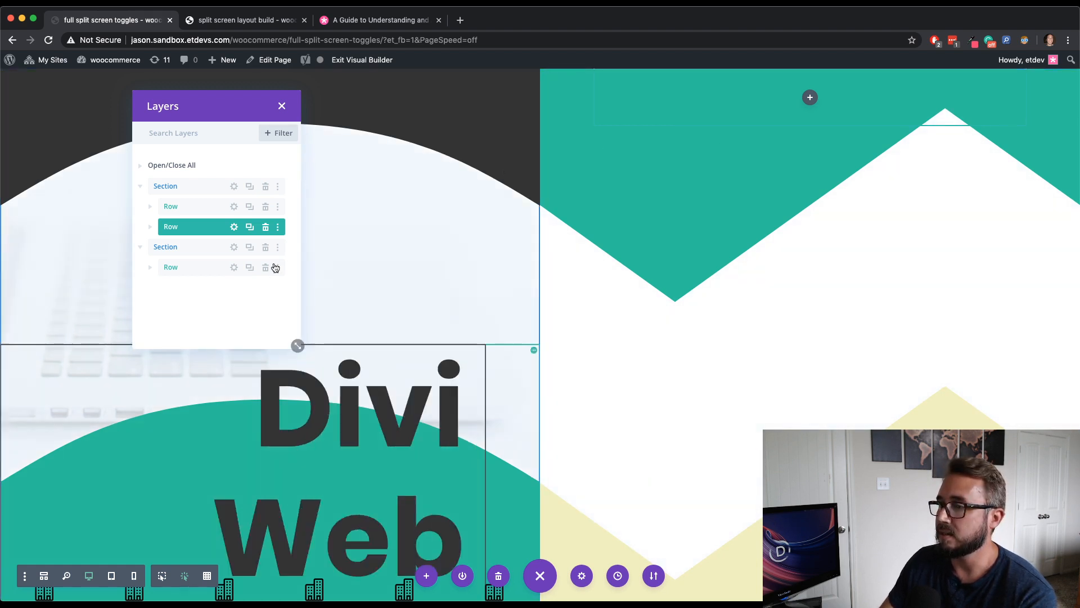
click(234, 268)
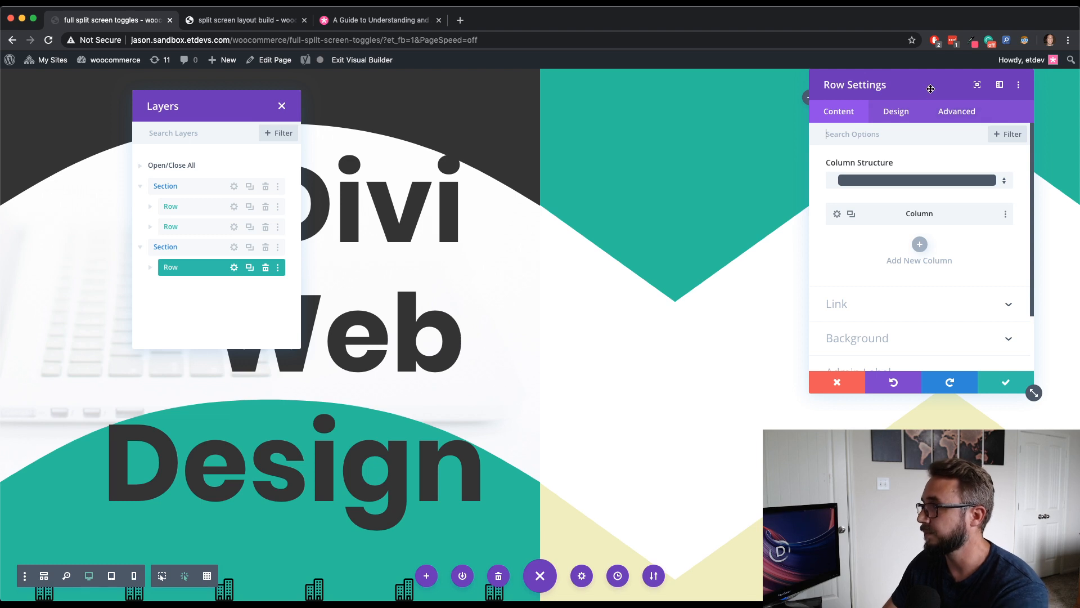
drag(931, 89, 430, 91)
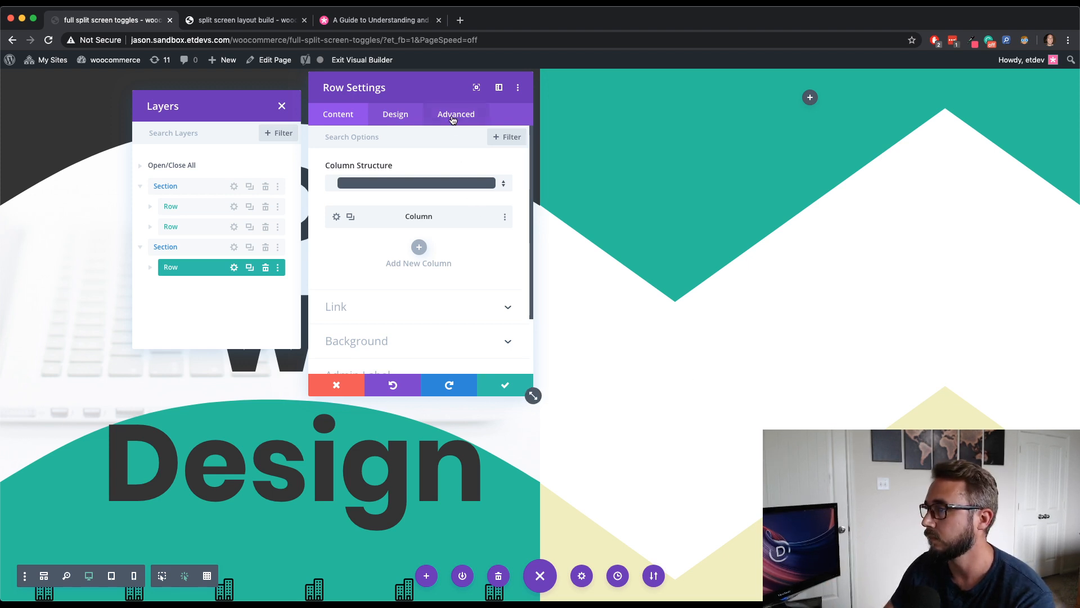
click(419, 114)
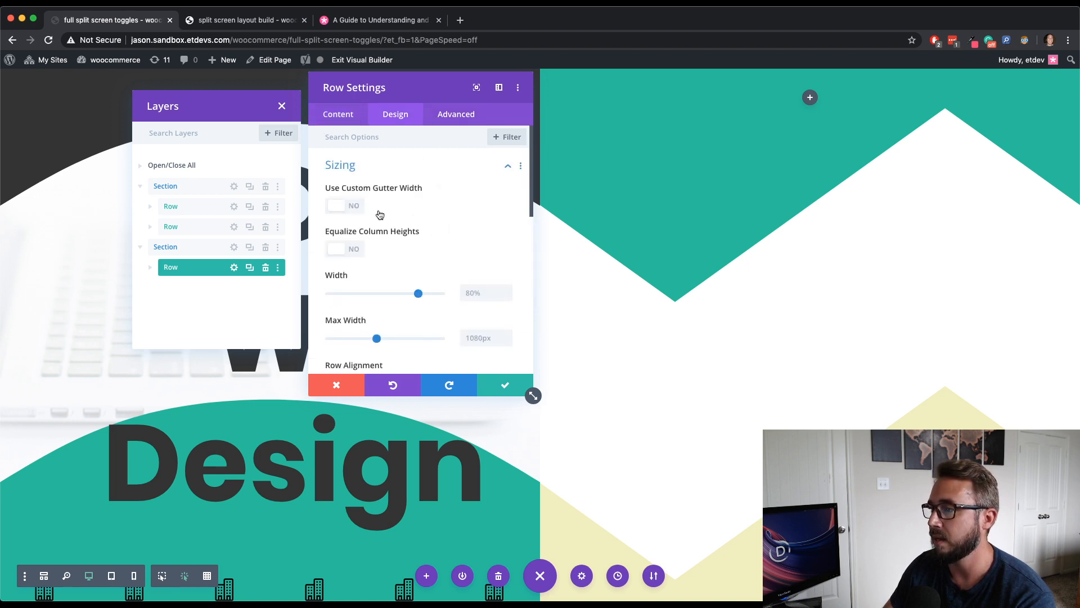
click(345, 205)
drag(403, 250, 326, 251)
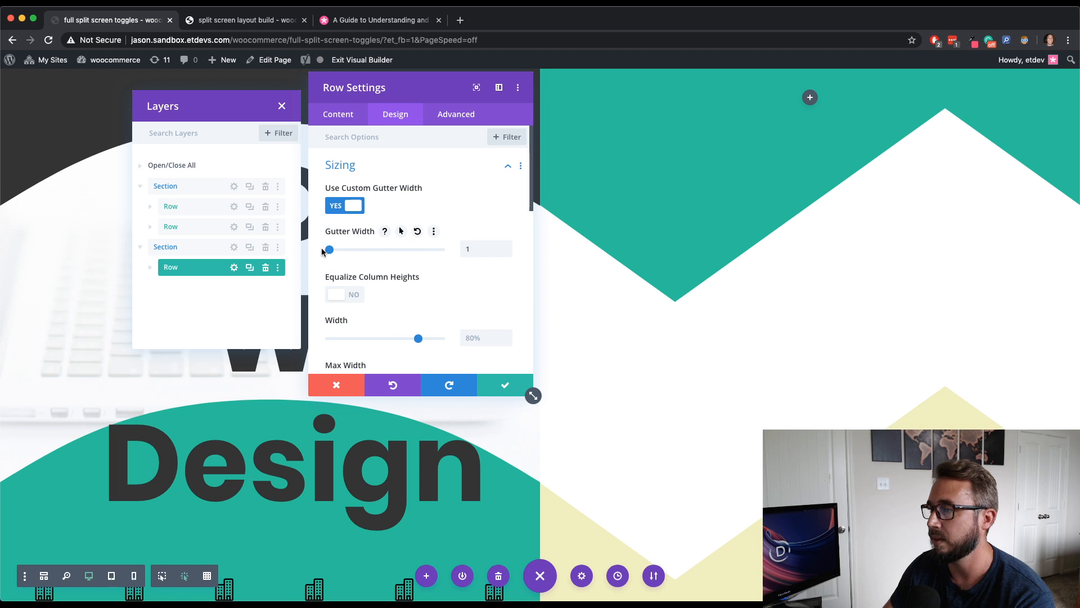
- Set this row's width to 100% and its max width to 100%
scroll(420, 255, down, 2)
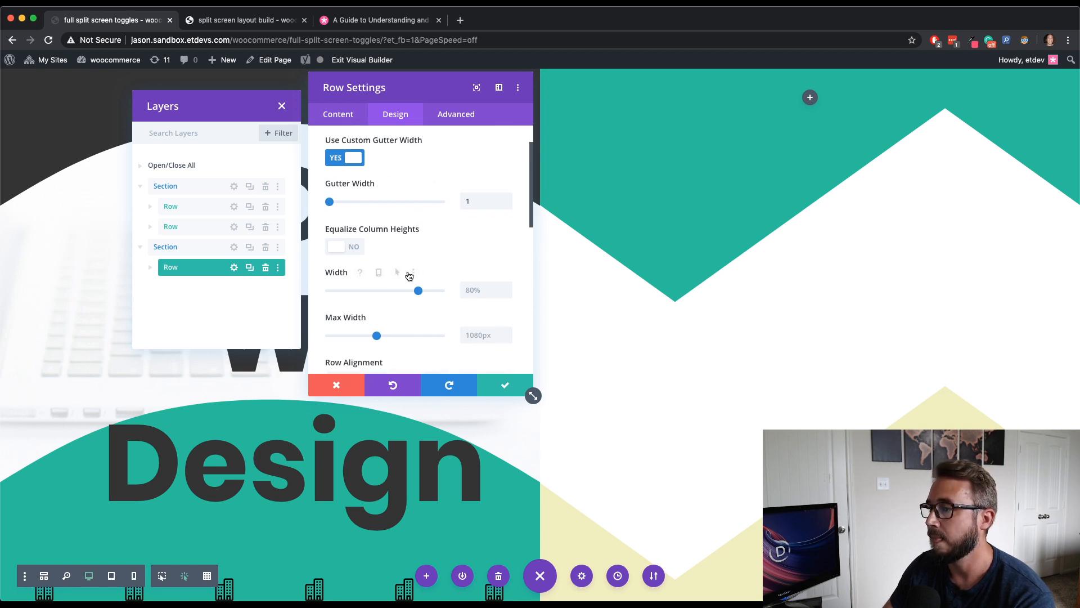
double_click(473, 286)
text(100)
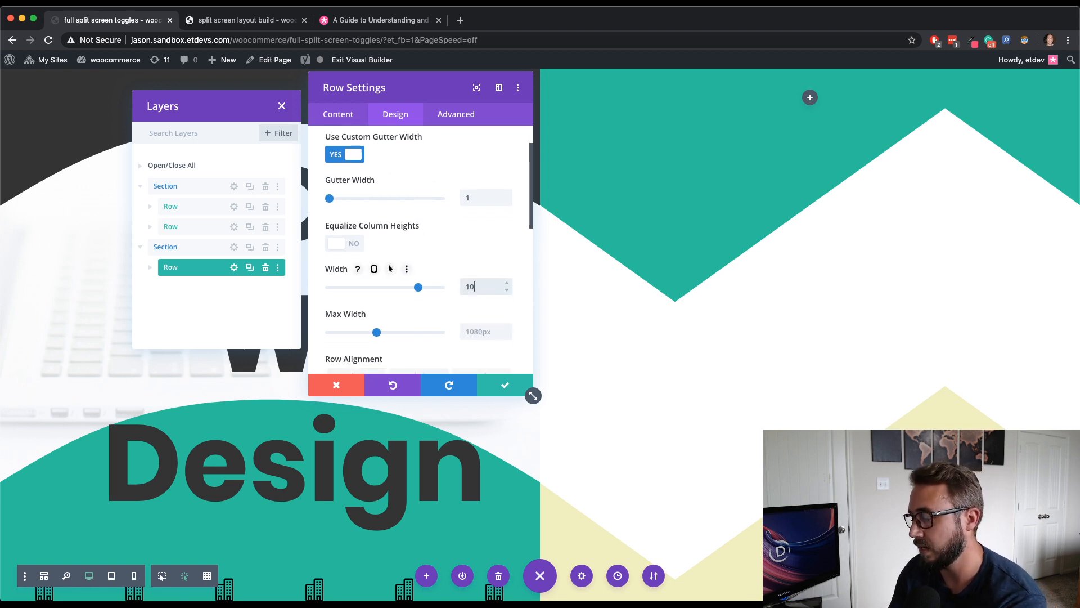
click(473, 332)
text(100)
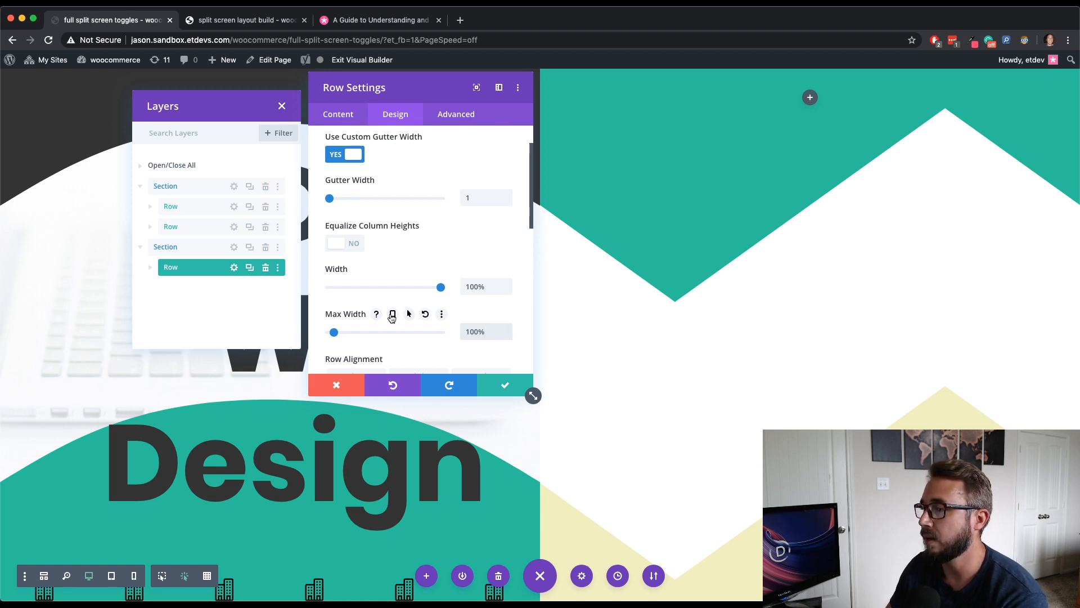
- Enable responsive Max Width values for the row and review its tablet setting before returning to desktop
click(392, 315)
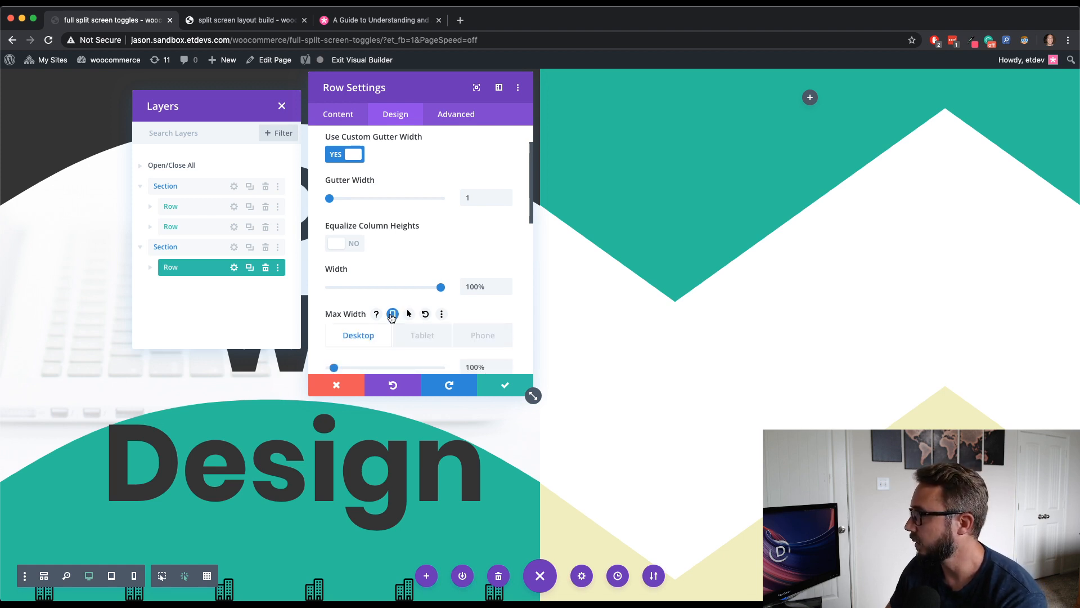
click(421, 336)
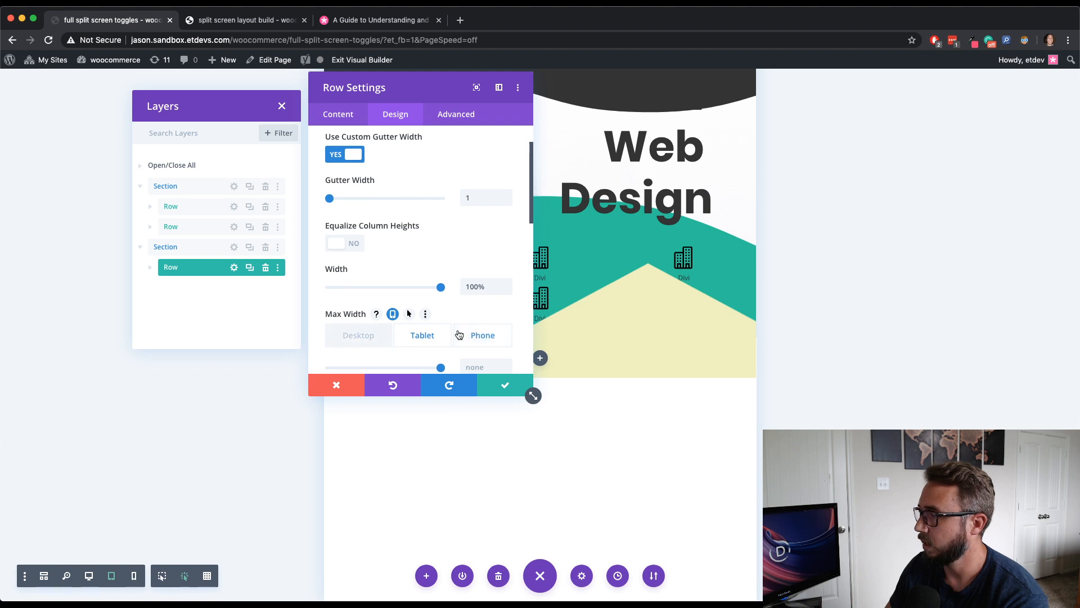
scroll(456, 332, down, 2)
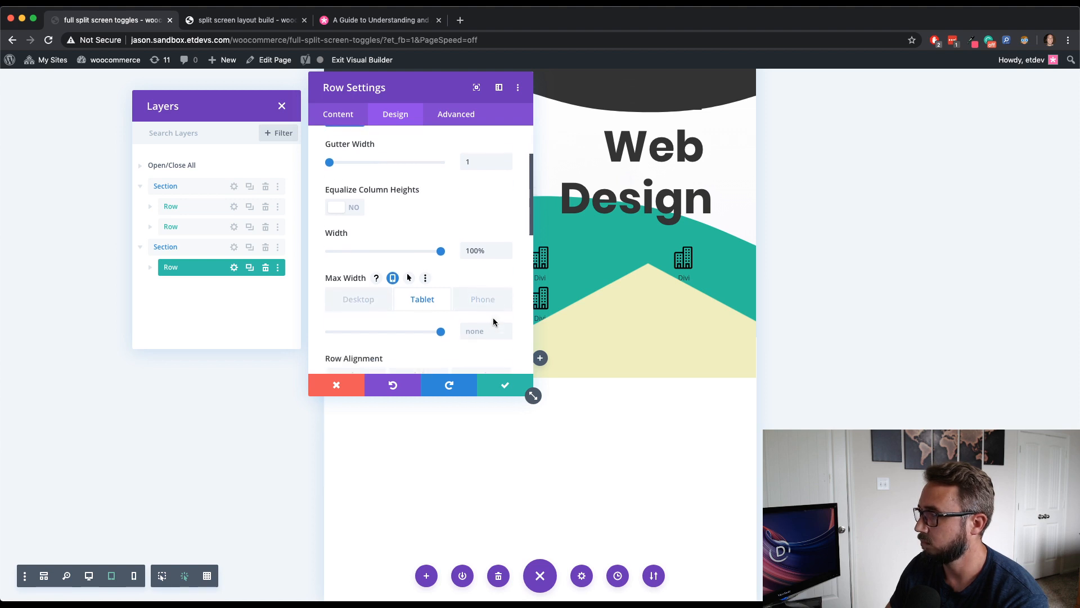
click(356, 294)
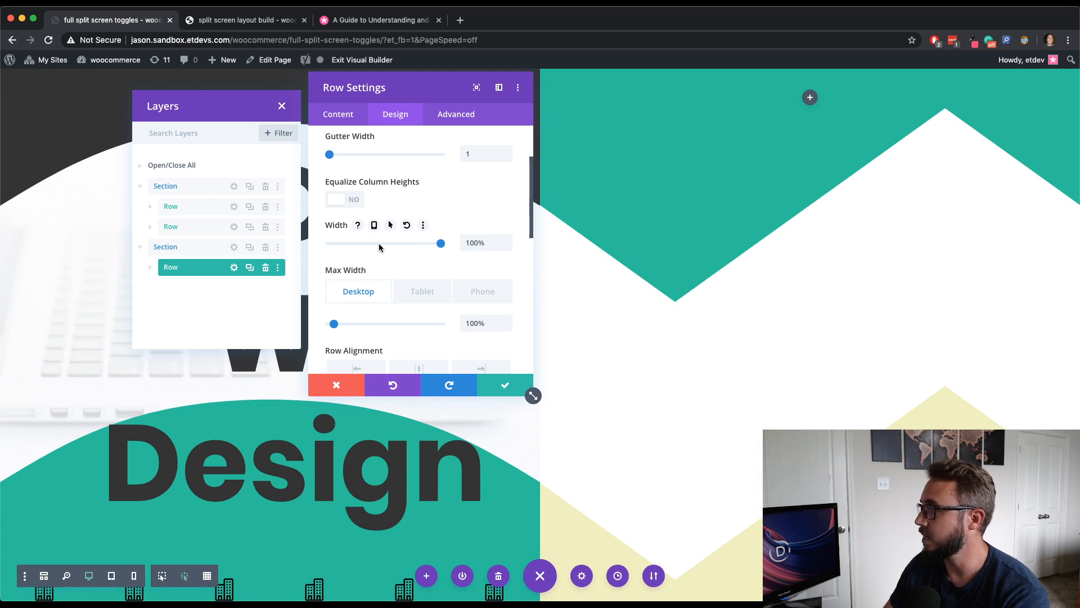
- Set the row's height to 100% and save the row settings
scroll(426, 254, down, 3)
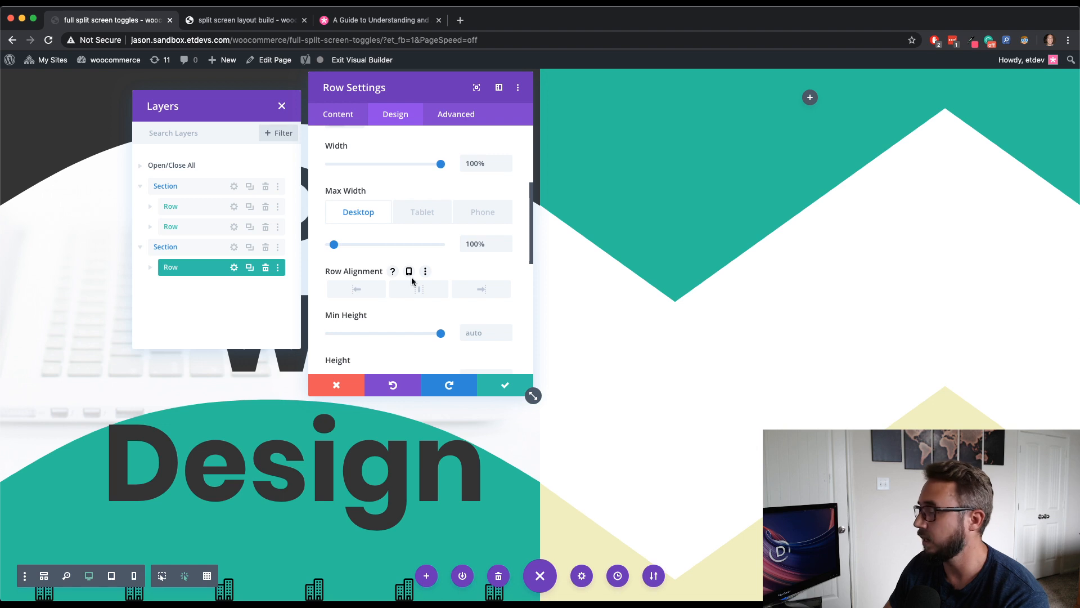
scroll(410, 277, down, 3)
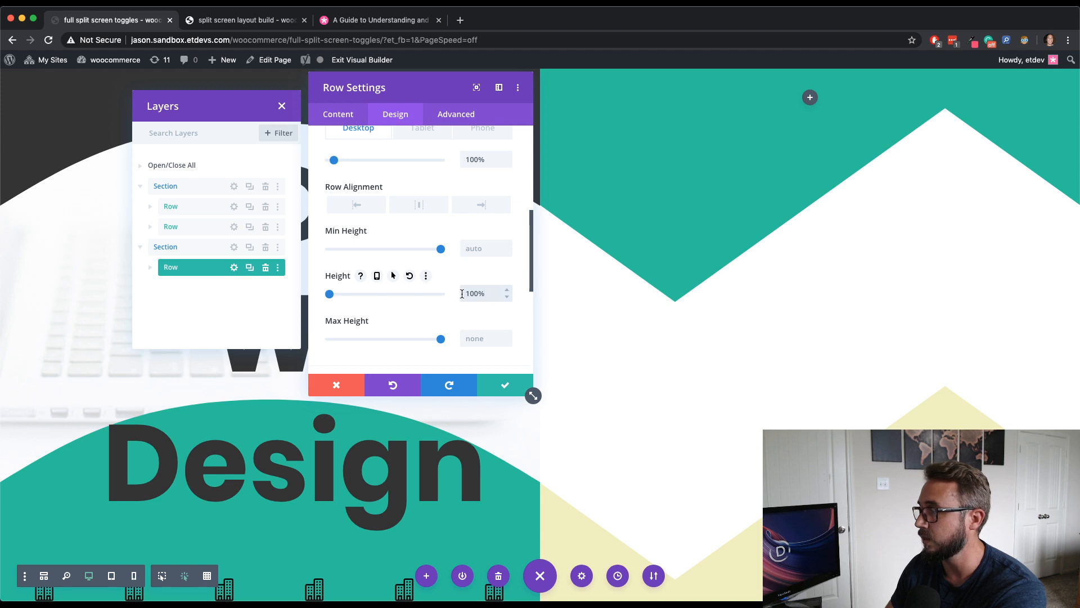
click(506, 388)
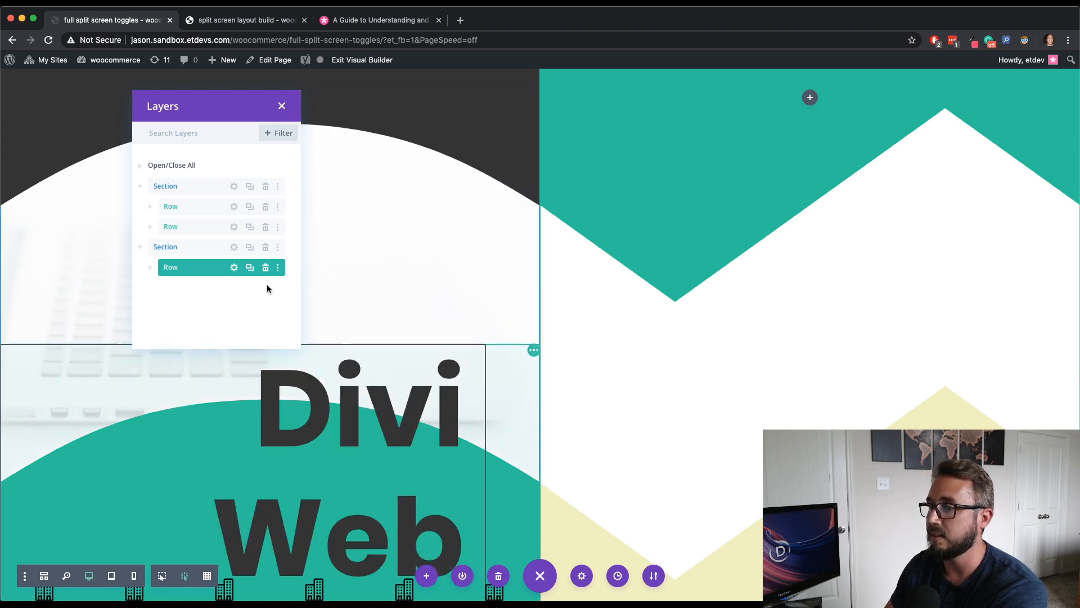
- Add the custom CSS height: 100%; to the column's main element and save the column settings
click(234, 268)
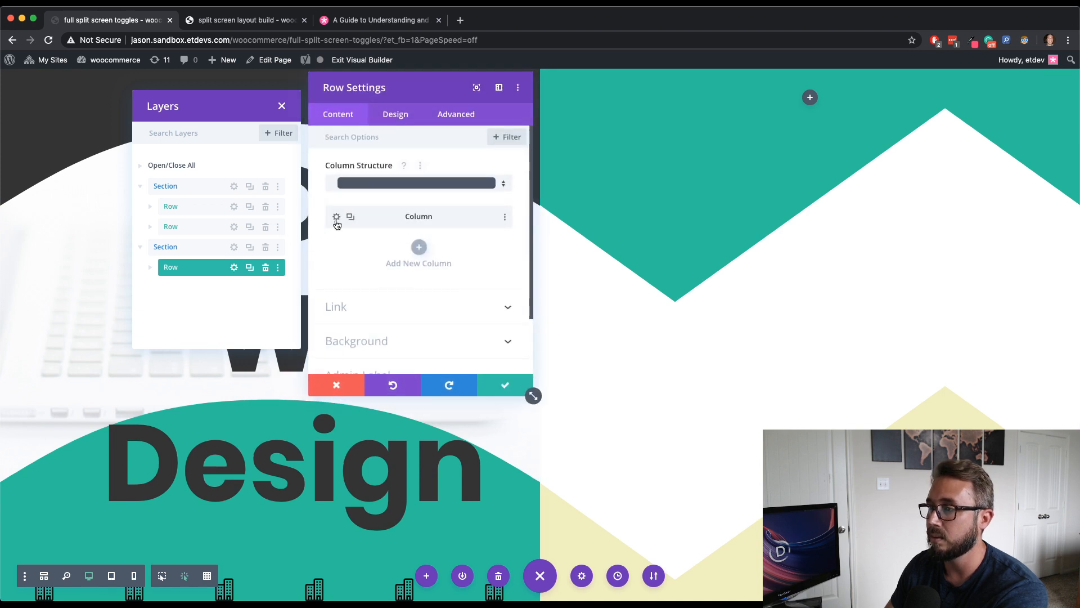
click(337, 220)
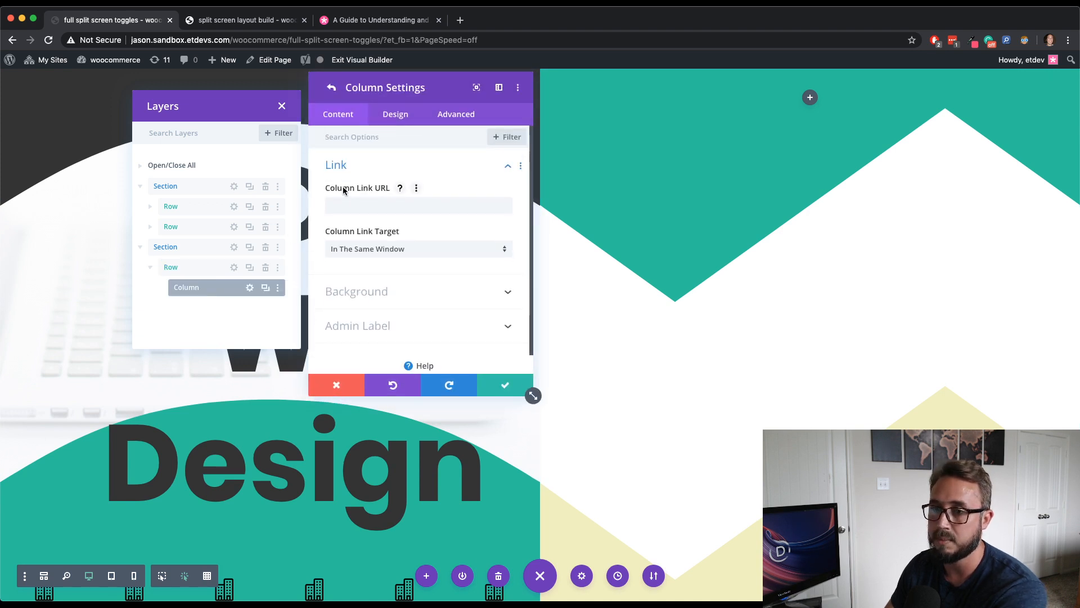
click(455, 117)
click(431, 208)
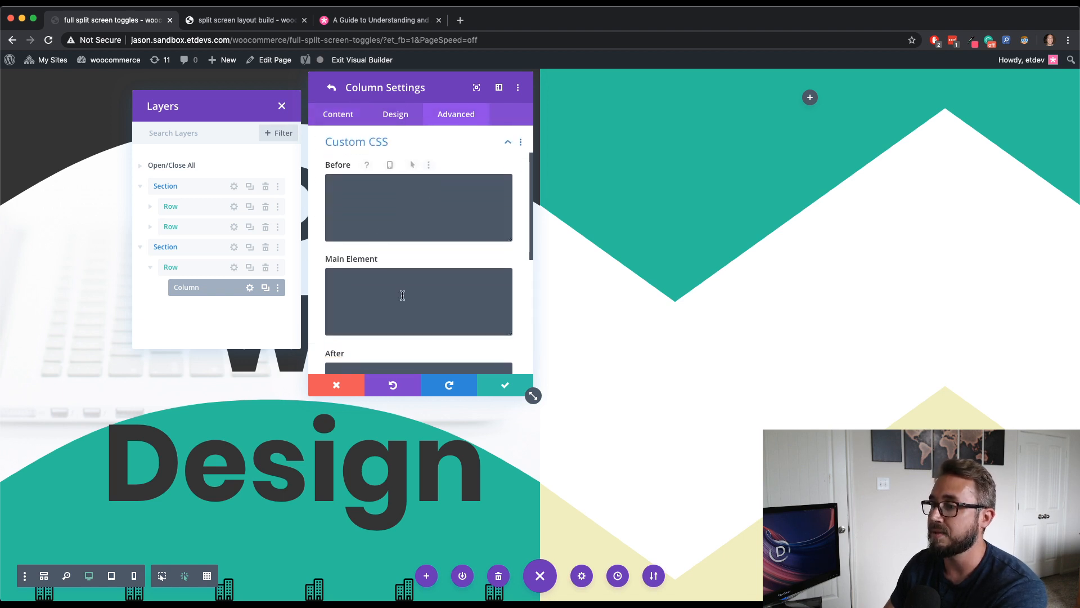
click(399, 281)
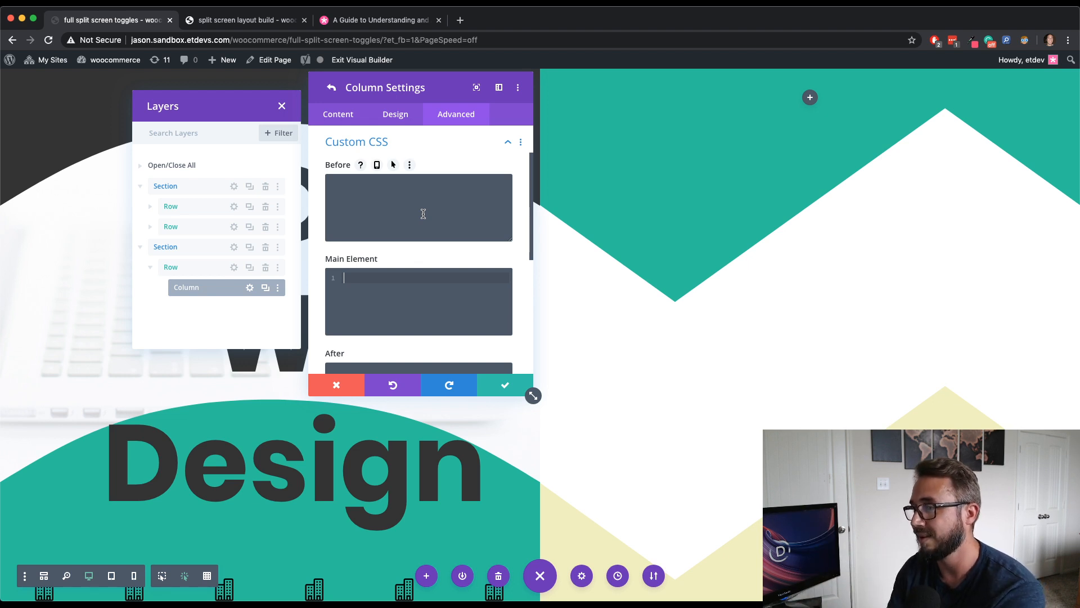
text(height)
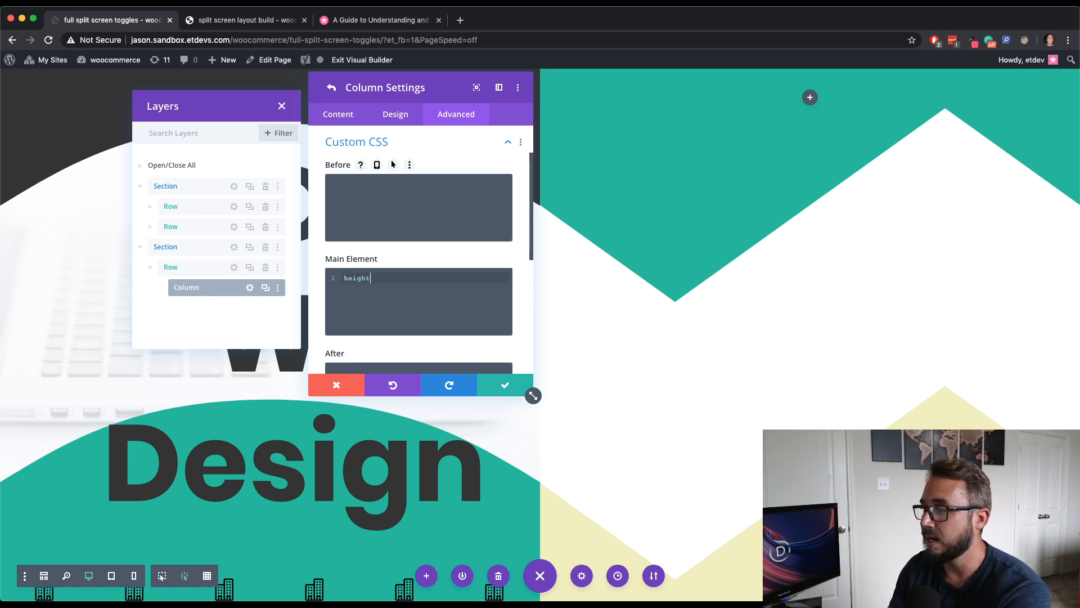
text(: 100)
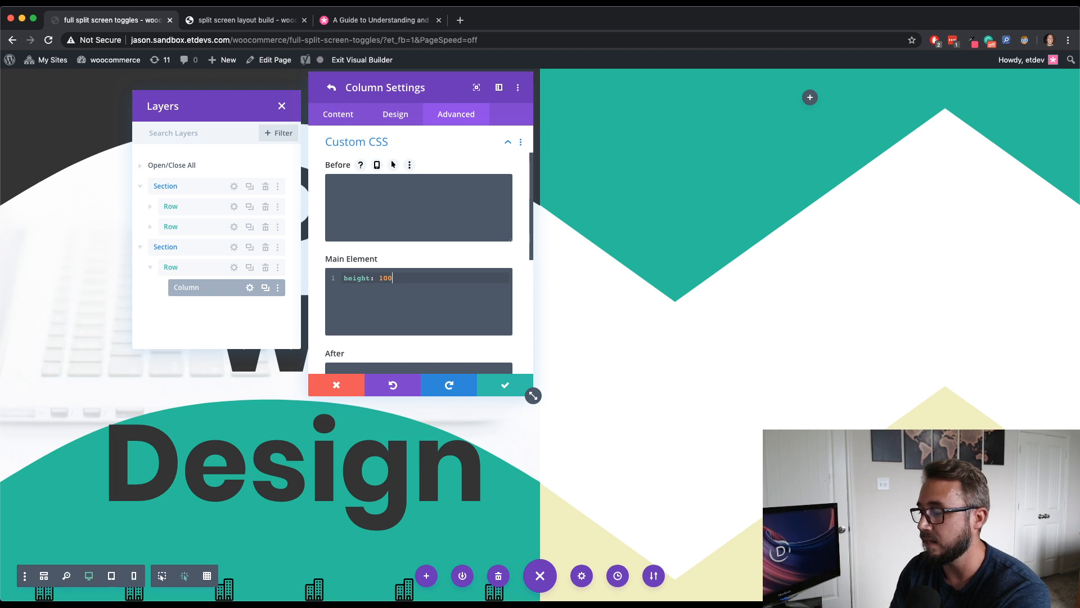
text(%;)
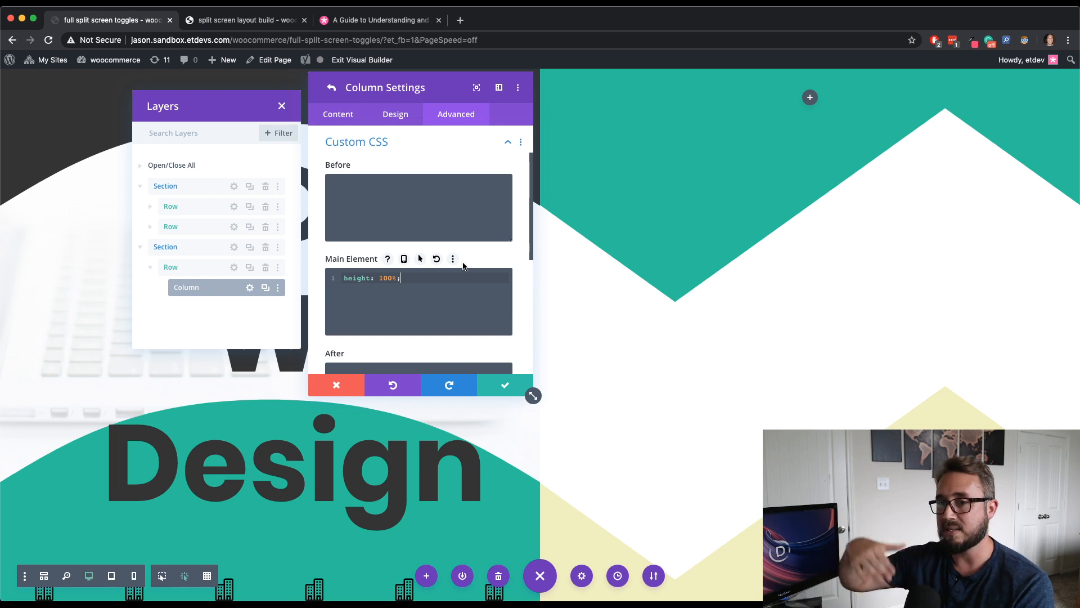
click(504, 385)
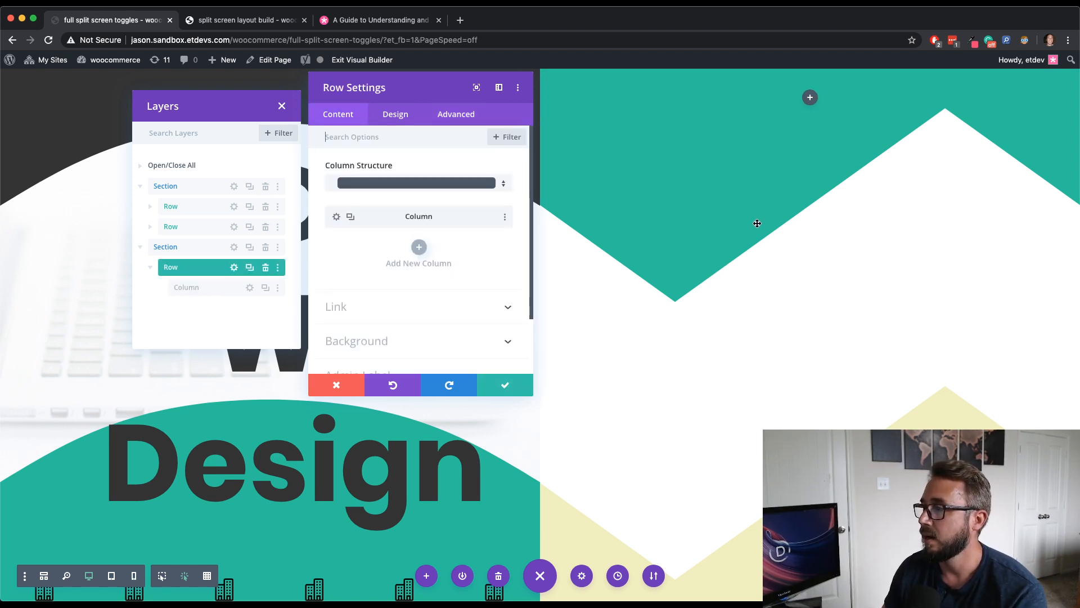
- Insert a Toggle module into the second section's column
click(810, 98)
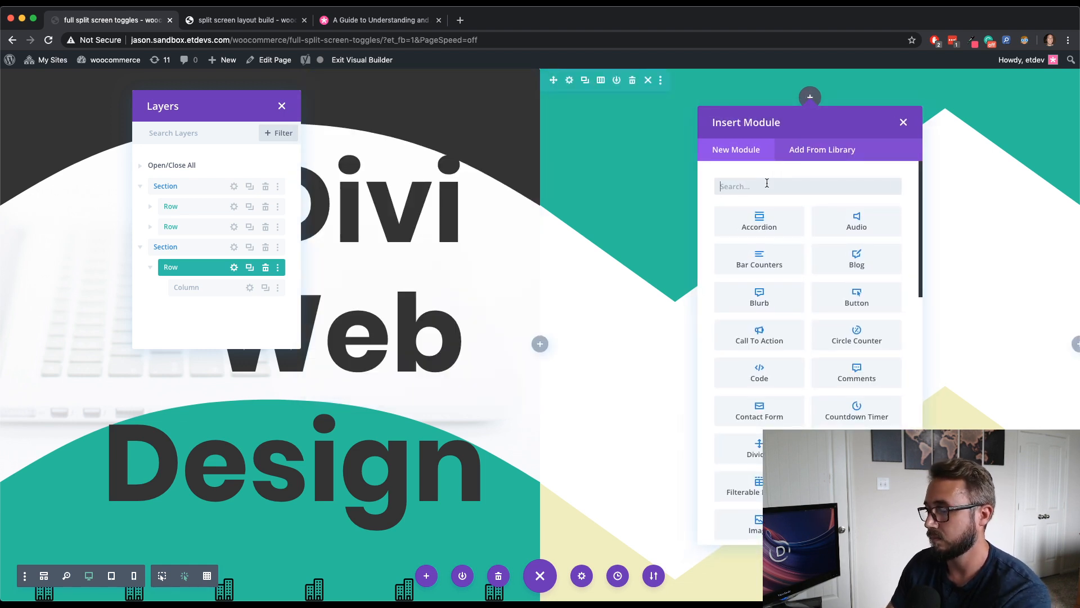
text(tog)
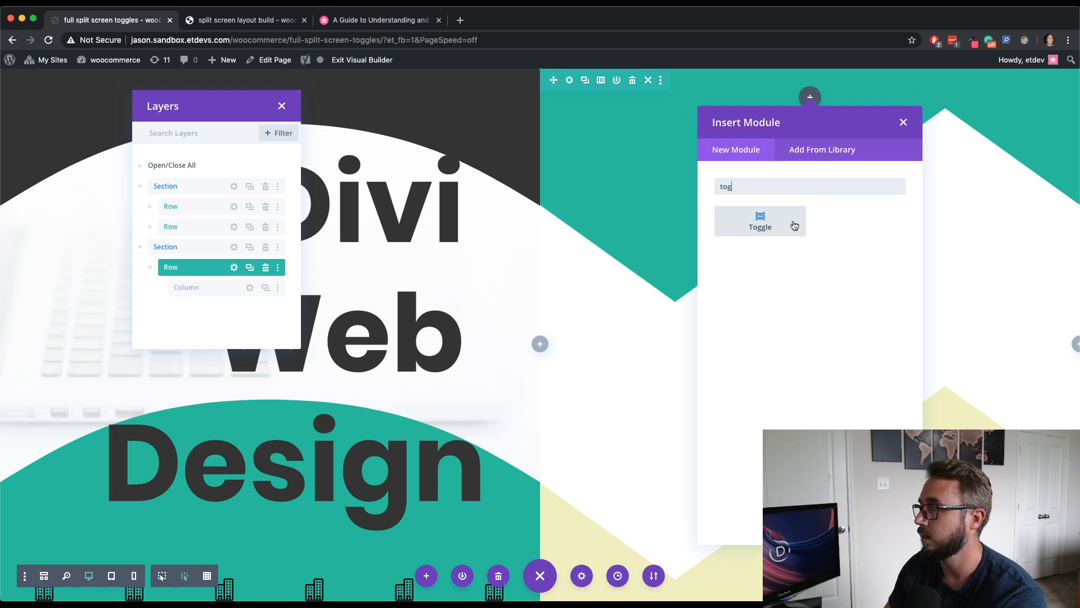
click(795, 225)
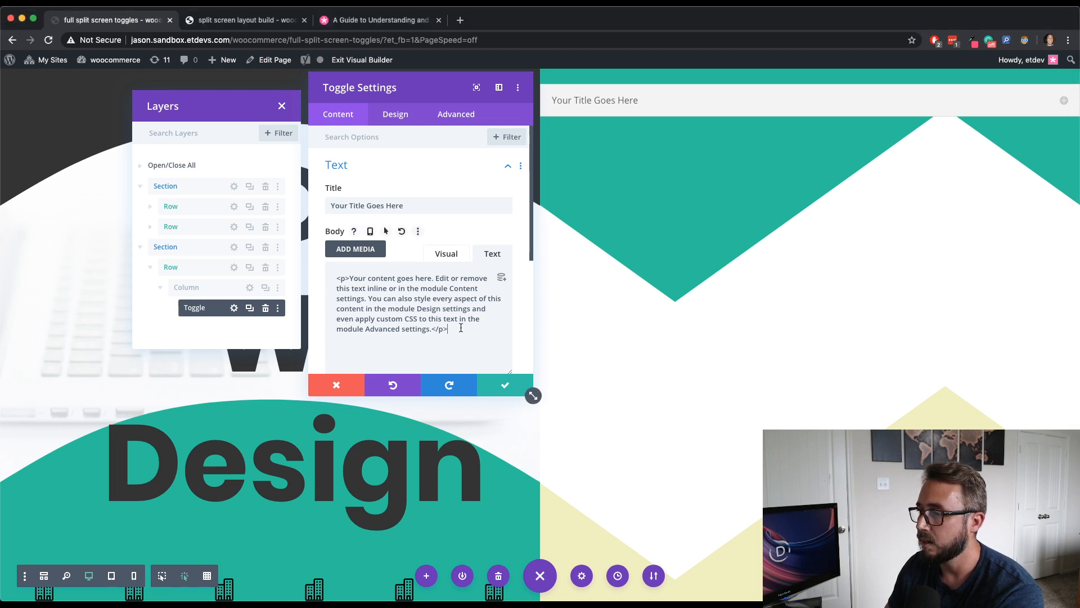
- Replace the toggle's body text with pasted content ending in a '| Learn More >' link
drag(461, 331, 323, 281)
text(Your content goes here. Edit or remove this text inline or in the module Content settings. Your content goes here.  <a href="#">| Learn More ></a>)
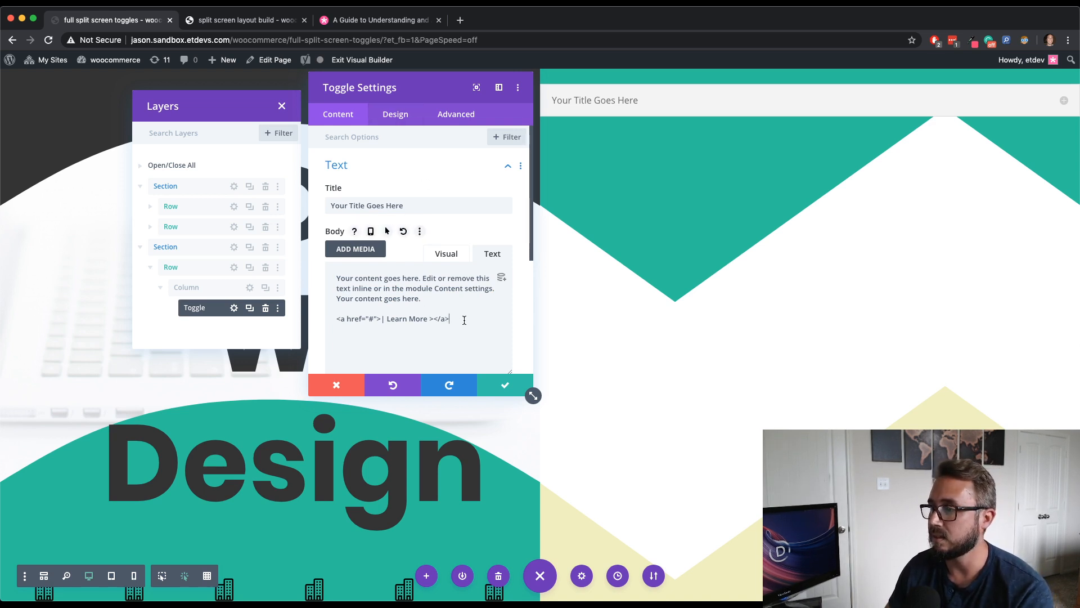
drag(464, 320, 333, 318)
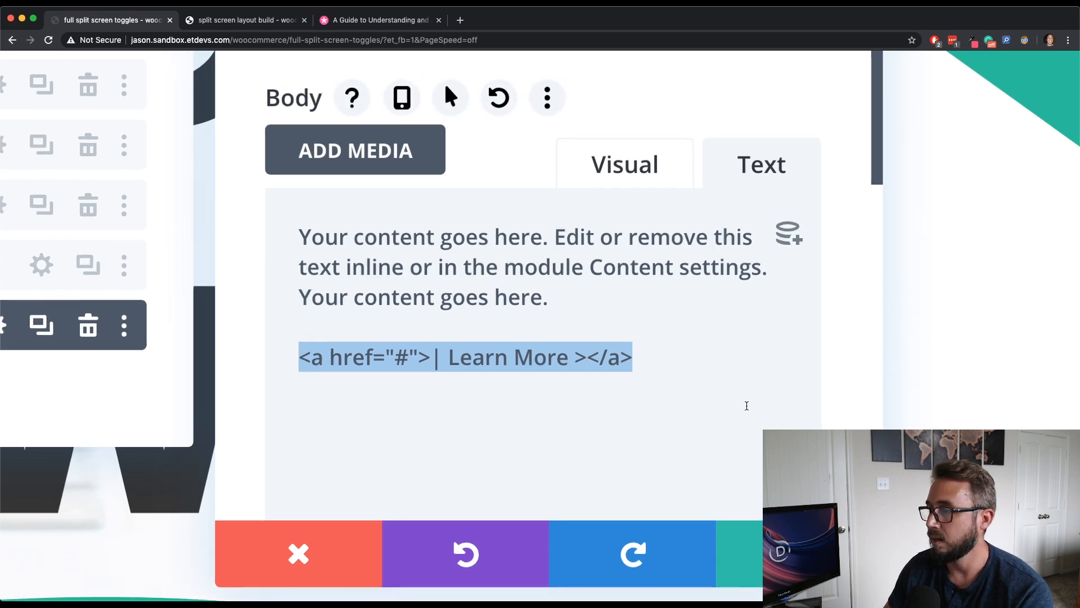
scroll(747, 406, down, 5)
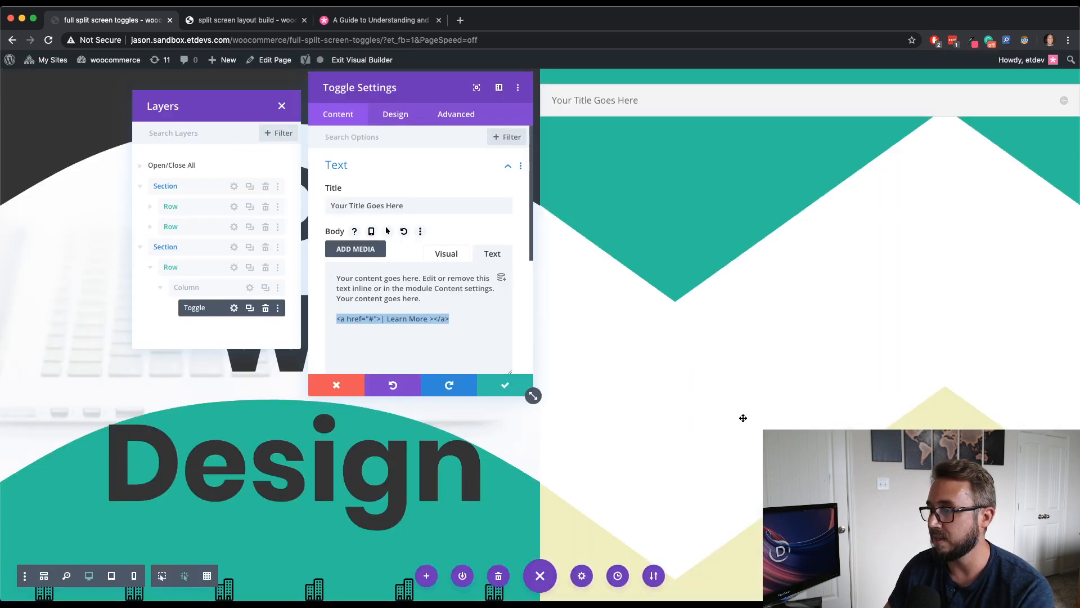
click(471, 340)
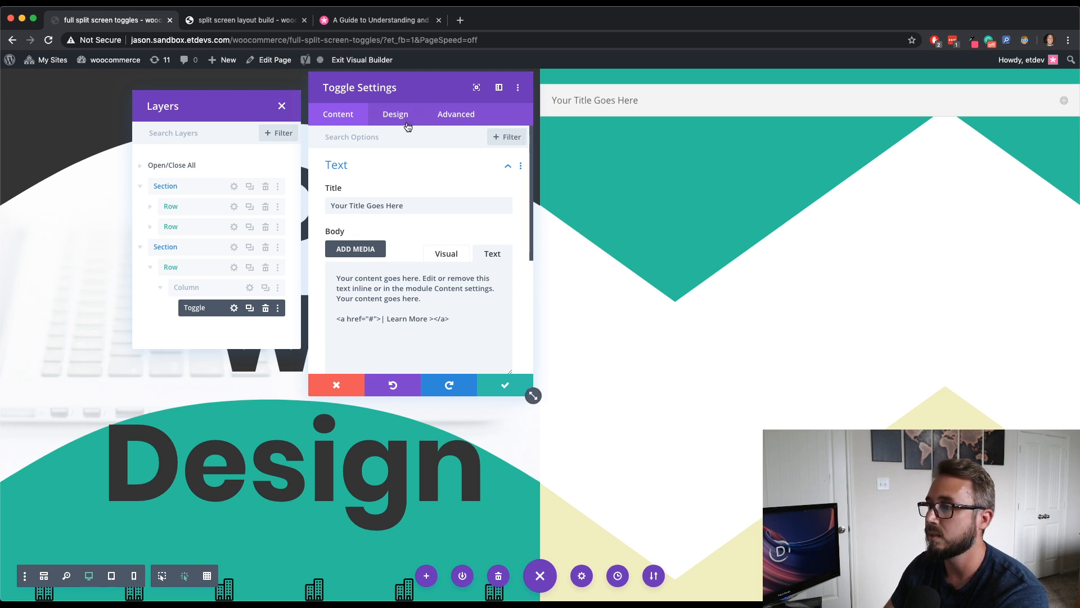
- Set the toggle icon color to black, enable custom icon size and set the icon font size to 40px
drag(417, 92, 406, 89)
click(392, 114)
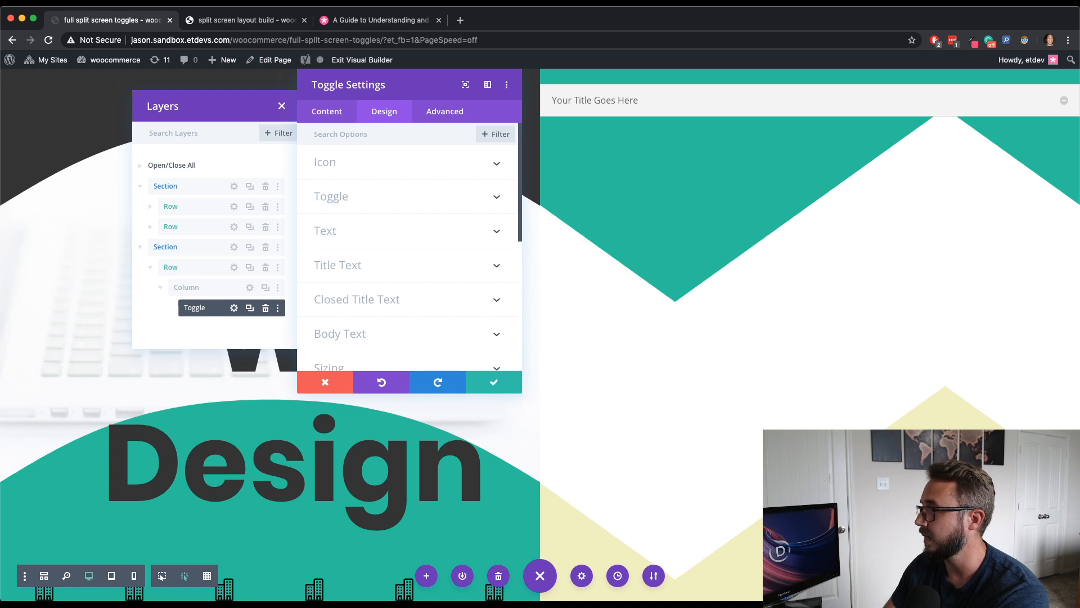
click(394, 171)
click(354, 213)
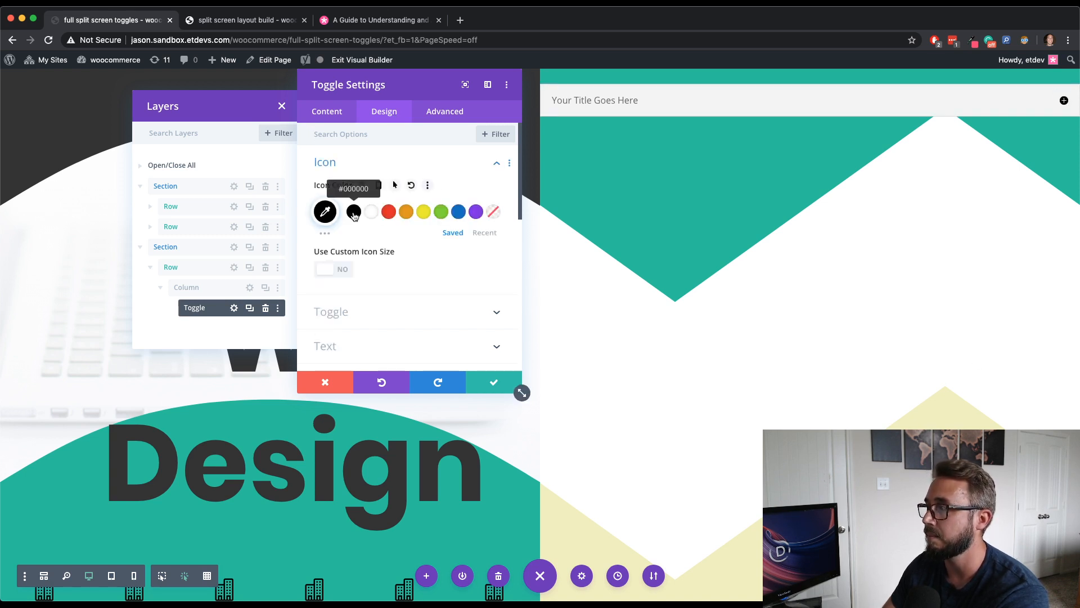
click(342, 272)
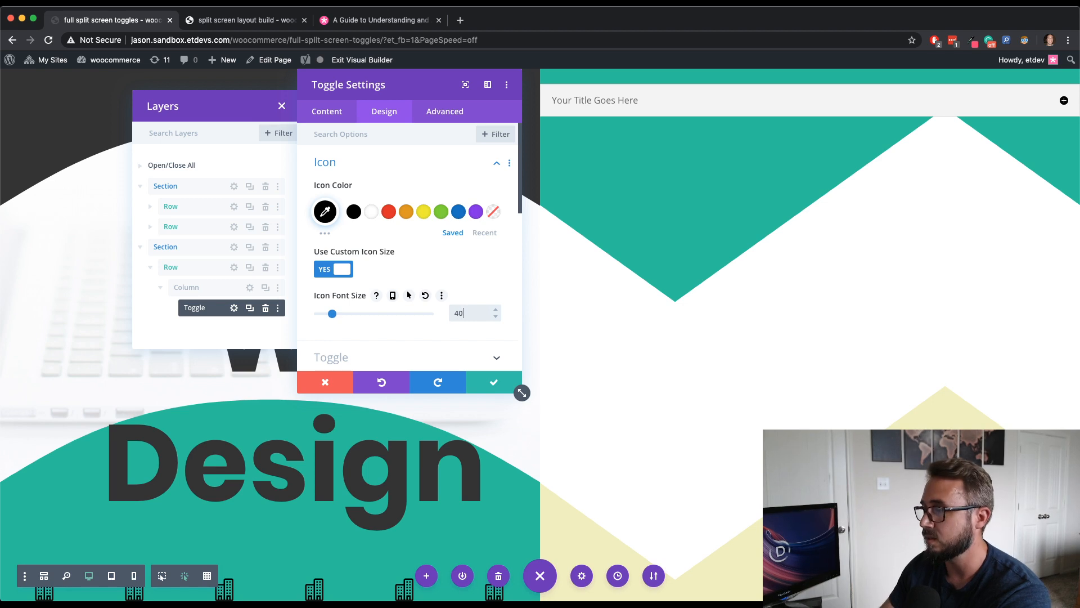
text(0px)
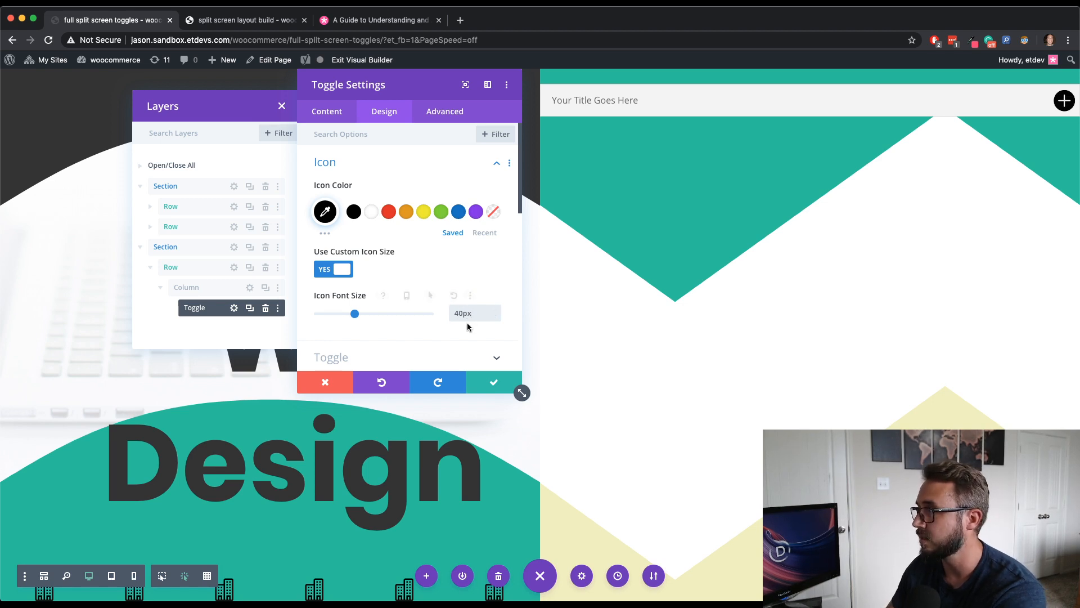
scroll(467, 323, down, 2)
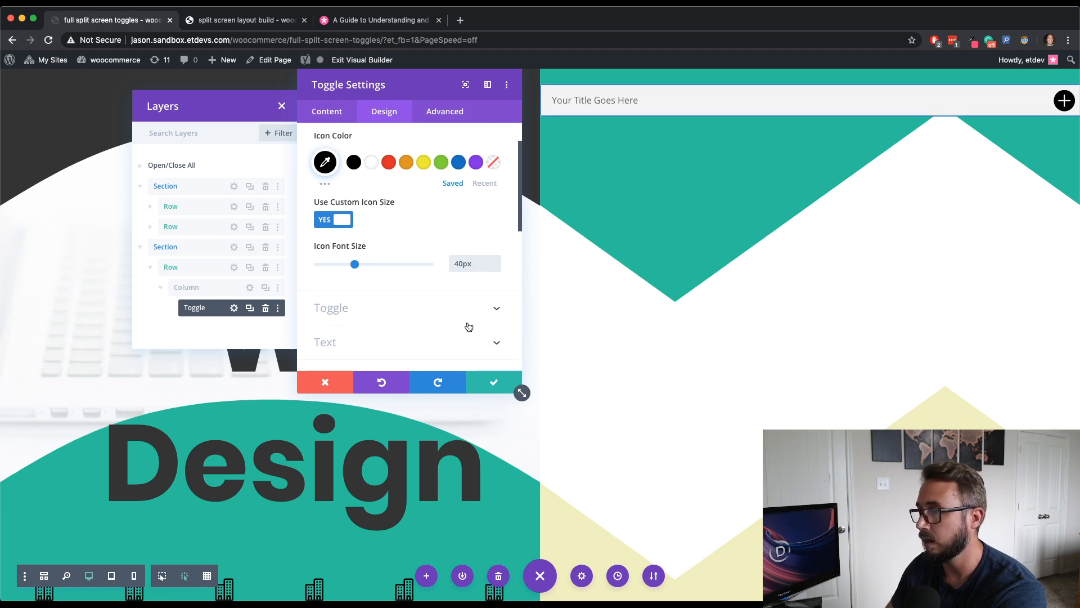
- Make both the open and closed toggle background colors transparent
click(378, 311)
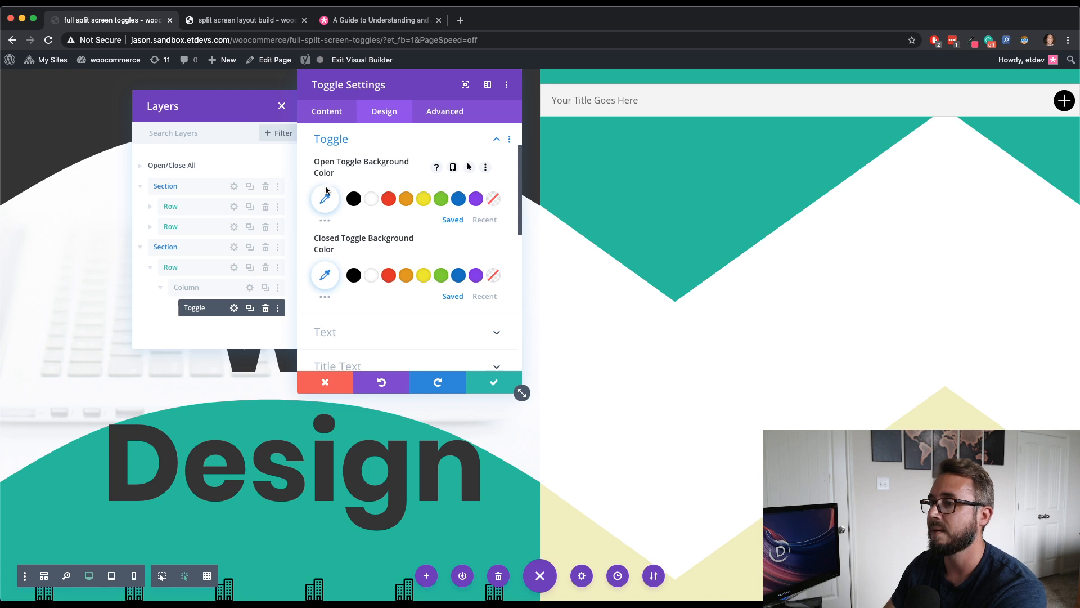
click(492, 198)
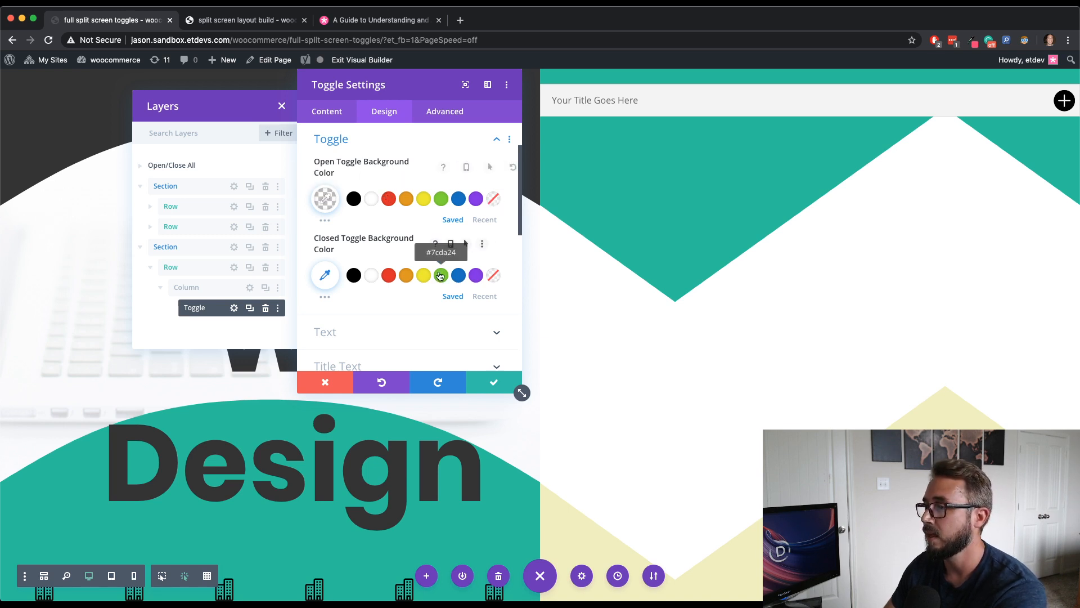
click(492, 276)
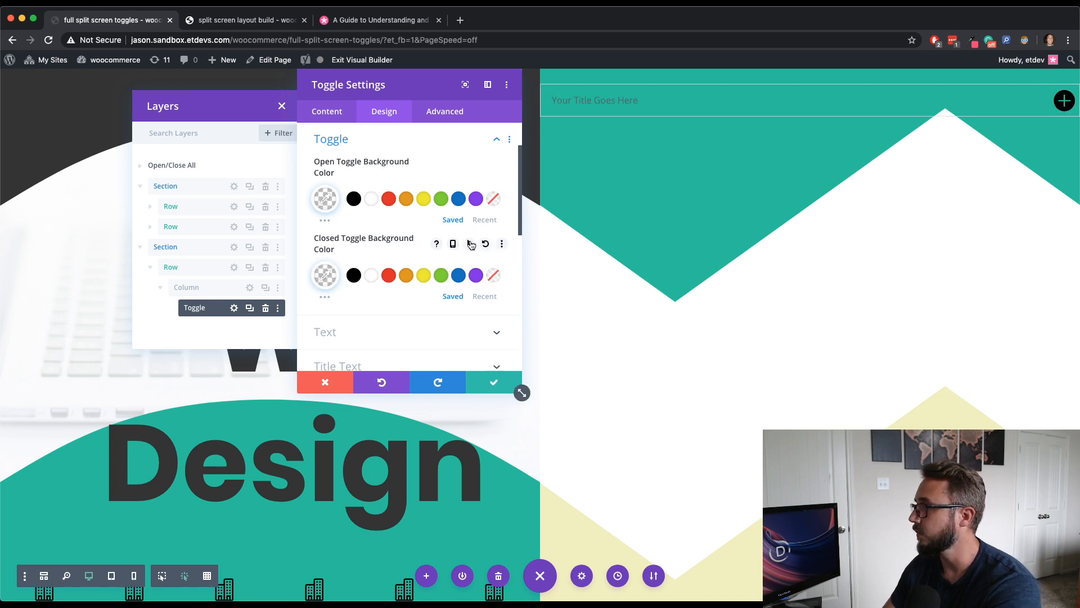
scroll(443, 257, down, 2)
scroll(442, 257, up, 4)
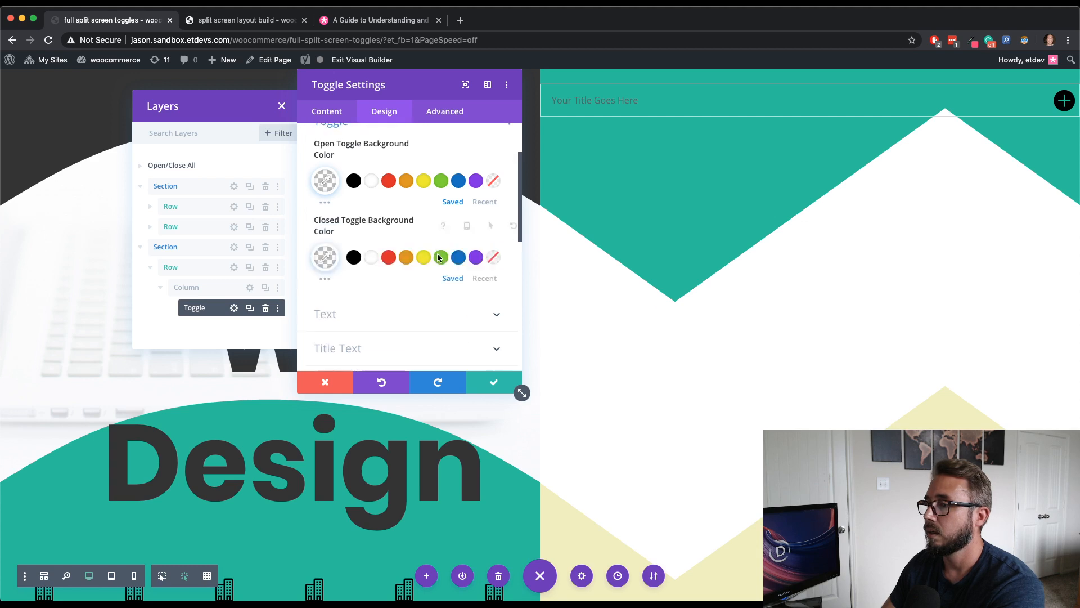
scroll(439, 258, down, 3)
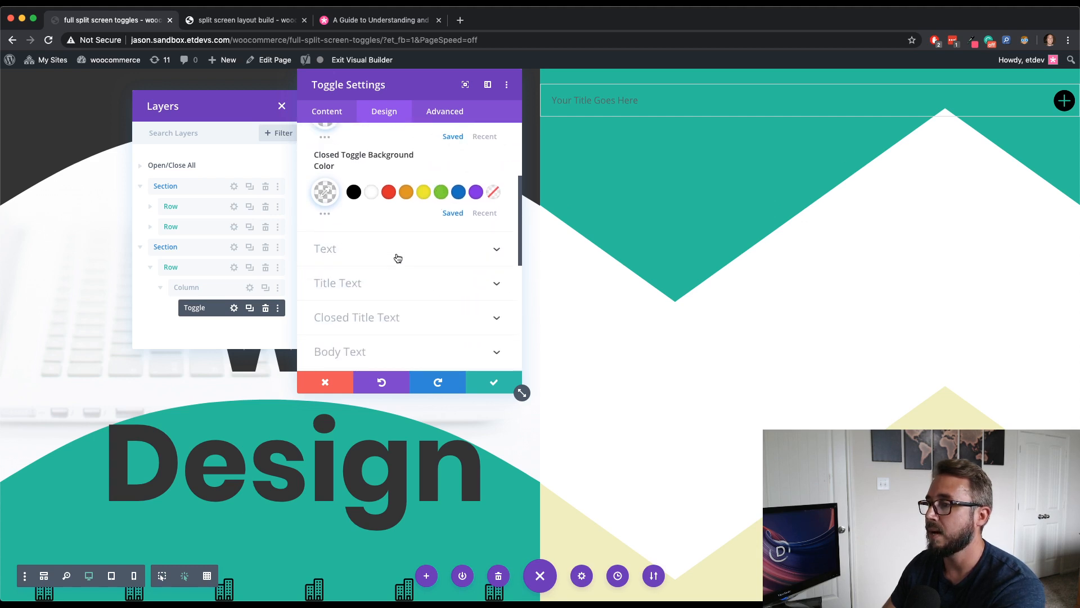
- Set the toggle's open title text color to black
click(398, 259)
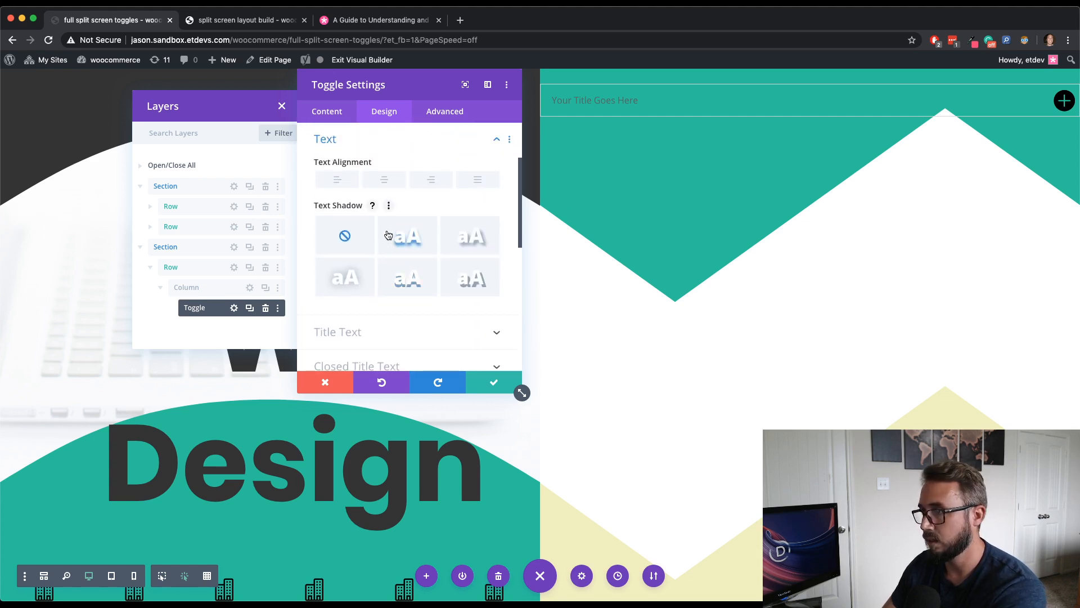
scroll(396, 264, down, 1)
click(391, 274)
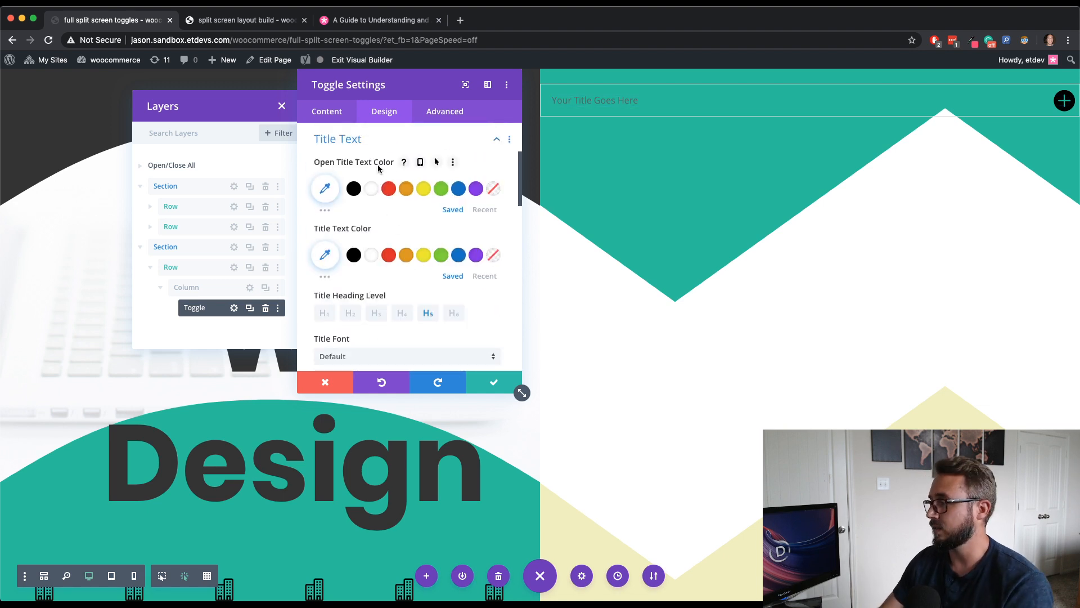
click(353, 188)
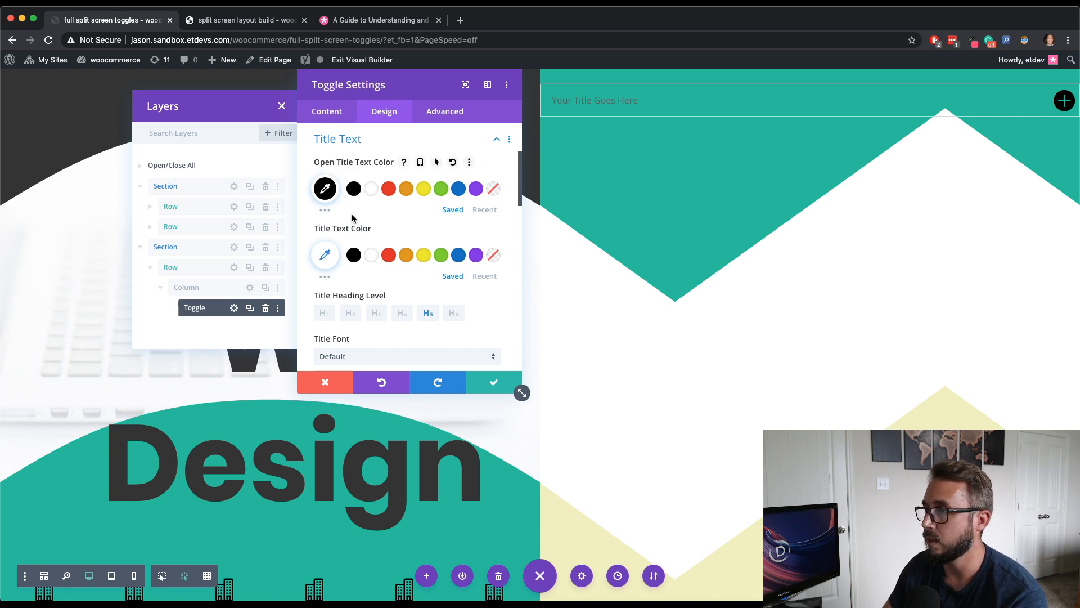
- Set the toggle's closed title text color to black and the title font to Poppins
click(353, 255)
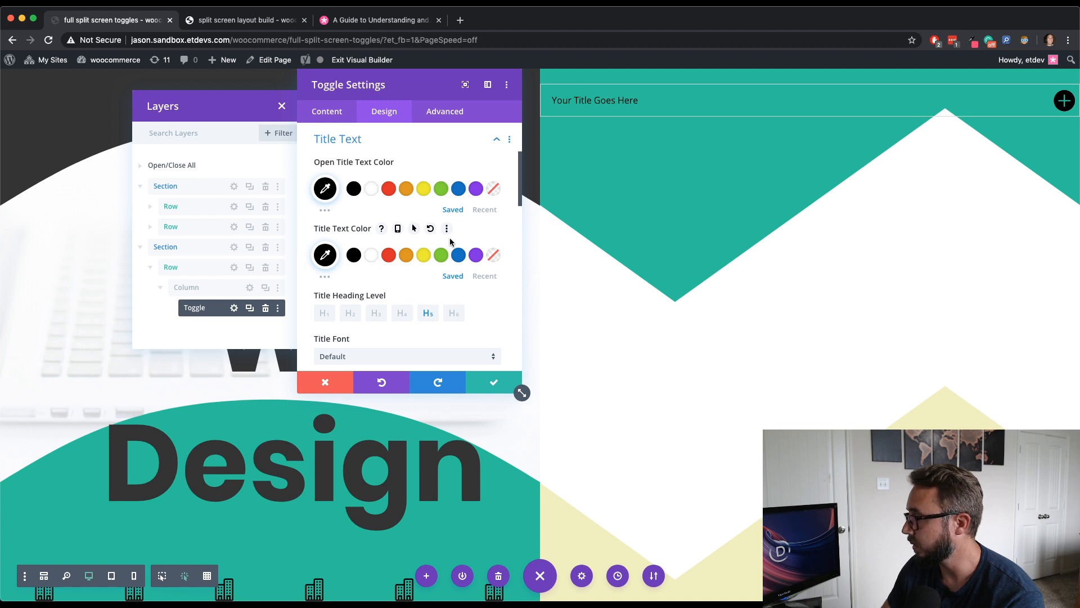
scroll(450, 238, down, 2)
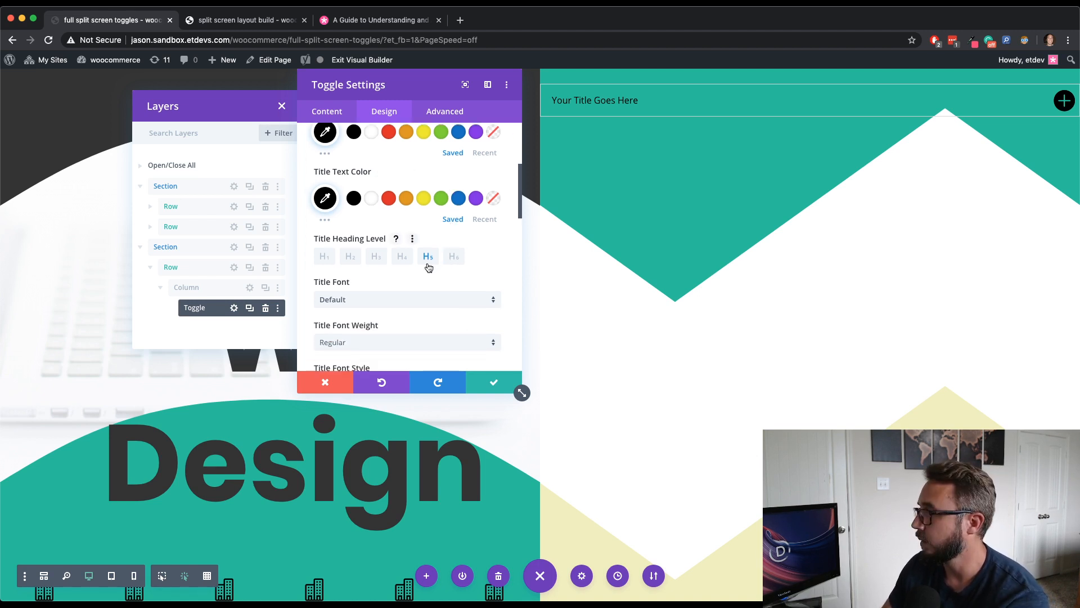
scroll(425, 273, down, 1)
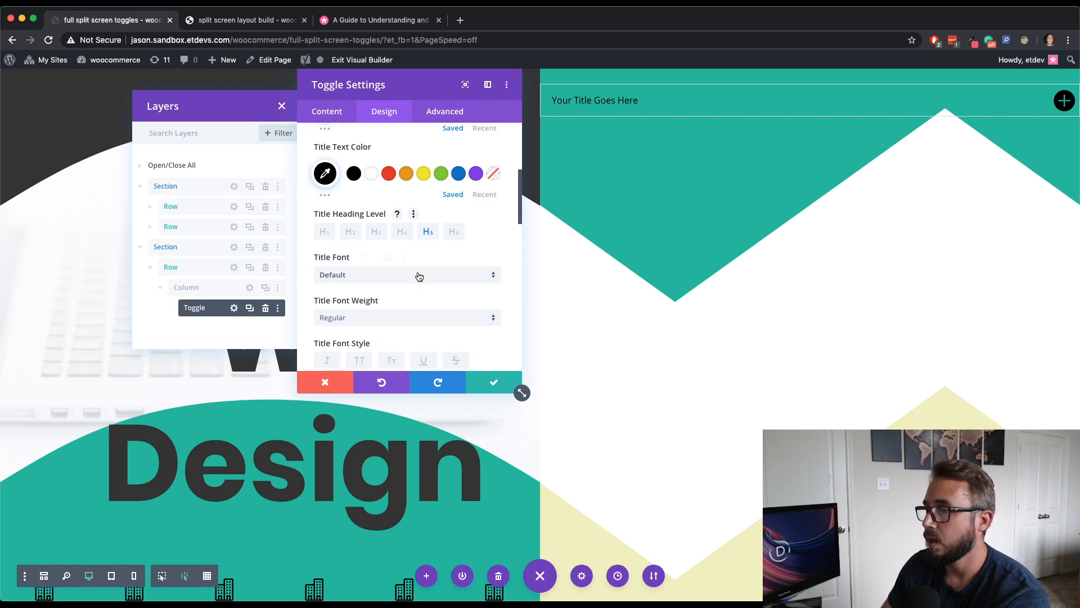
click(417, 276)
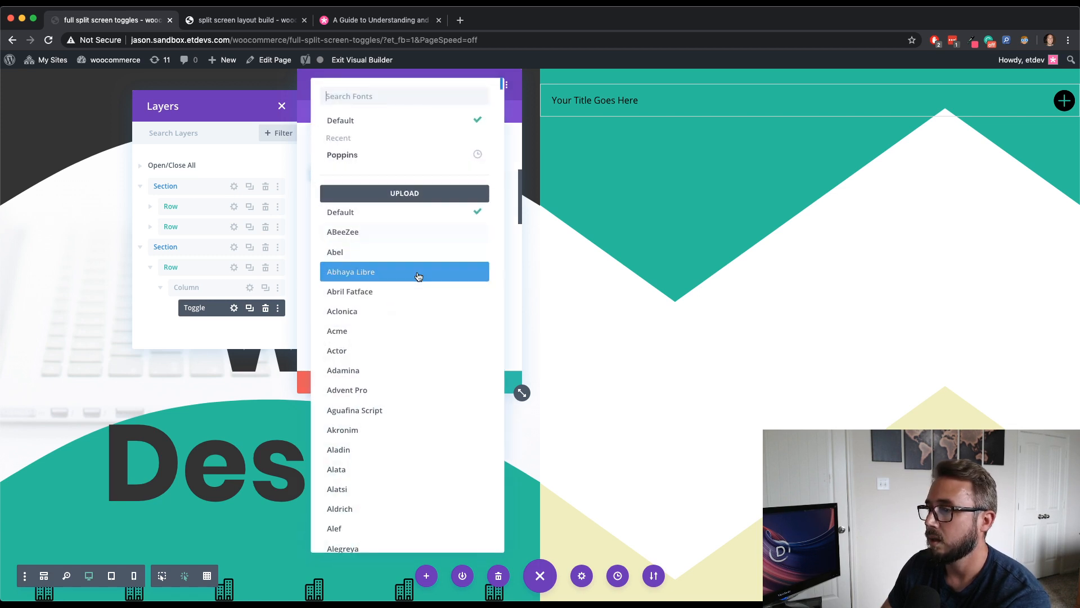
click(393, 161)
- Increase the toggle's title text size to 40px
scroll(454, 272, down, 1)
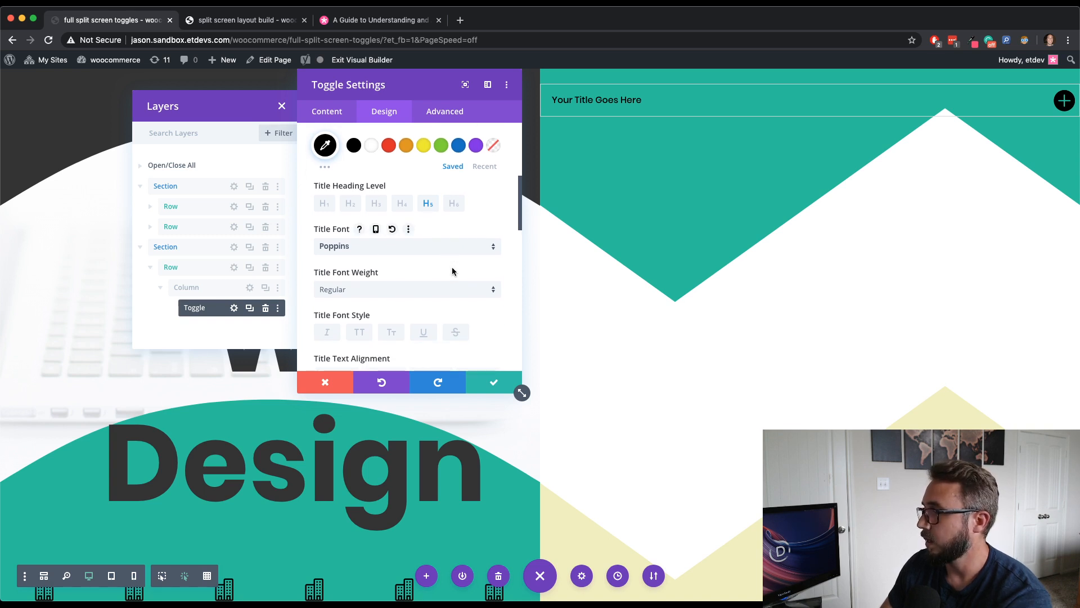
scroll(453, 271, down, 1)
scroll(453, 271, down, 5)
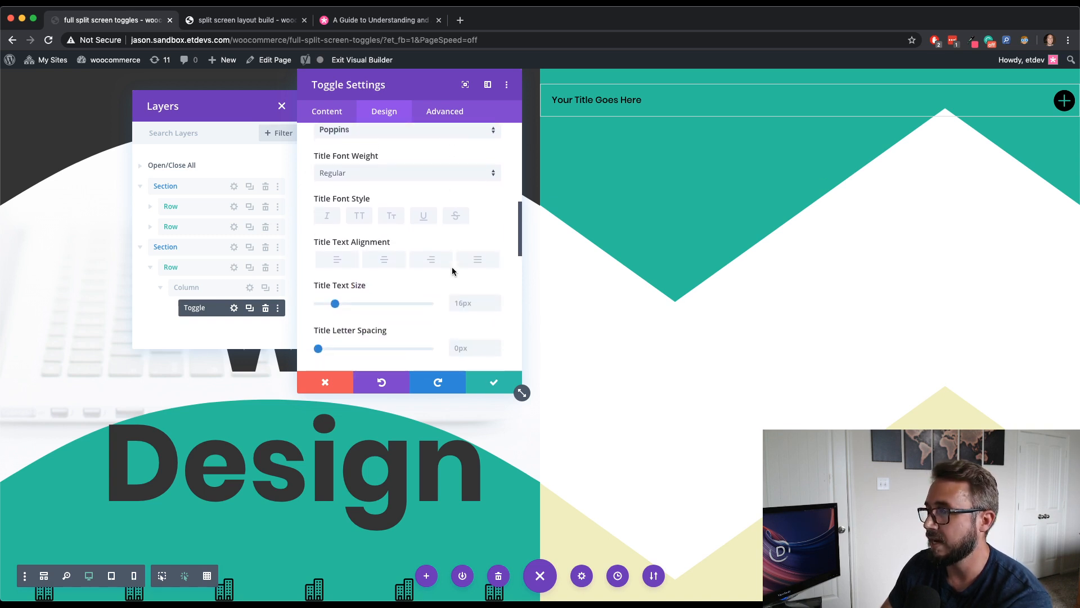
scroll(451, 271, down, 1)
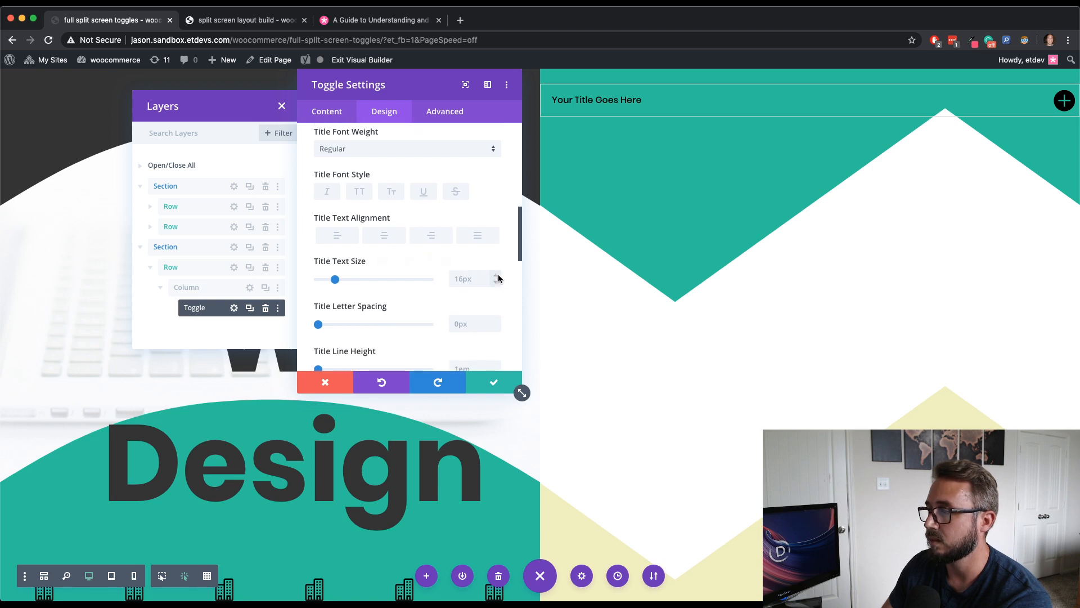
shift+click(497, 275)
click(498, 276)
click(498, 275)
click(498, 276)
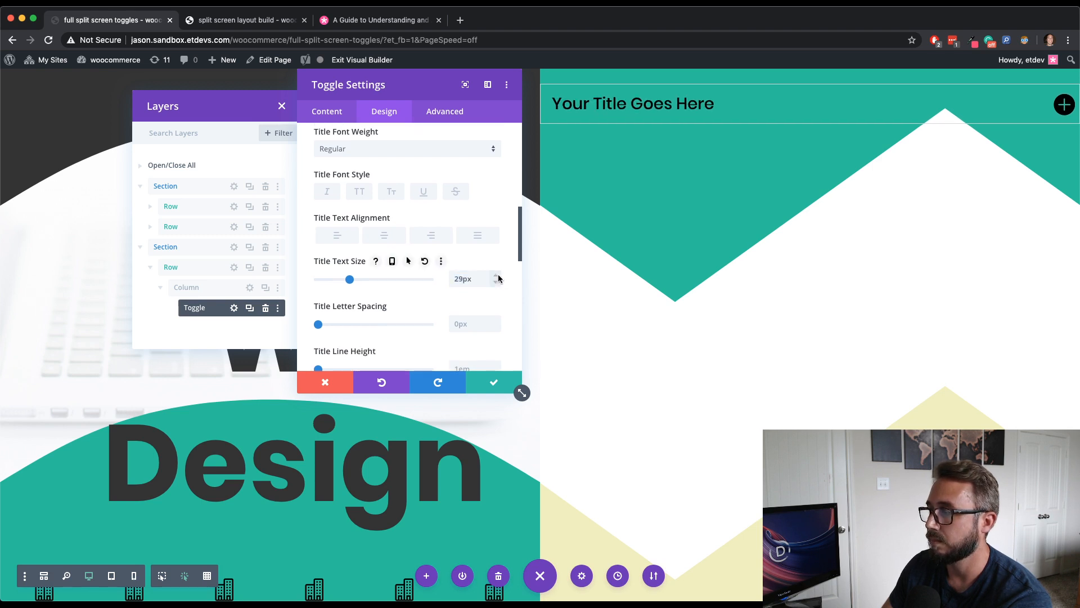
click(497, 276)
click(498, 276)
click(498, 275)
click(498, 276)
click(498, 276)
click(498, 276)
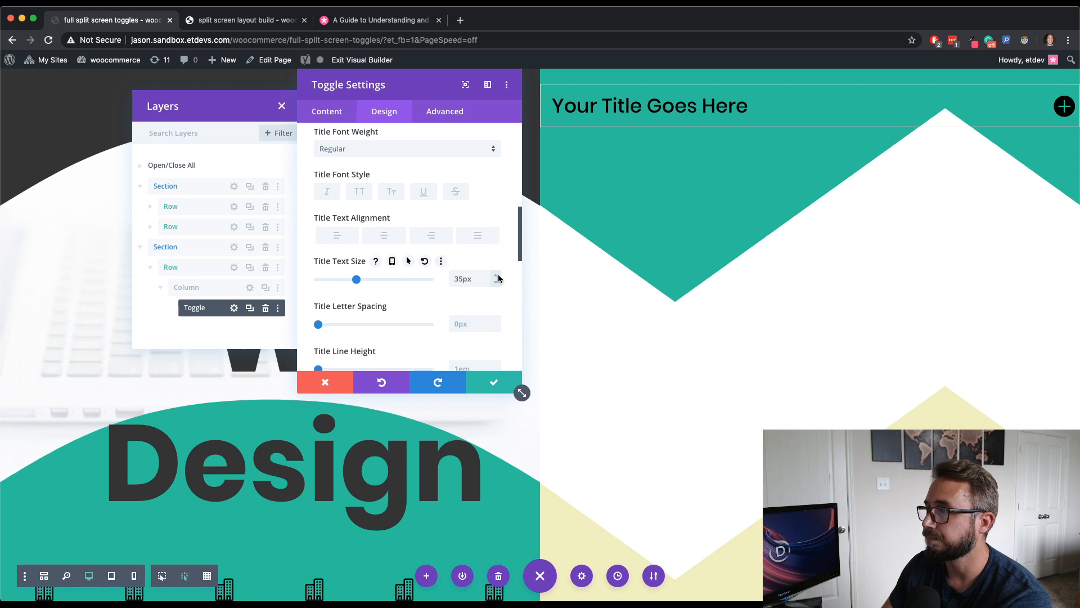
click(498, 275)
click(498, 276)
click(498, 275)
click(498, 276)
click(497, 276)
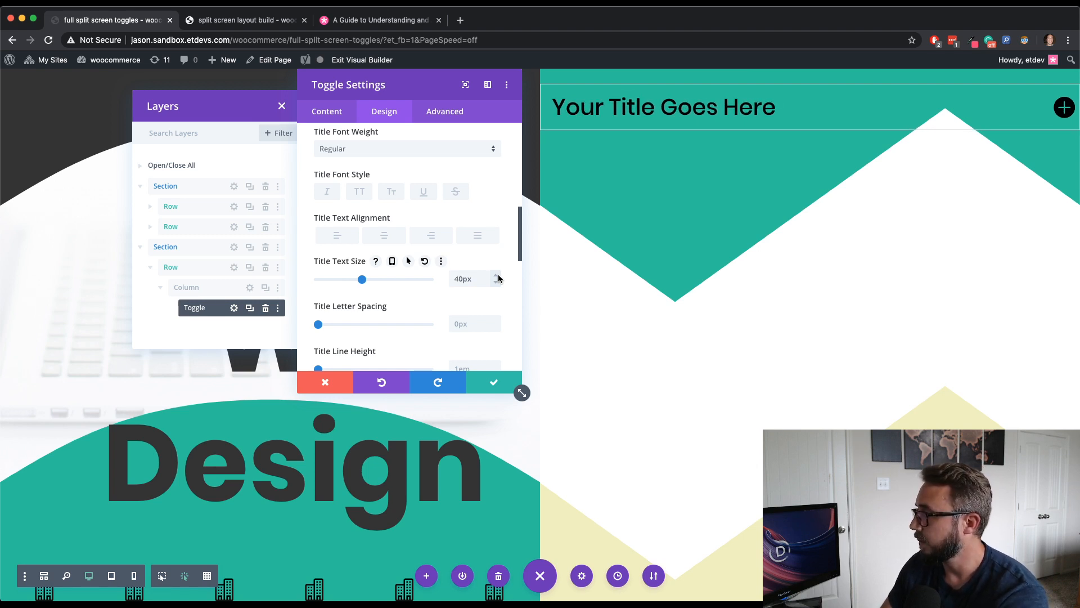
- Open the Body Text settings and set the body text color to black
scroll(403, 280, down, 2)
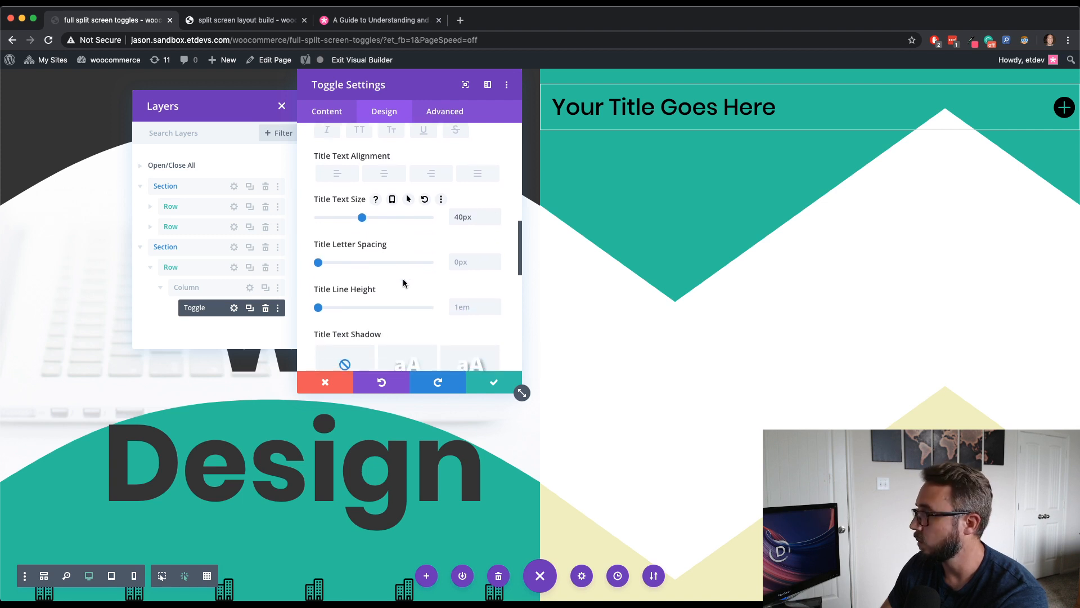
scroll(403, 278, down, 1)
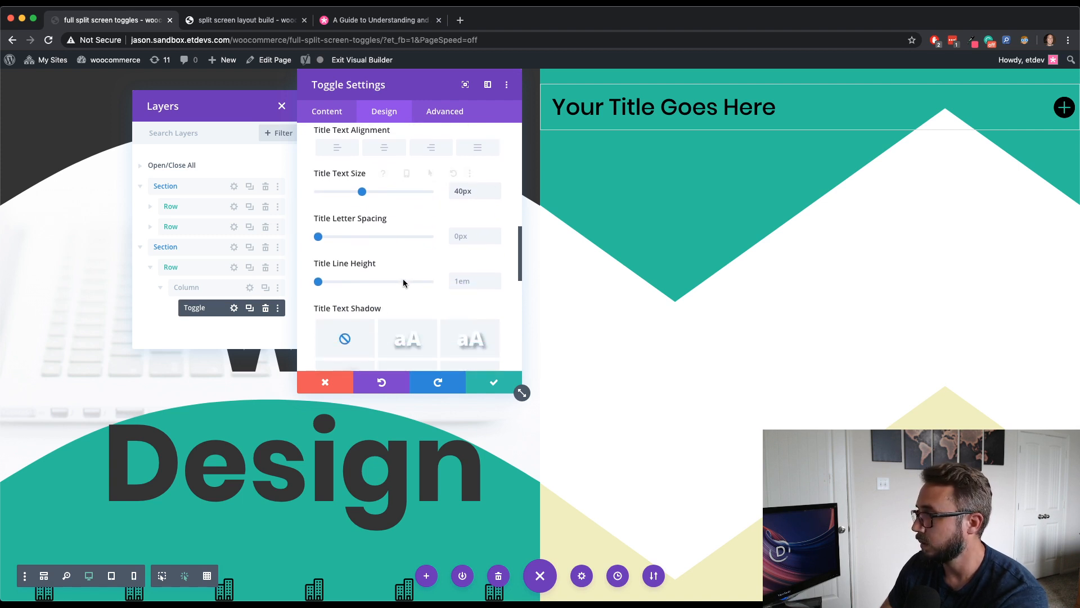
scroll(403, 280, down, 5)
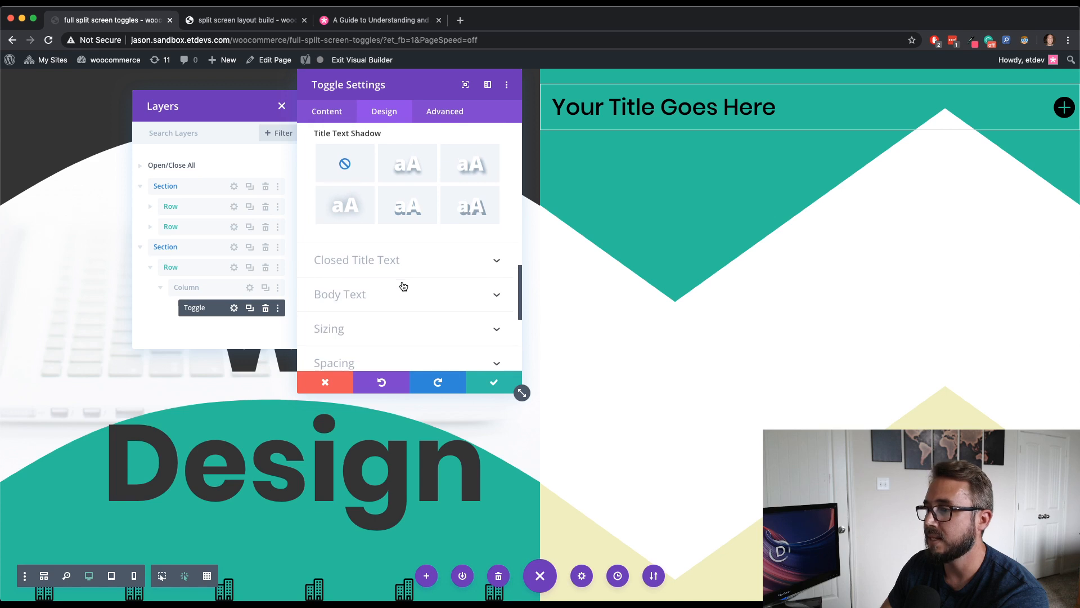
click(402, 284)
scroll(395, 290, down, 3)
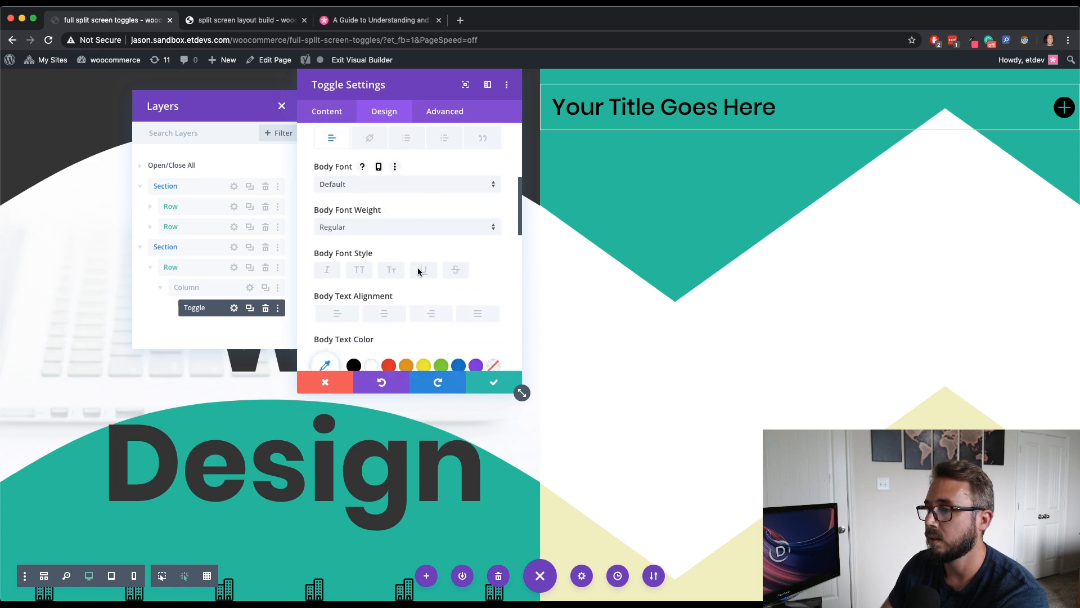
click(353, 305)
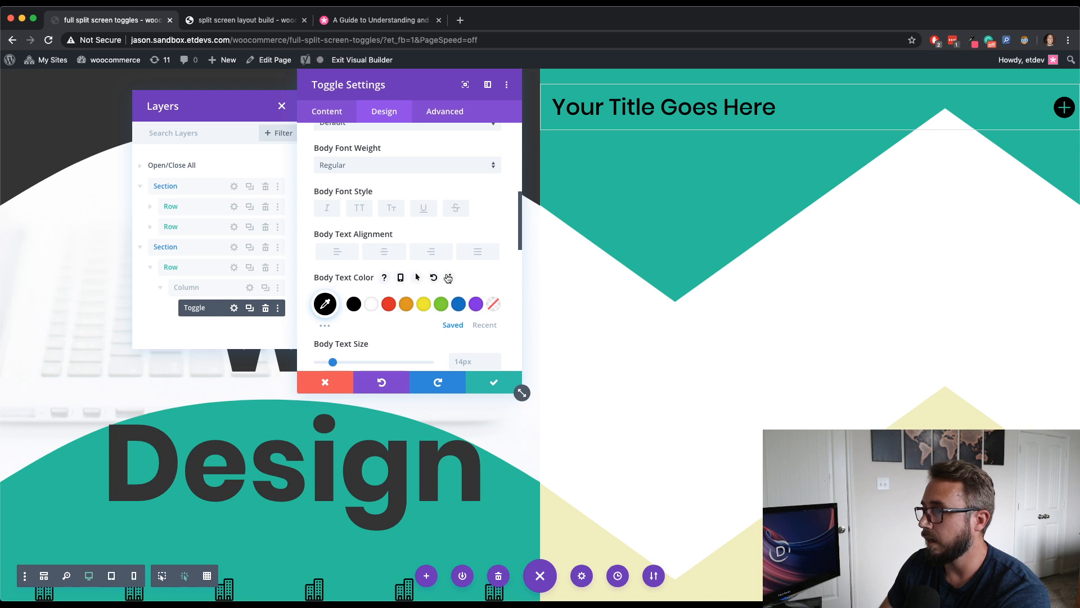
- Expand the toggle in the preview and set the body link font weight to Bold
scroll(444, 273, up, 5)
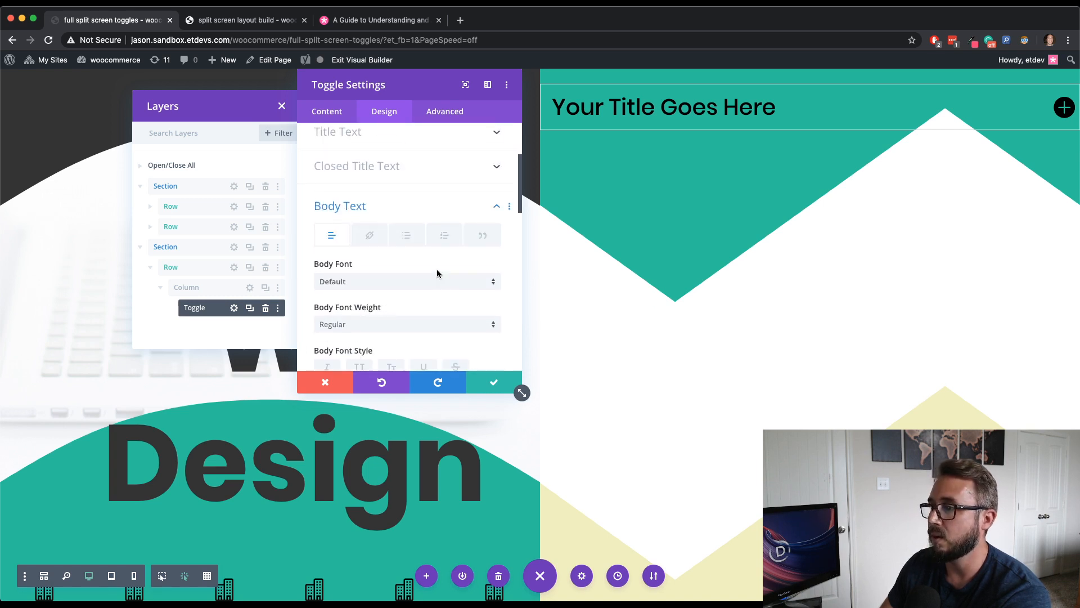
click(363, 238)
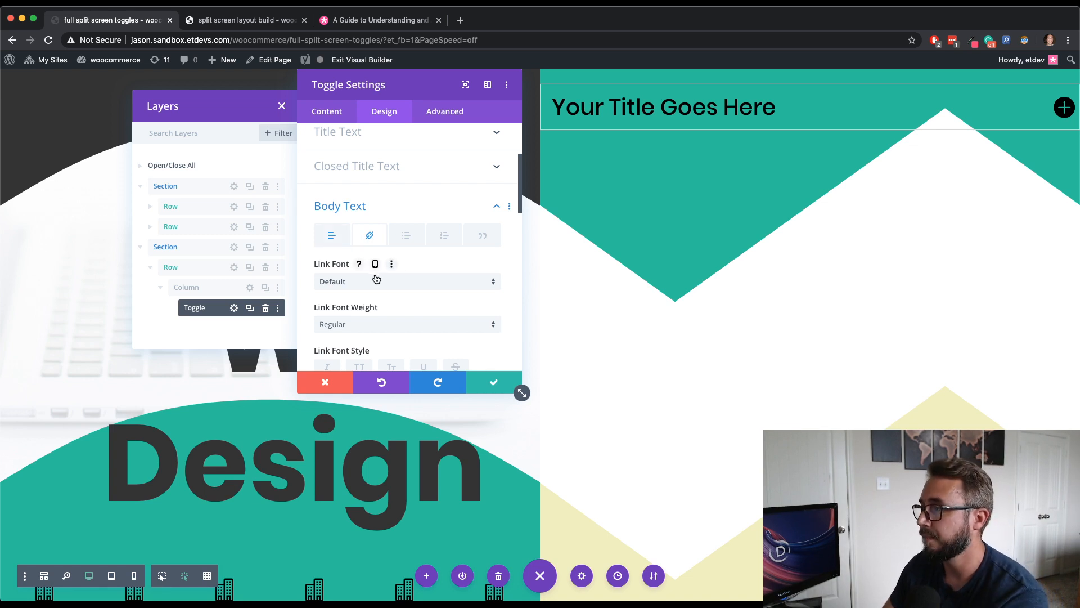
click(670, 120)
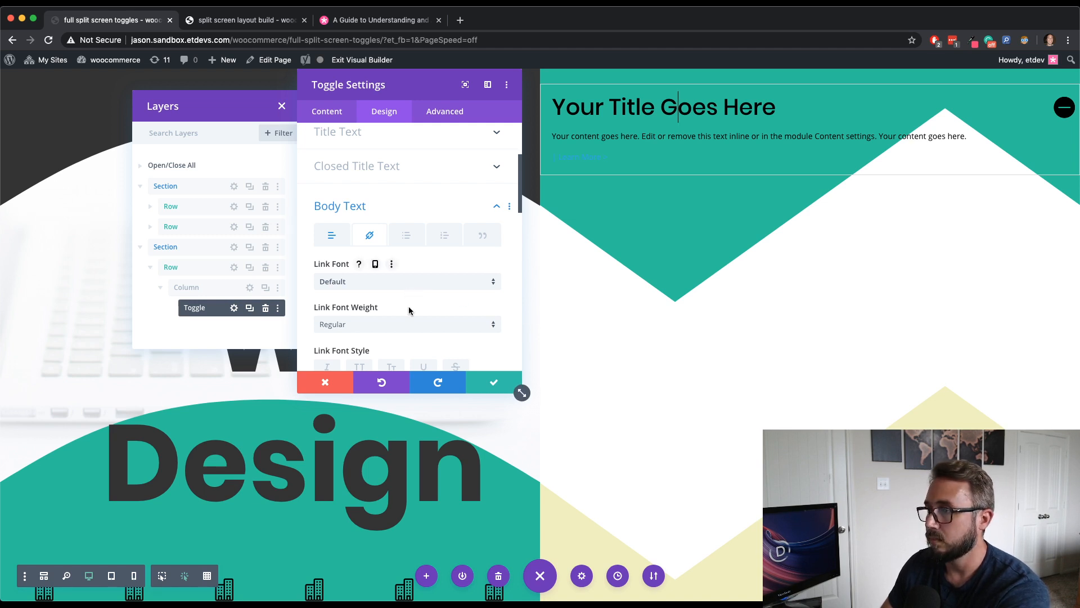
click(398, 324)
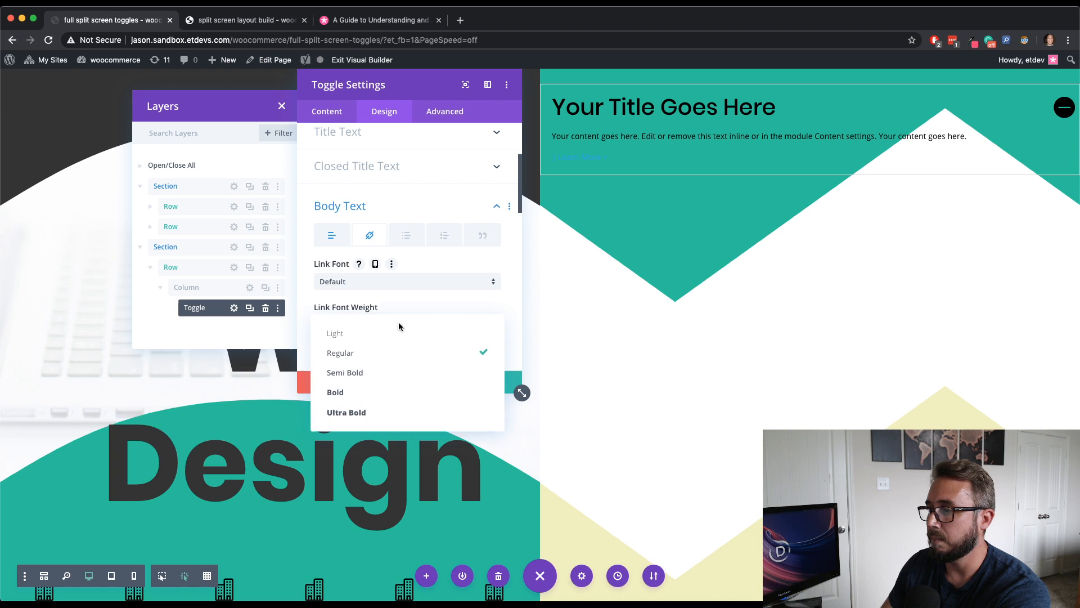
click(389, 391)
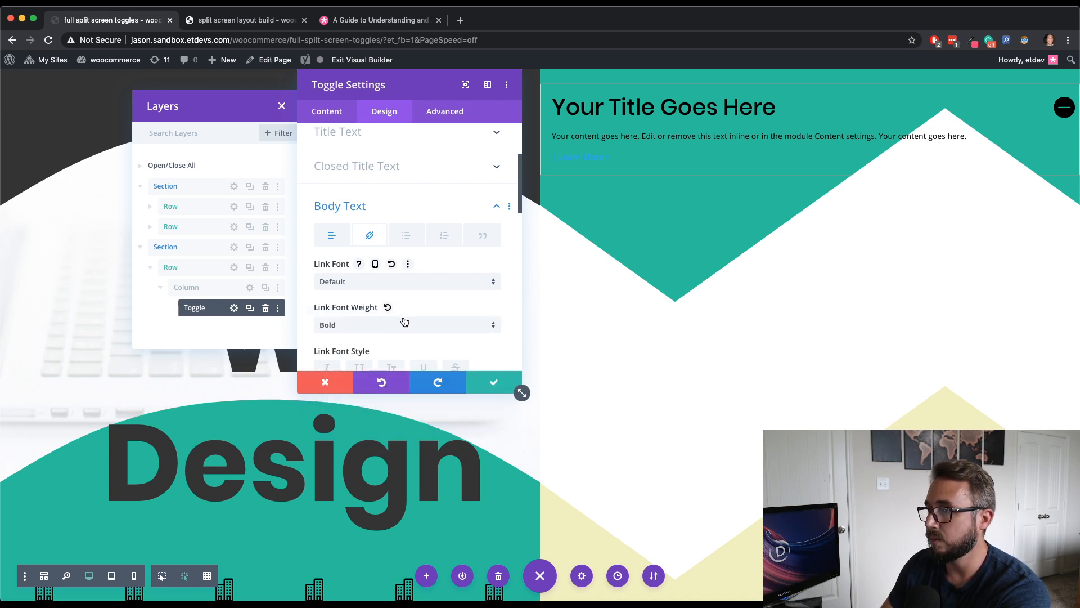
- Make the link text uppercase and set the link text color to black
scroll(399, 329, down, 3)
click(360, 308)
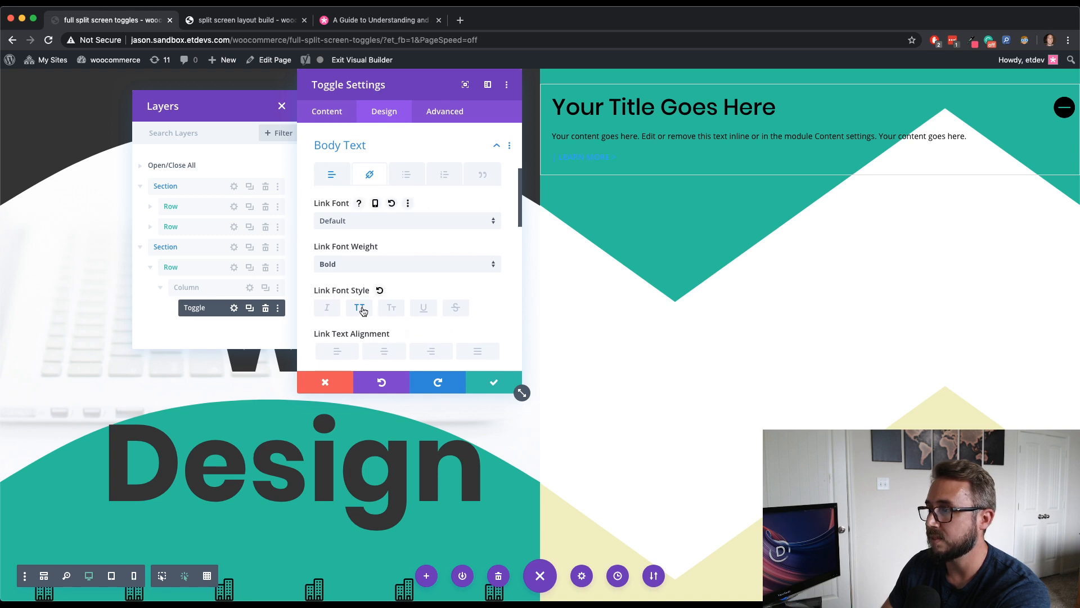
scroll(463, 321, down, 4)
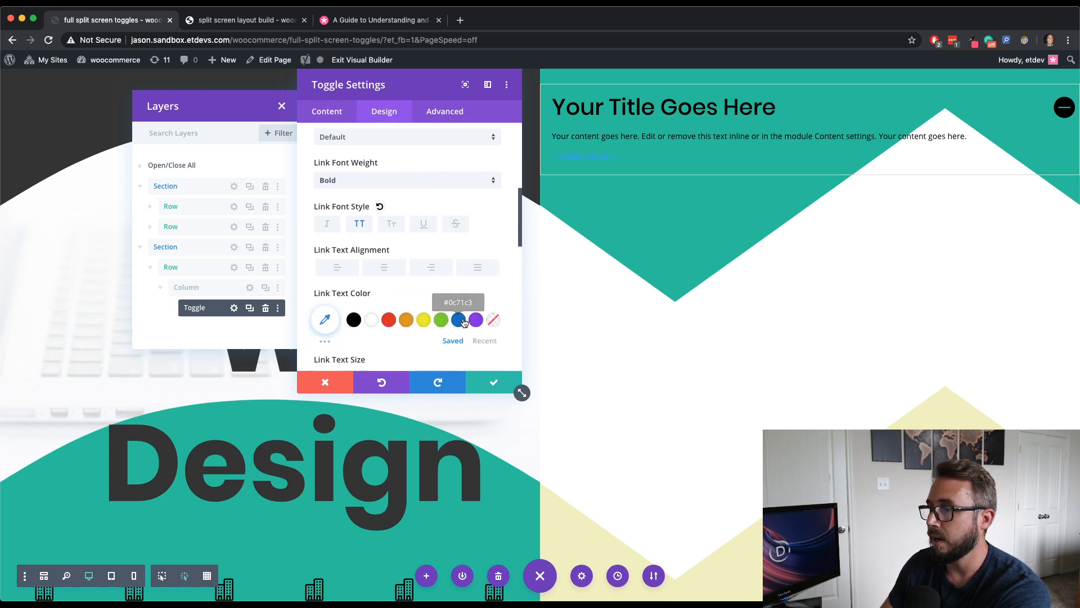
click(354, 307)
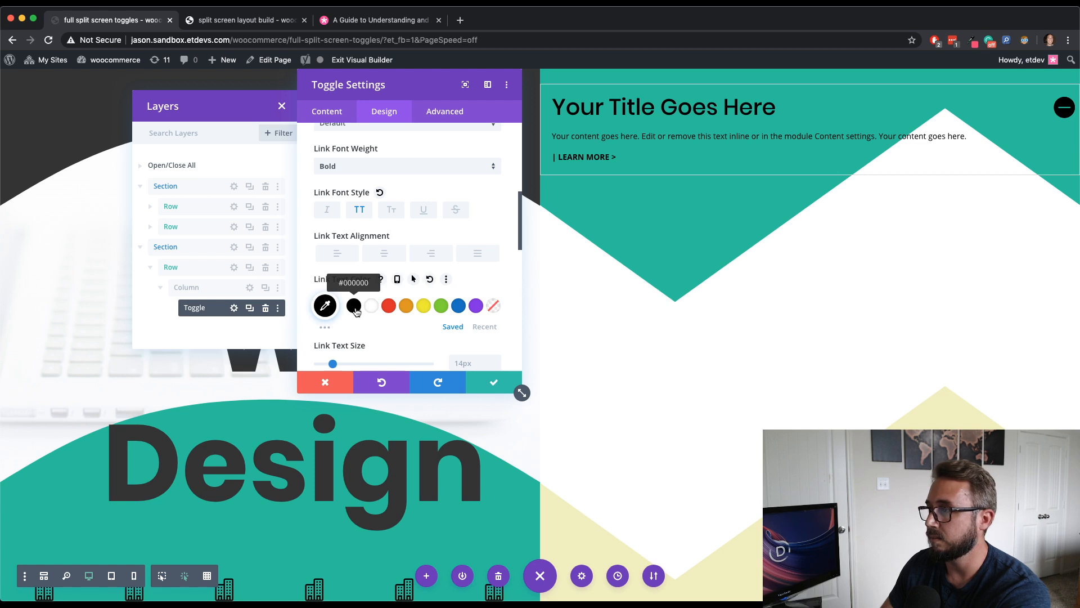
- Set the link letter spacing to 3px
scroll(439, 287, down, 3)
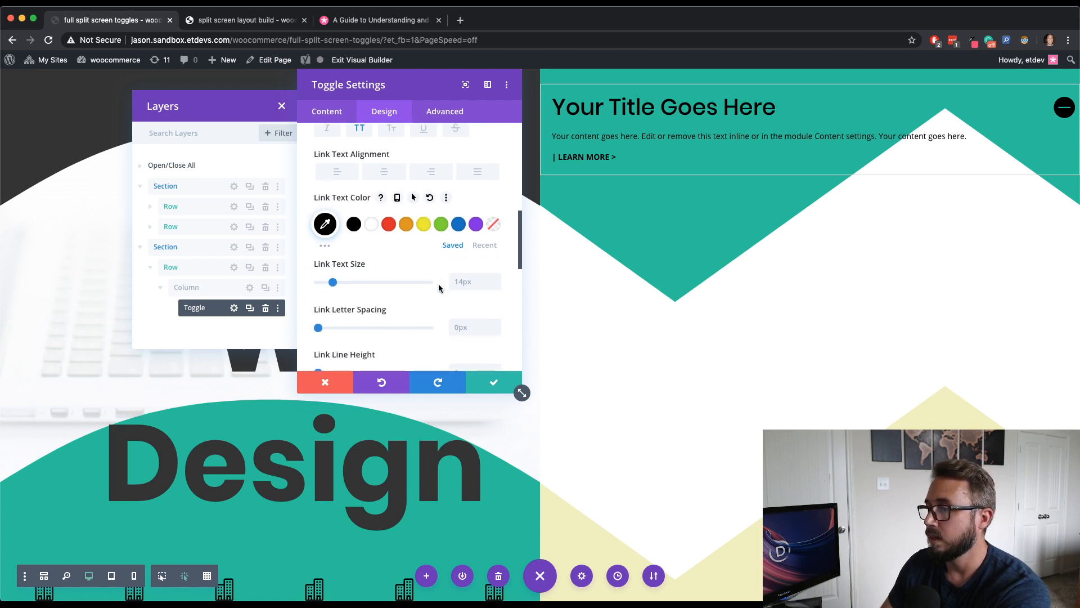
click(495, 324)
click(496, 325)
click(495, 325)
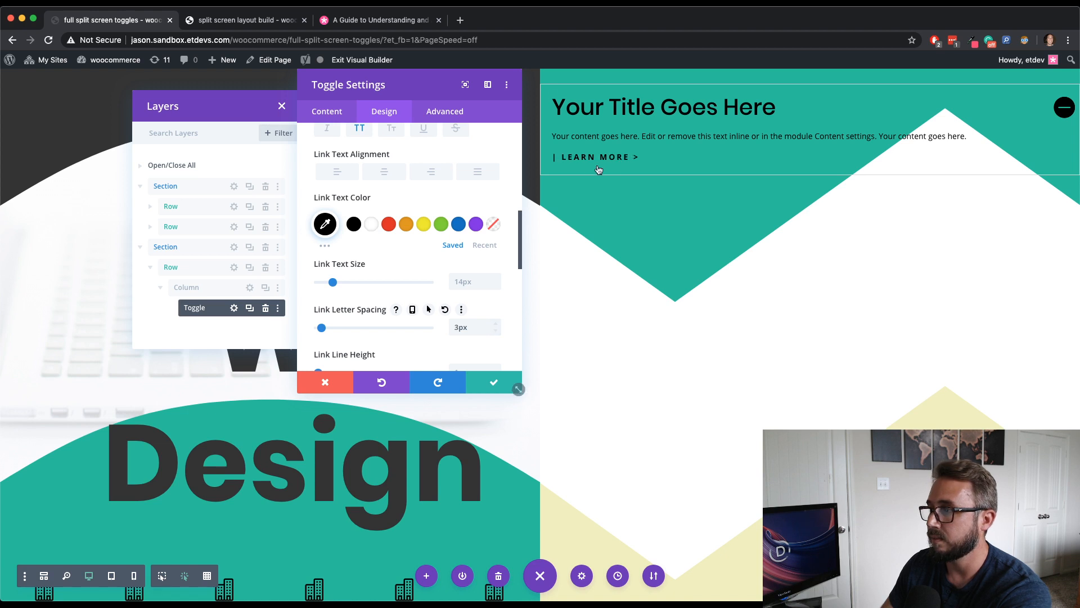
click(413, 309)
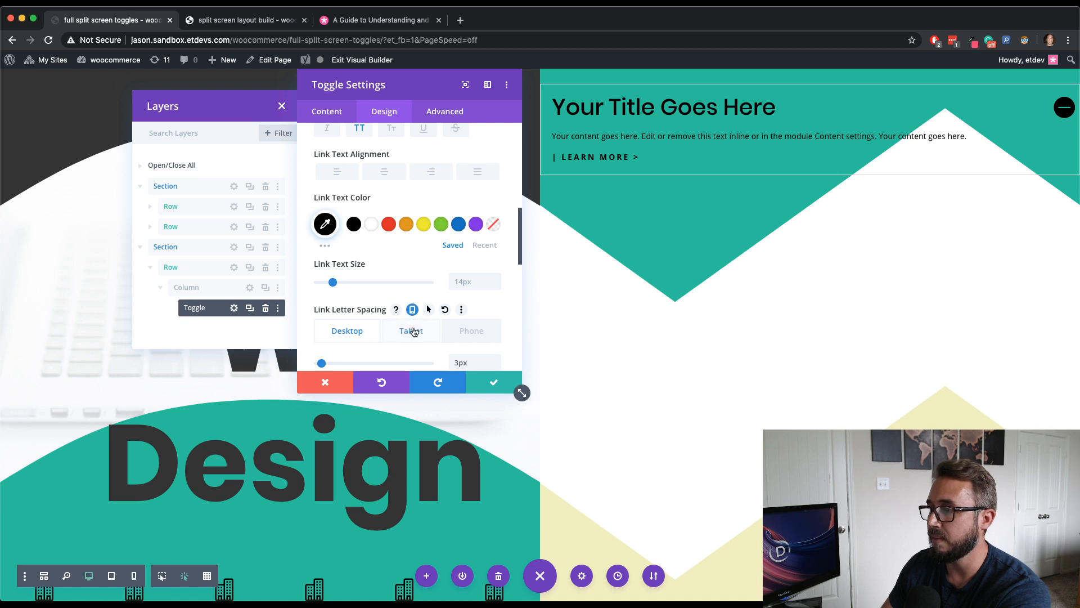
click(412, 330)
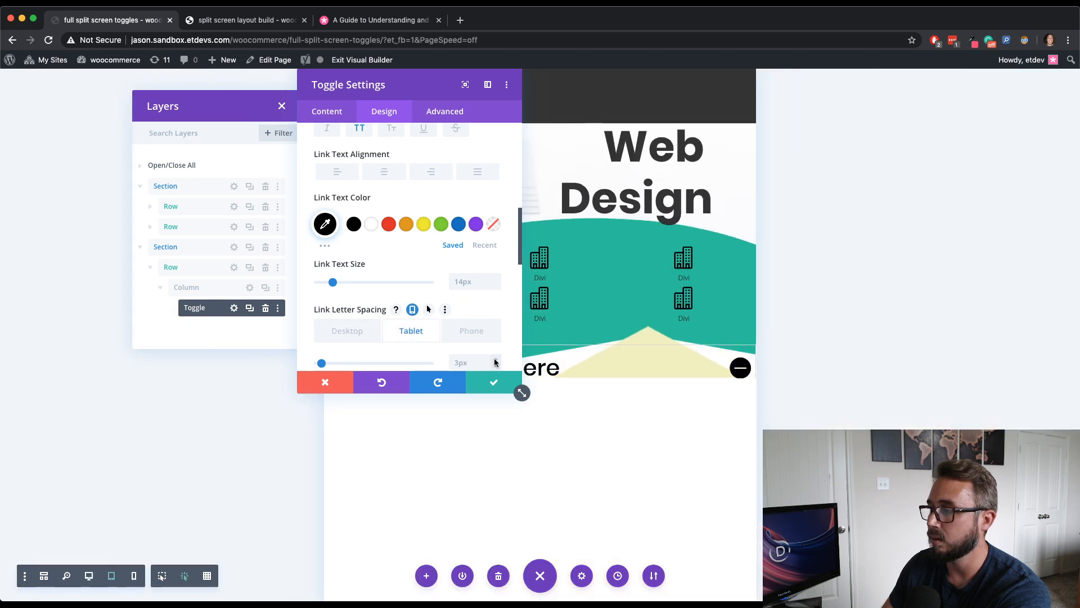
click(495, 360)
click(413, 310)
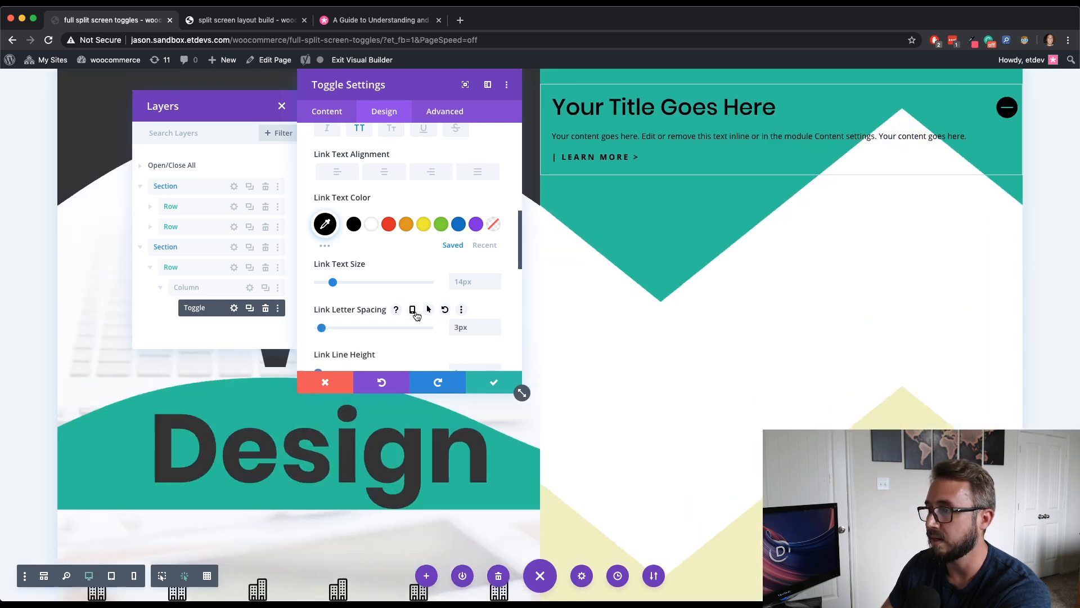
- Enable hover styling for the link letter spacing, increase the hover value, and return to the desktop value
click(429, 310)
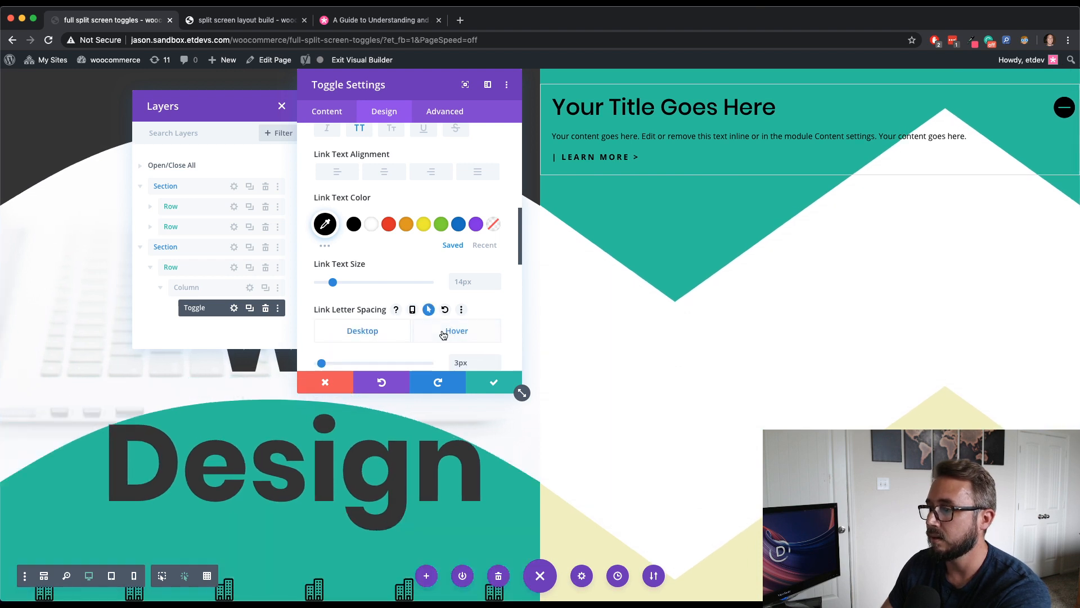
click(442, 333)
click(495, 361)
click(495, 360)
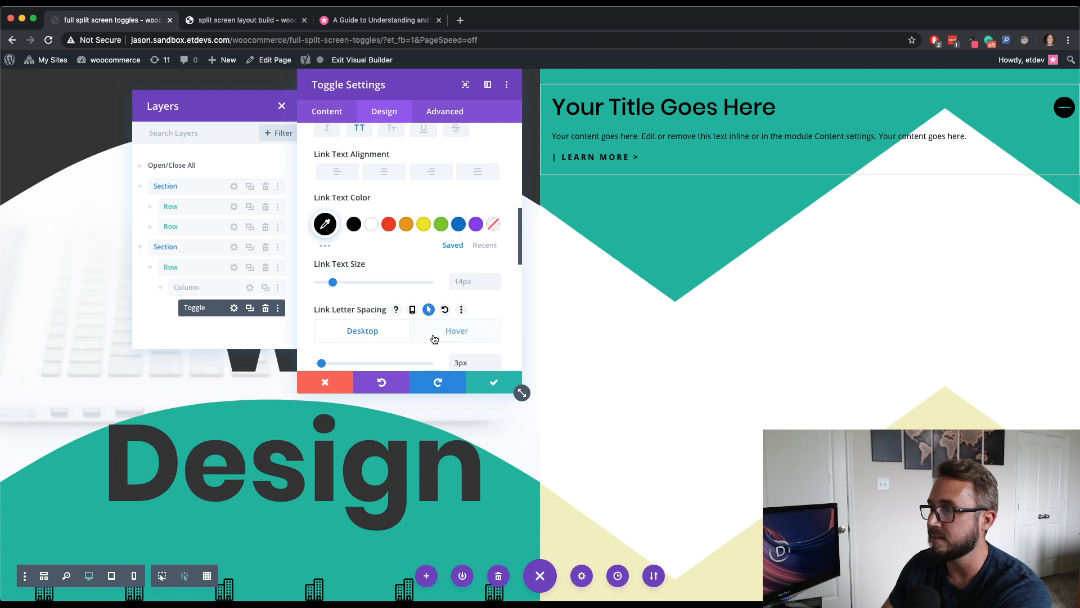
click(387, 333)
- Review the remaining link text settings and switch back to the toggle's content settings
scroll(471, 314, down, 3)
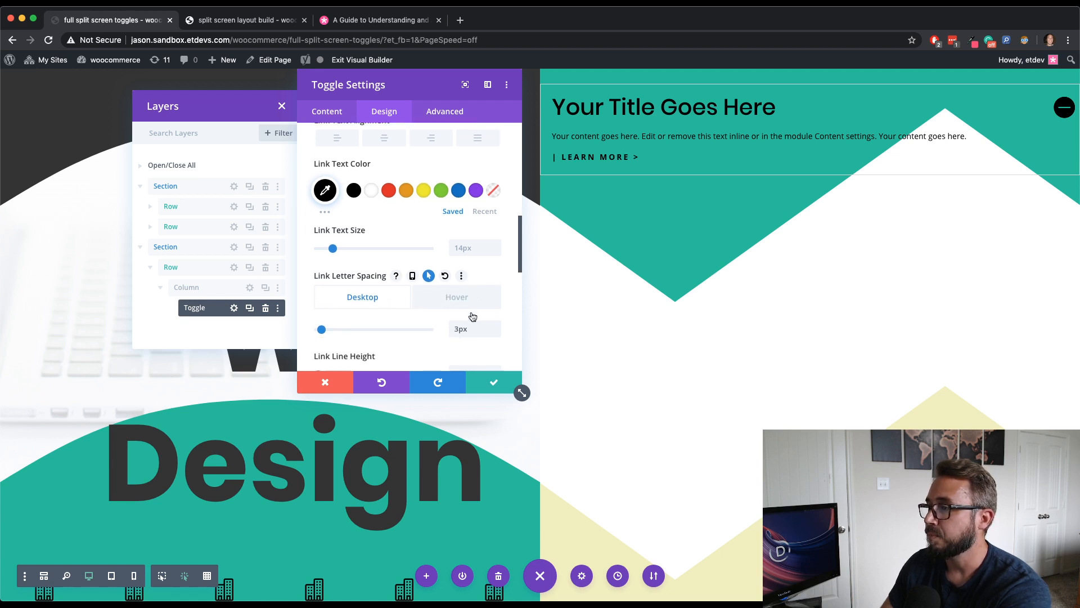
scroll(470, 311, down, 2)
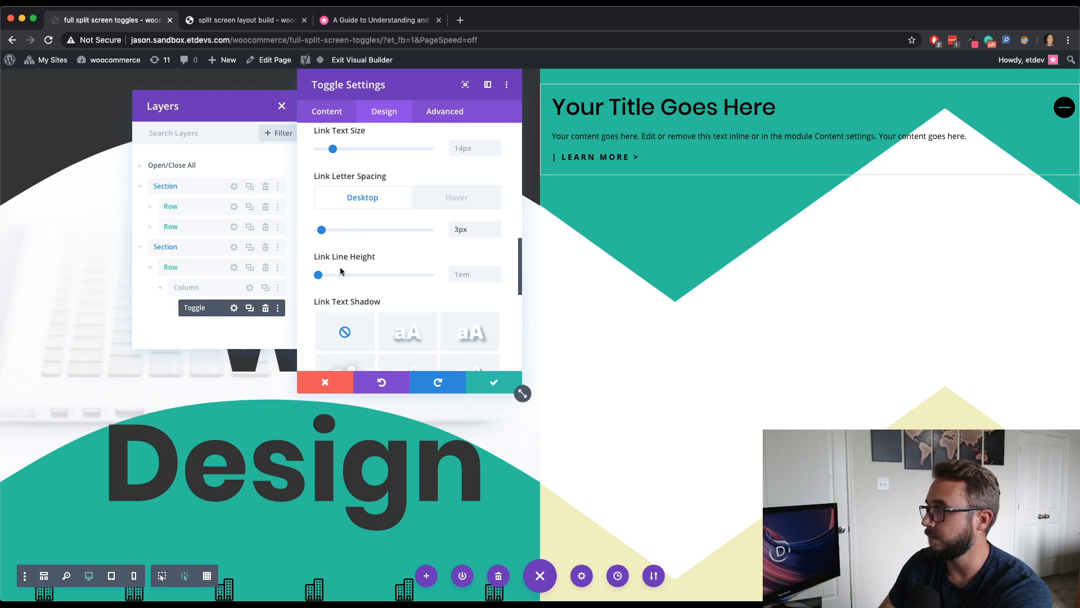
scroll(400, 252, up, 5)
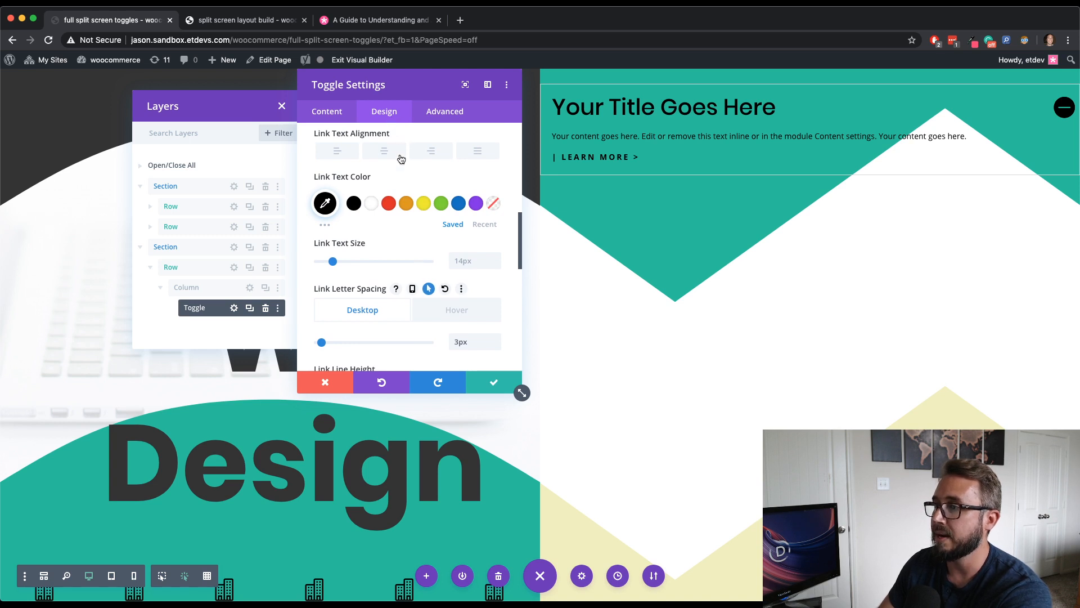
scroll(398, 169, down, 3)
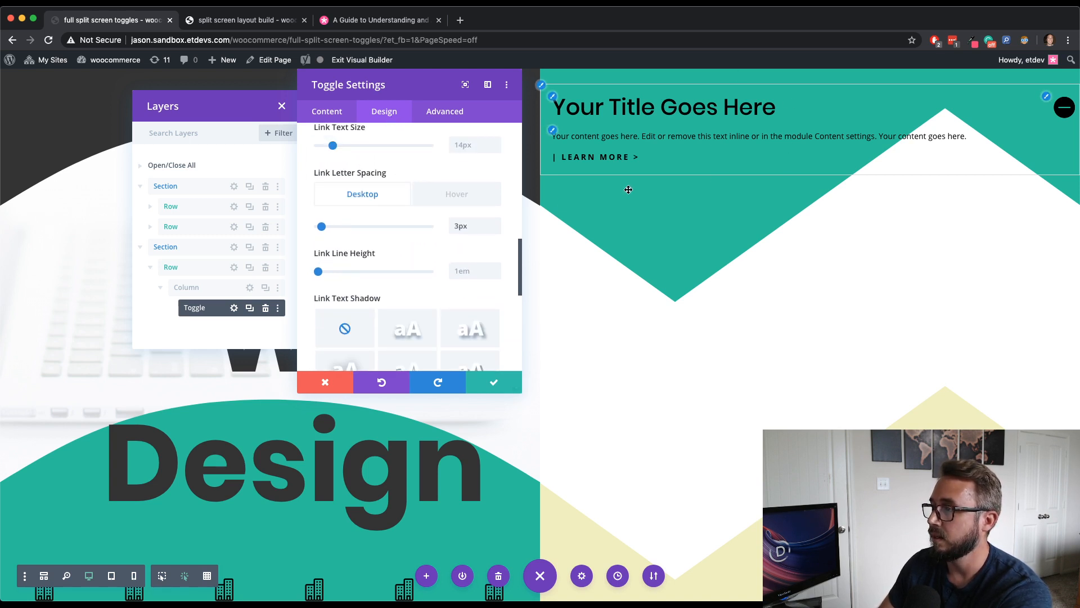
click(342, 116)
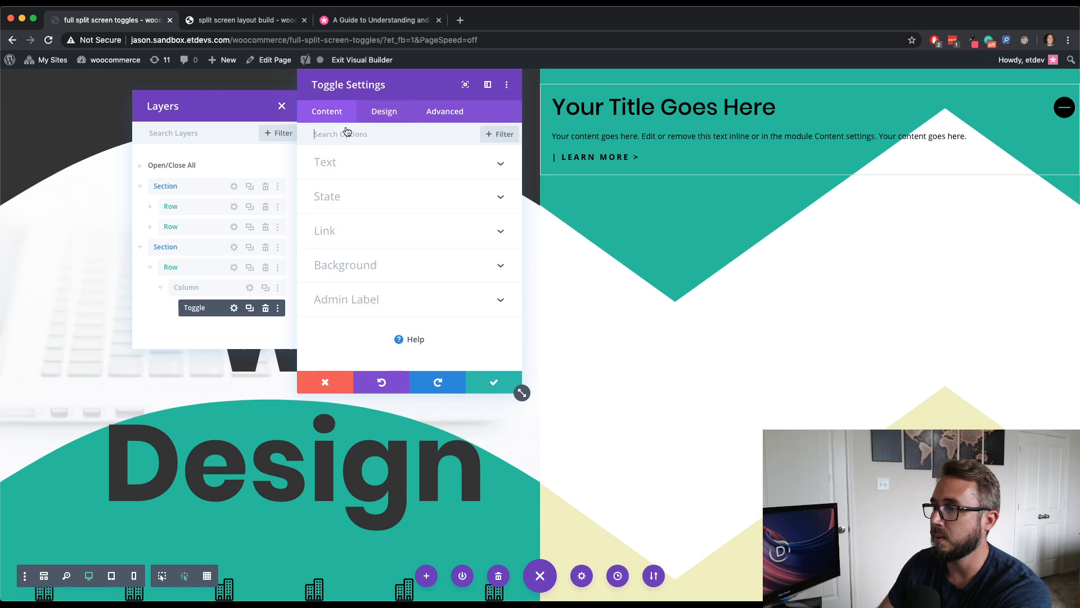
- Change the toggle's title text to "Divi"
click(360, 163)
drag(392, 203, 290, 195)
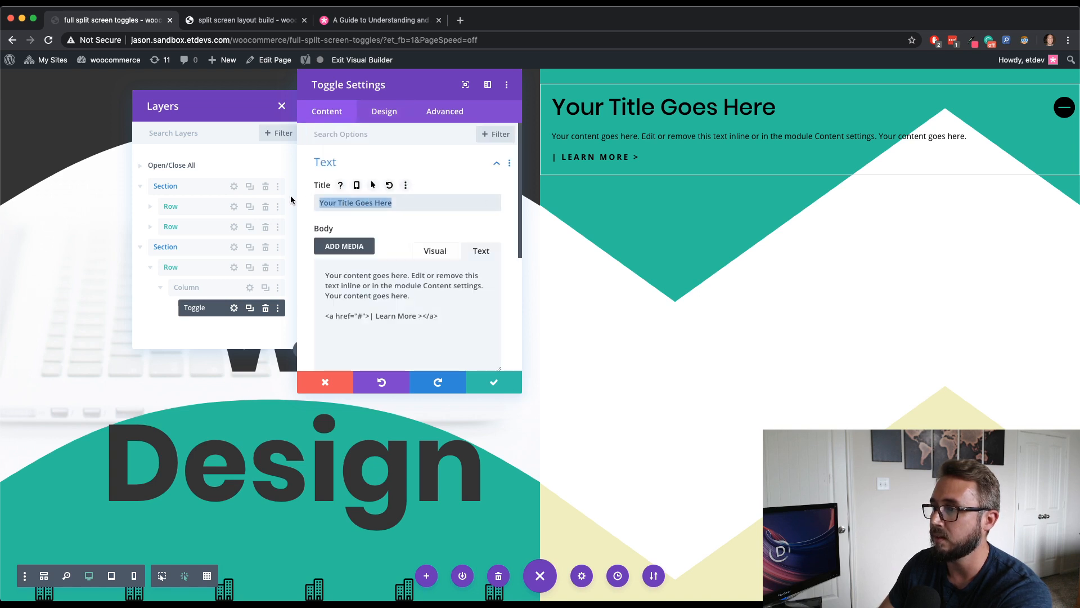
text(D)
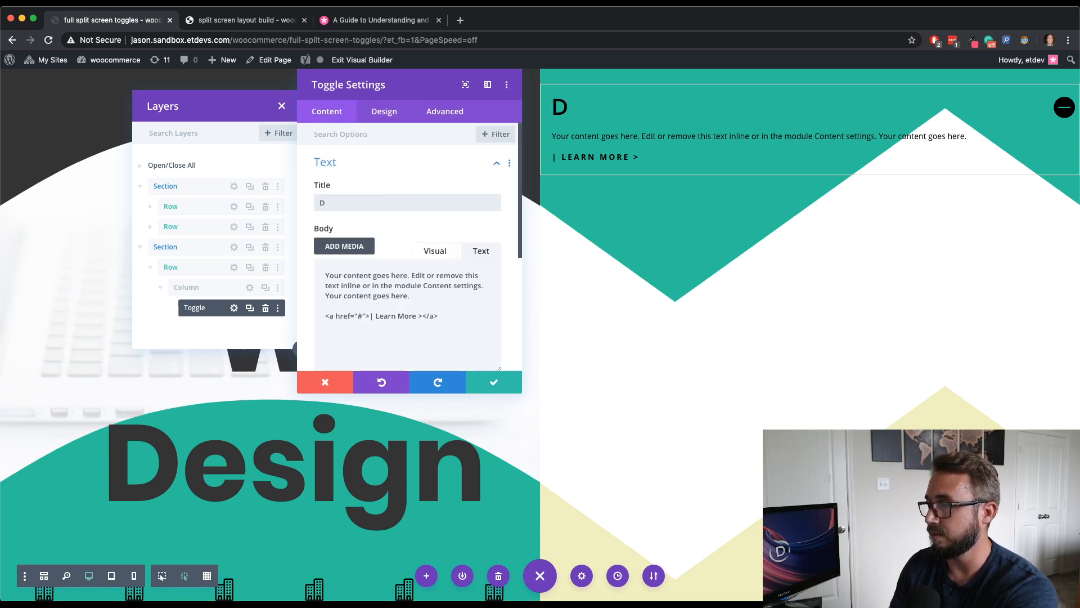
text(ivi)
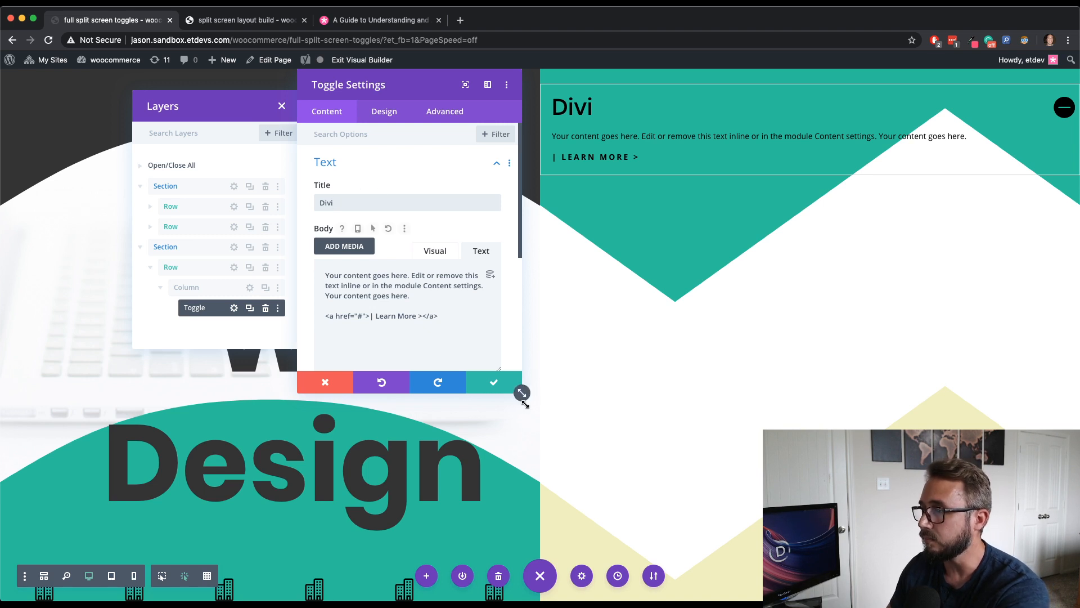
- Set the toggle's max width to 400px in its design sizing settings
click(384, 113)
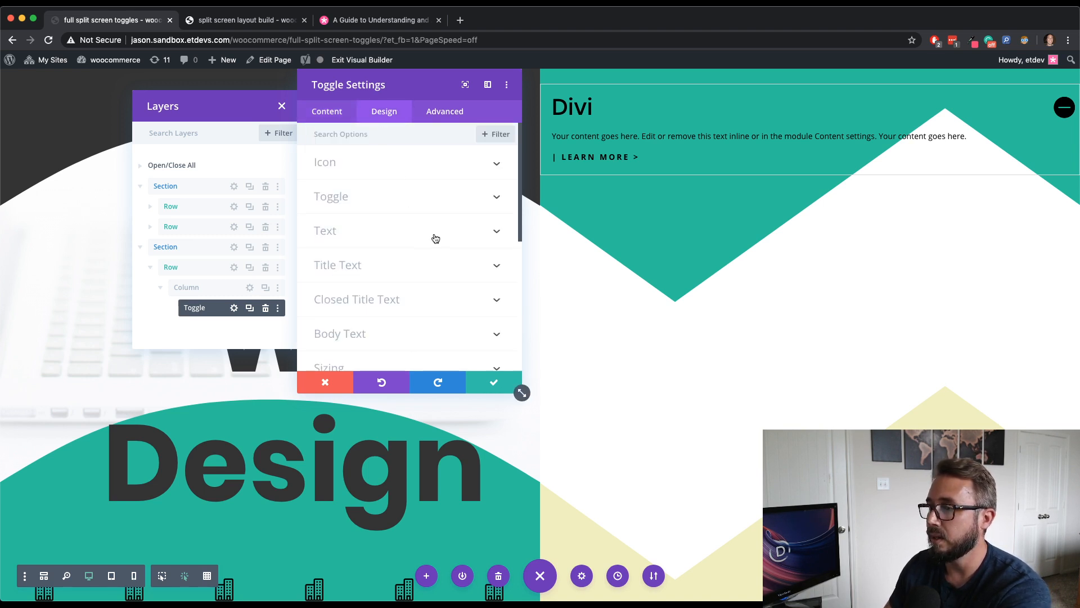
scroll(452, 263, down, 1)
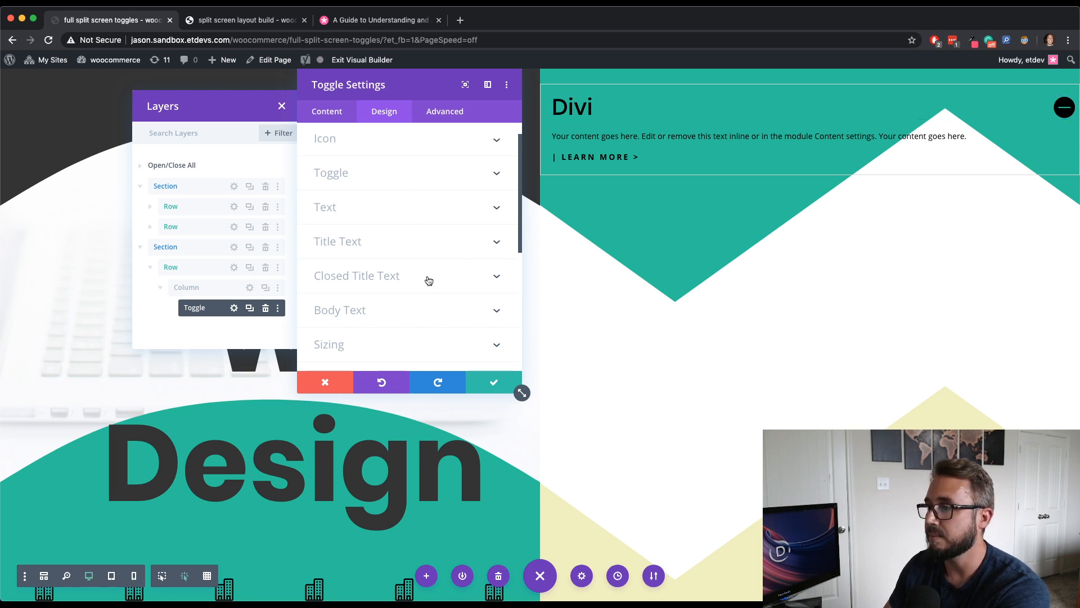
scroll(427, 282, down, 3)
click(409, 258)
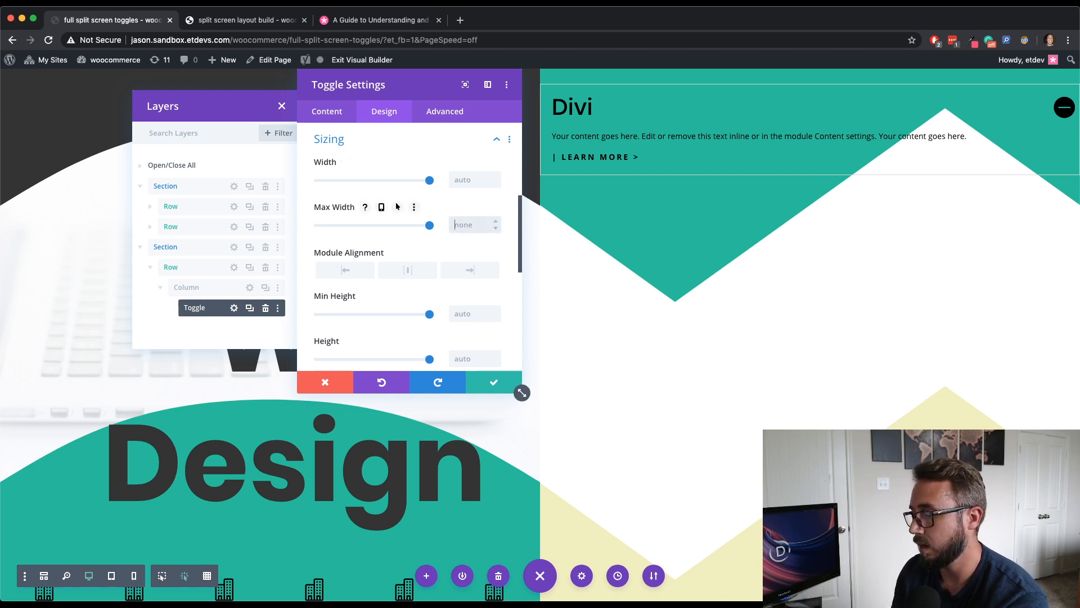
text(px)
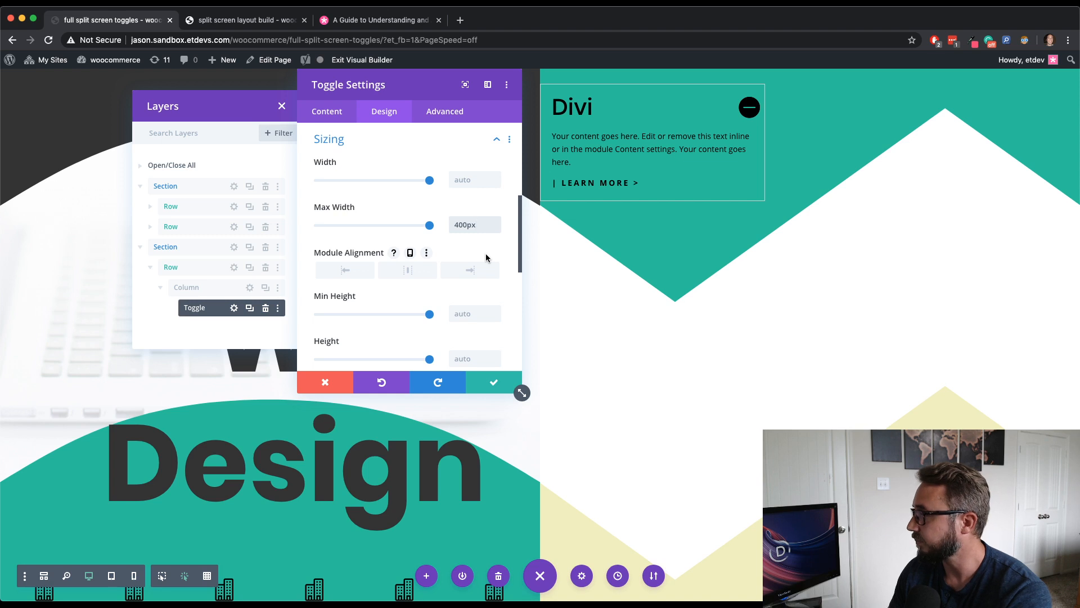
- Set the toggle's width to 50%
scroll(482, 256, down, 1)
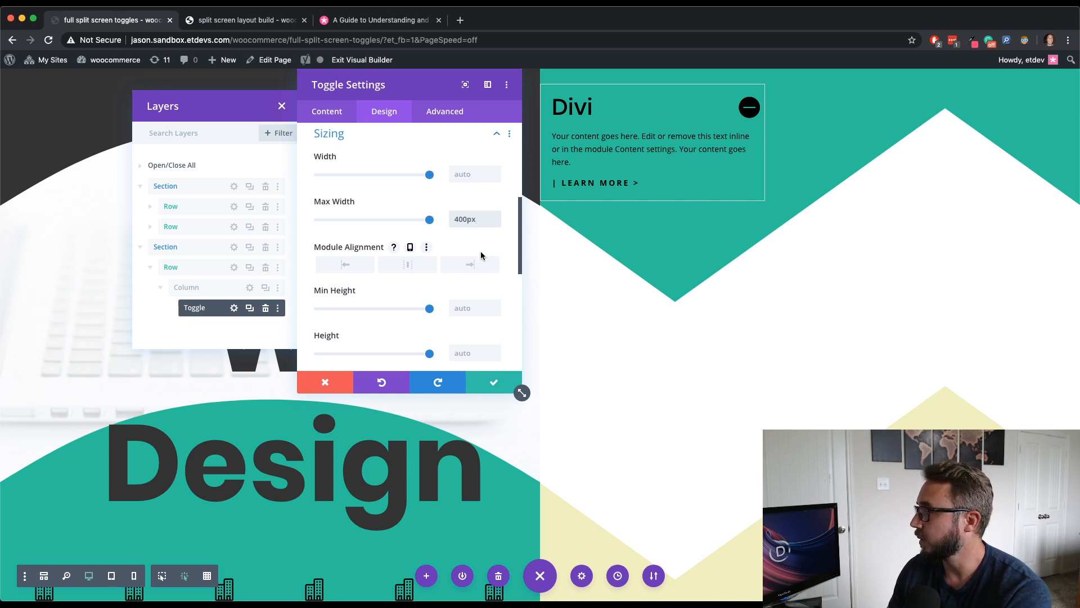
scroll(481, 256, up, 2)
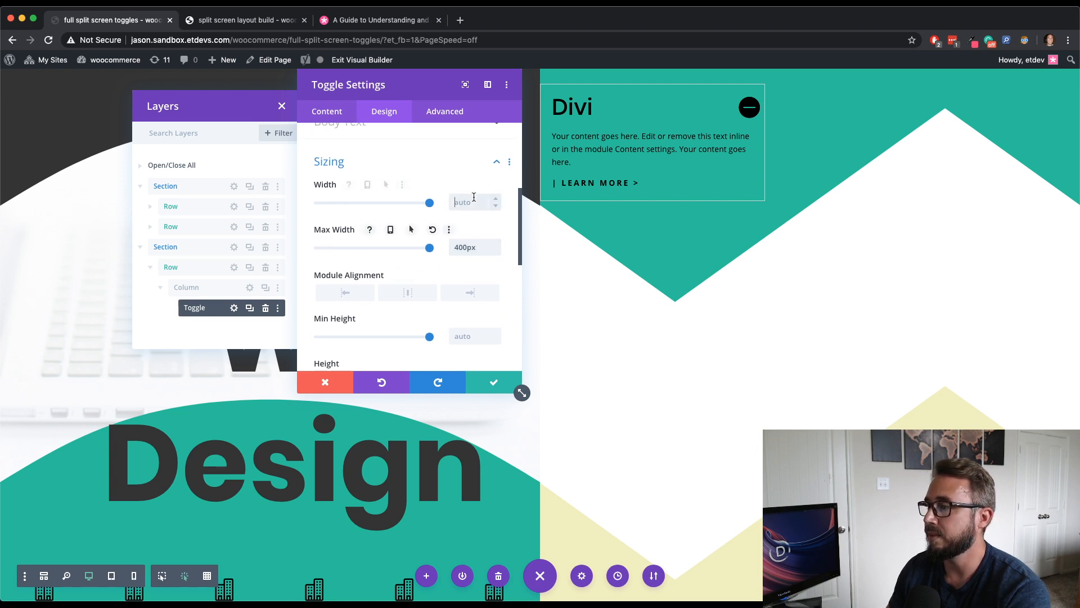
text(50)
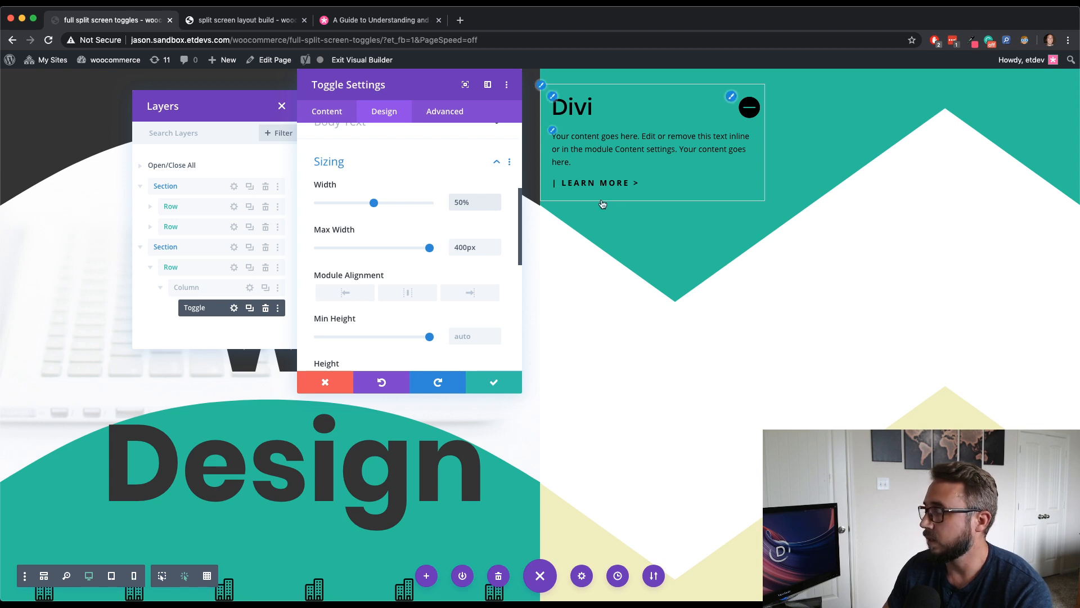
- Set the toggle's border width to 0px
scroll(444, 285, down, 1)
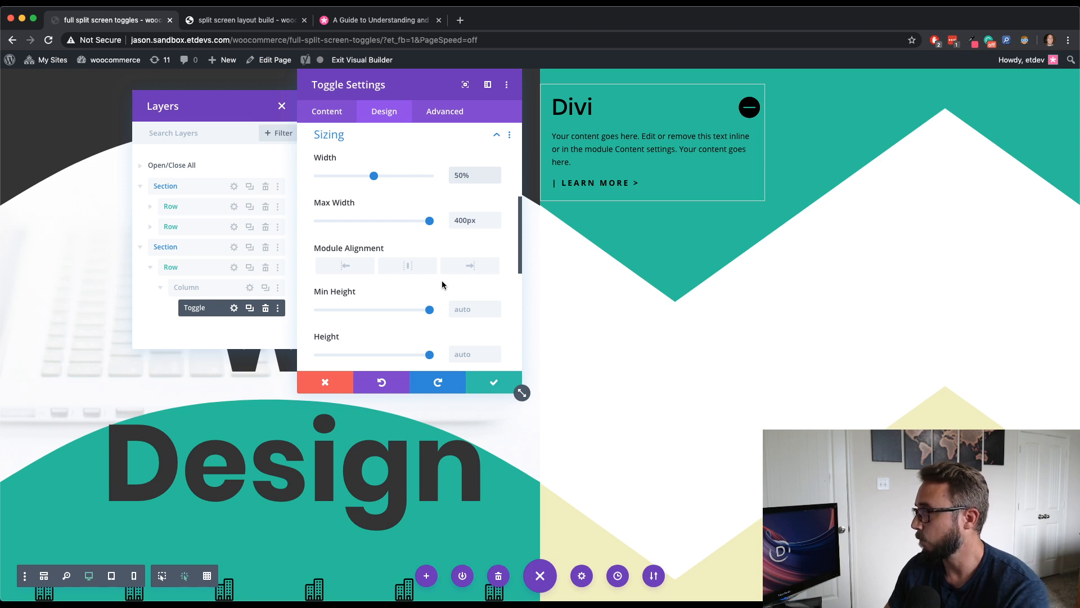
scroll(444, 286, down, 1)
scroll(444, 286, down, 1)
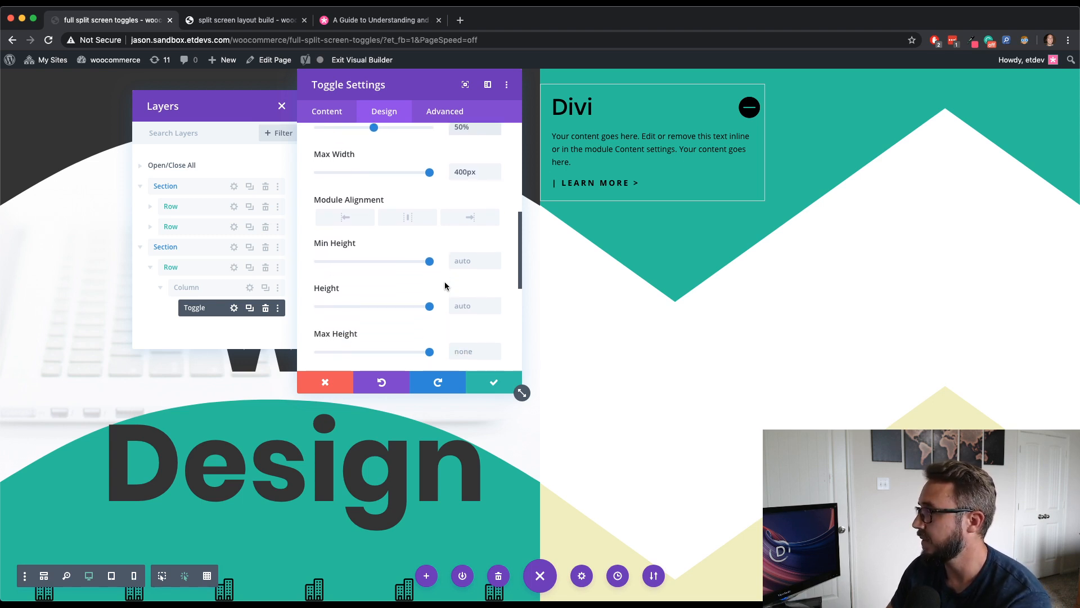
scroll(444, 285, up, 2)
scroll(444, 286, down, 4)
scroll(445, 287, down, 4)
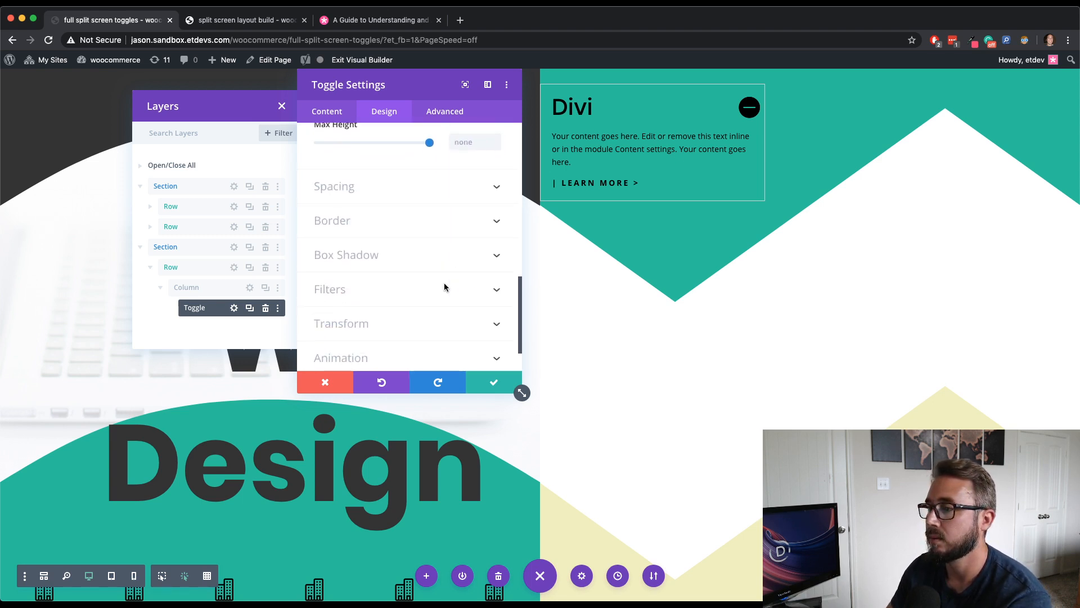
click(405, 220)
scroll(458, 282, down, 3)
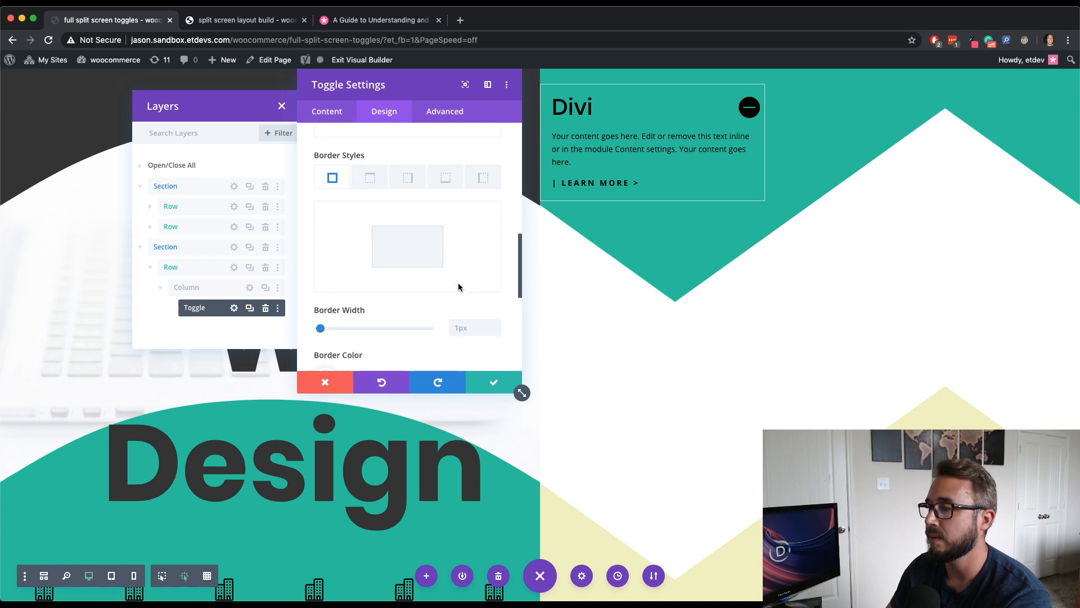
click(495, 323)
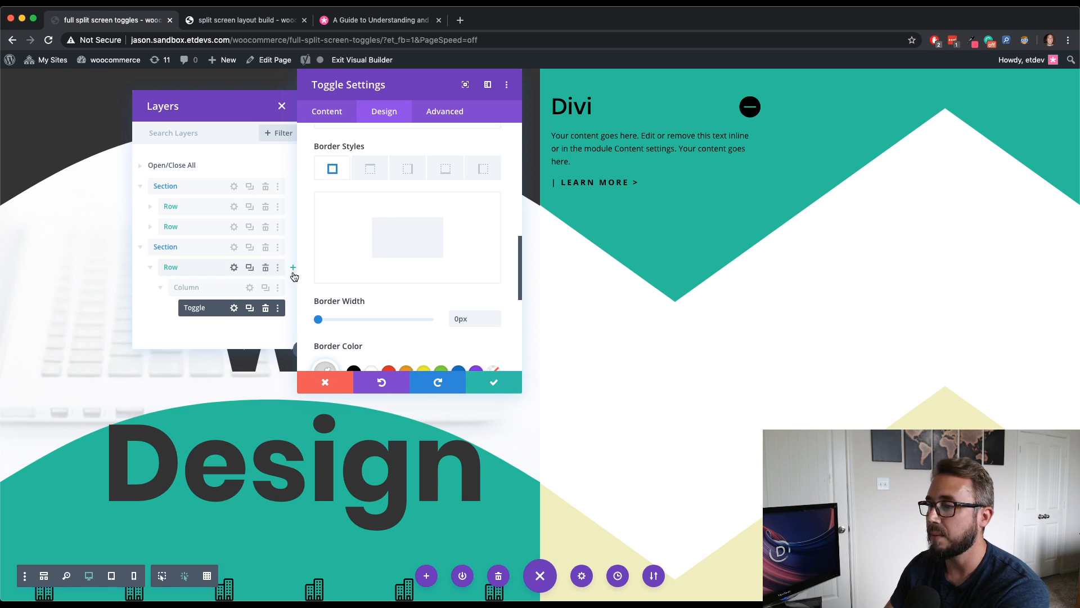
- Set the toggle's position to Absolute in the advanced position settings
click(449, 115)
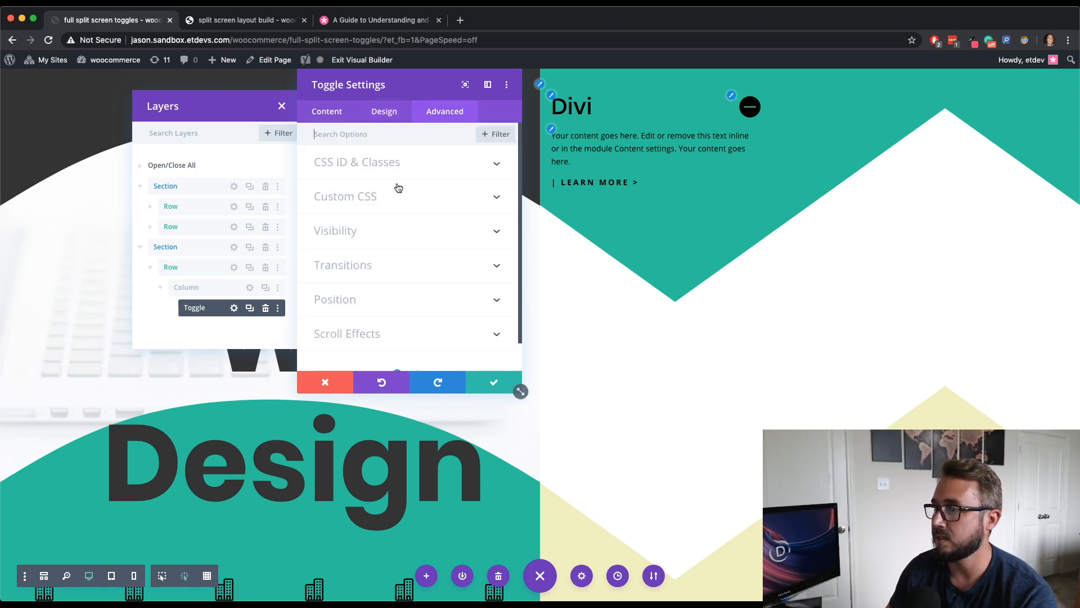
click(416, 302)
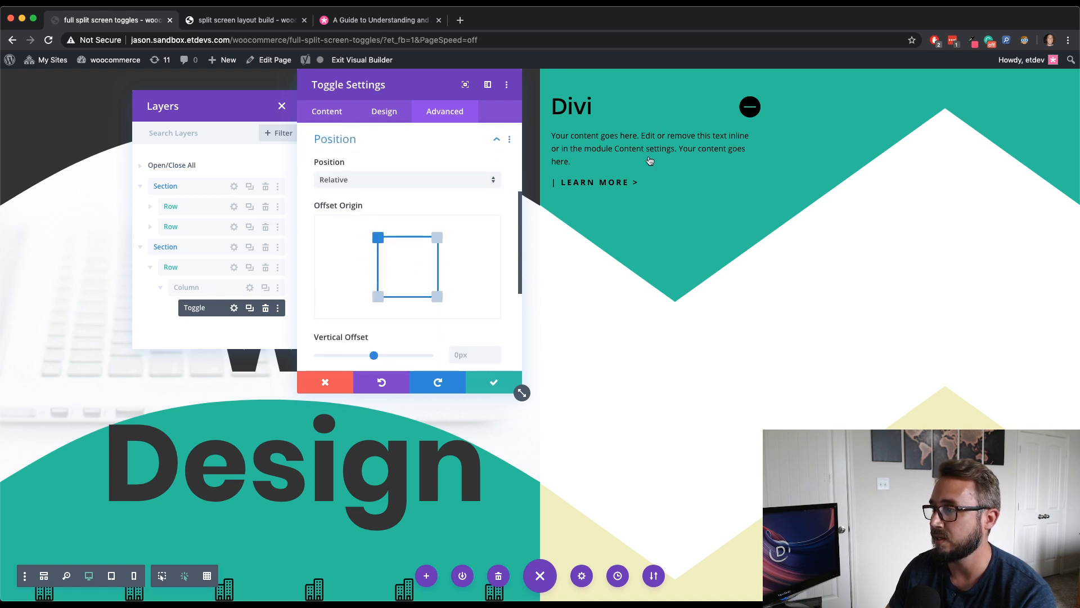
scroll(437, 205, down, 3)
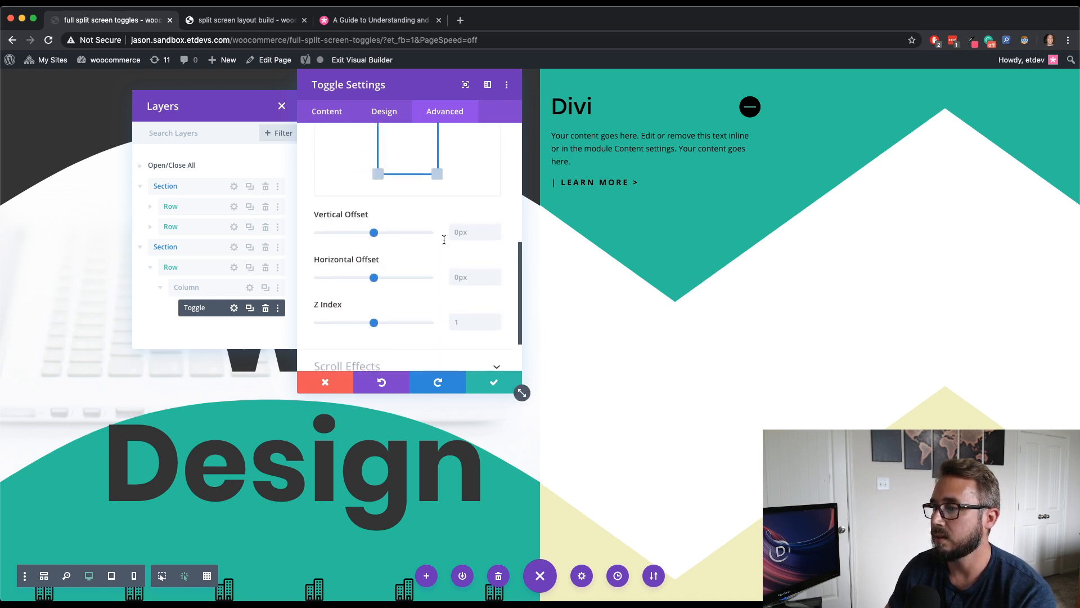
scroll(441, 238, up, 3)
click(409, 208)
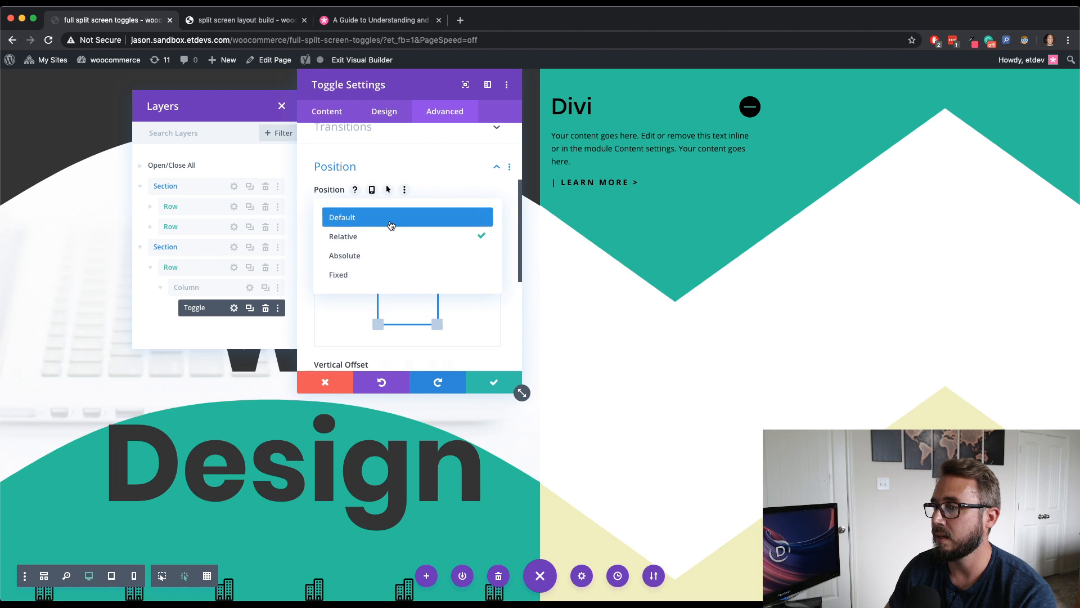
click(374, 256)
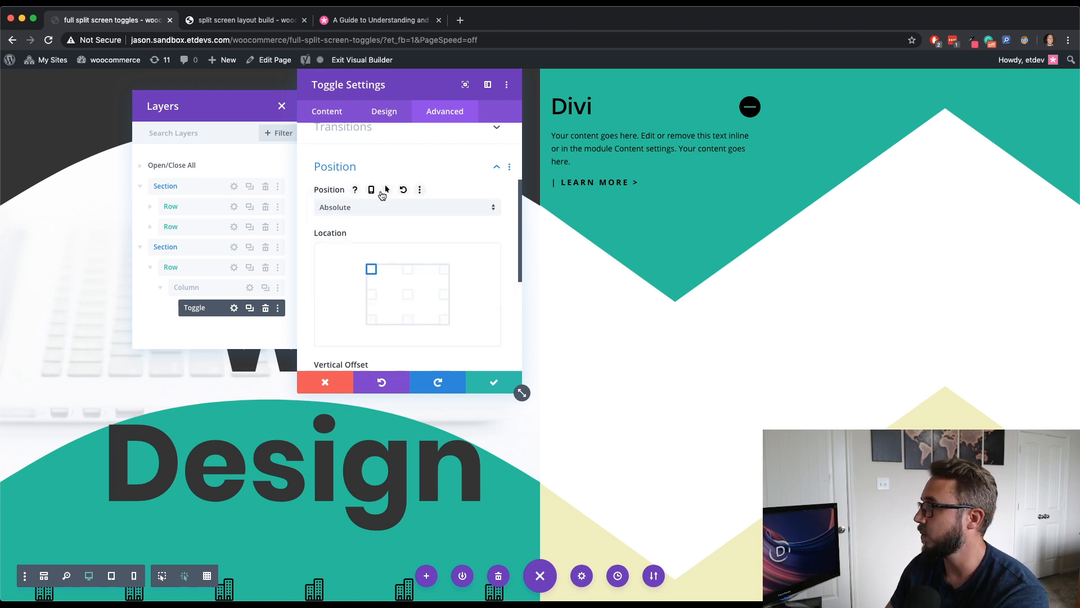
- Enable responsive position options and set the tablet position to Relative, keeping Absolute on desktop
click(372, 189)
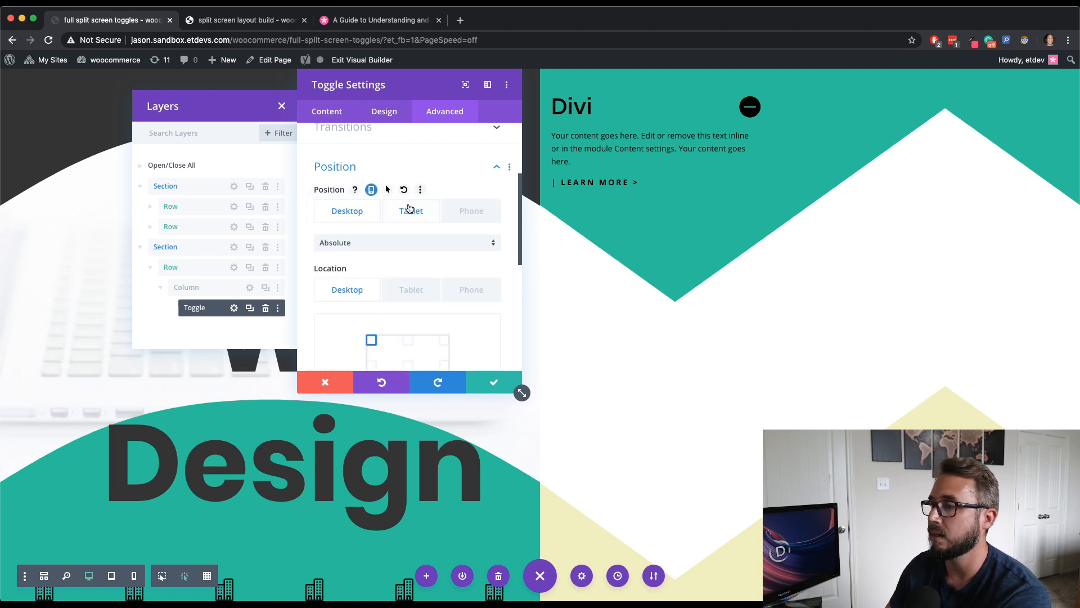
click(411, 211)
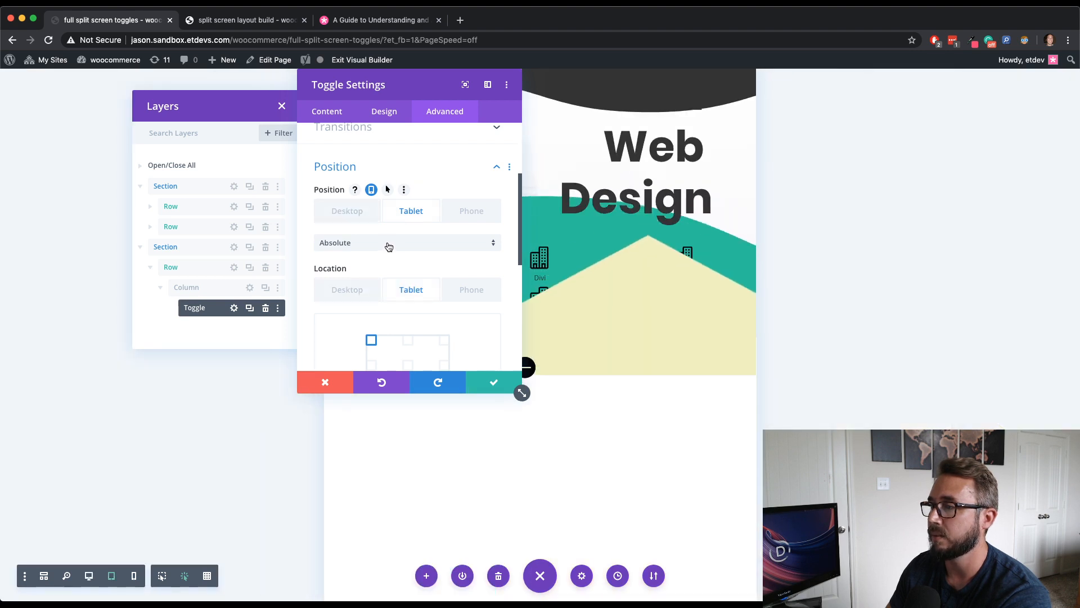
click(388, 243)
click(385, 271)
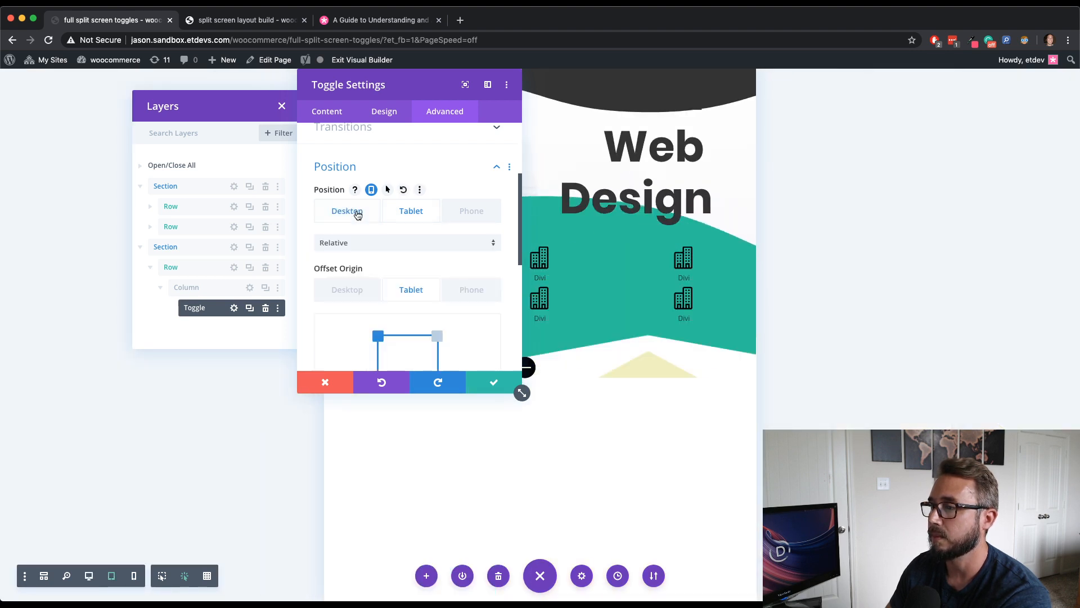
click(360, 211)
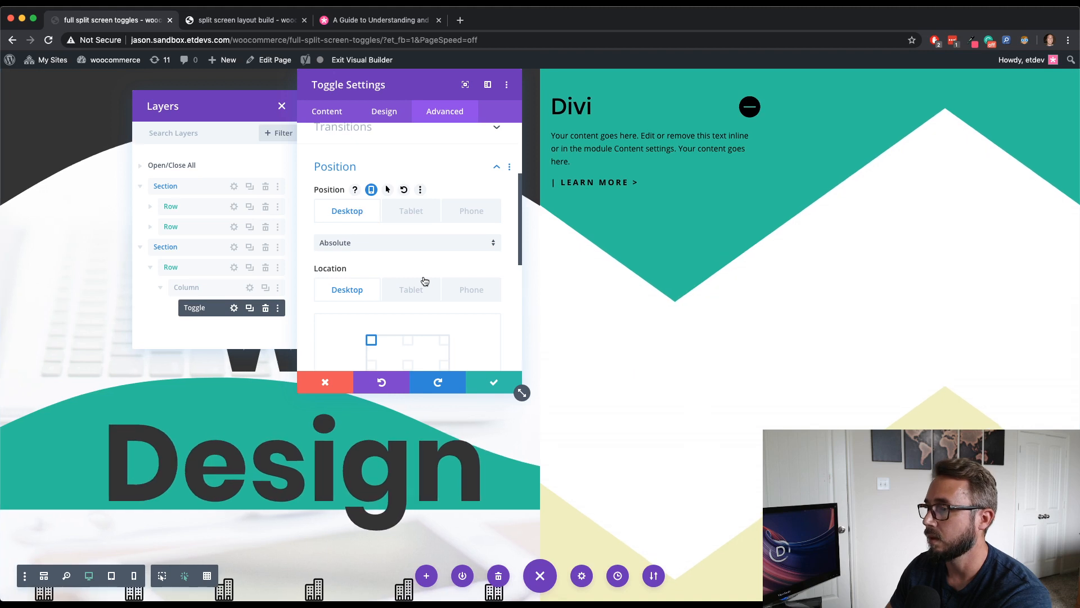
- Set the toggle's vertical offset to 22%
scroll(426, 282, down, 4)
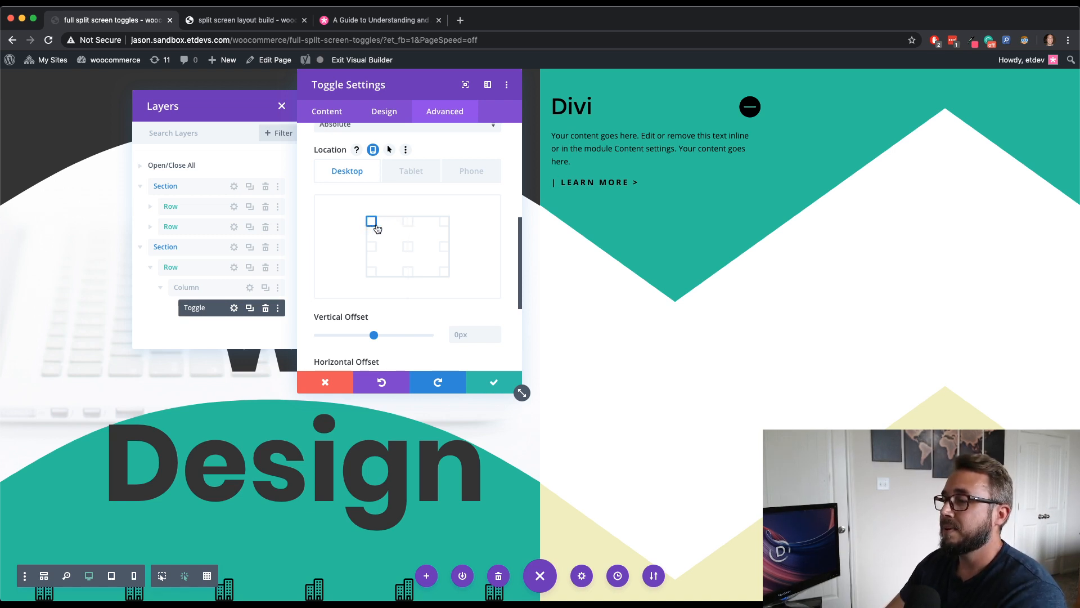
scroll(397, 267, down, 2)
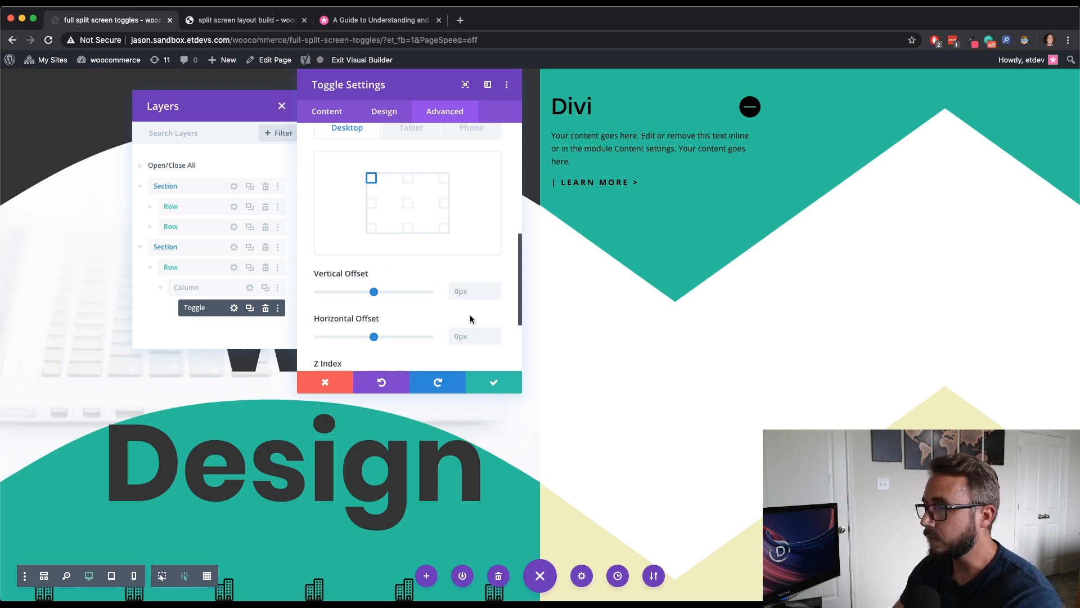
click(471, 287)
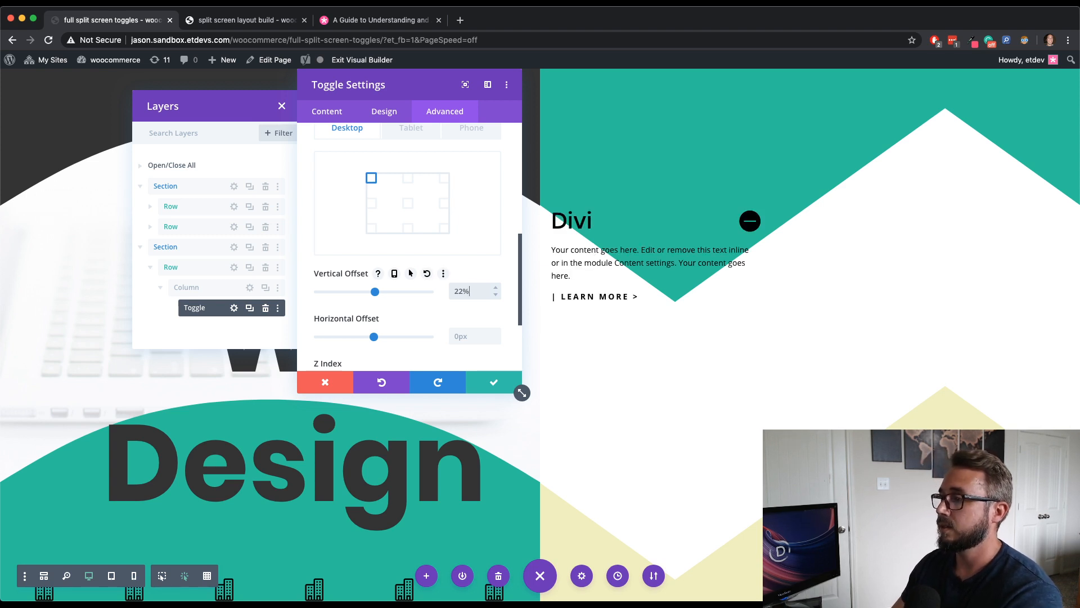
- Set the toggle's horizontal offset to 50% and its z-index to 2
drag(415, 97, 177, 132)
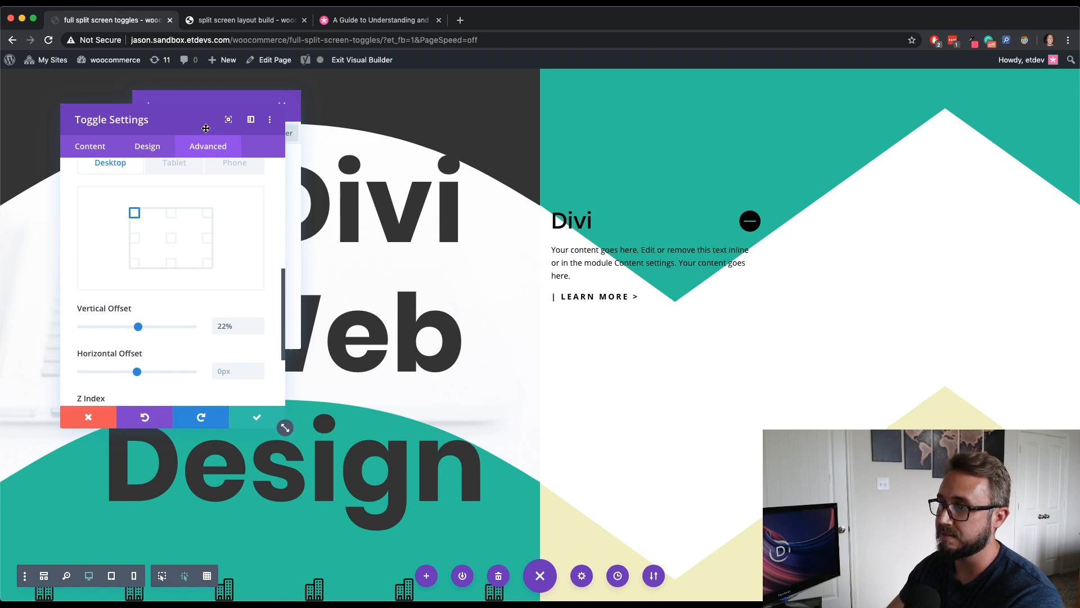
drag(193, 122, 386, 108)
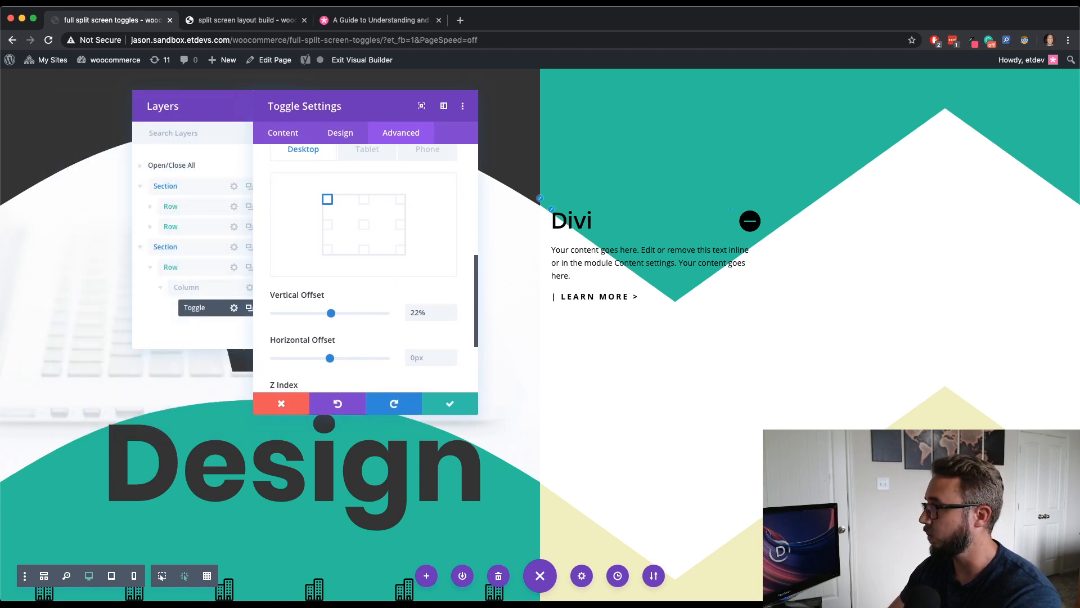
scroll(362, 338, down, 2)
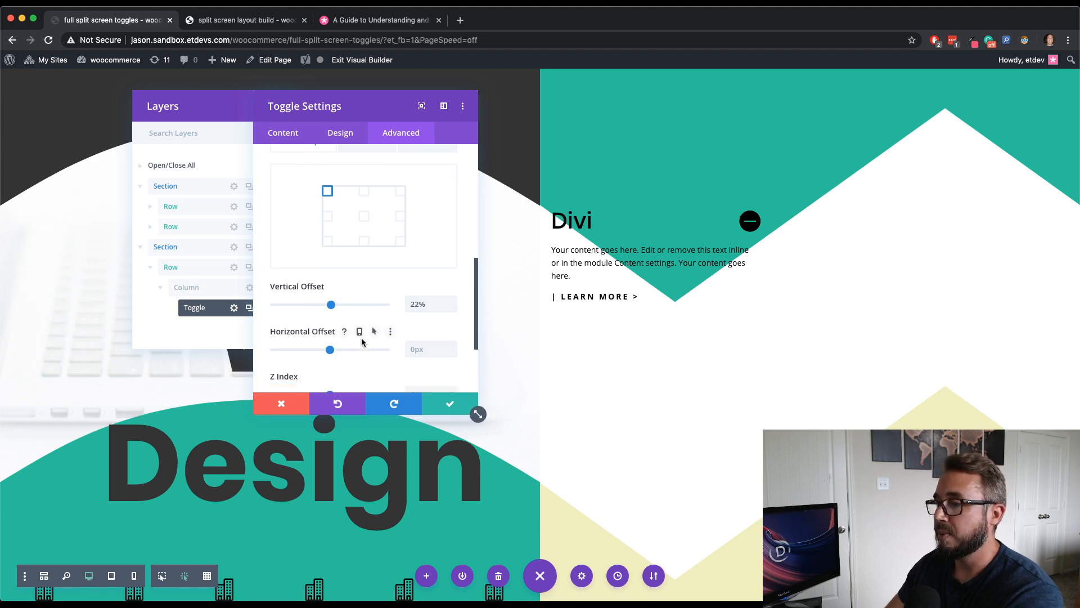
click(428, 331)
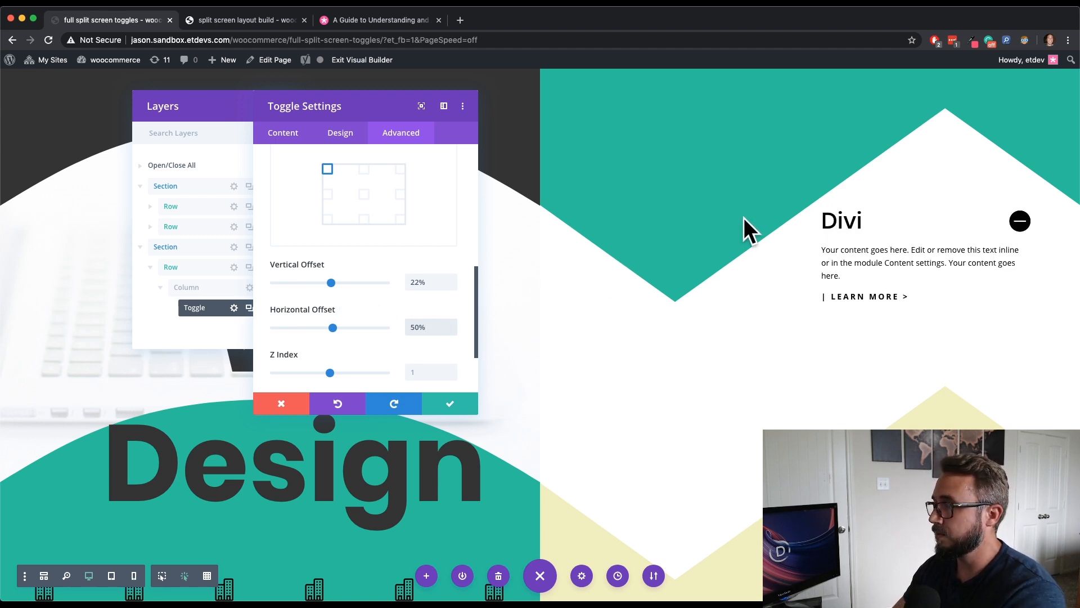
scroll(444, 348, down, 2)
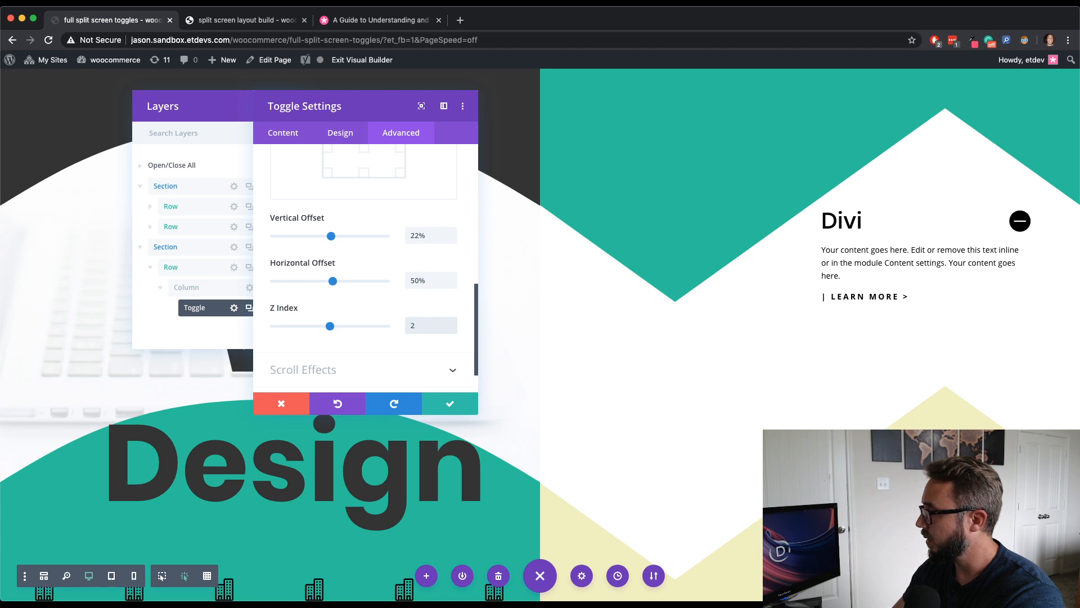
- Add the custom CSS "left: -60px;" to the toggle icon element and save the toggle
scroll(416, 232, up, 6)
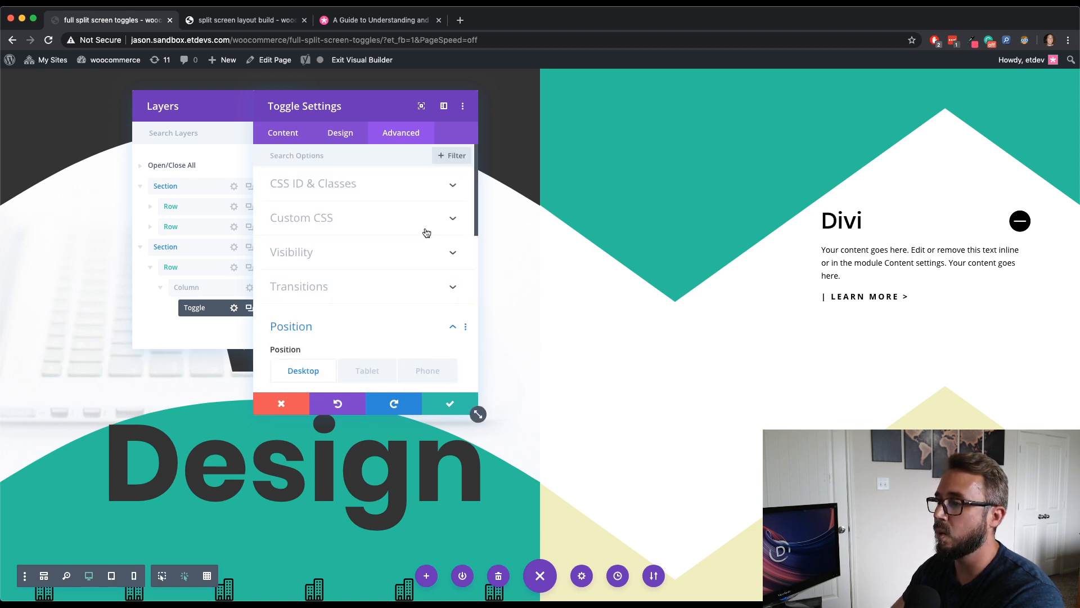
click(392, 219)
scroll(390, 236, down, 5)
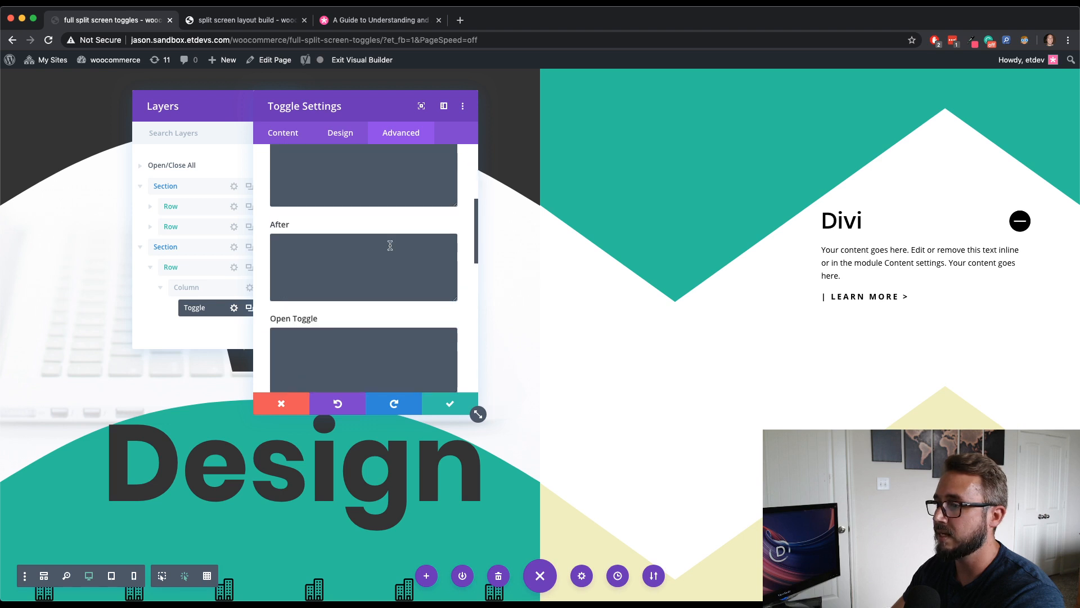
scroll(390, 245, down, 4)
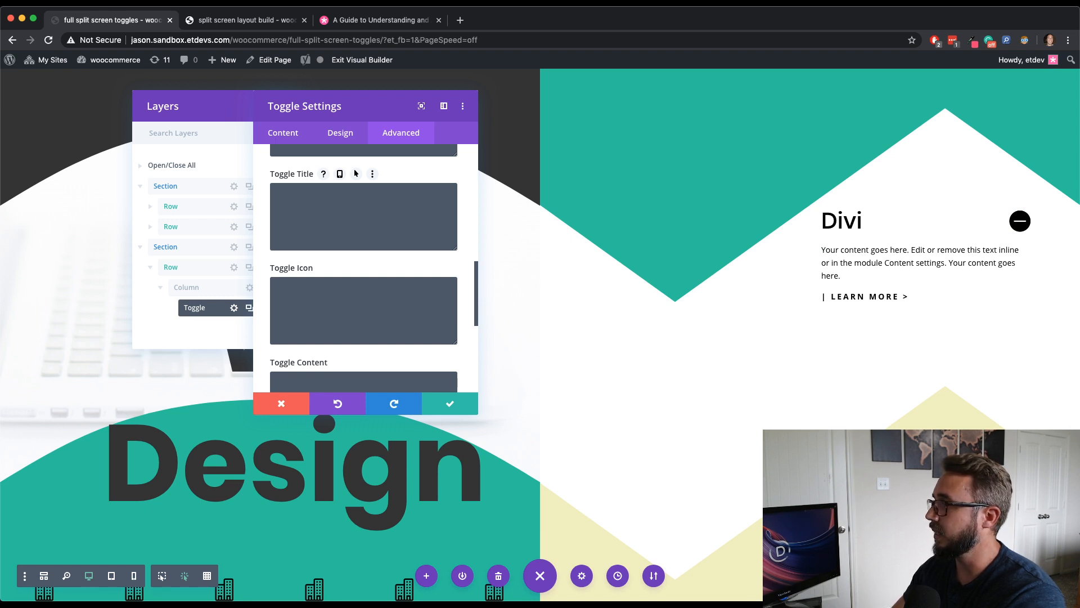
click(362, 308)
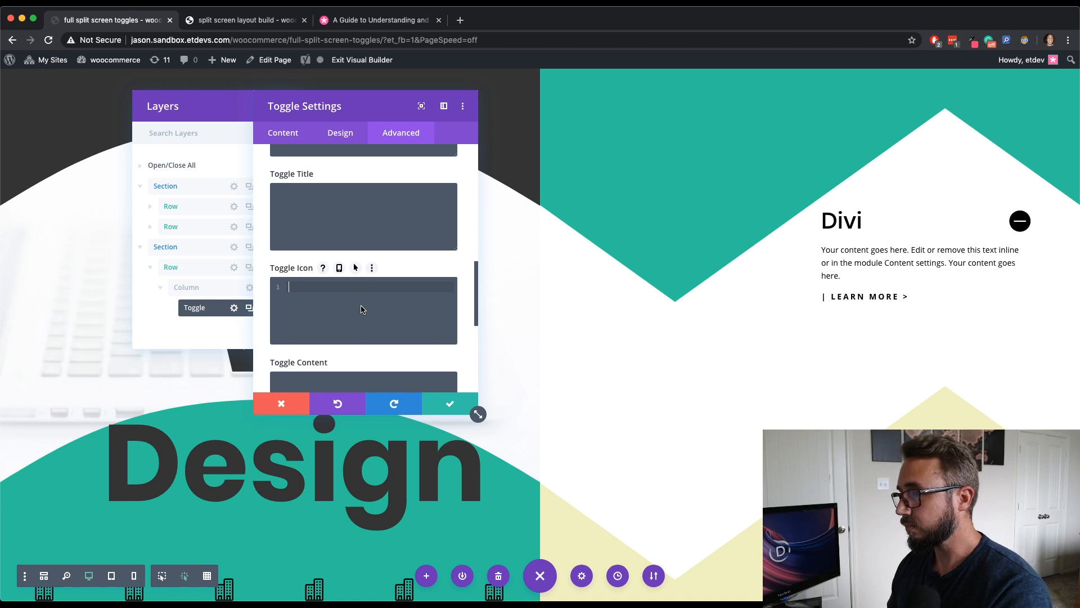
text(left)
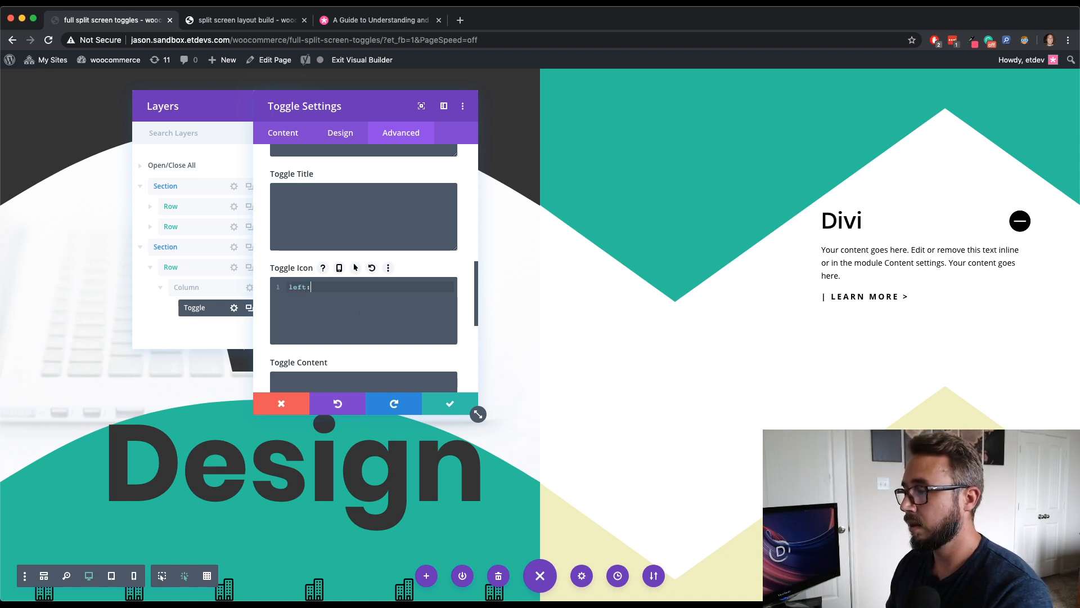
text(: -60)
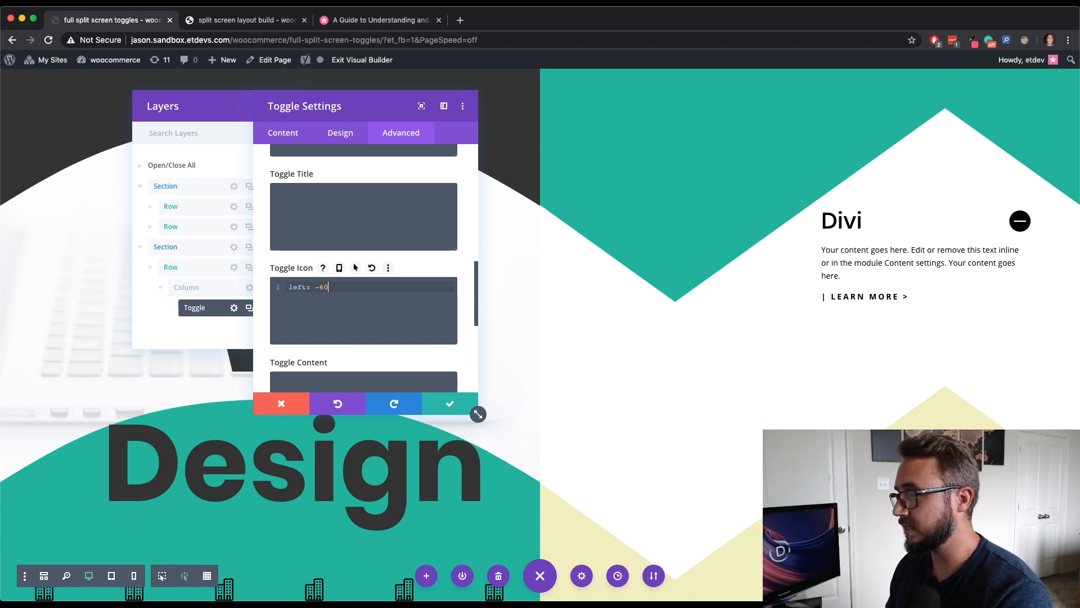
text(px;)
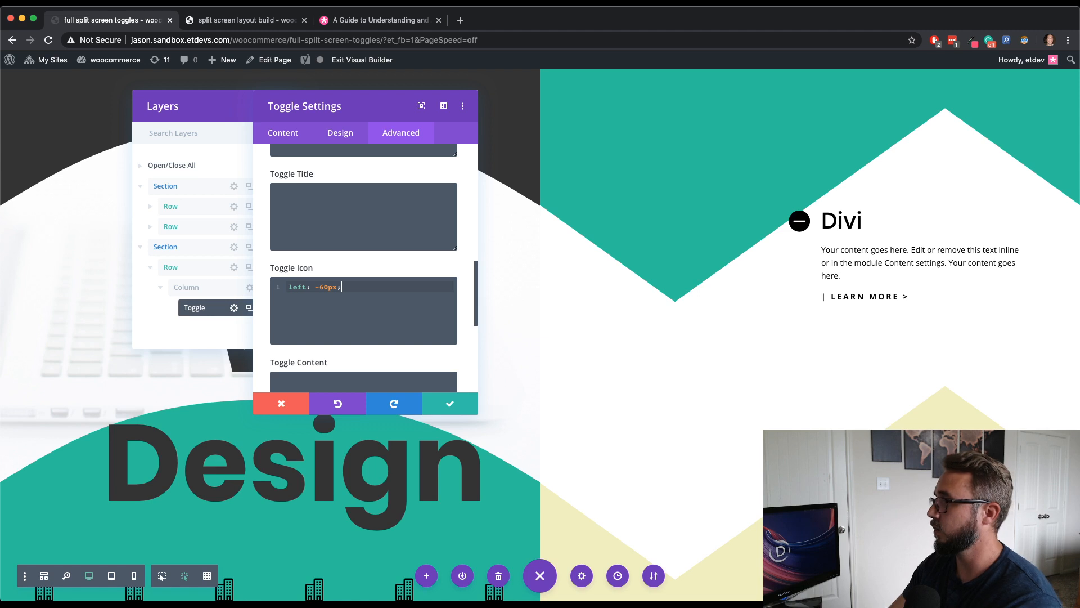
click(470, 407)
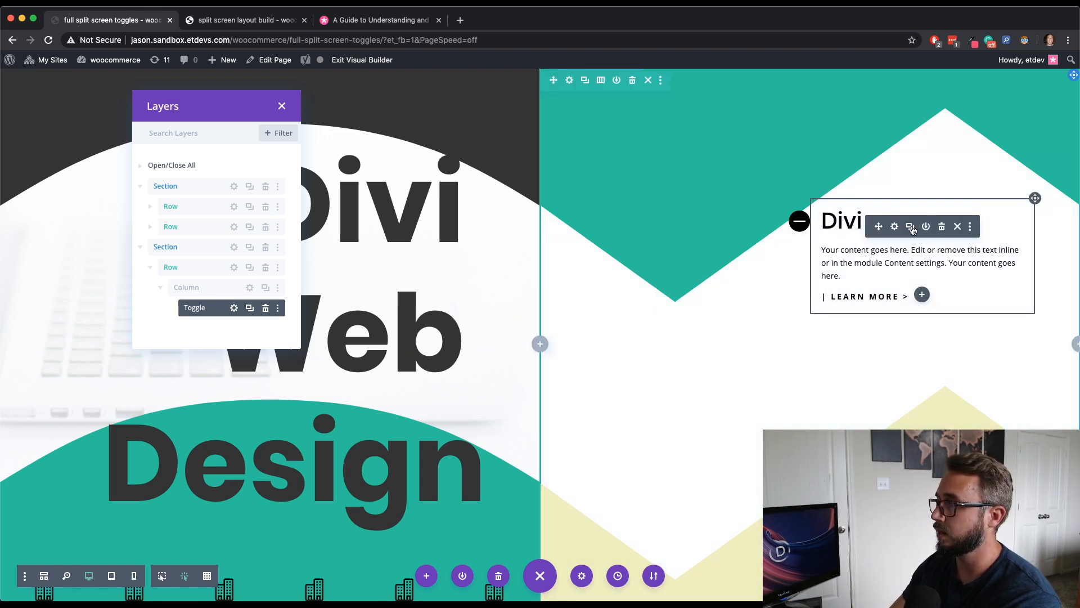
- Duplicate the toggle and set the copy's vertical offset to 70%, then save it
click(911, 226)
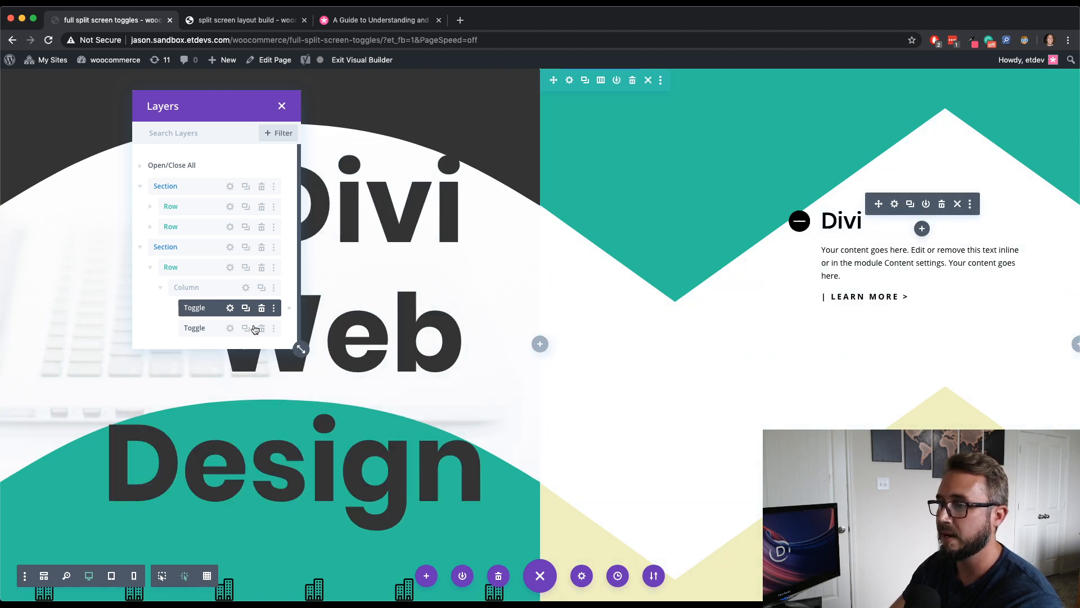
click(230, 328)
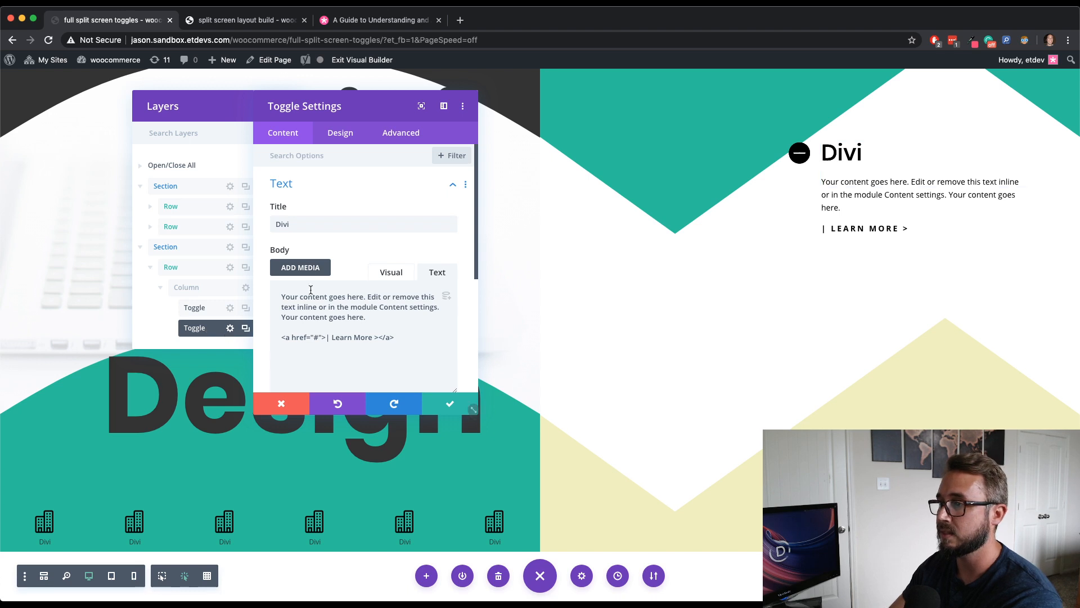
click(403, 134)
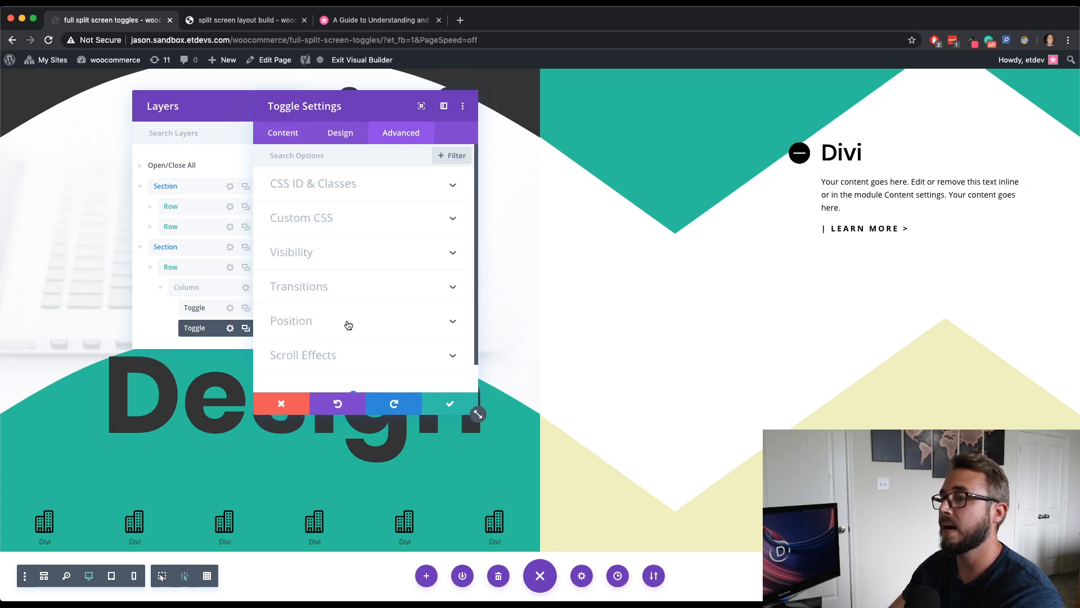
click(345, 332)
drag(374, 109, 415, 96)
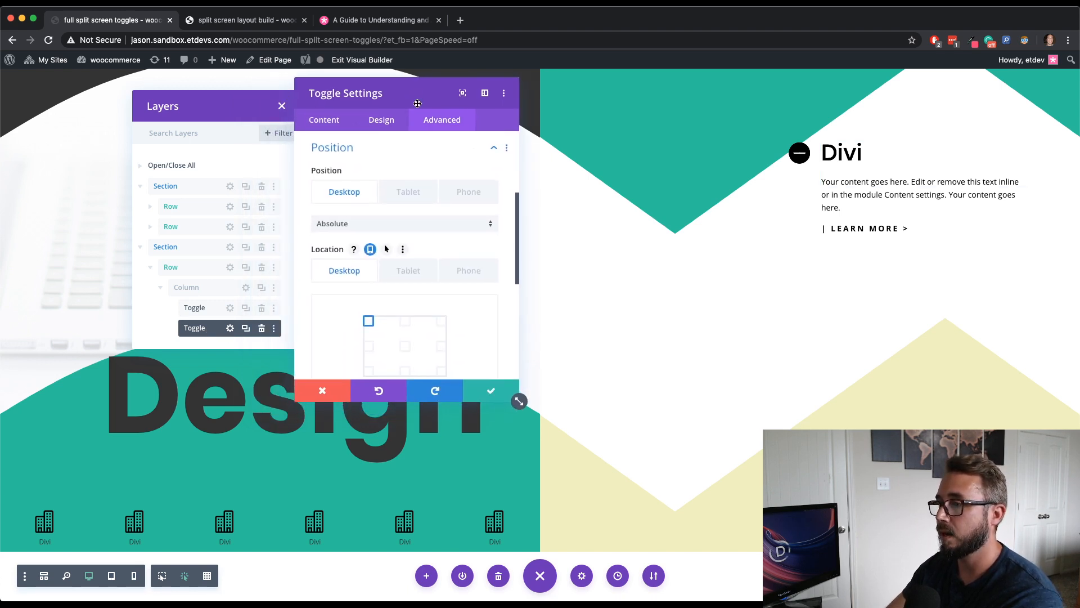
scroll(430, 270, down, 5)
scroll(430, 270, up, 1)
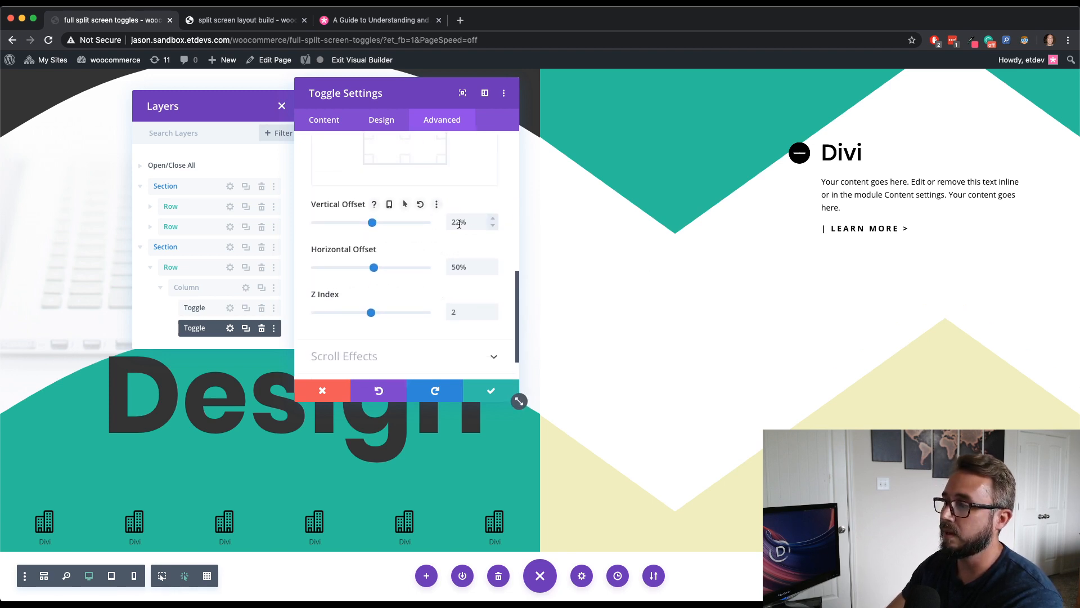
drag(460, 223, 448, 224)
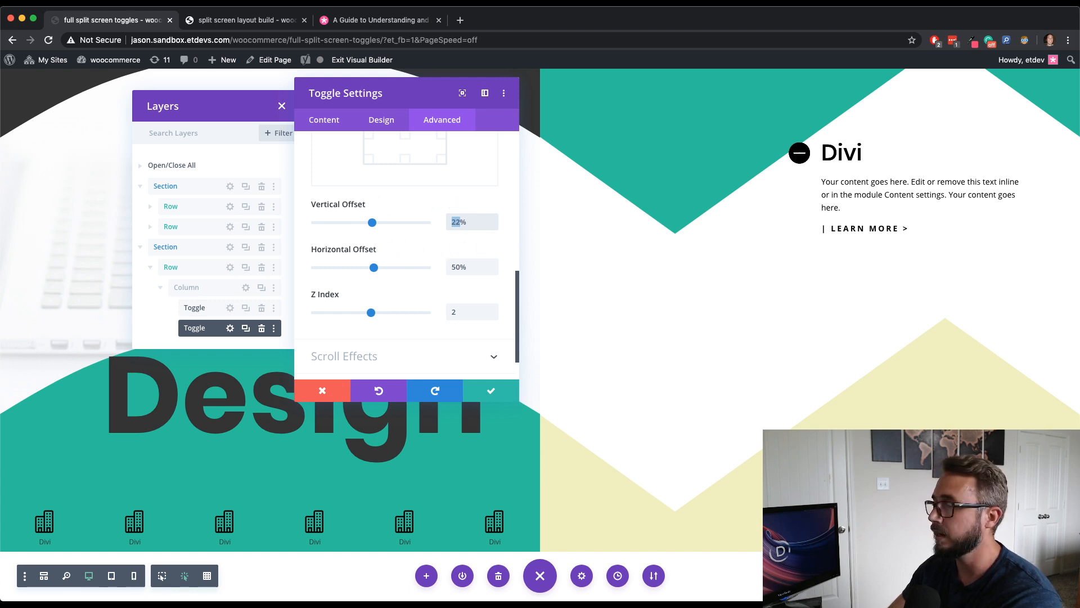
text(70)
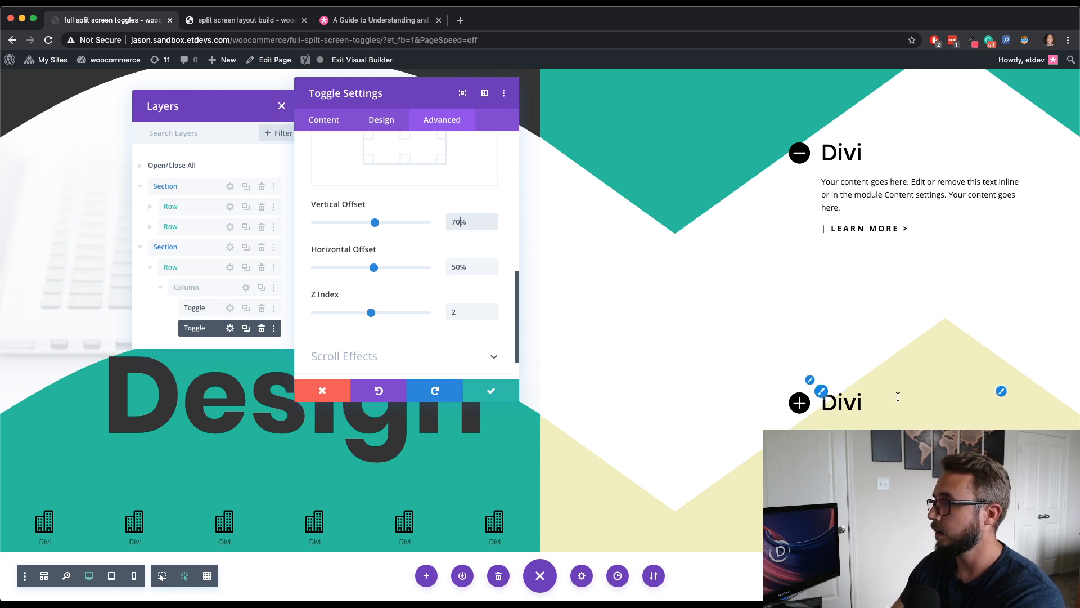
click(484, 390)
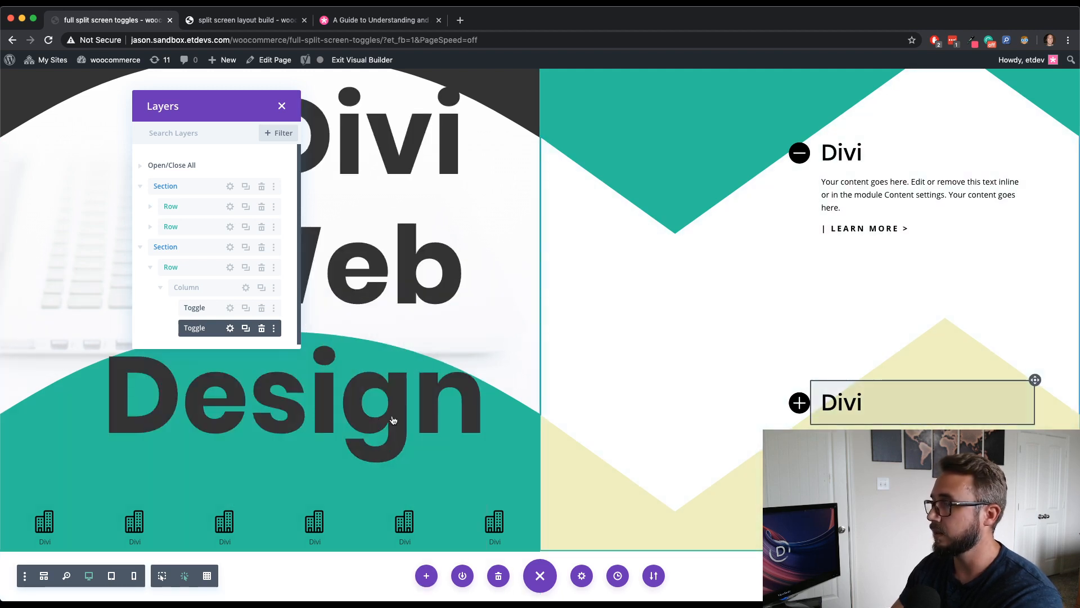
- Duplicate the second toggle and set the copy's position location to the center-left point
scroll(248, 304, down, 1)
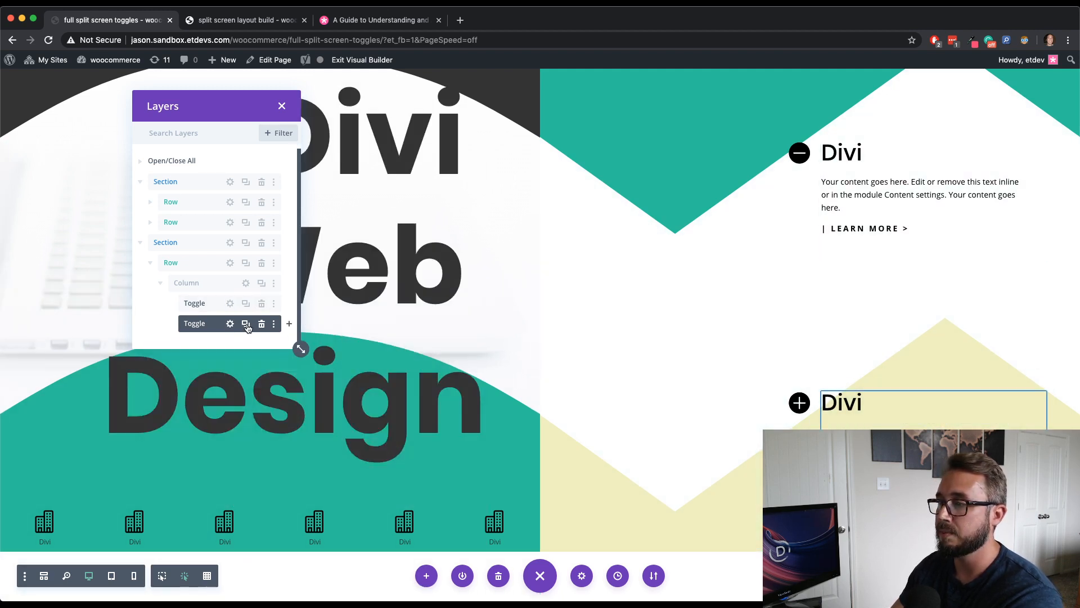
click(247, 325)
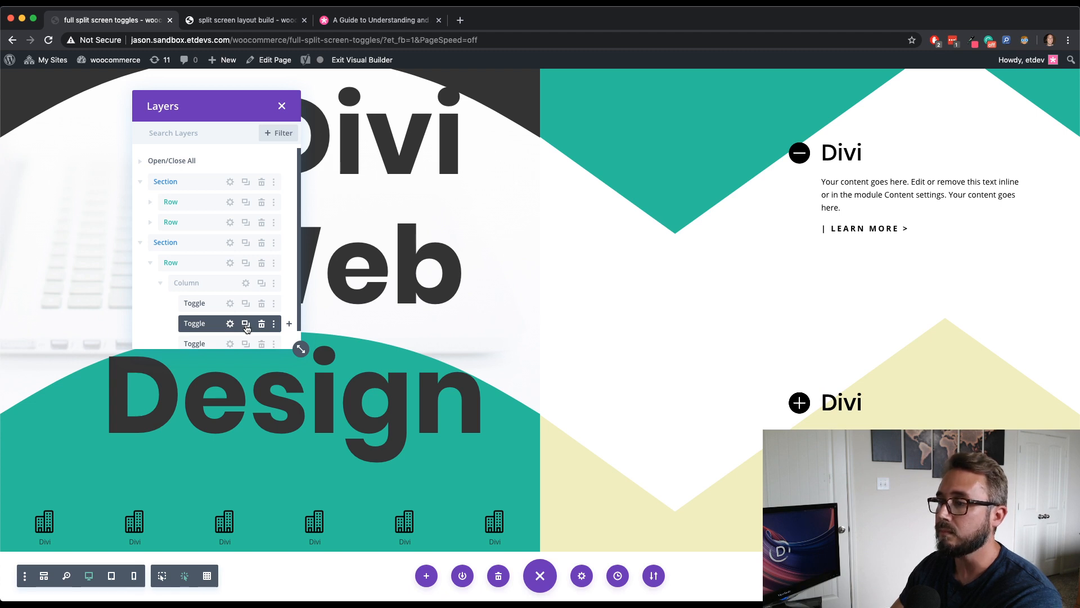
scroll(246, 323, down, 1)
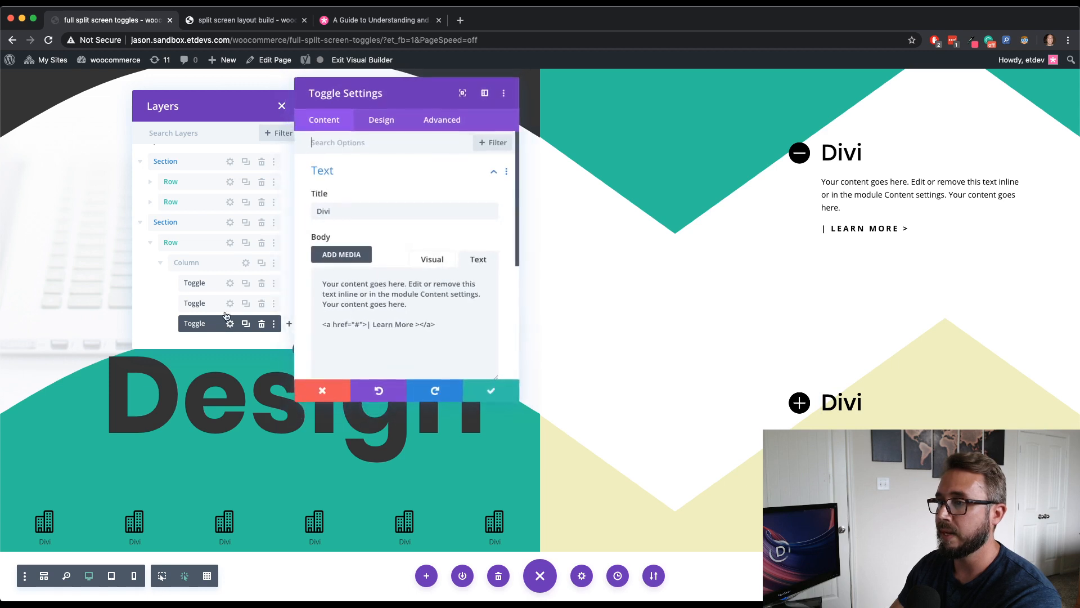
drag(403, 91, 411, 92)
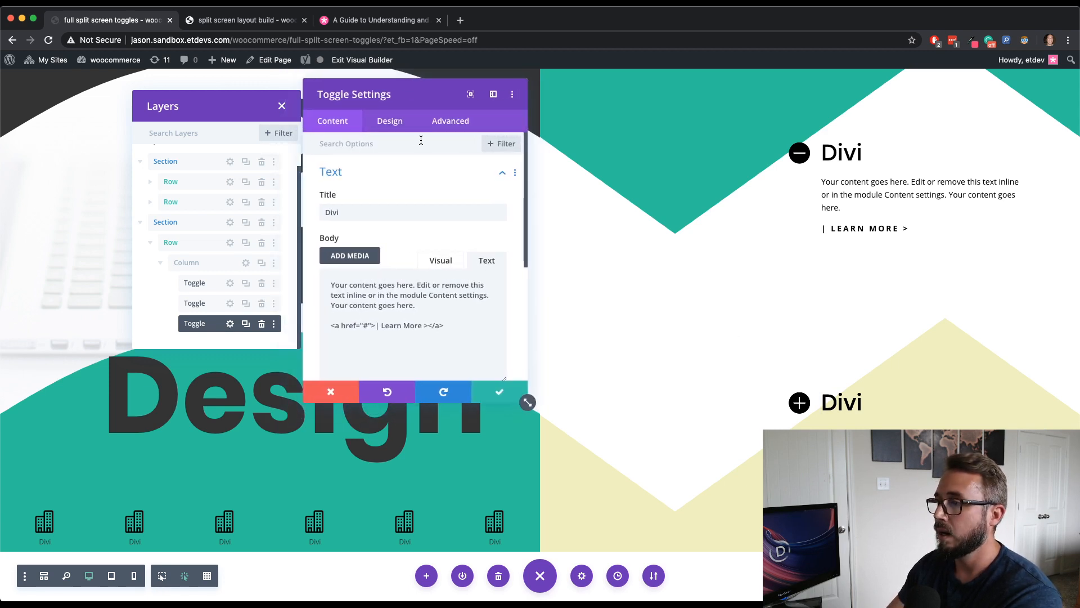
click(442, 125)
click(412, 311)
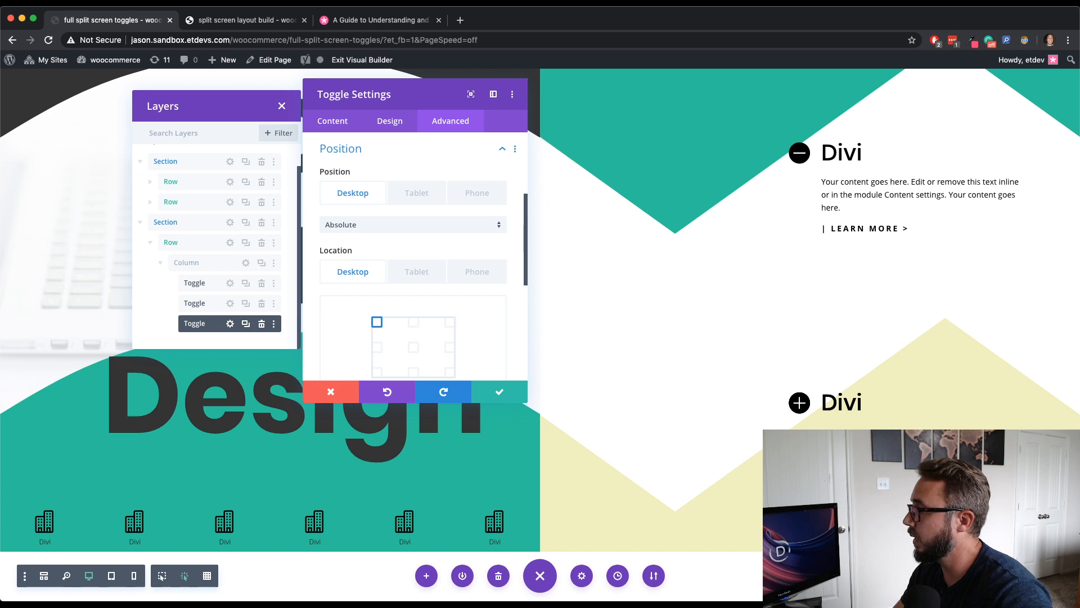
scroll(432, 309, down, 2)
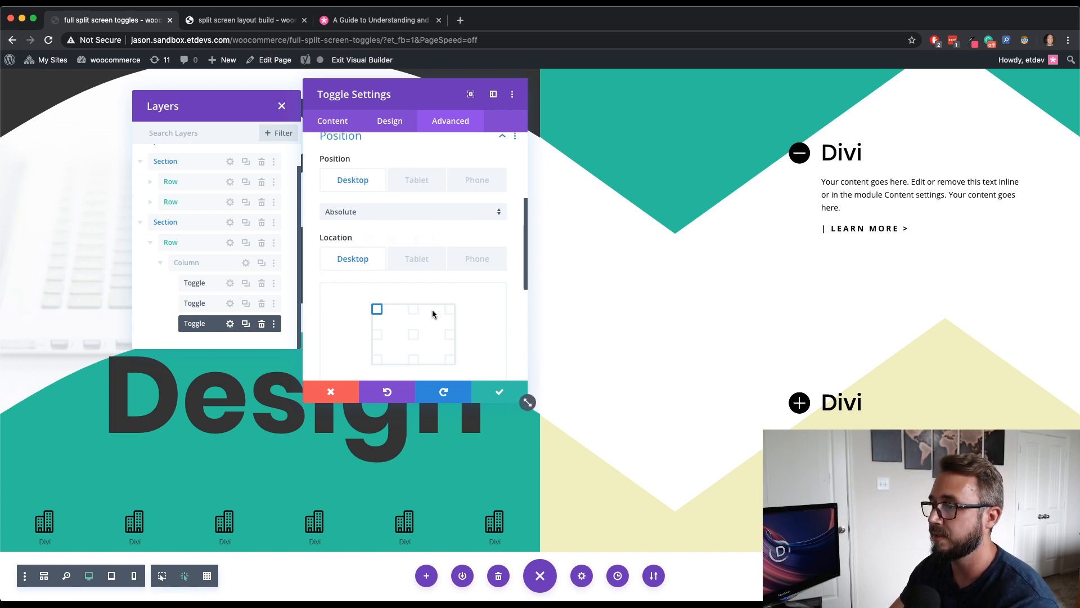
click(380, 326)
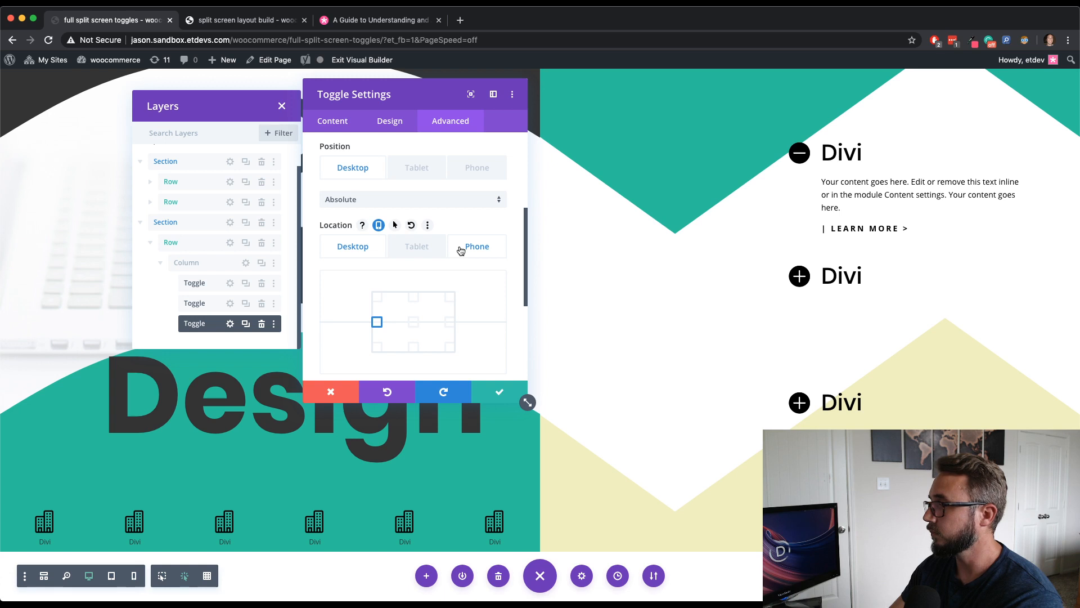
- Set the third toggle's horizontal offset to 19px and save it
scroll(461, 249, down, 5)
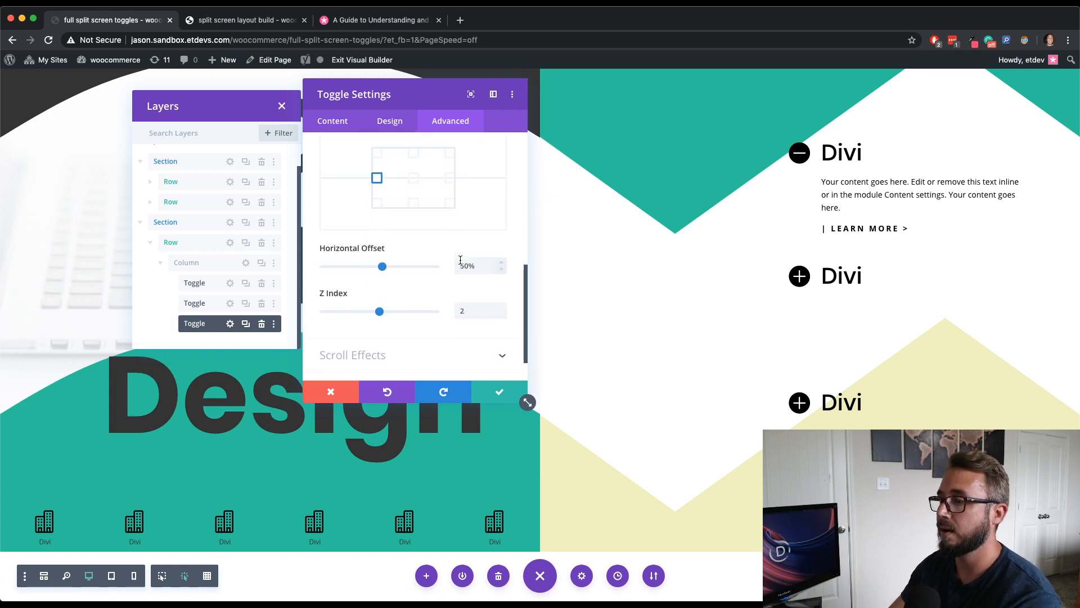
drag(480, 266, 456, 267)
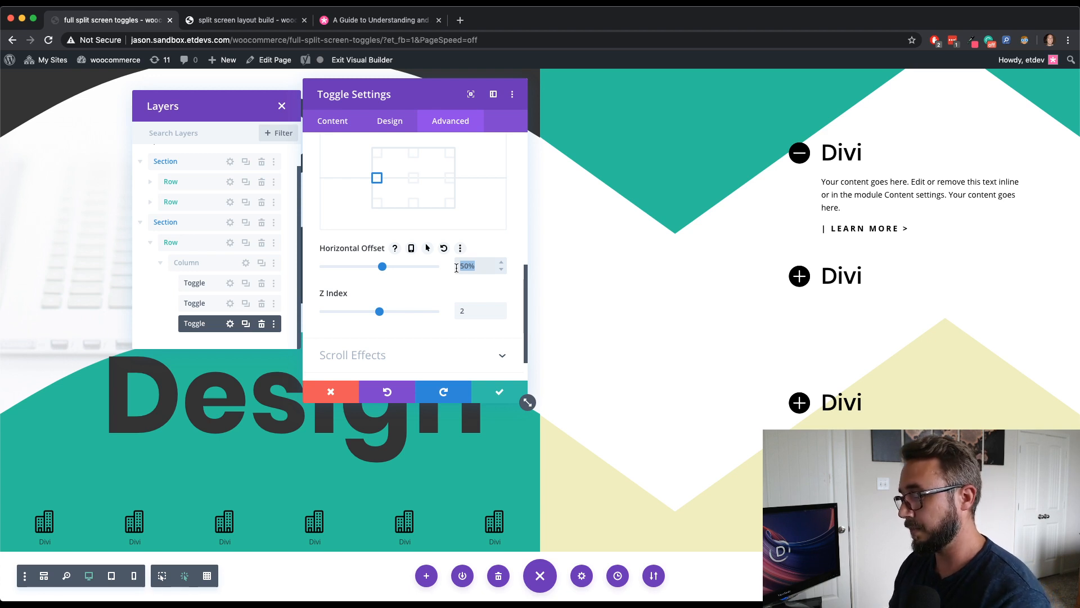
text(19)
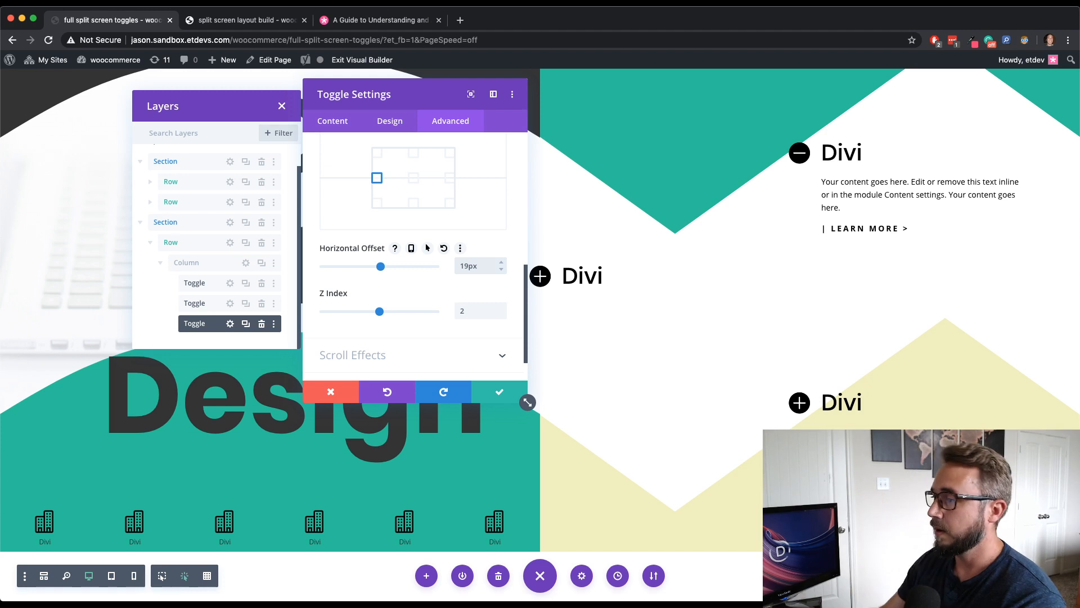
drag(461, 112, 381, 110)
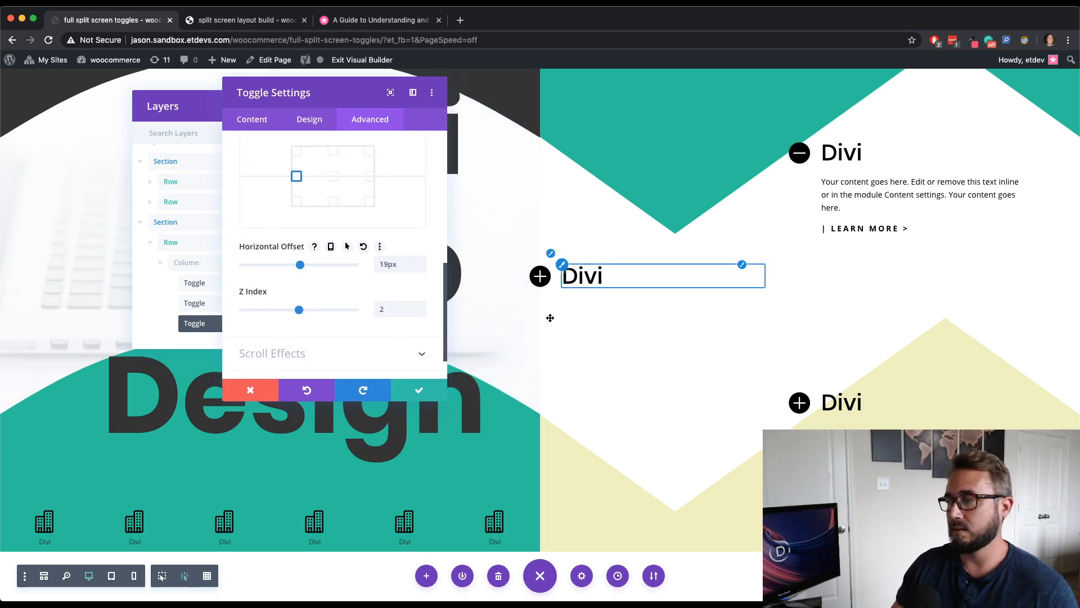
scroll(550, 315, up, 2)
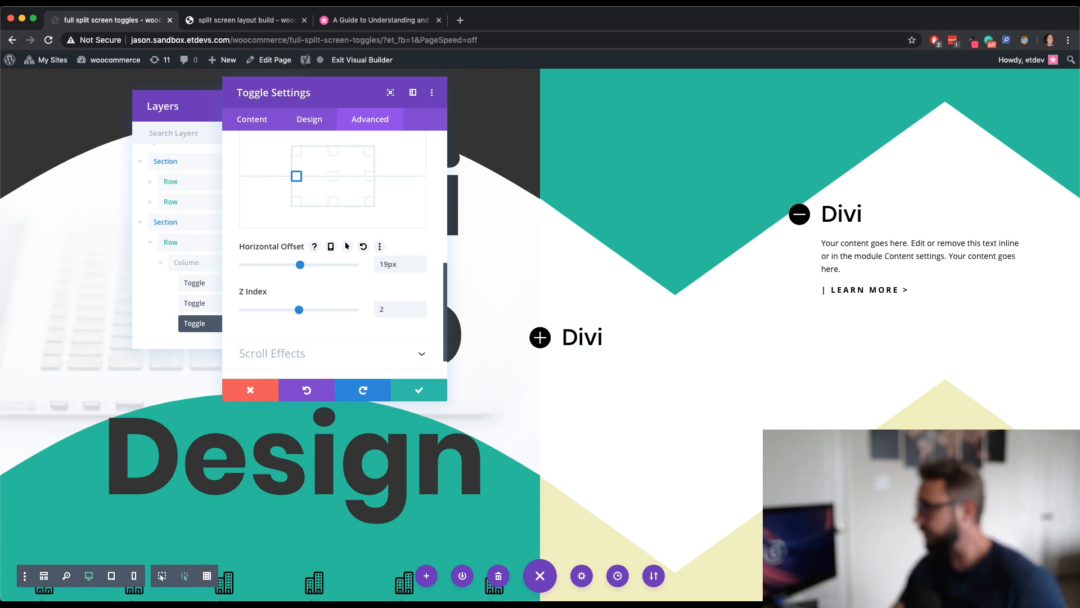
click(419, 390)
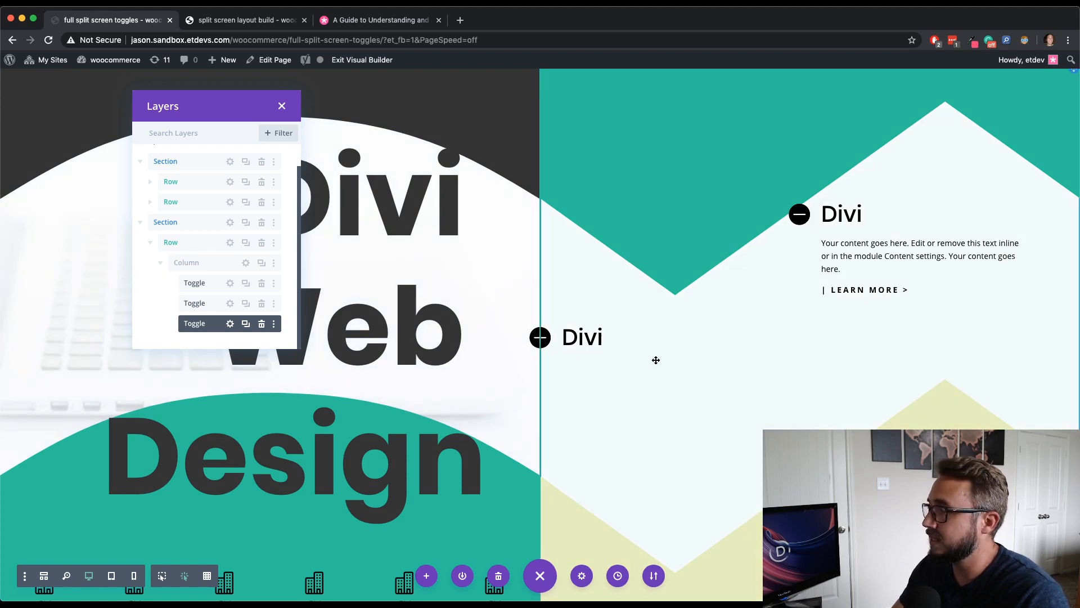
- Set the third toggle's width to 95% and its max width to 500px
mouse_move(625, 359)
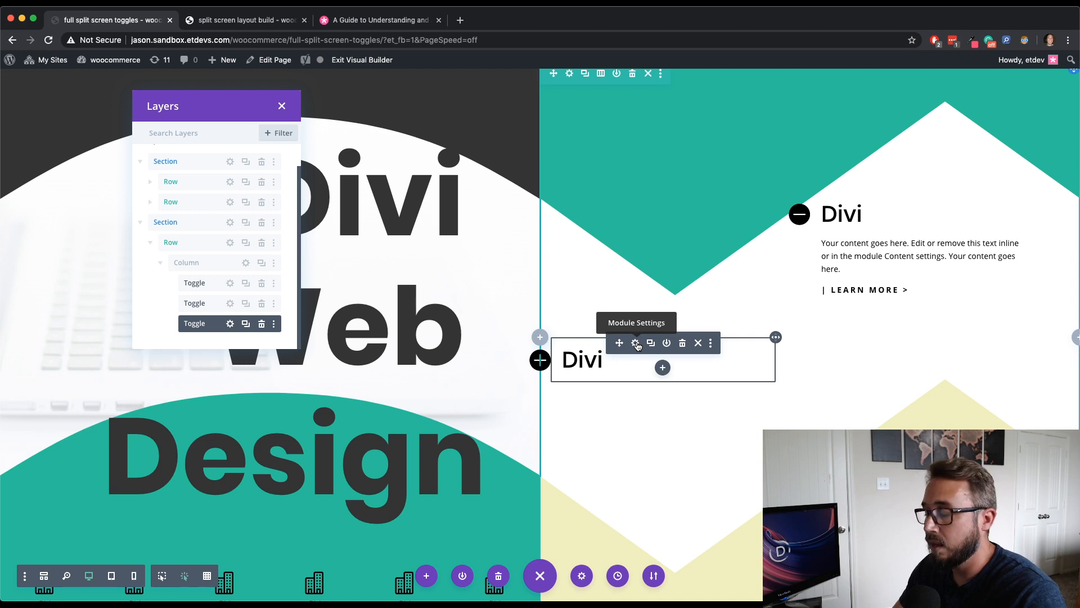
click(636, 344)
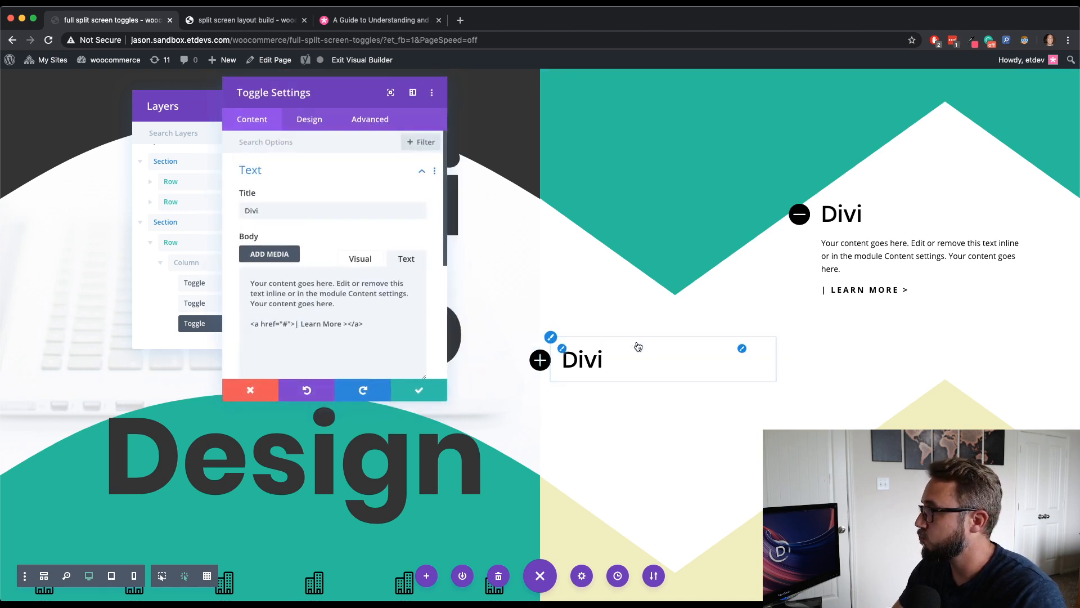
click(309, 120)
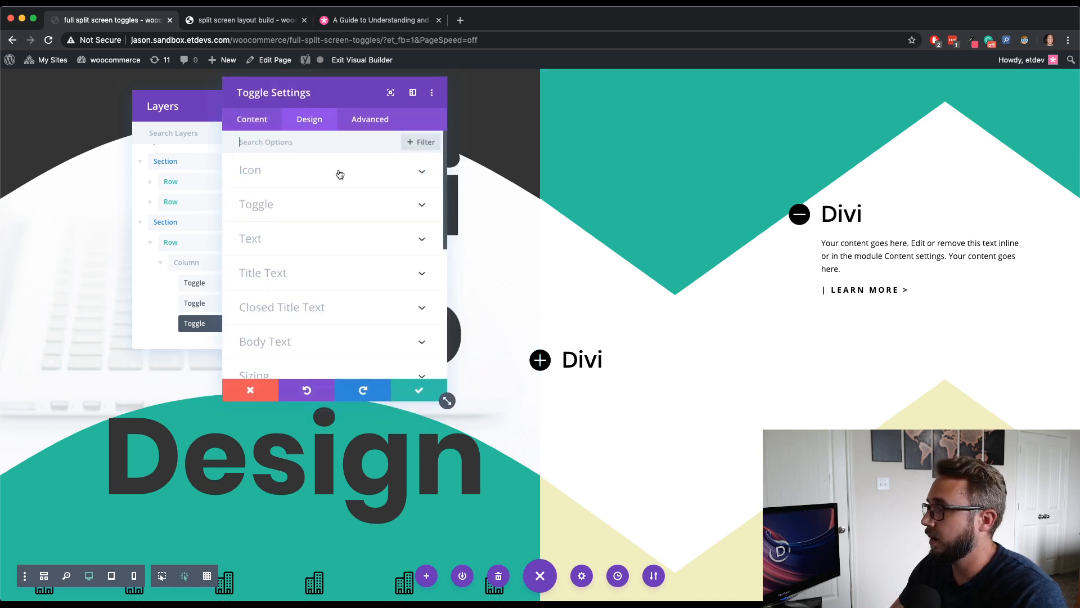
scroll(339, 252, down, 3)
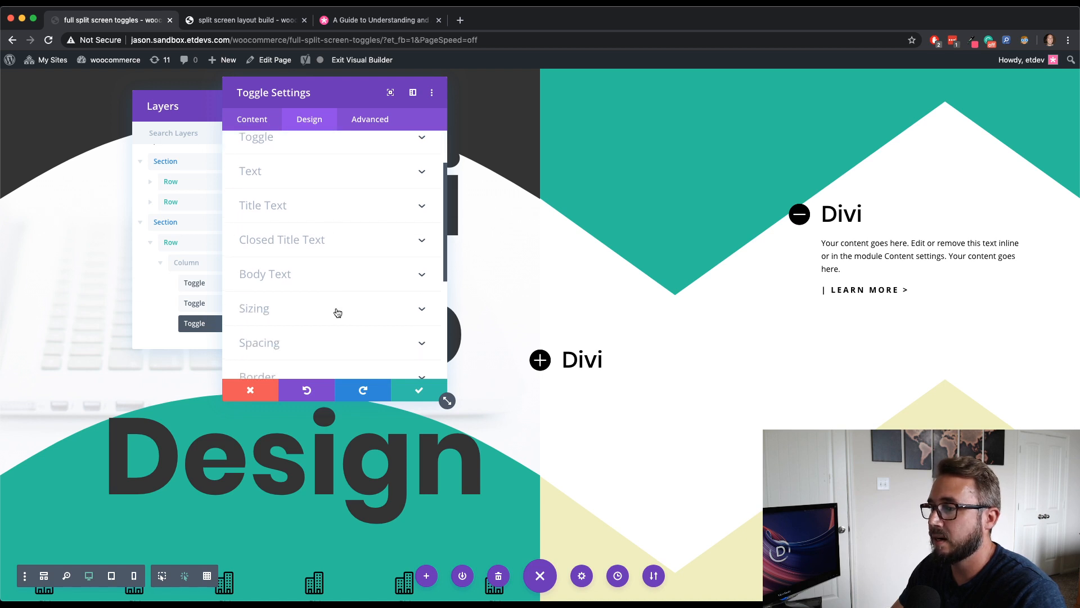
click(335, 309)
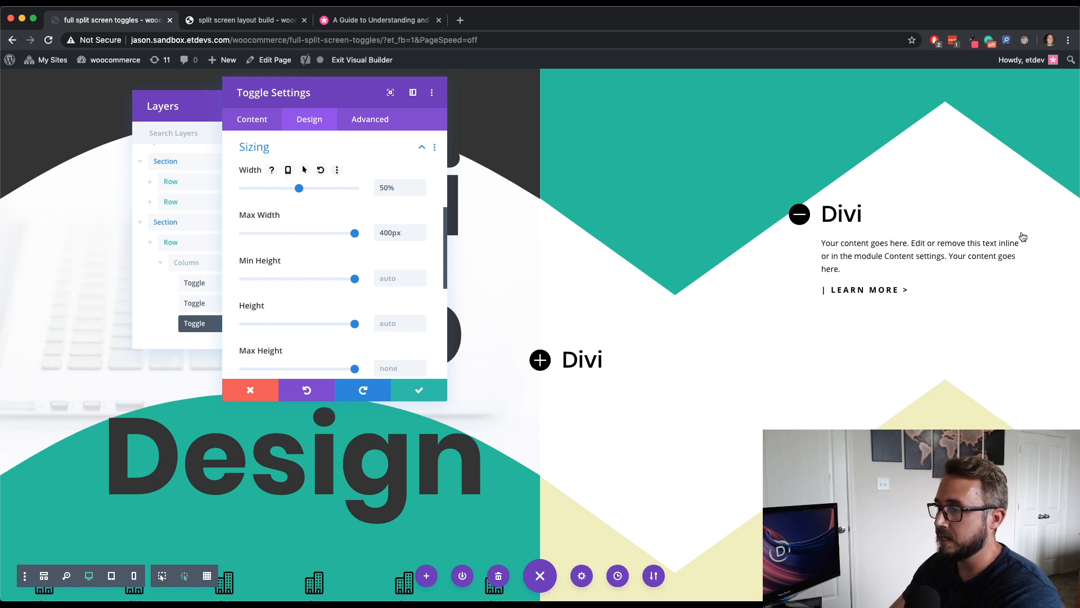
double_click(383, 189)
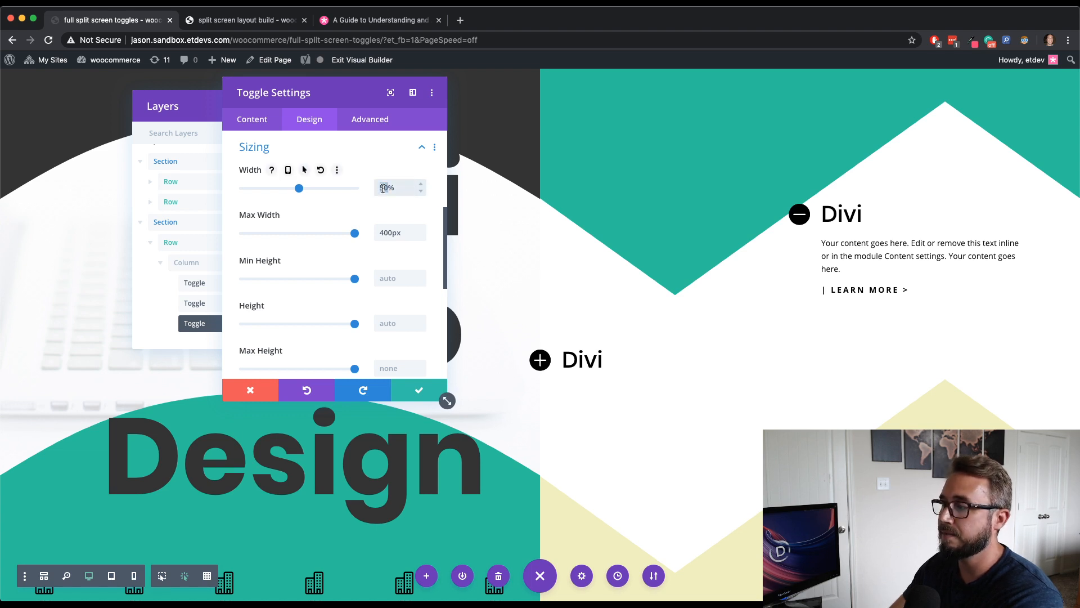
text(95)
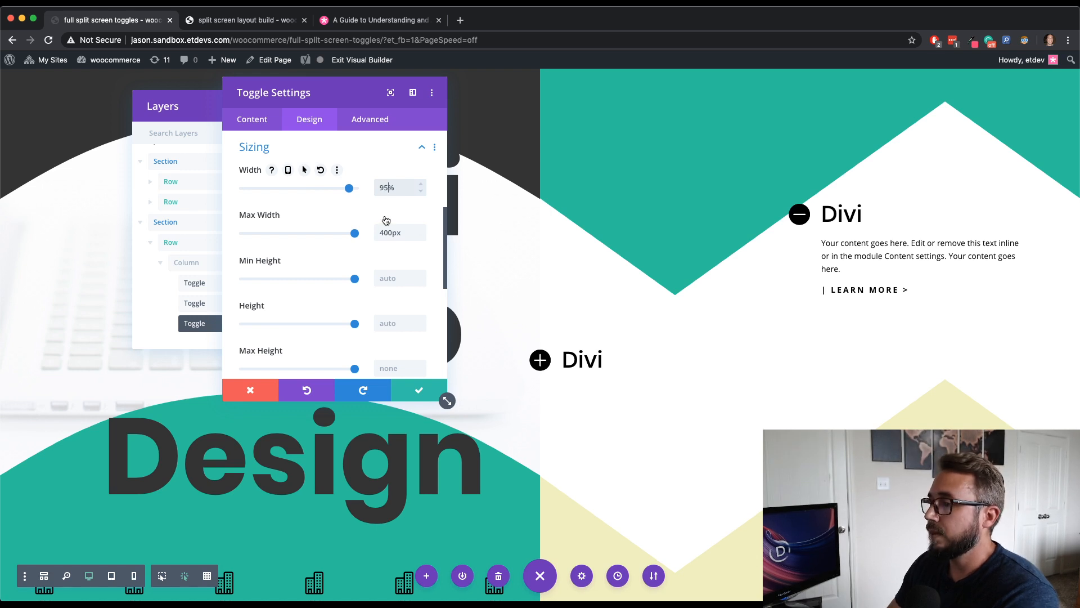
key(BackSpace)
text(5)
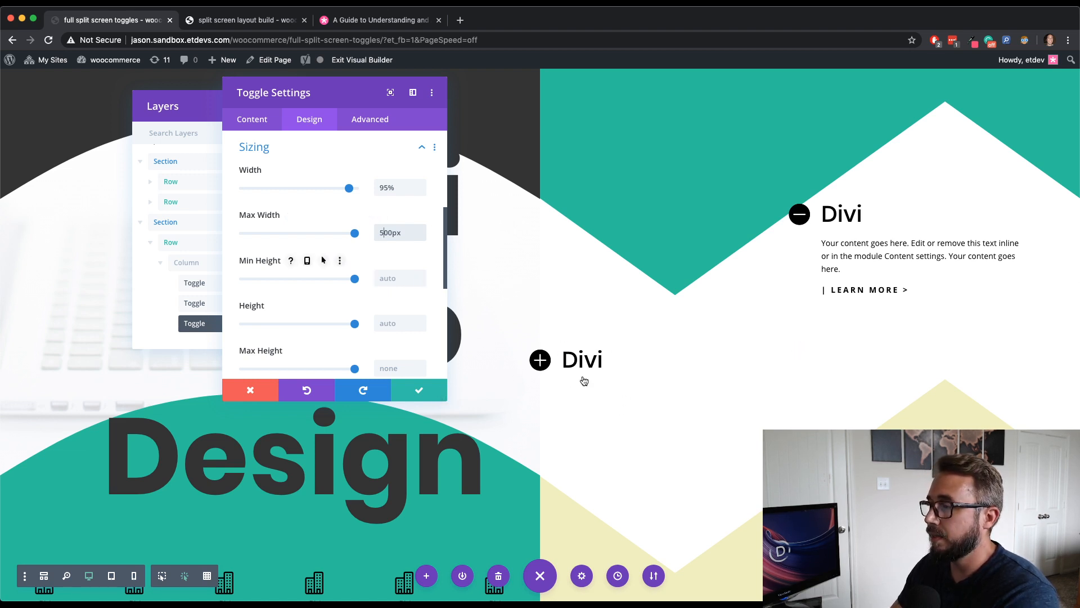
- Add the custom CSS "display:flex; align-items:center;" to the third toggle's main element
click(377, 122)
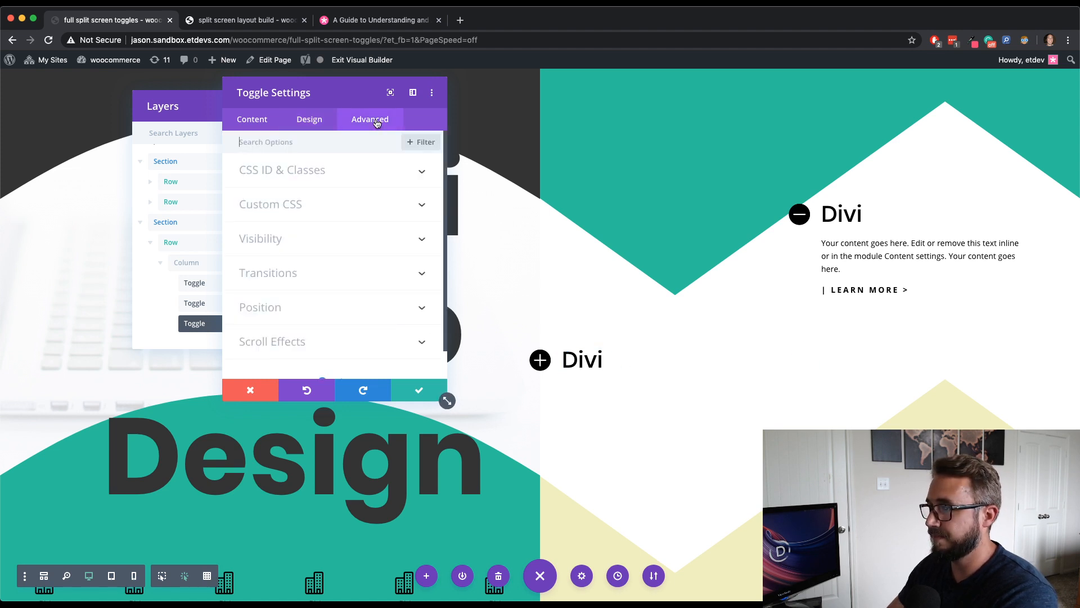
click(363, 217)
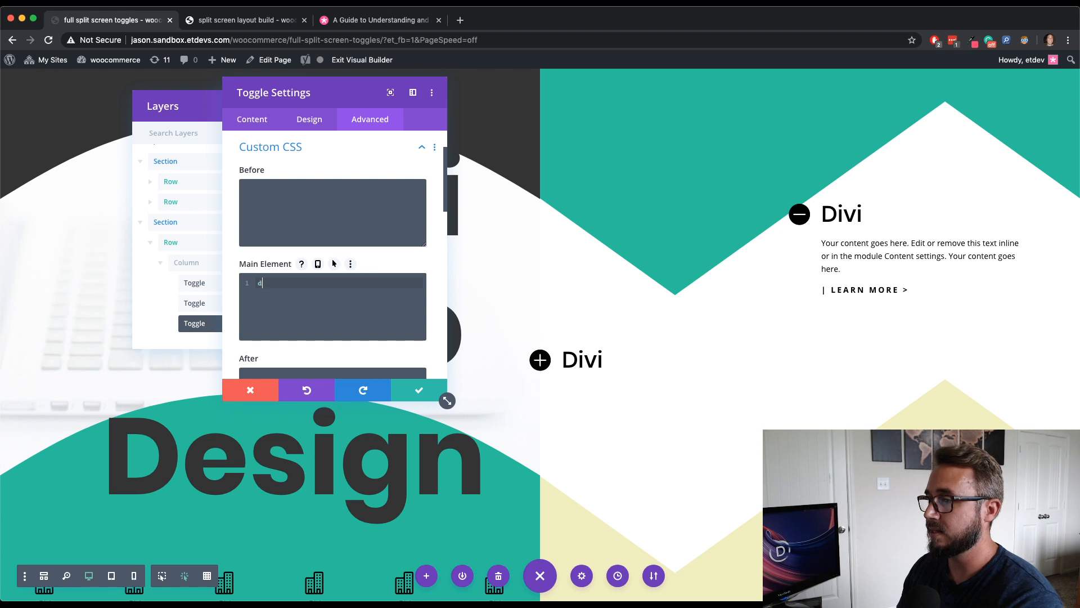
text(isplay:fl)
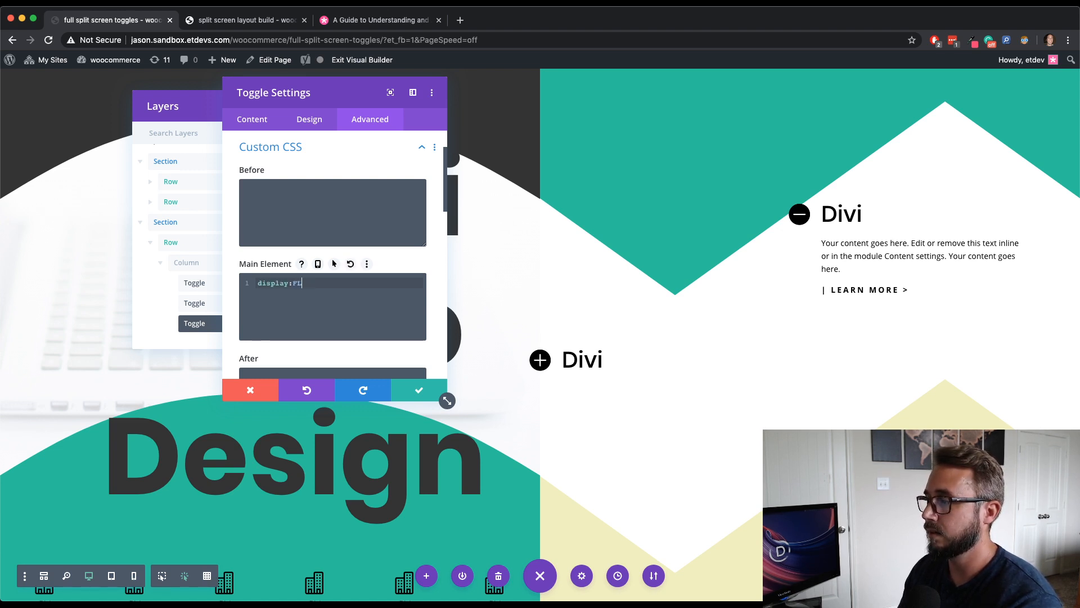
key(BackSpace)
key(BackSpace)
text(flex;)
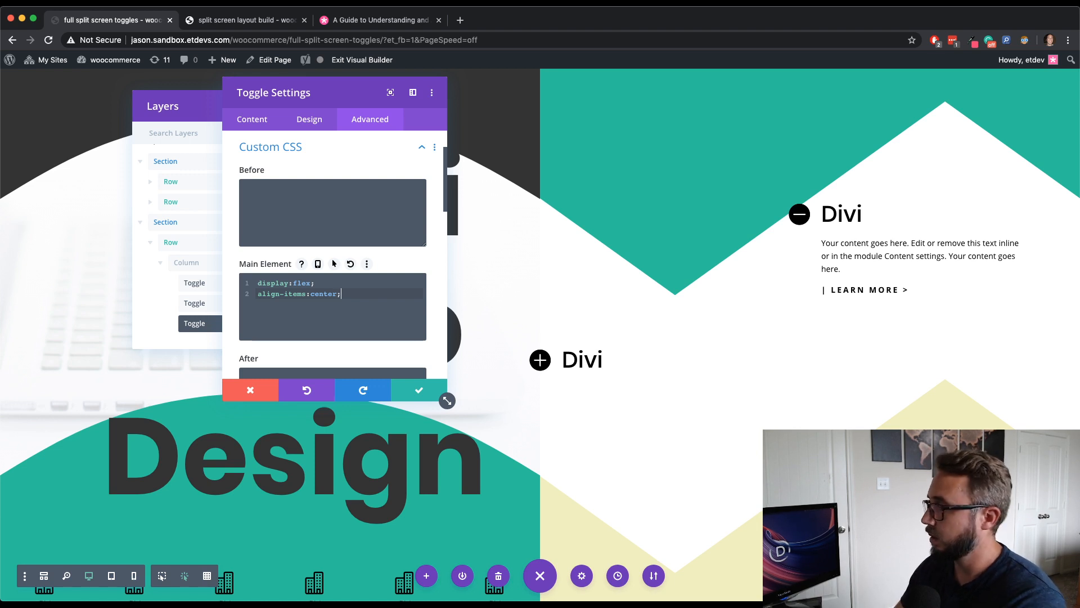
- Open and close the toggle to preview its layout, then save the toggle settings
click(594, 357)
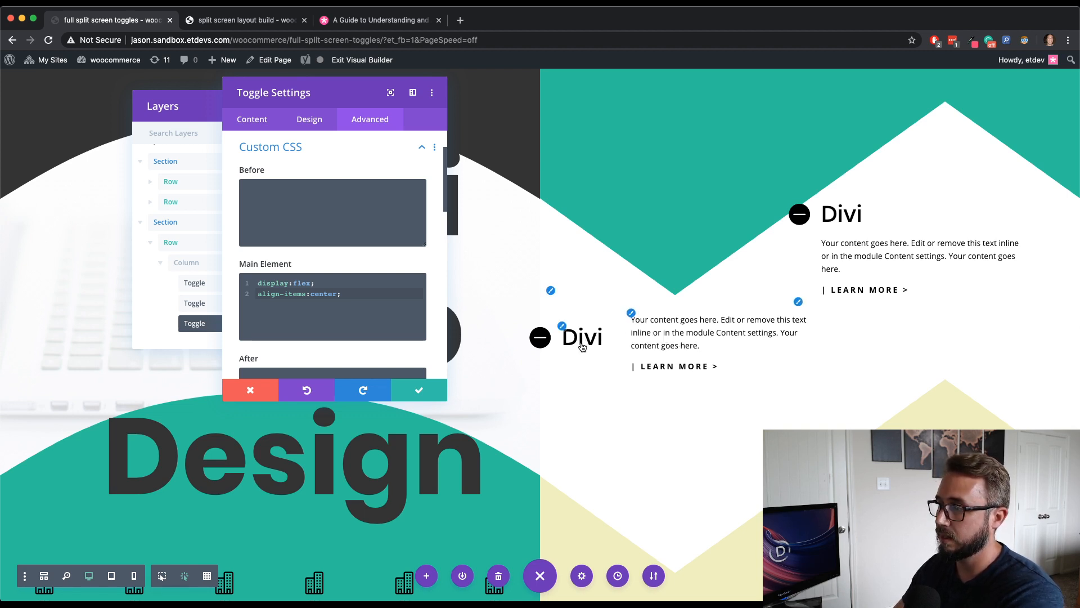
click(541, 338)
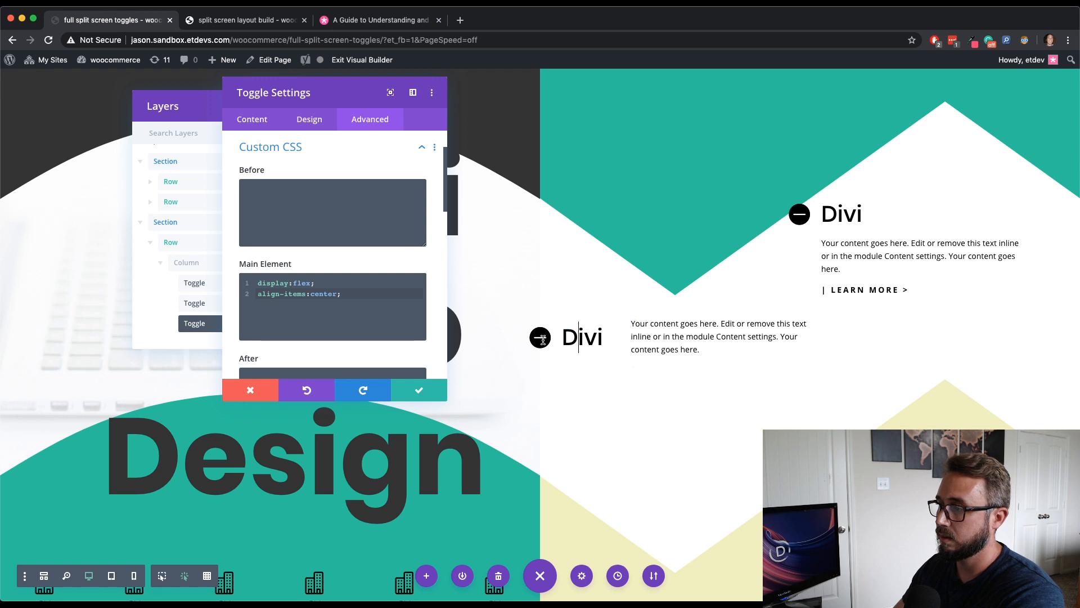
click(577, 337)
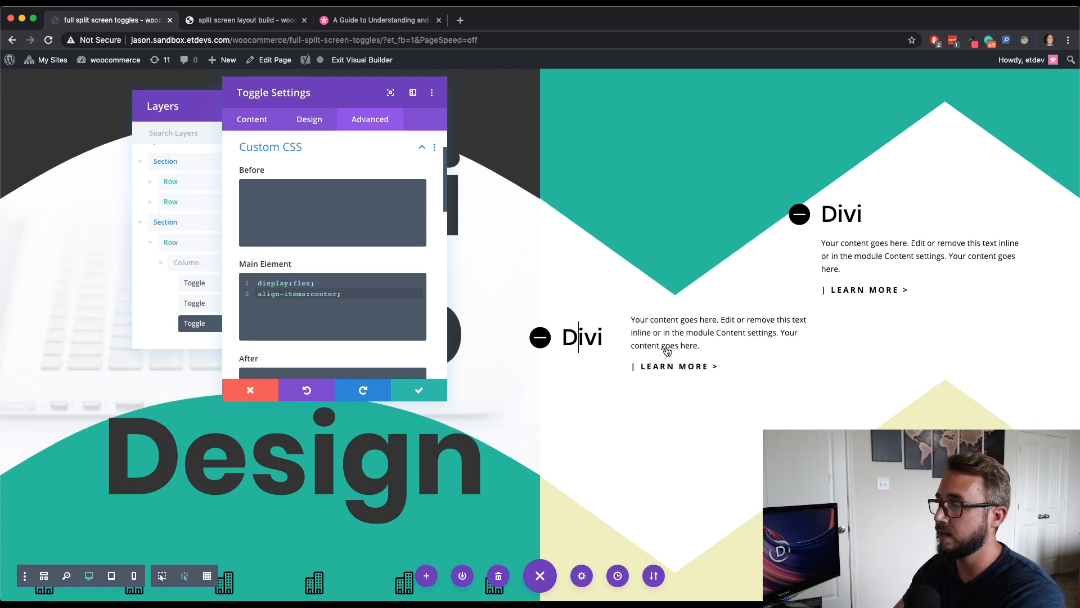
click(540, 341)
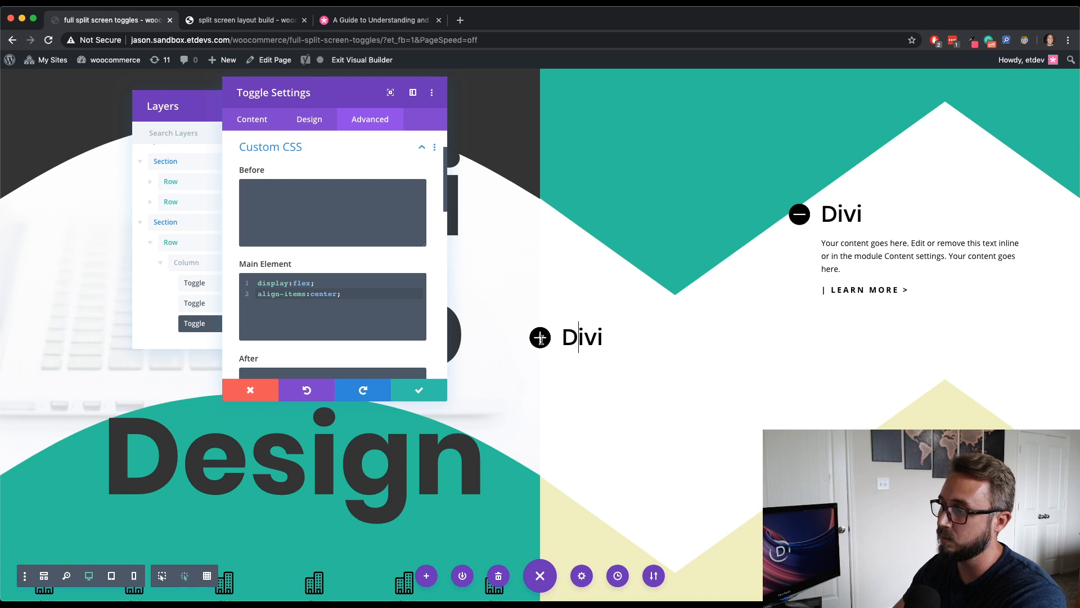
click(419, 390)
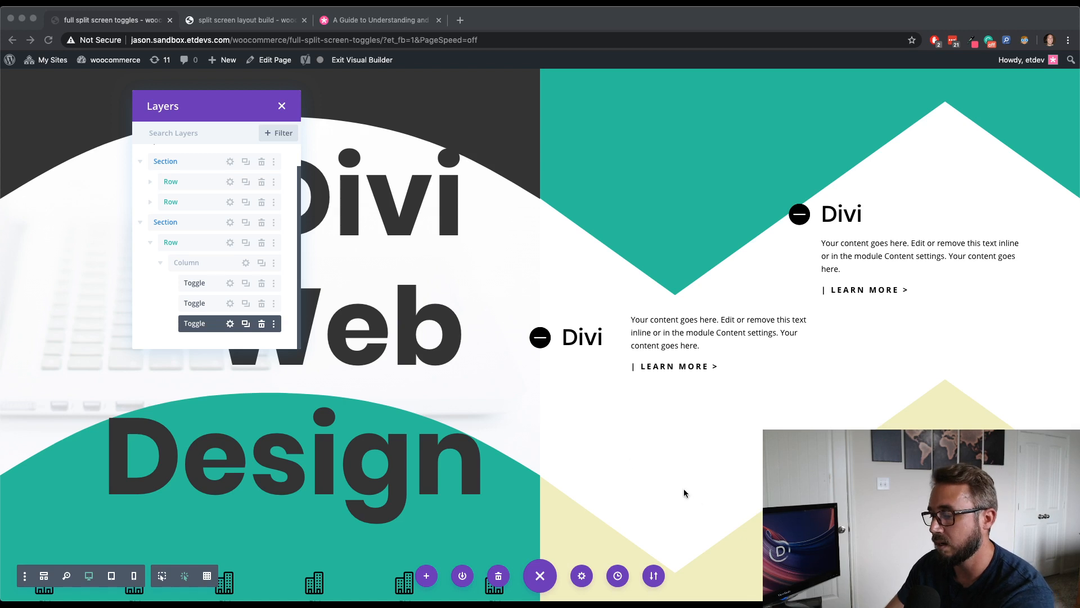
- Open the live page in a new browser tab and scroll through it
key(super+Tab)
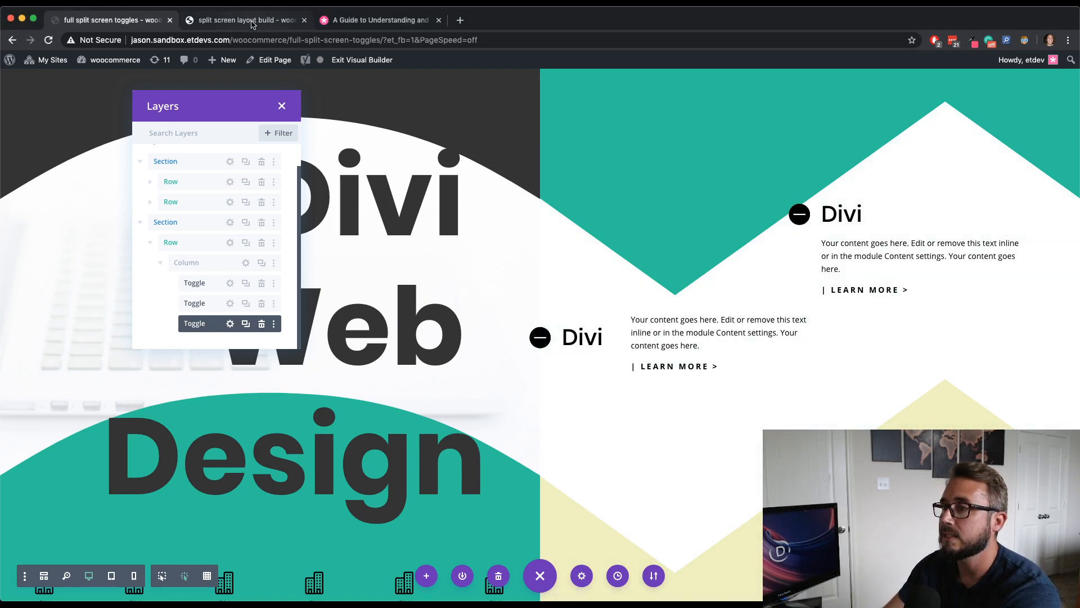
right_click(350, 60)
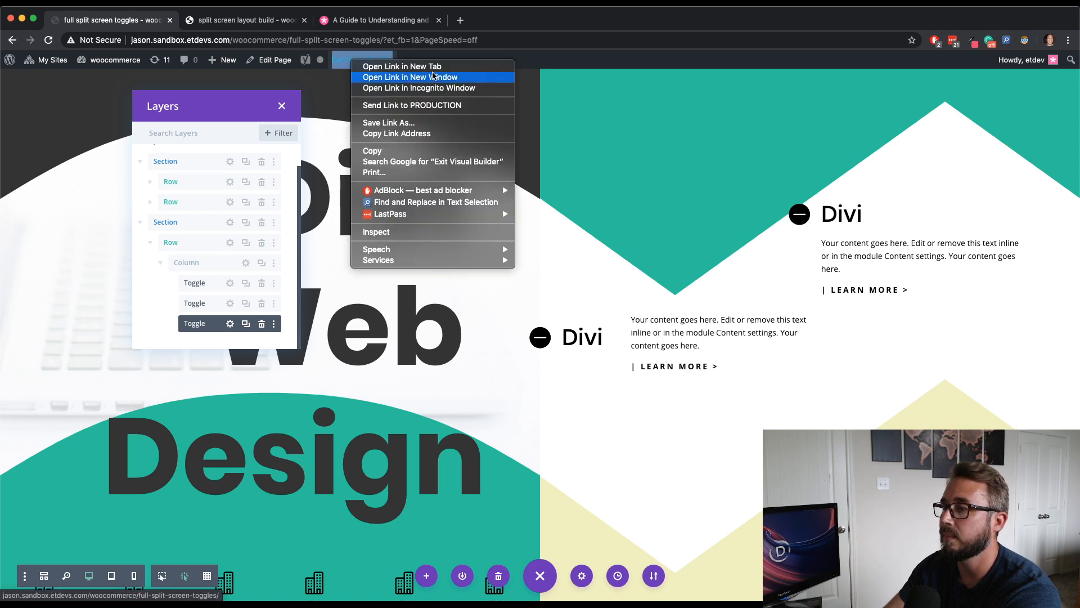
click(433, 71)
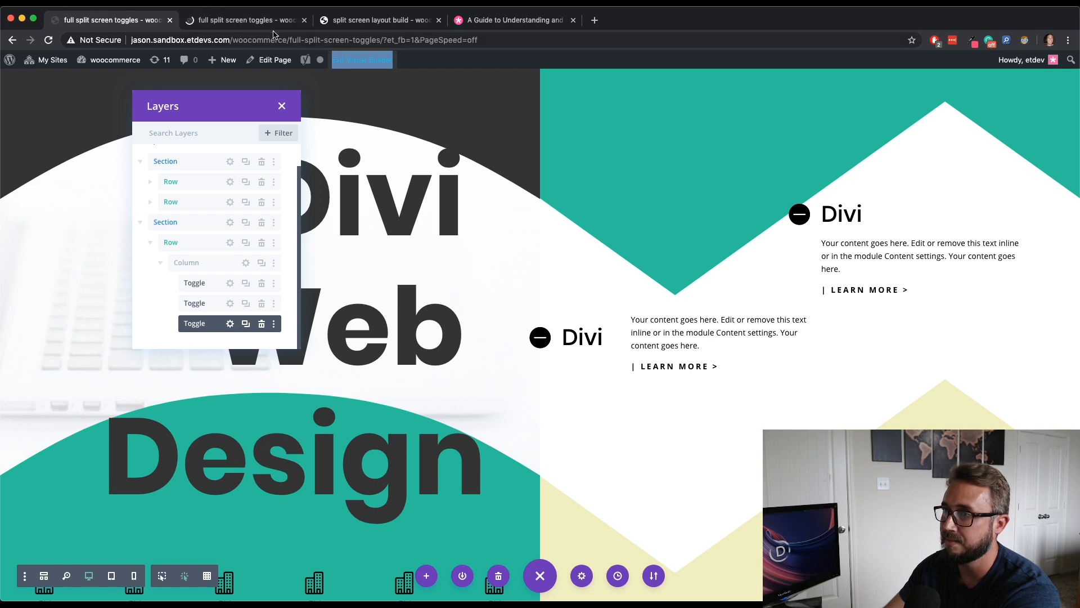
click(254, 25)
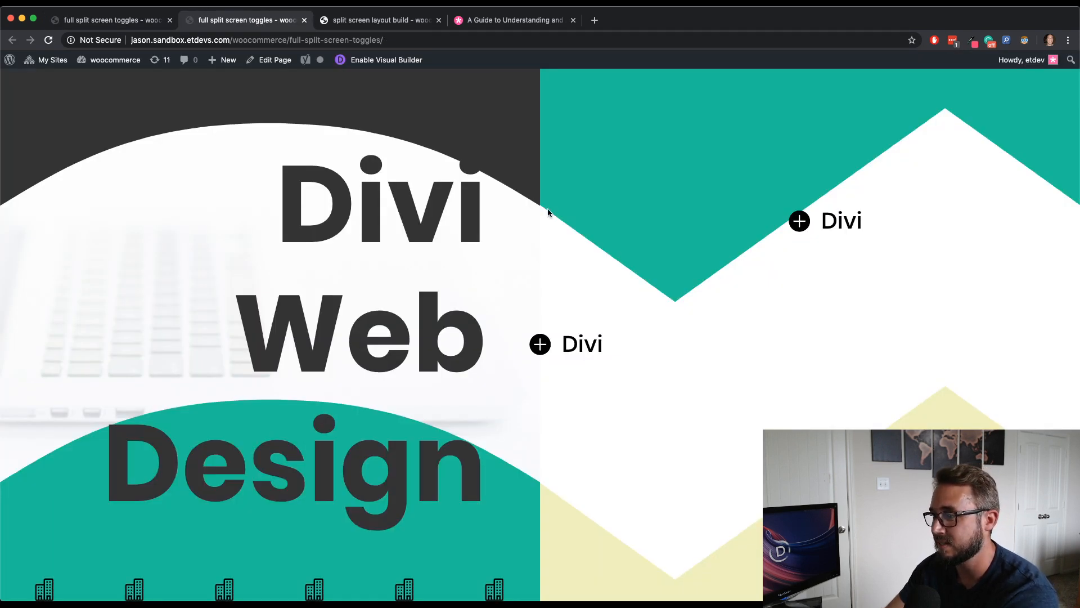
scroll(548, 209, down, 1)
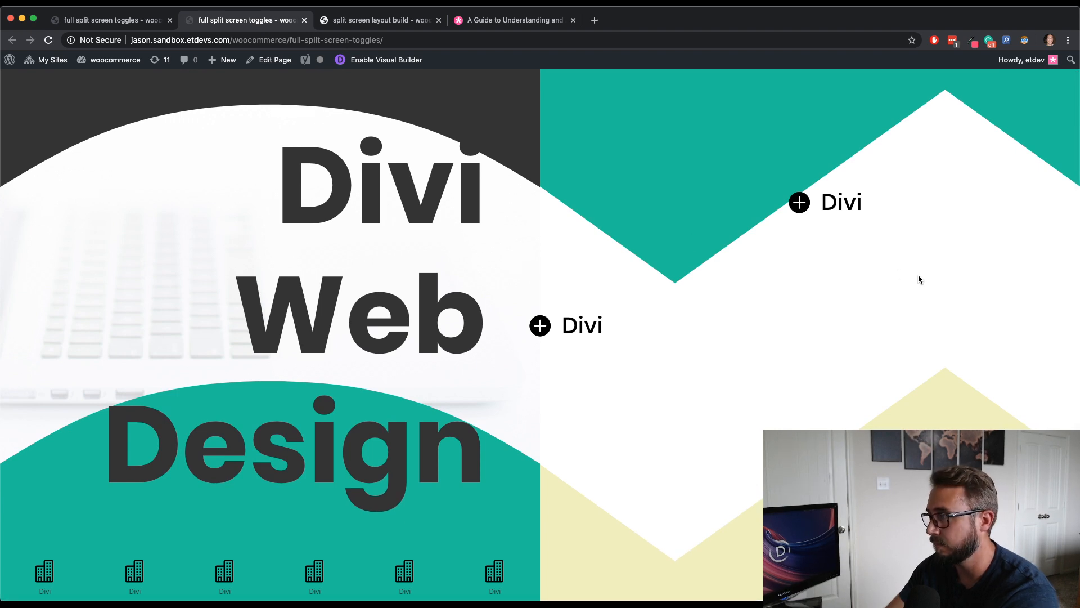
- Inspect the live page in the responsive mobile view, then return to the Visual Builder tab
right_click(590, 163)
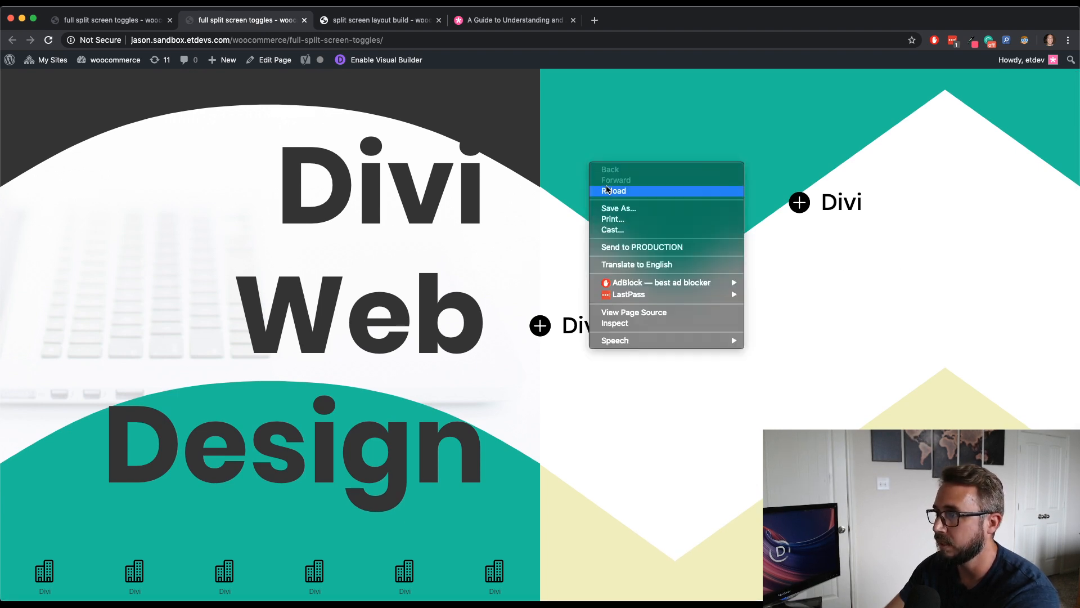
click(641, 325)
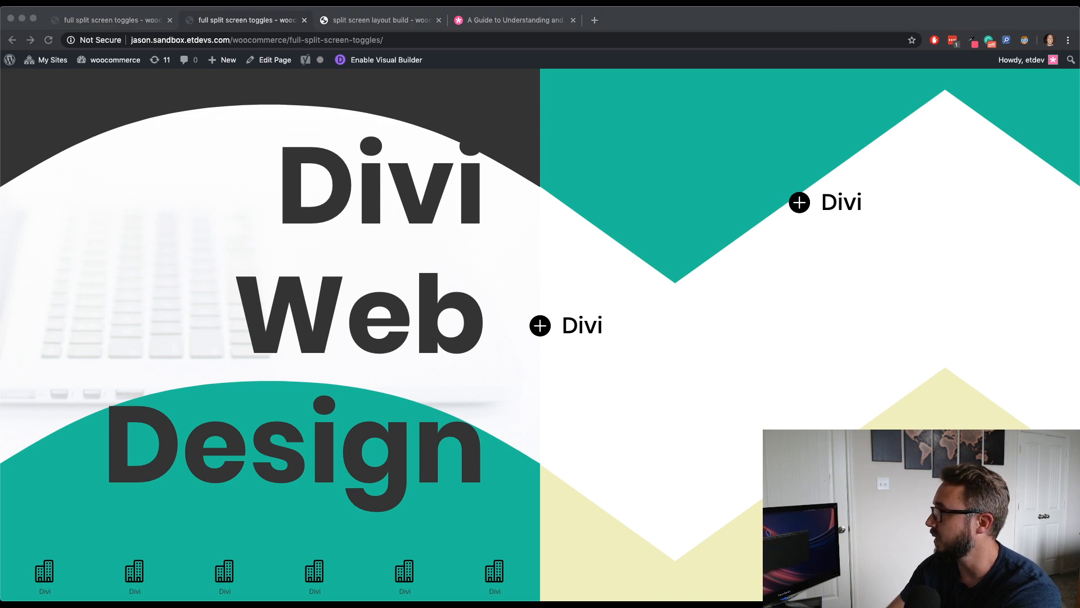
key(super+shift+m)
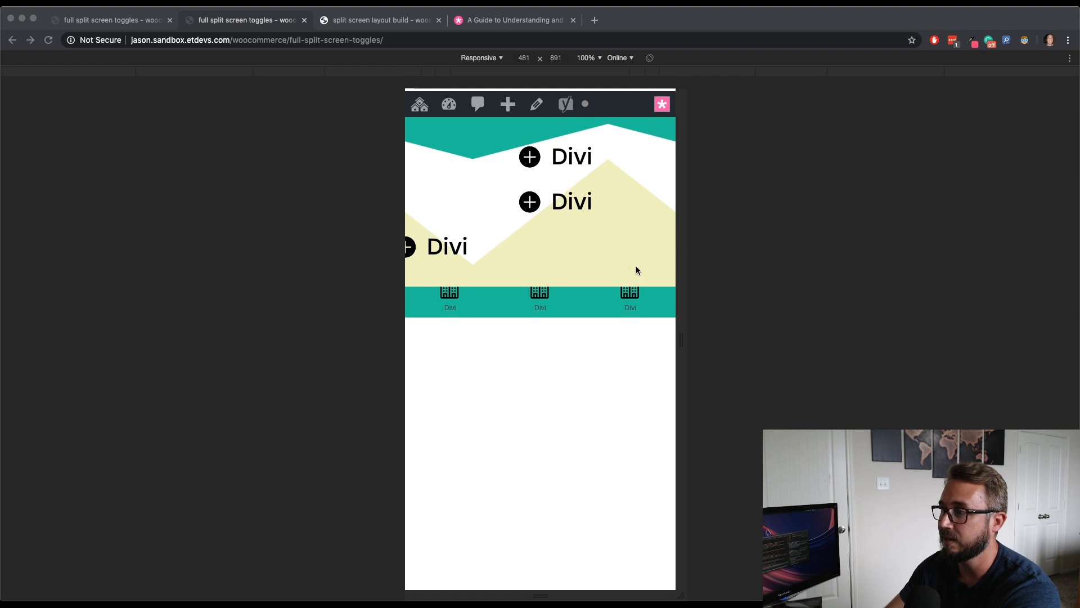
click(237, 27)
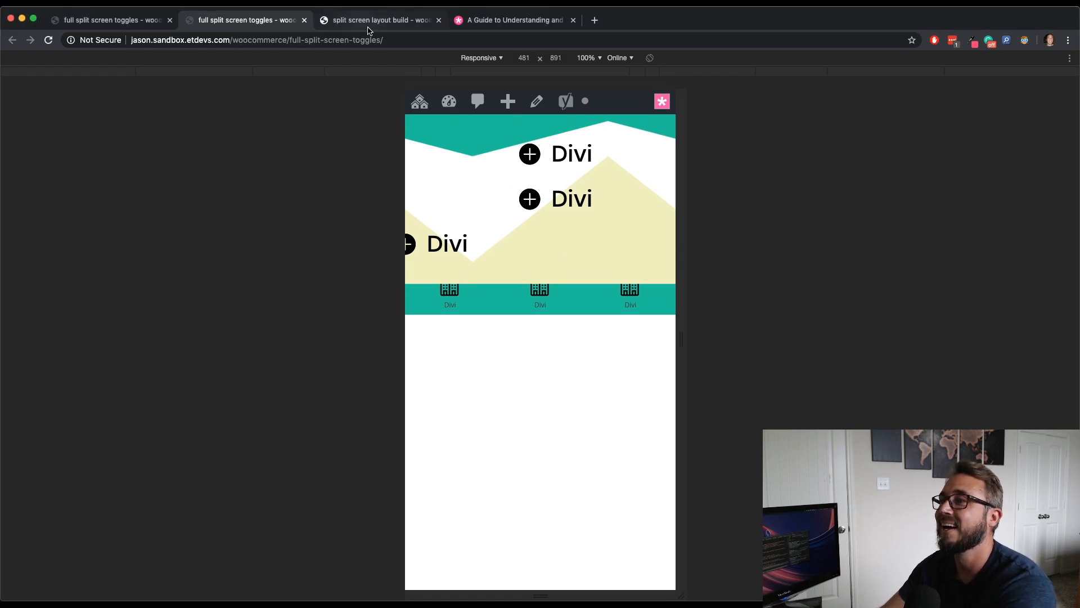
click(380, 21)
click(264, 21)
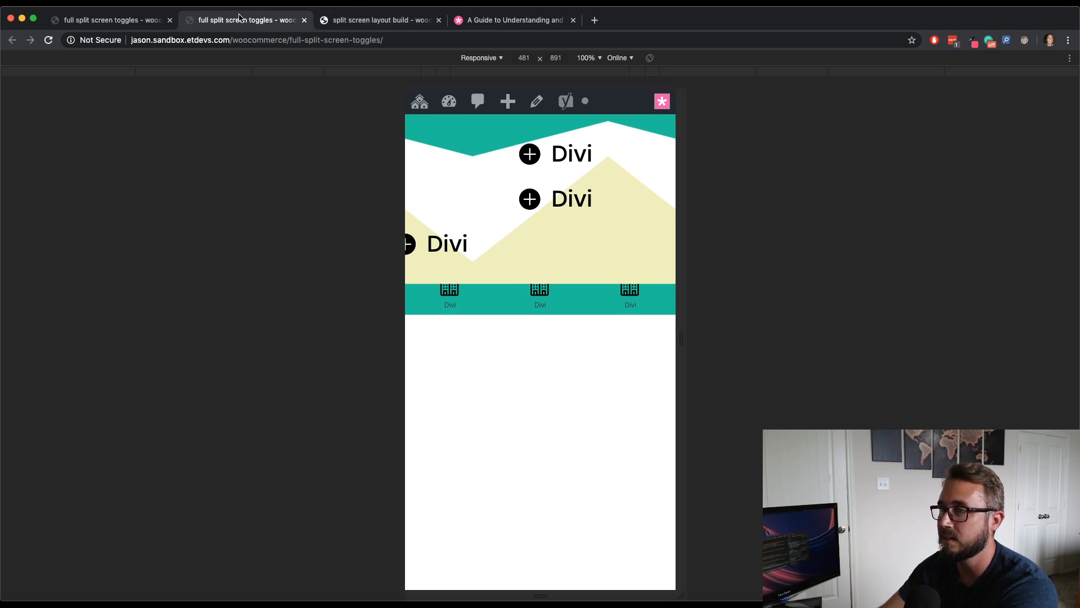
click(124, 22)
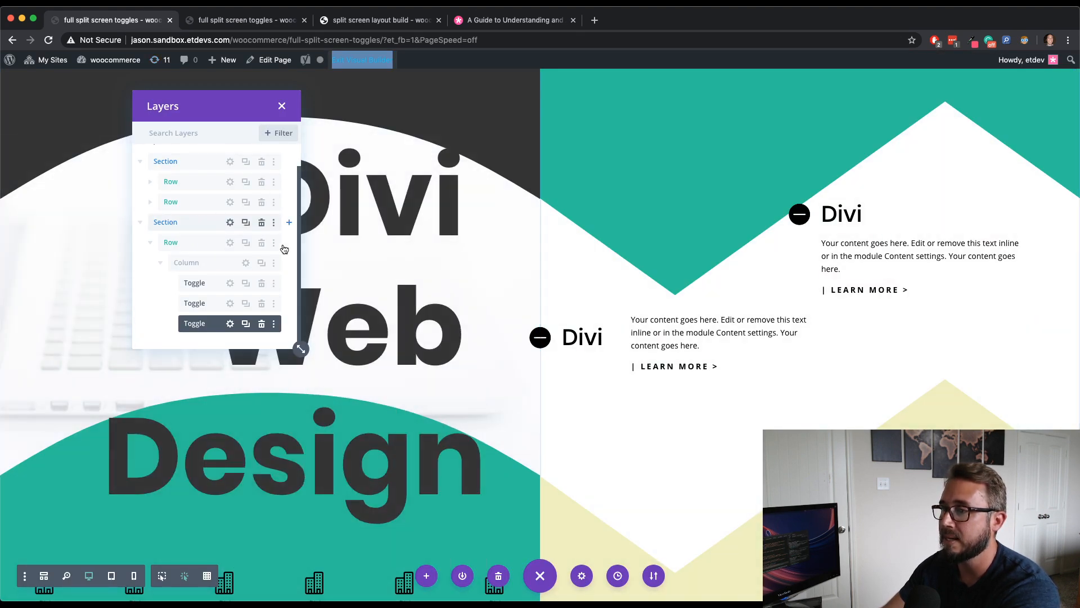
- Set the second section's position to Relative for tablet
click(231, 222)
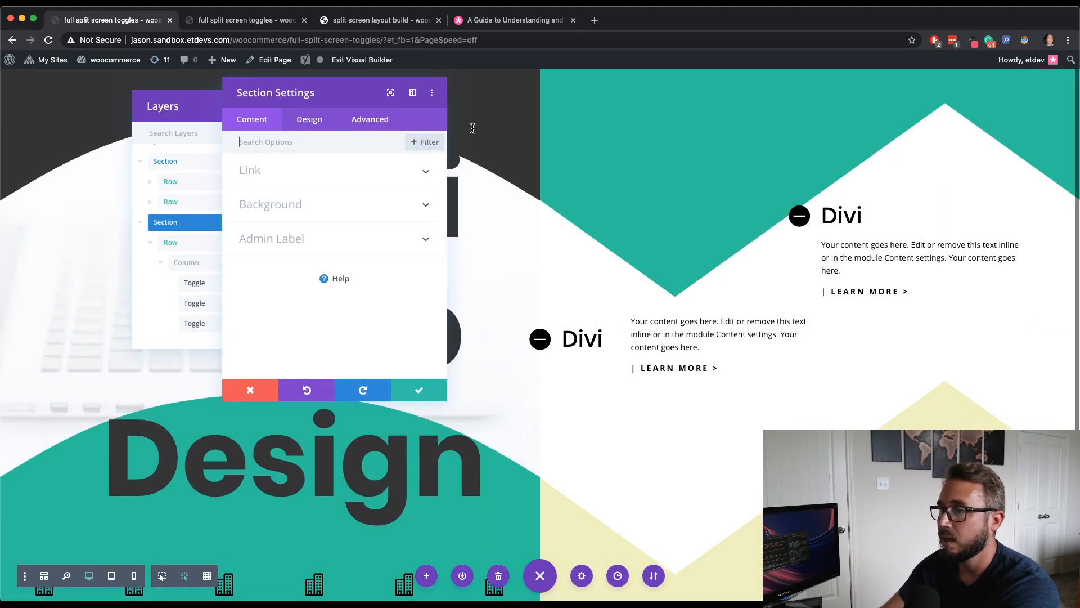
click(317, 120)
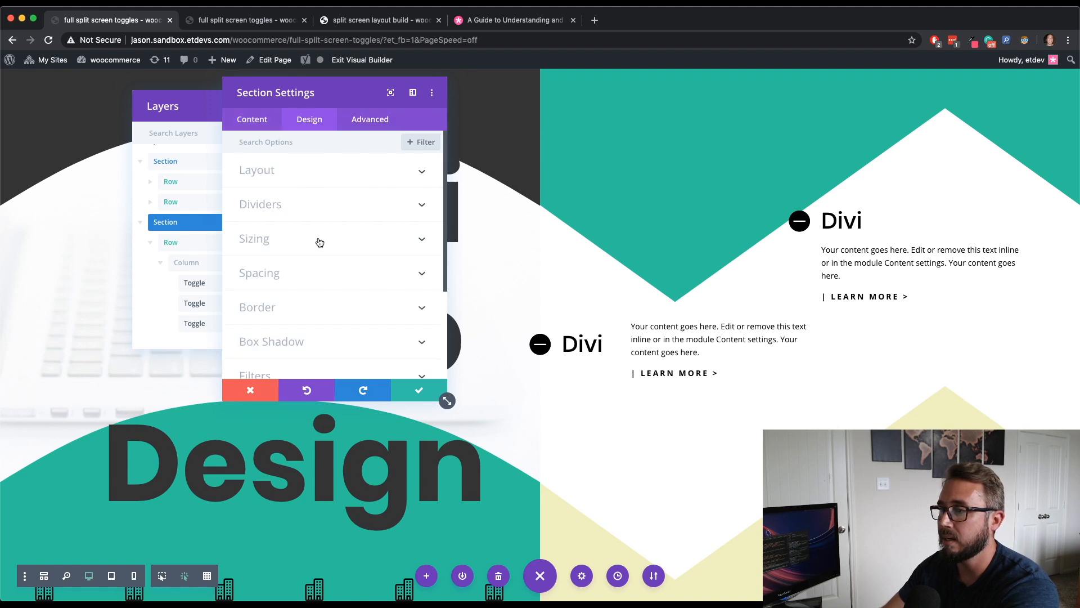
click(366, 120)
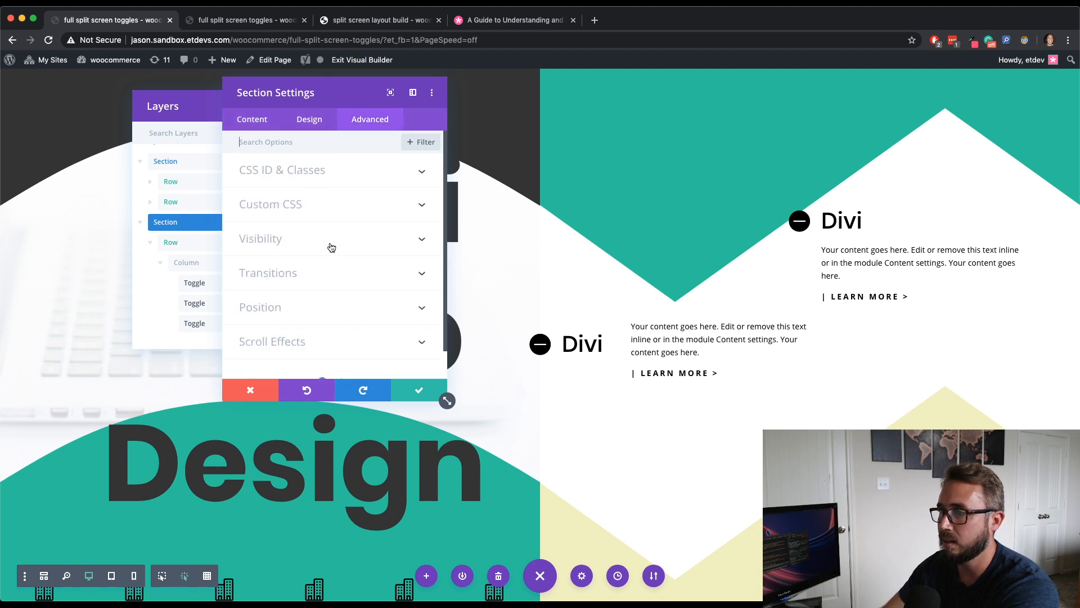
click(329, 308)
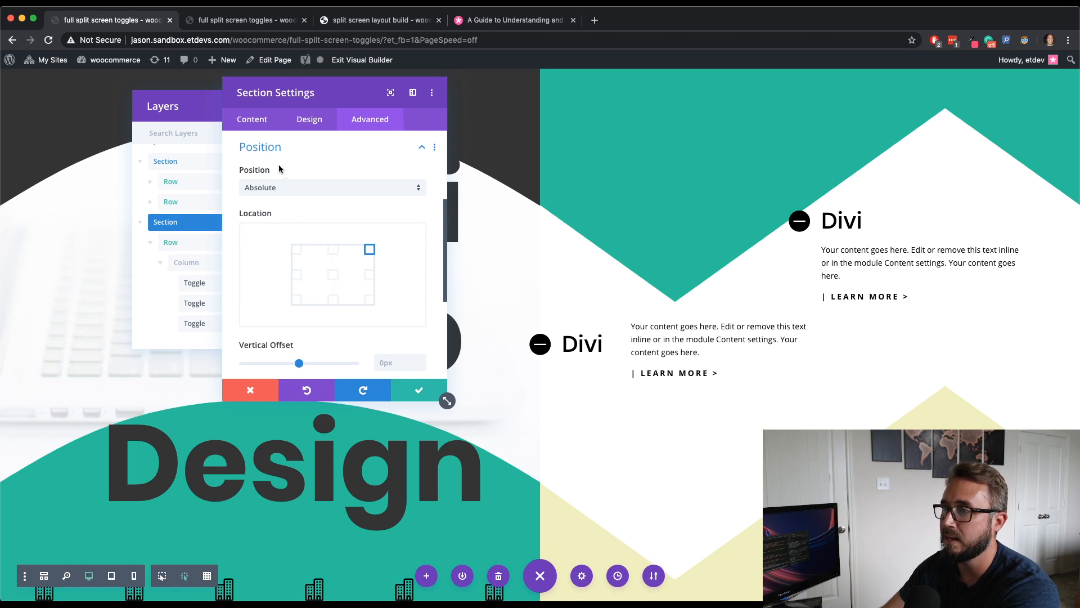
click(297, 170)
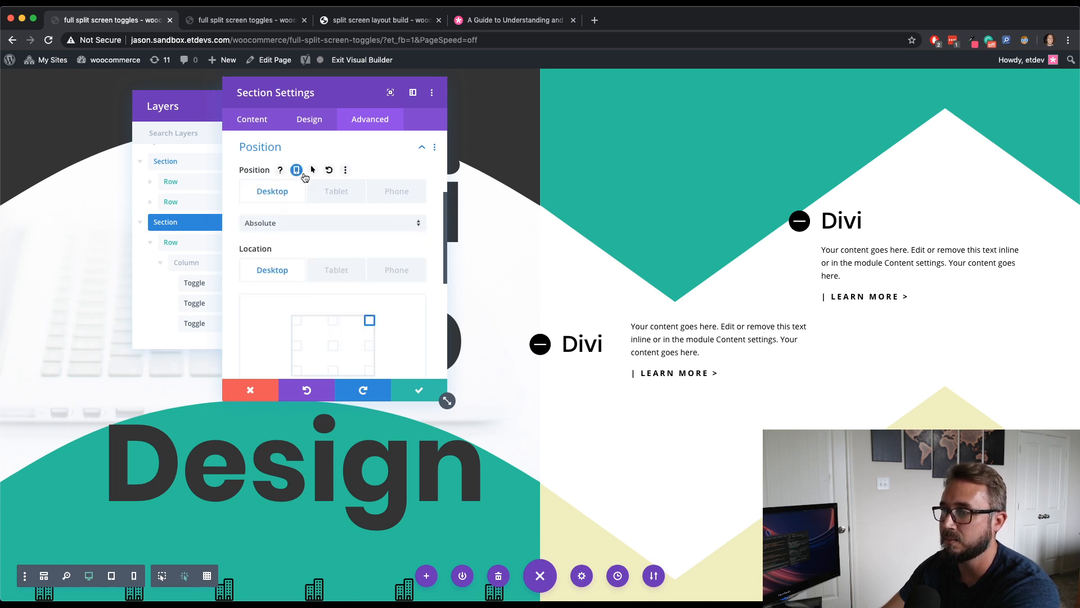
click(344, 197)
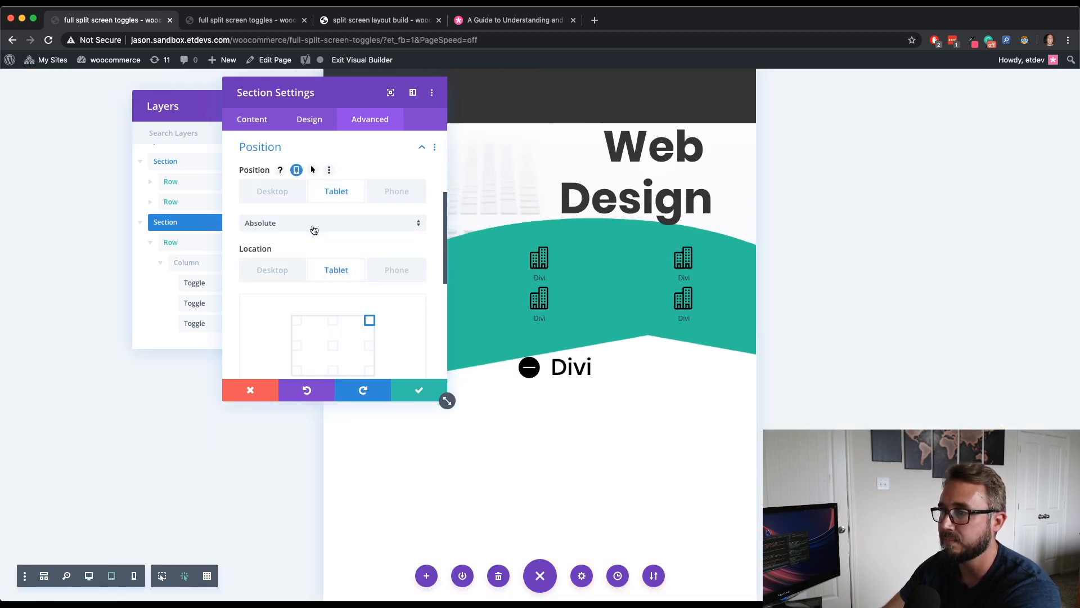
click(312, 225)
click(307, 251)
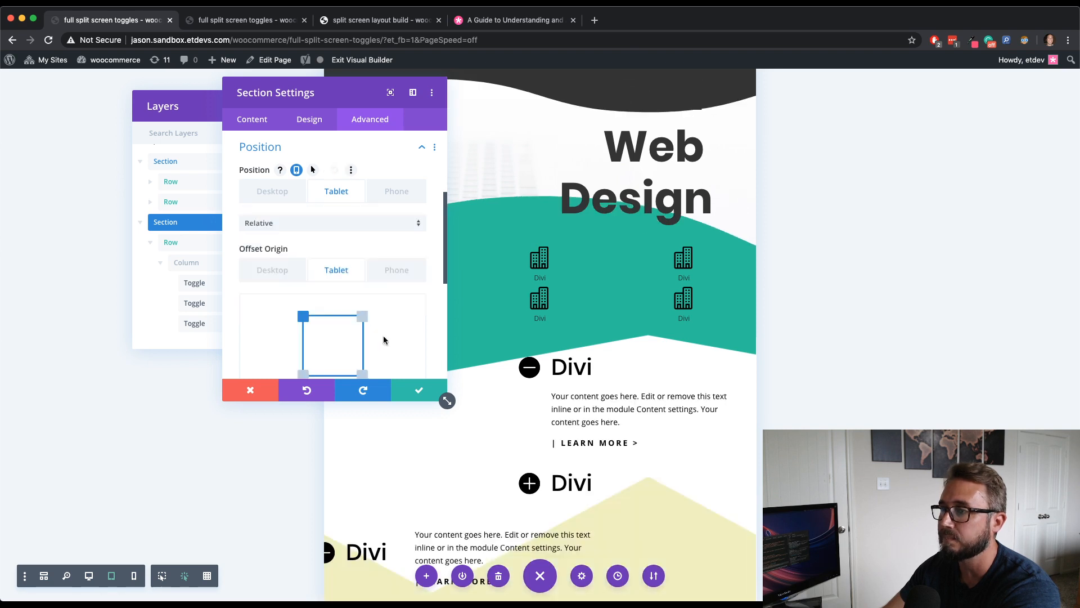
- Save the section settings, then open and close the toggles on the live page's responsive mobile view
click(419, 392)
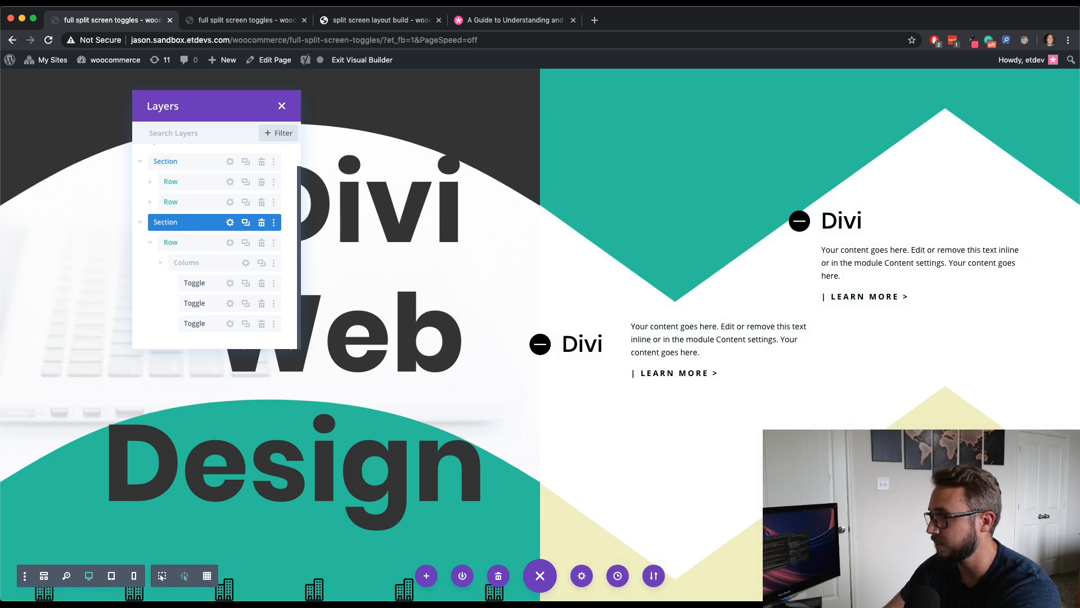
click(361, 22)
click(271, 22)
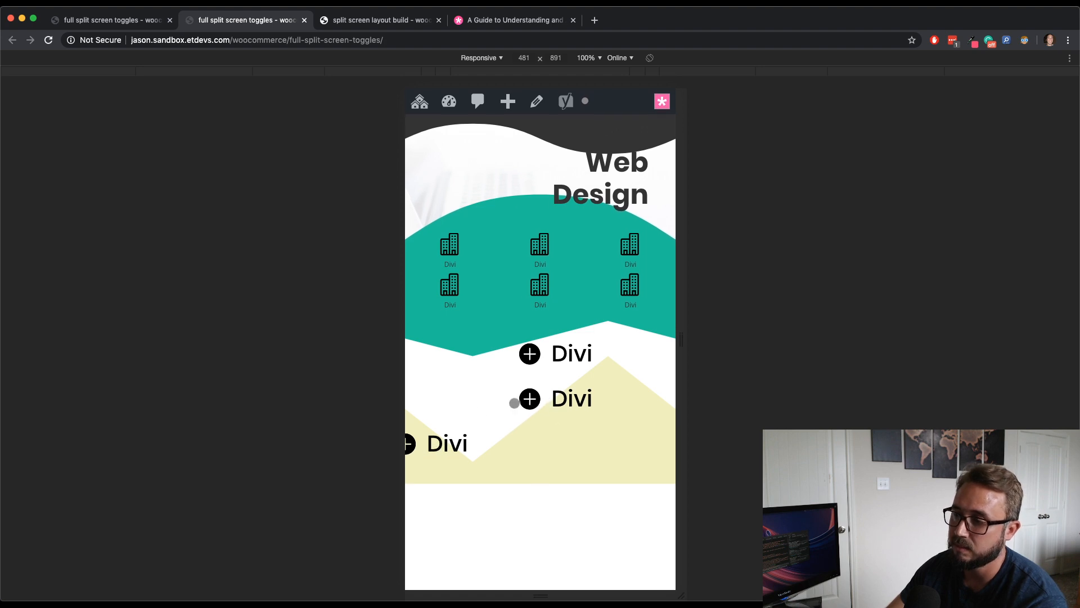
click(529, 360)
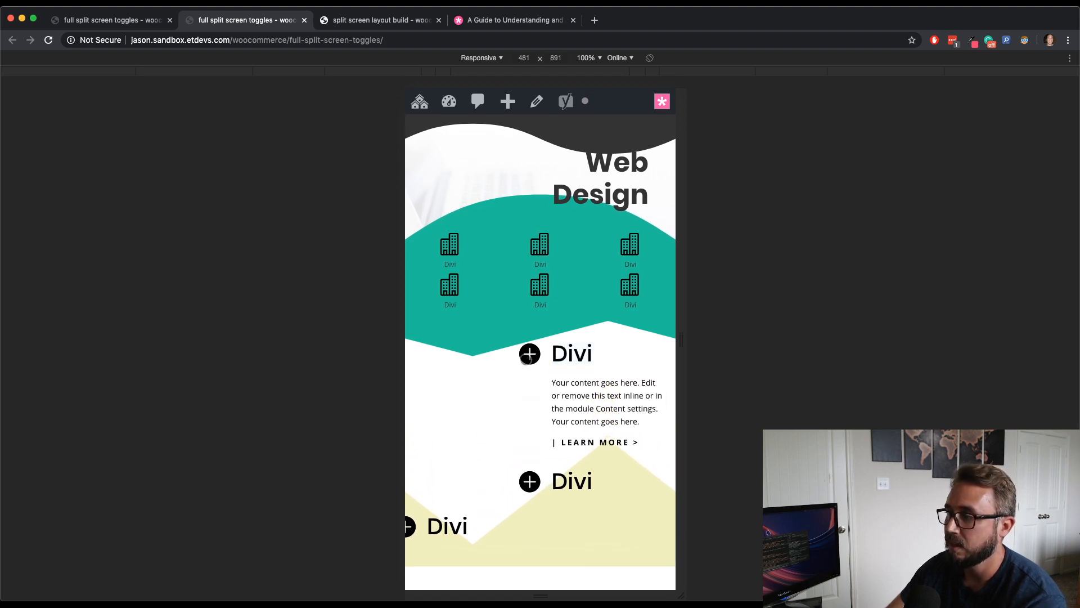
click(526, 359)
click(529, 398)
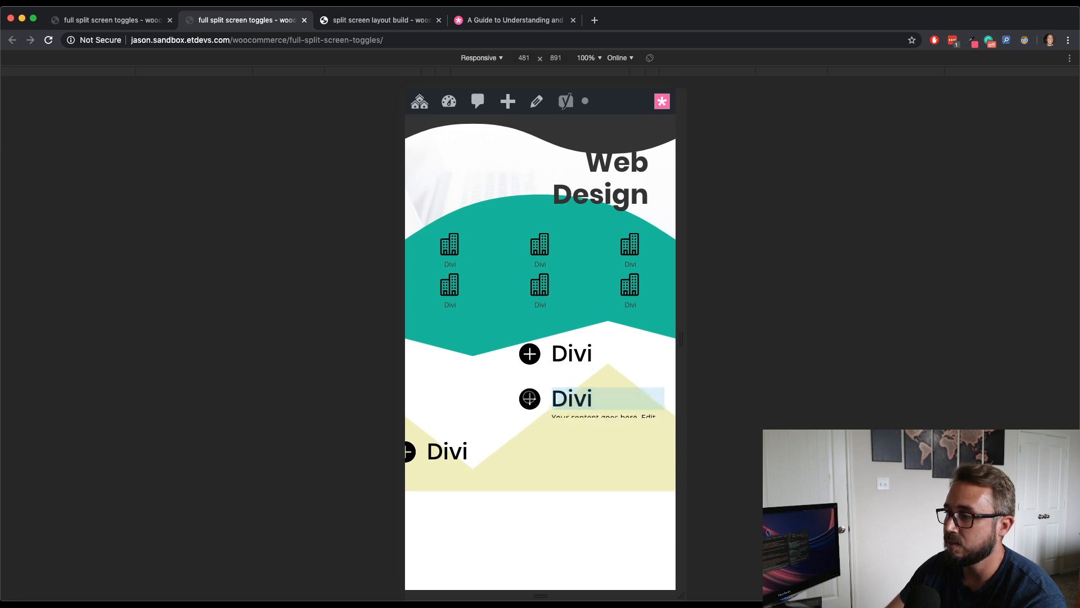
click(412, 528)
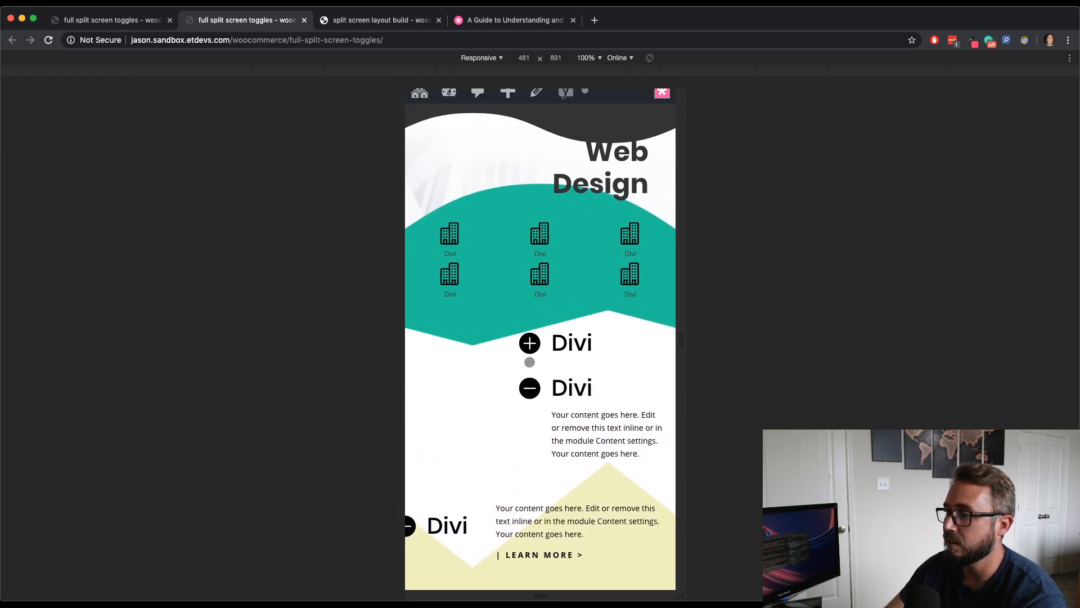
click(529, 360)
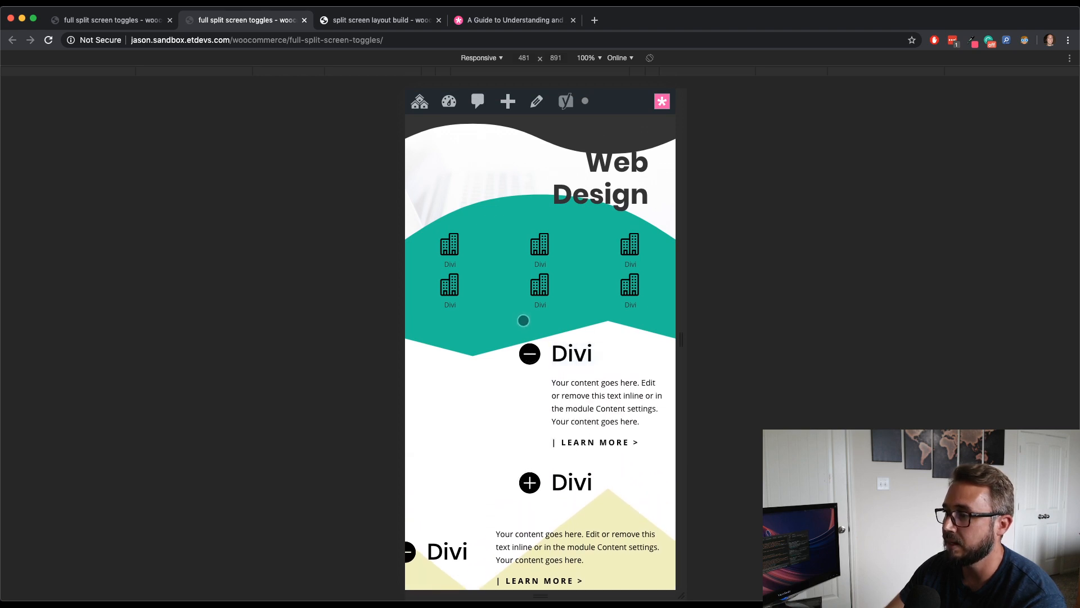
click(127, 20)
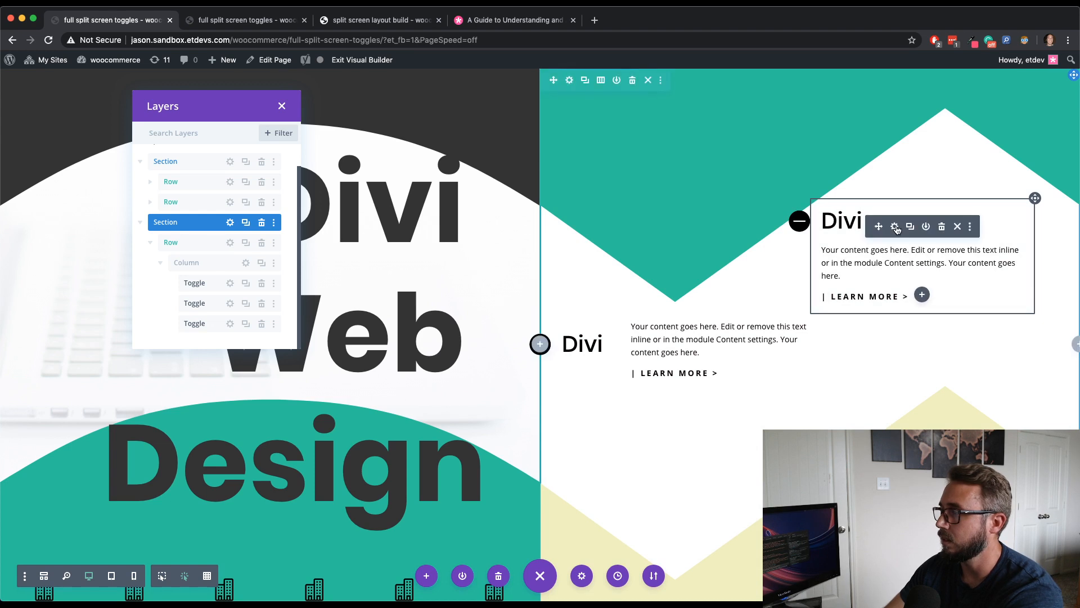
- Set the first toggle's horizontal offset to 8% for tablet and save the toggle settings
click(894, 226)
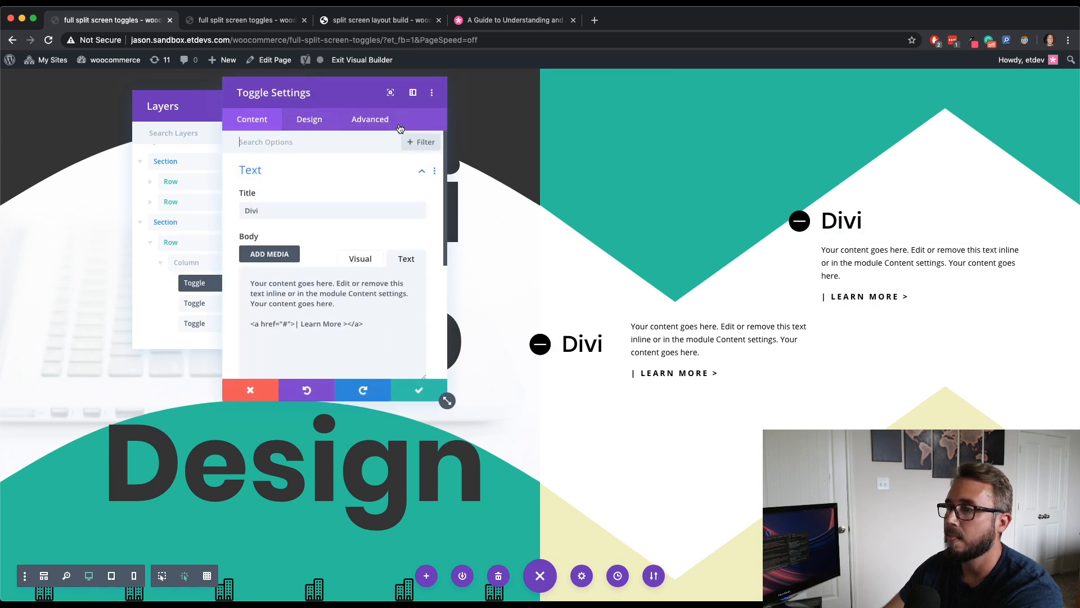
click(309, 119)
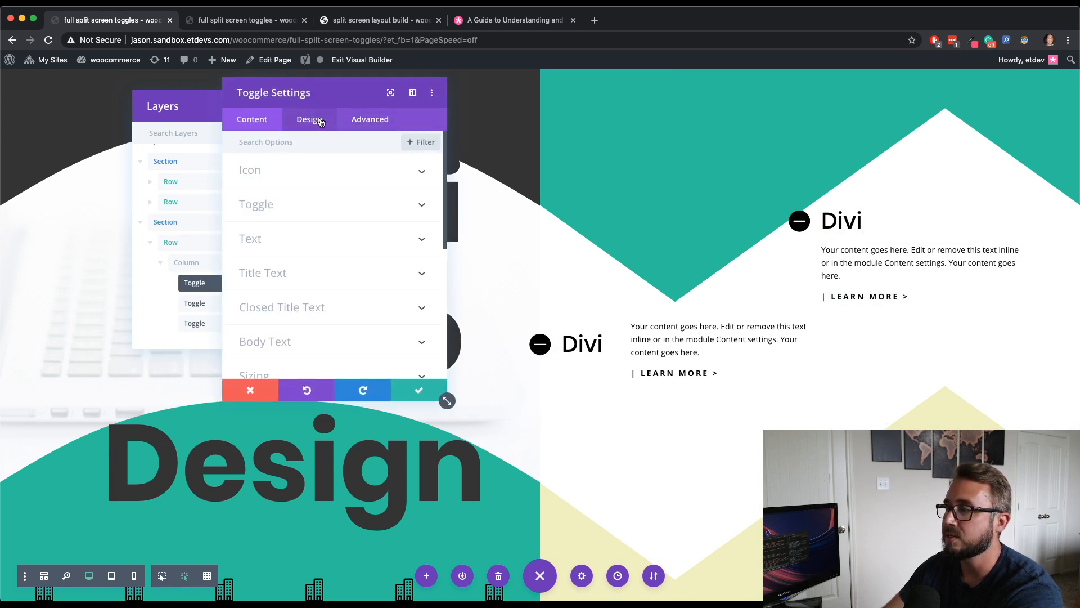
click(350, 119)
click(326, 302)
scroll(332, 290, down, 5)
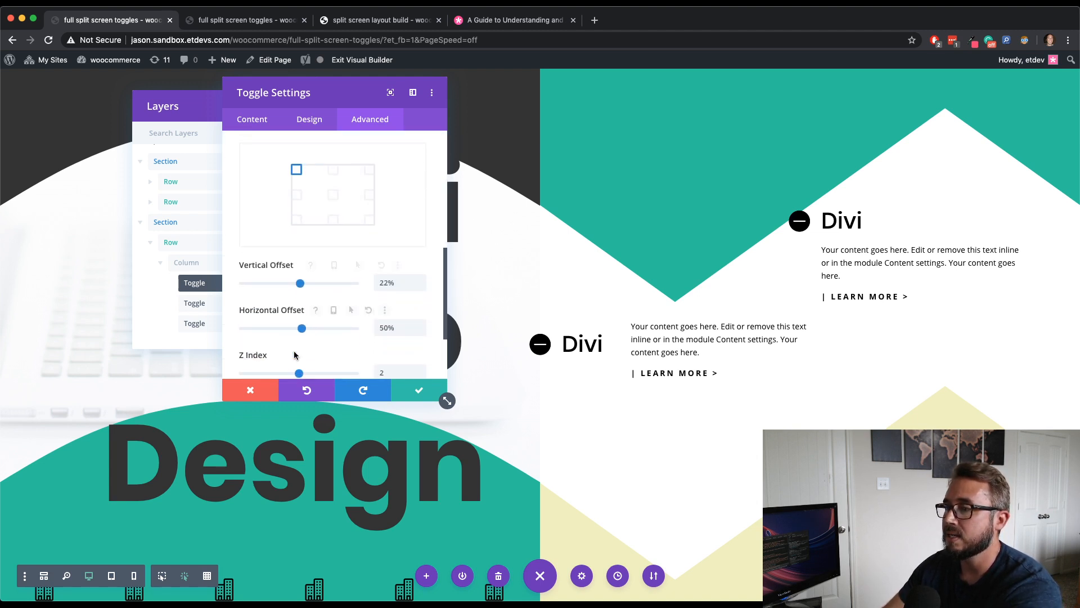
click(331, 310)
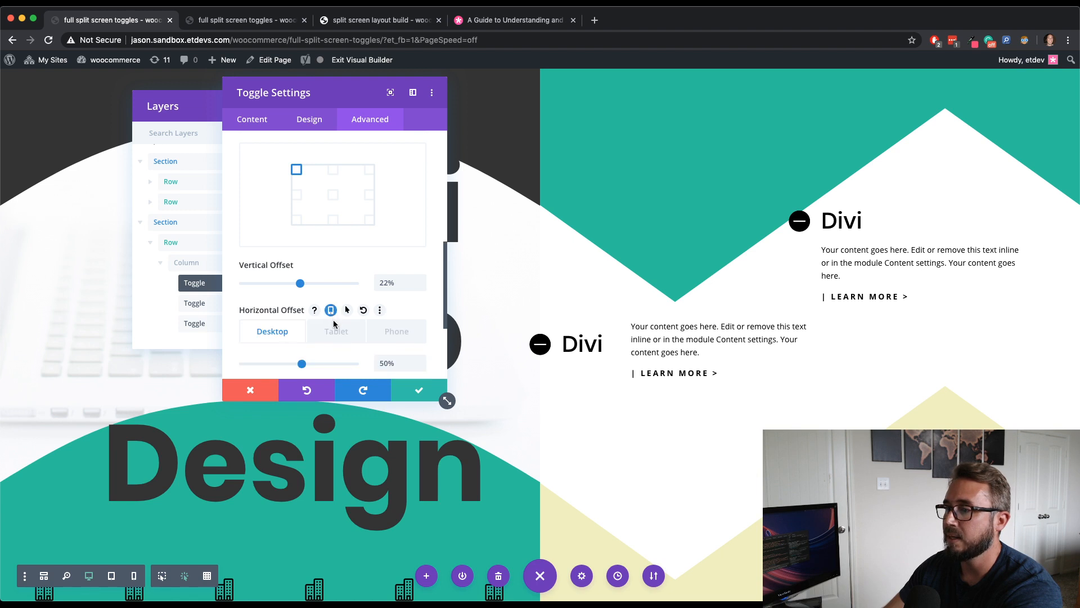
click(346, 331)
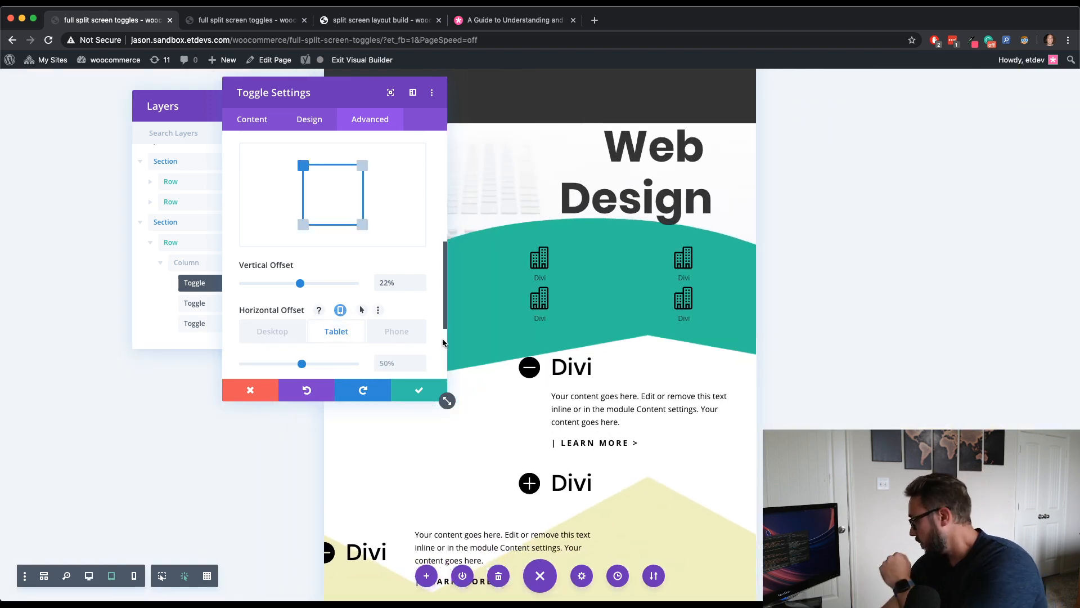
click(394, 364)
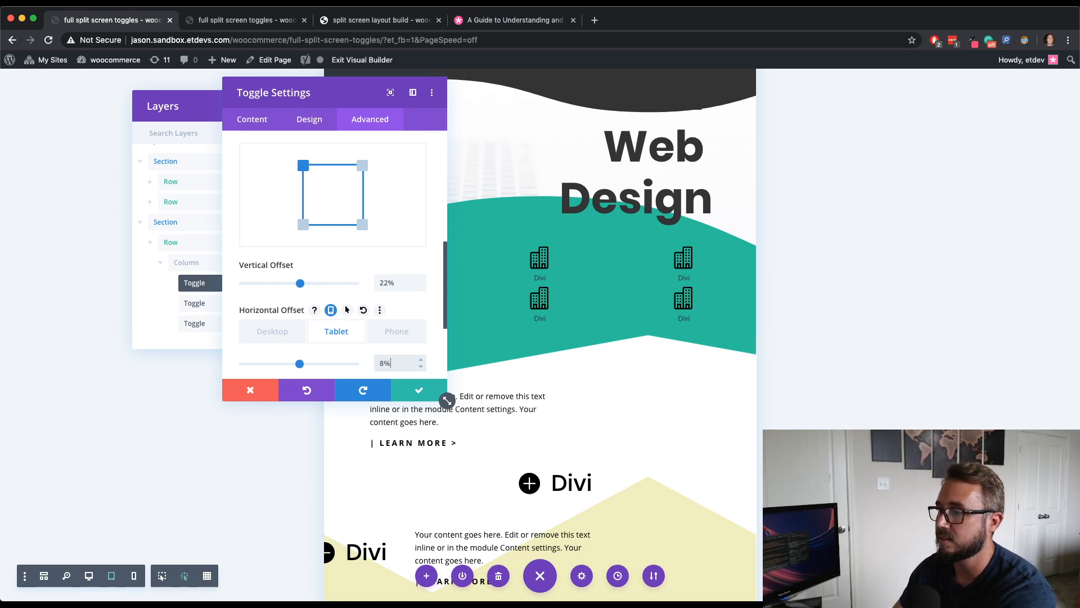
click(417, 396)
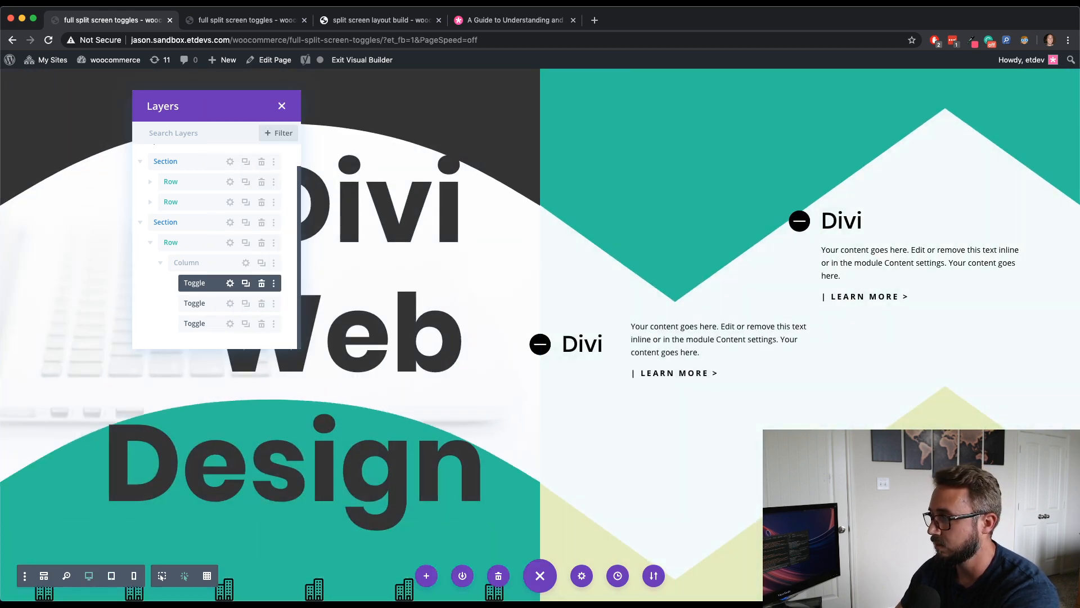
- Test the toggles on the live page's mobile view and widen the responsive viewport
click(260, 23)
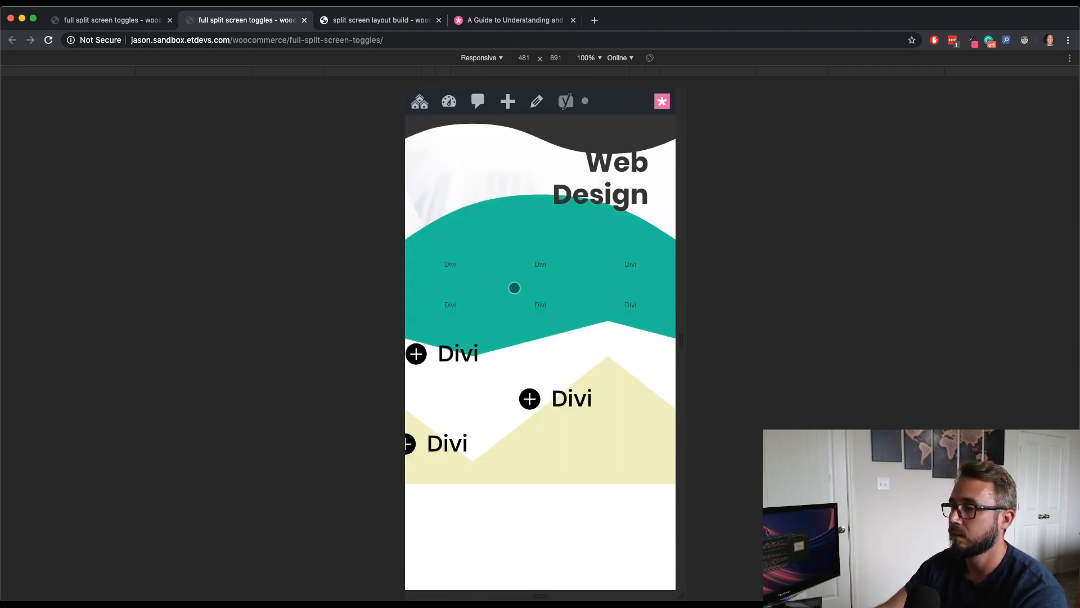
click(426, 380)
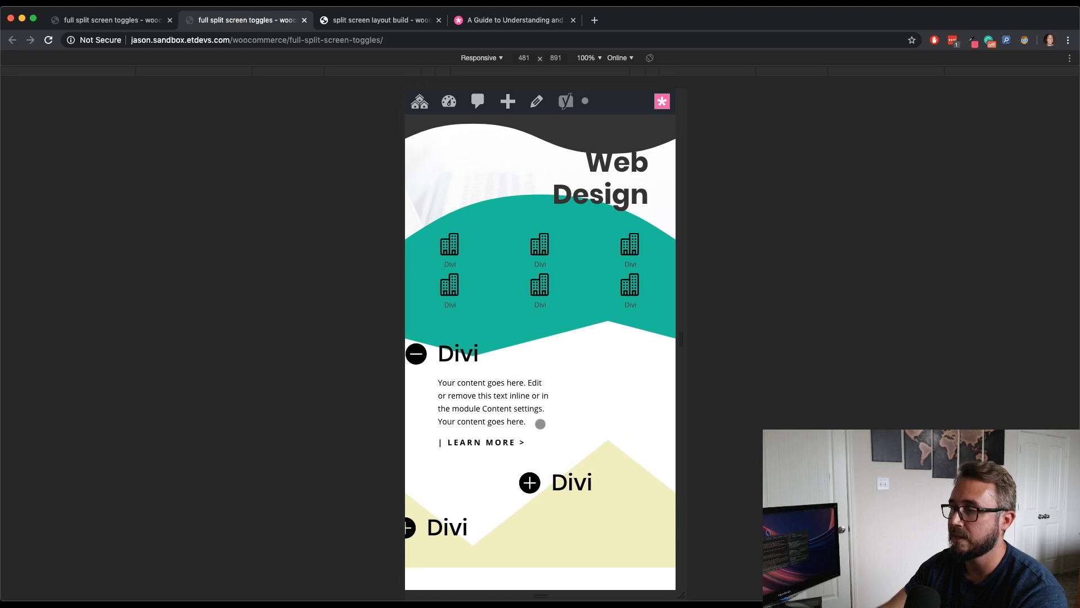
click(436, 365)
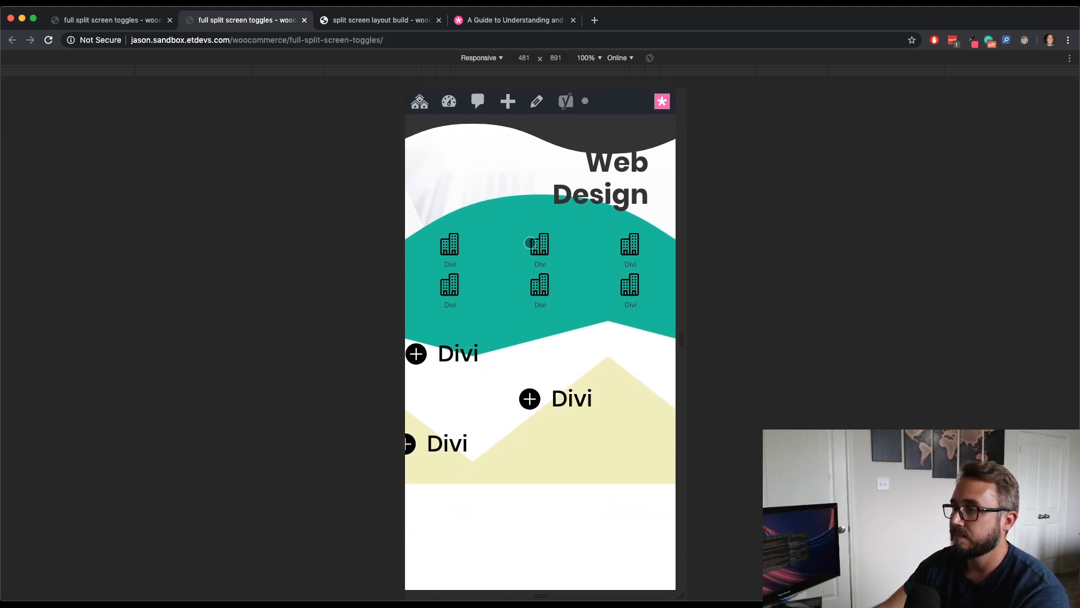
drag(680, 340, 714, 338)
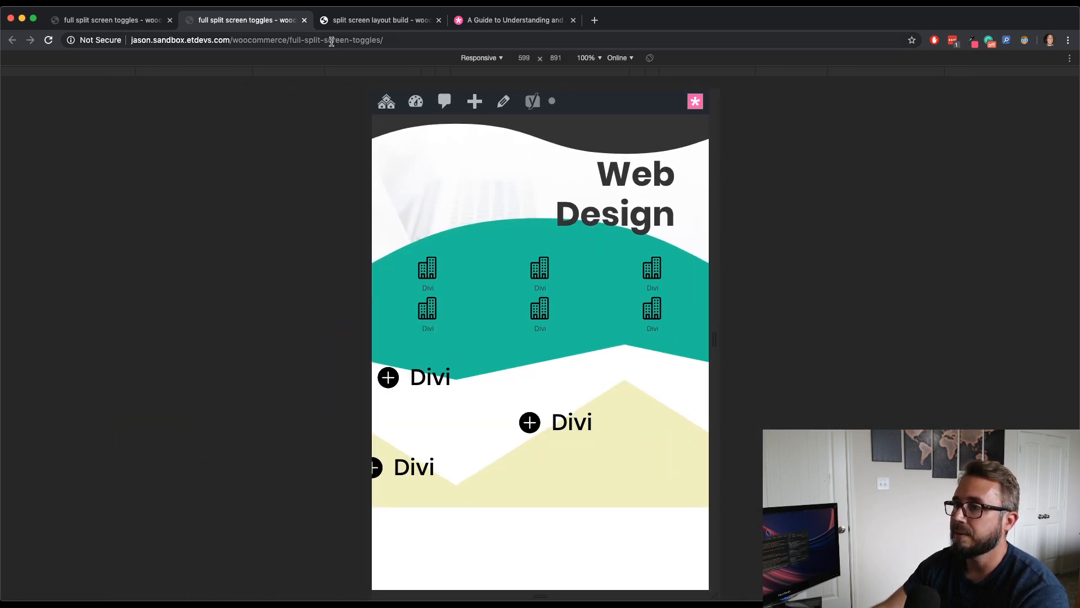
- Leave device mode on the live page and scroll through it at desktop size, then return to the builder
click(140, 23)
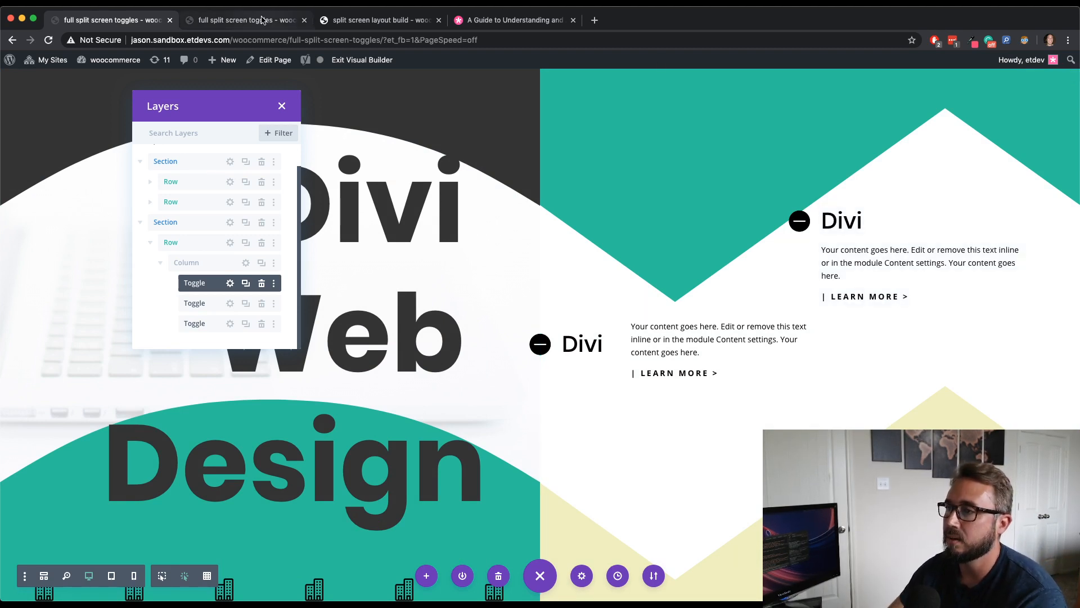
click(262, 20)
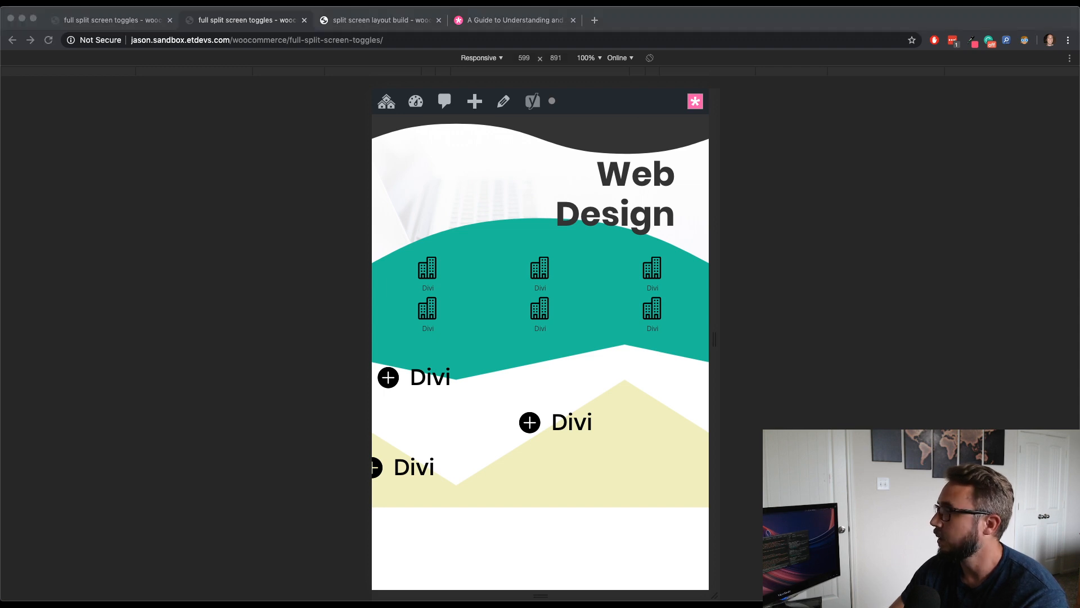
key(super+shift+m)
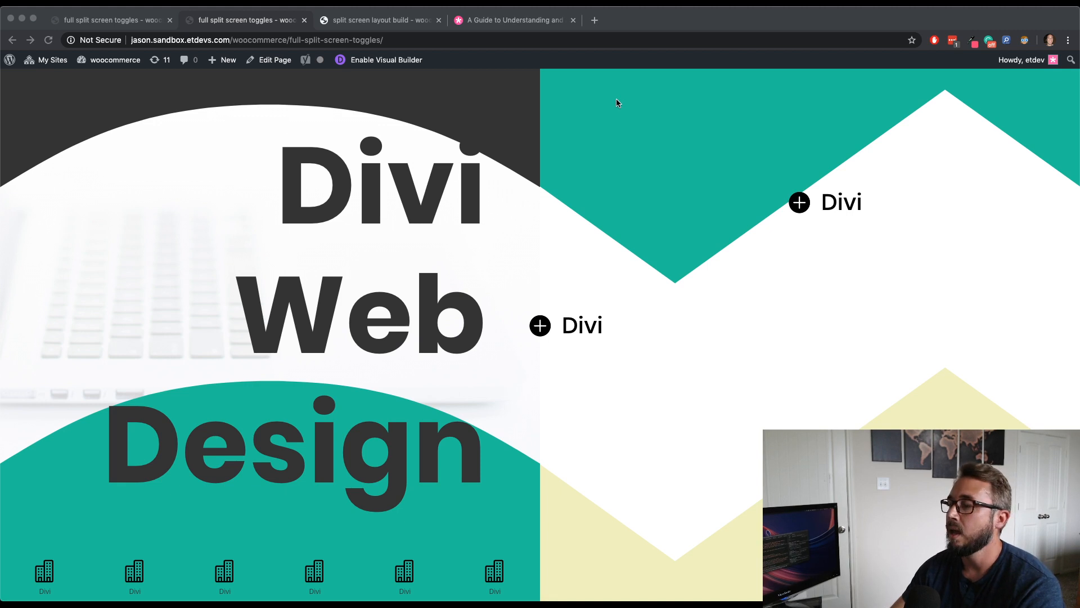
scroll(616, 99, up, 1)
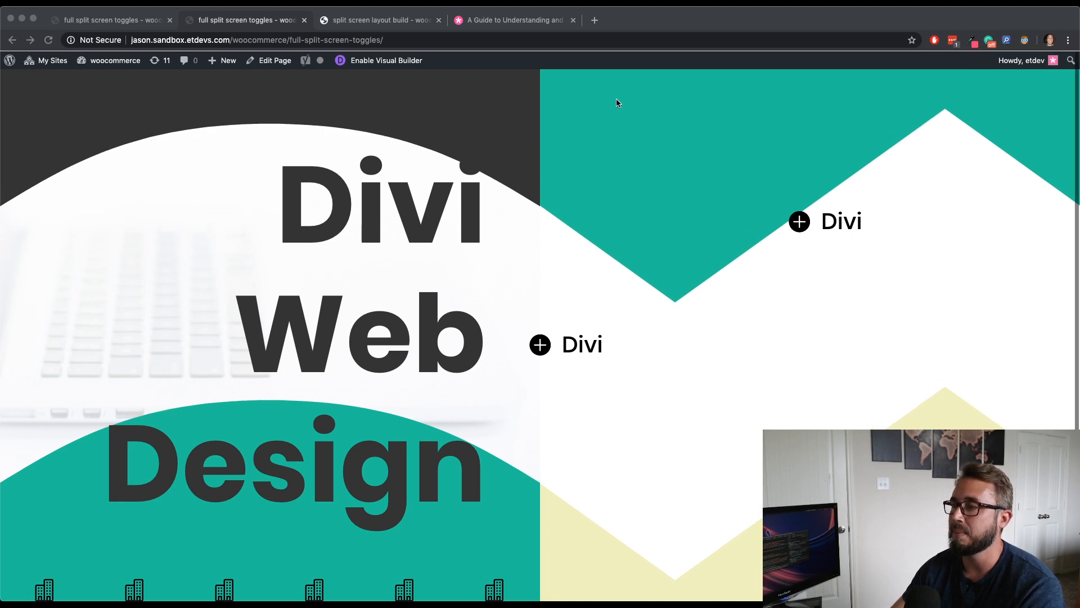
scroll(619, 173, down, 1)
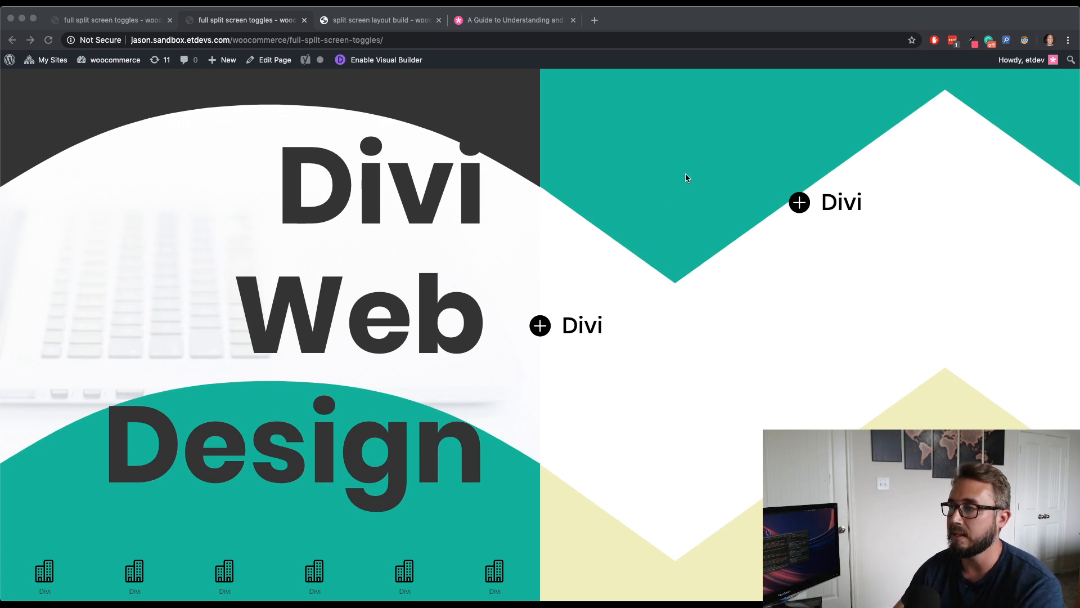
scroll(685, 174, up, 1)
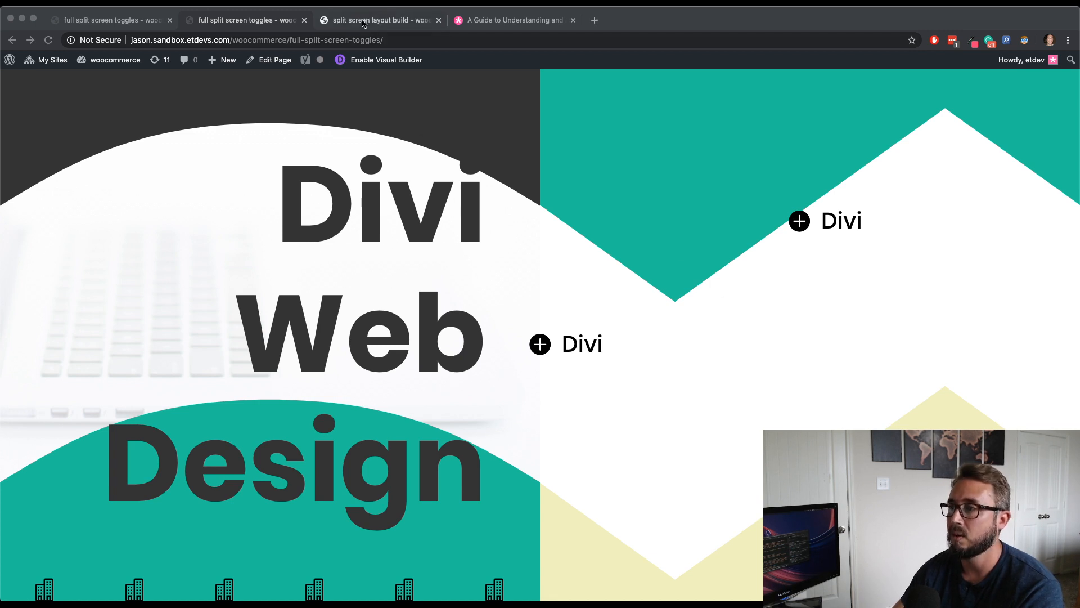
click(129, 22)
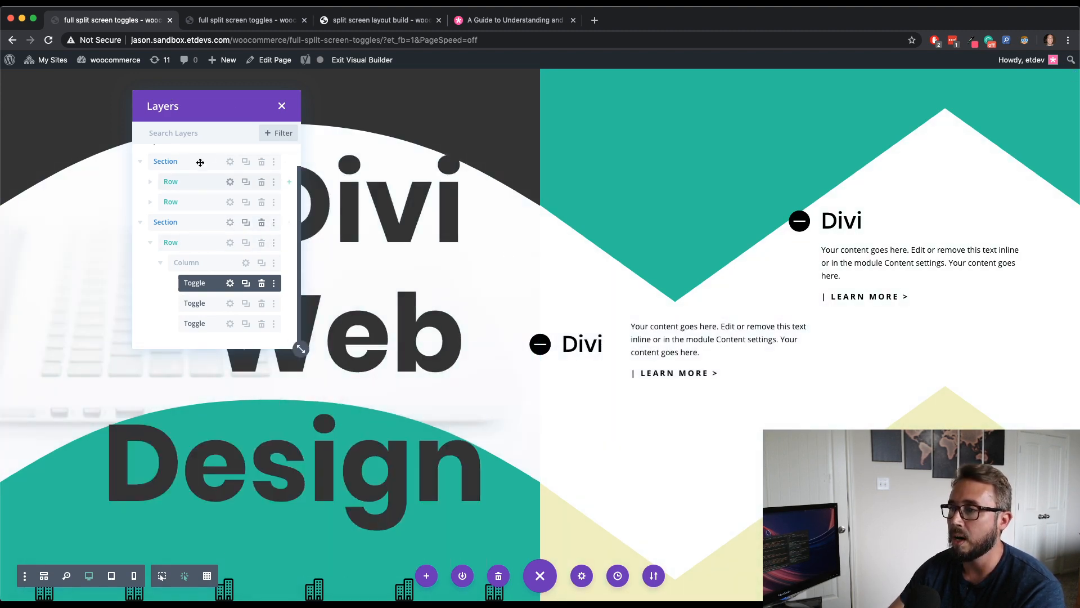
- Add the custom CSS height: calc(100vh - 80px); to the first section's main element
click(231, 162)
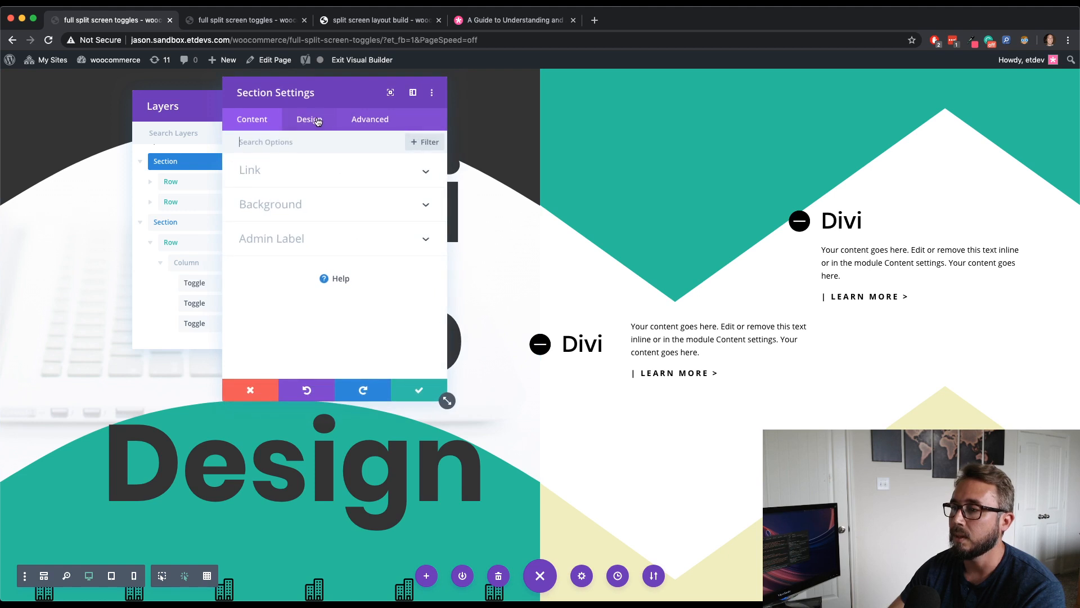
drag(341, 98, 456, 111)
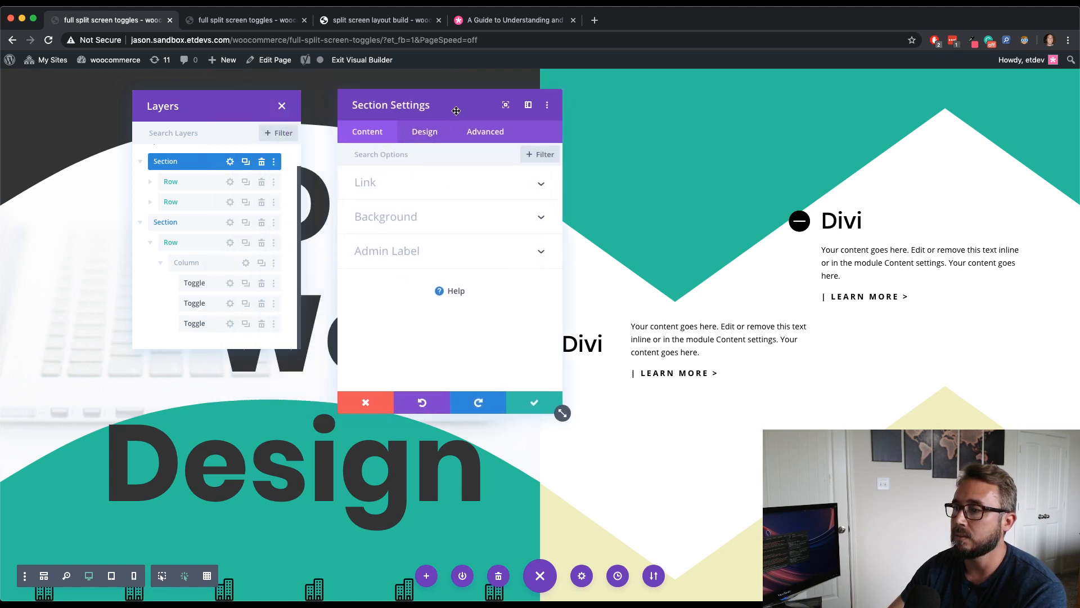
click(503, 139)
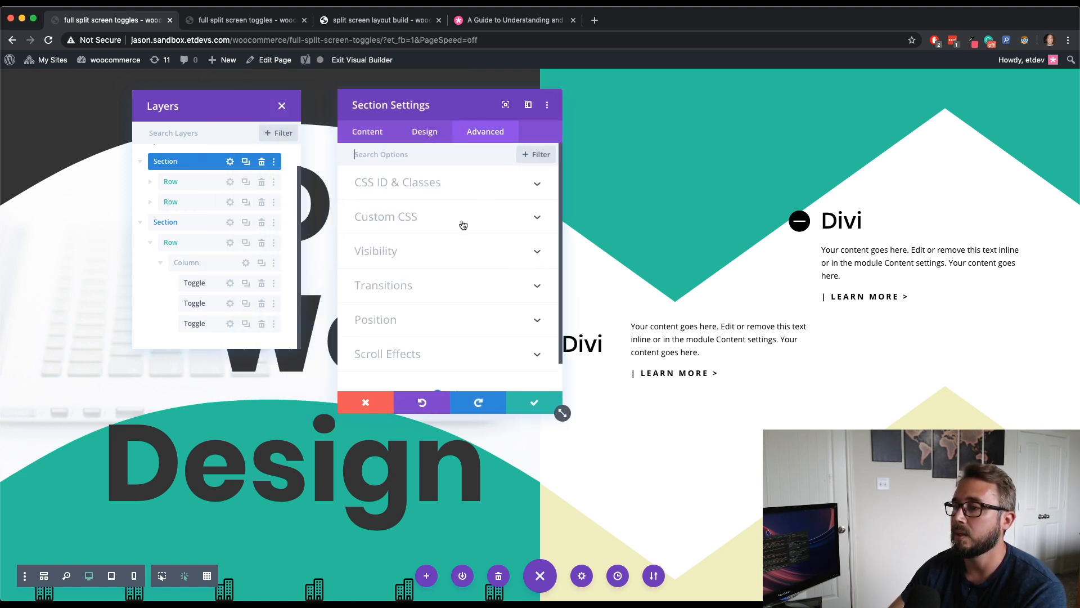
click(432, 144)
click(484, 138)
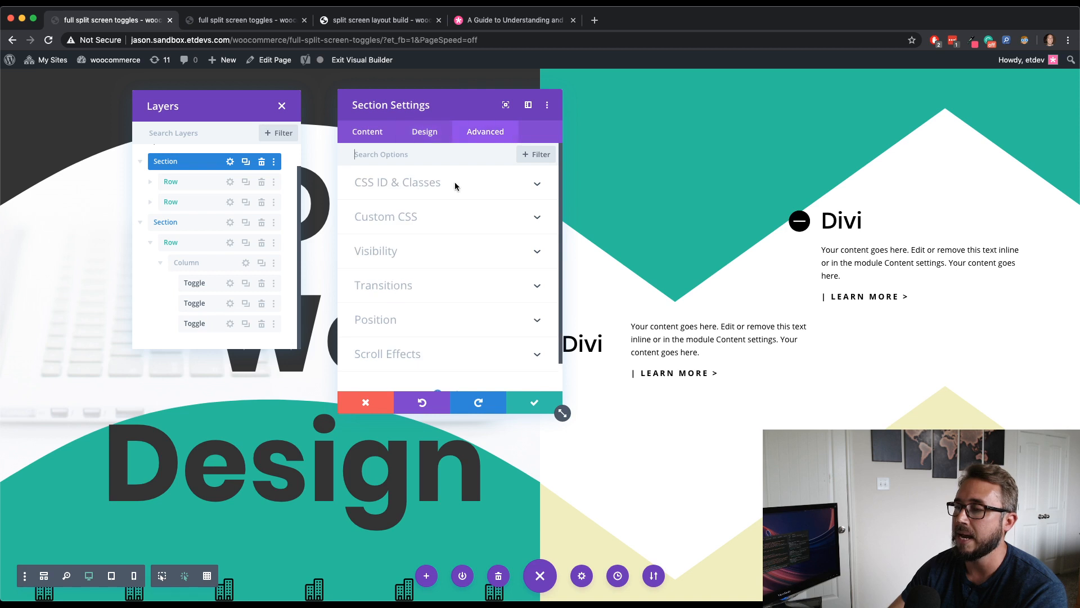
click(427, 228)
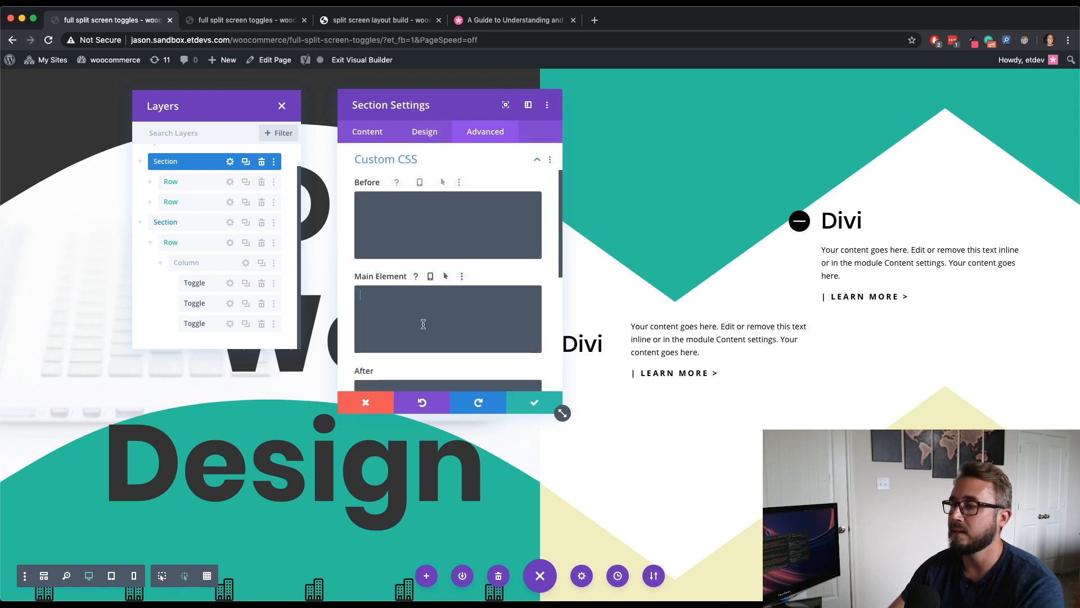
click(424, 326)
text(height:)
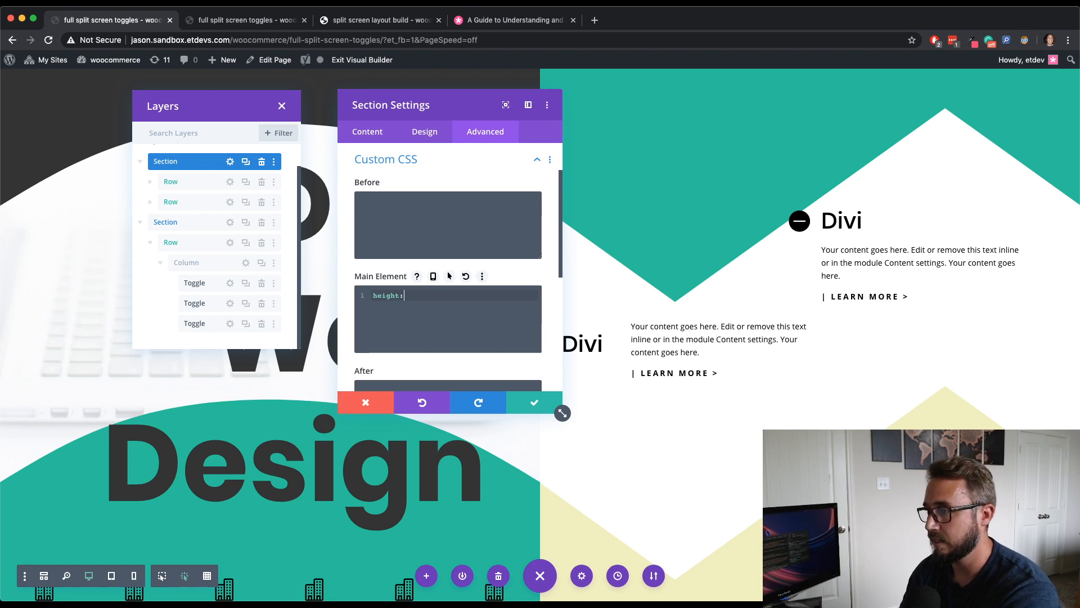
text( calc)
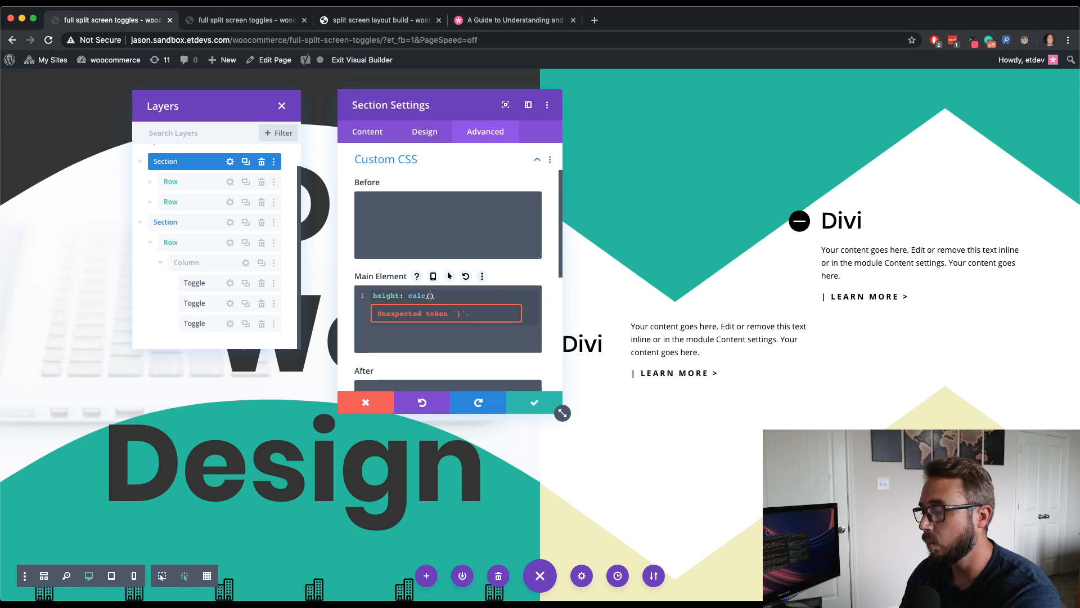
text((100vh)
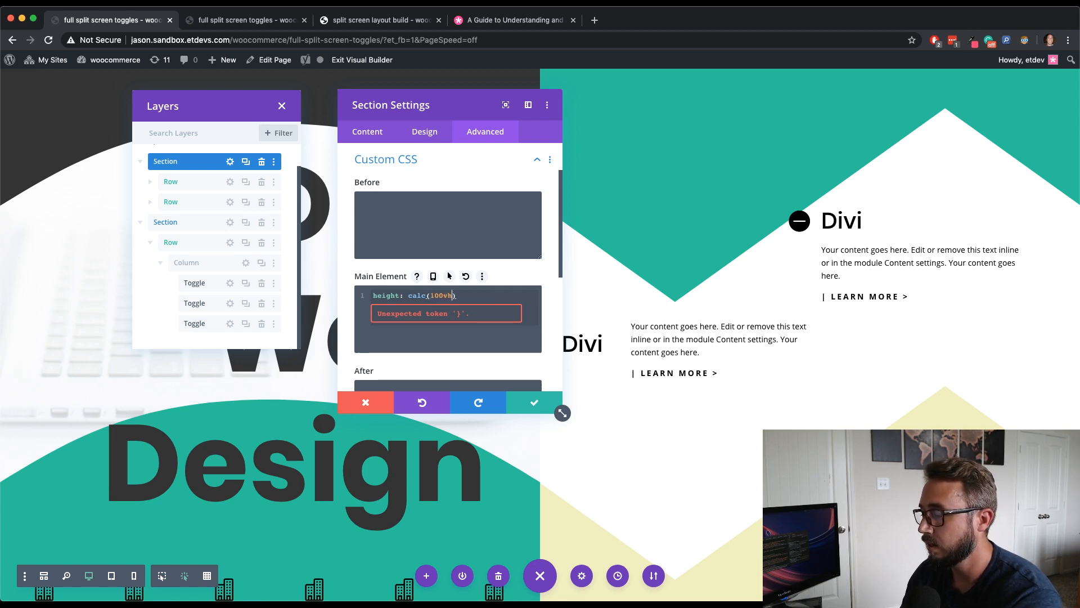
text( -)
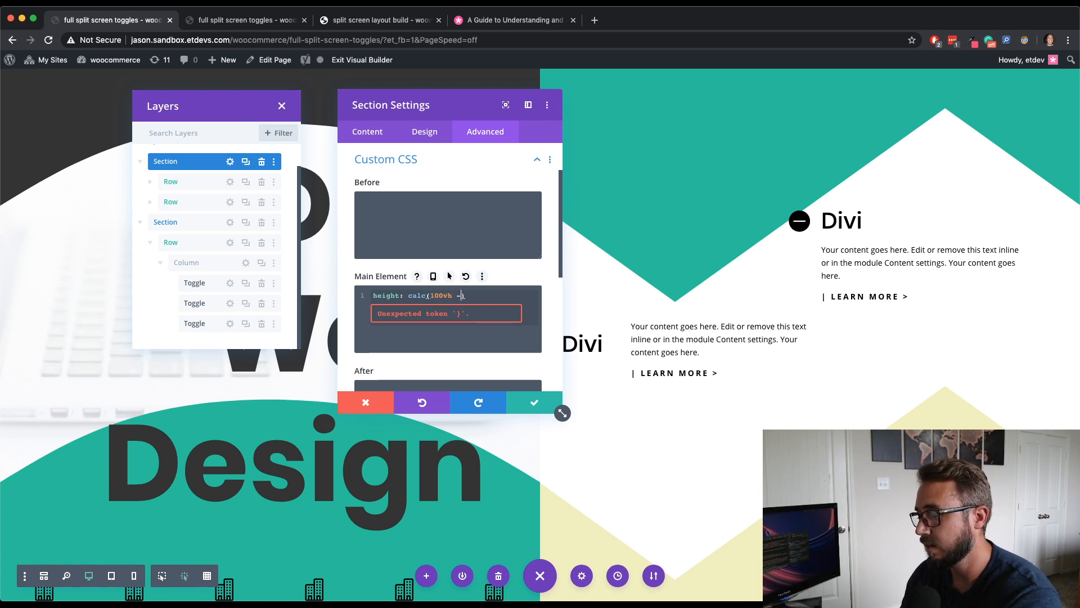
text( 80px)
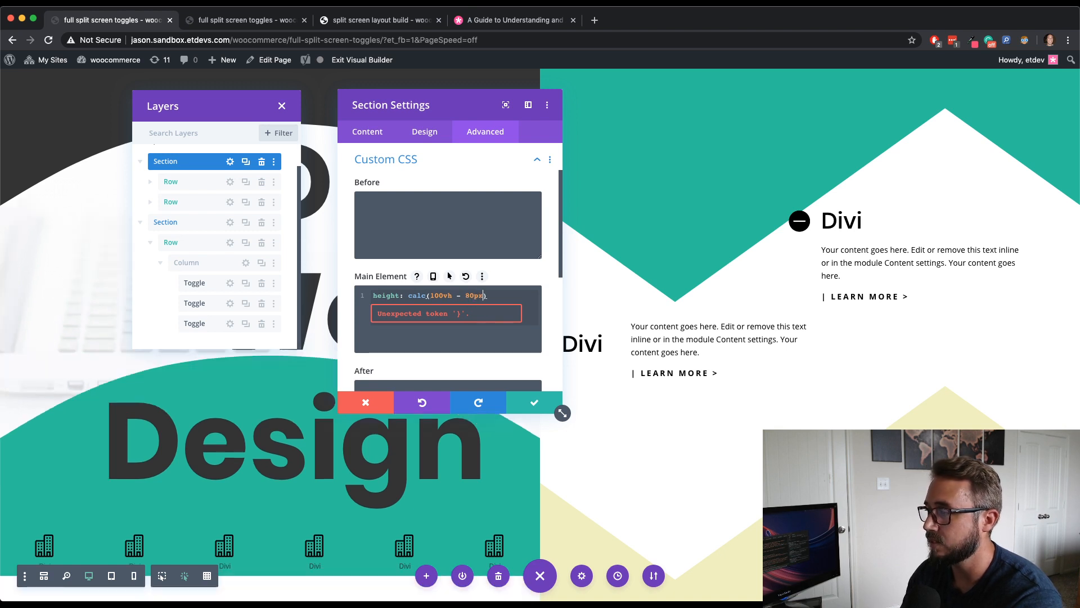
text();)
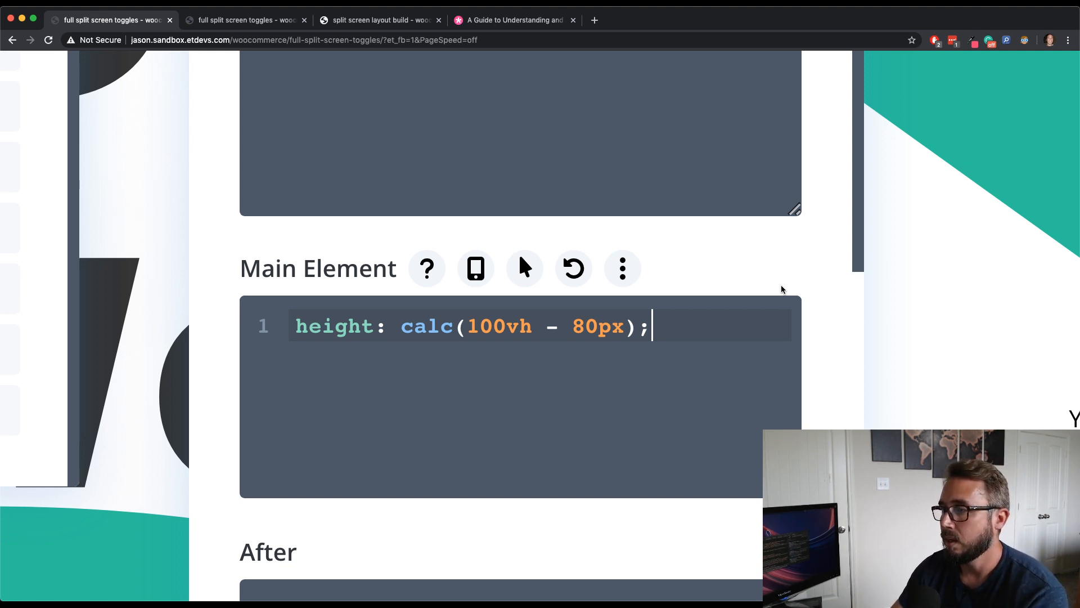
- Clear the first section's main element custom CSS
drag(661, 326, 261, 315)
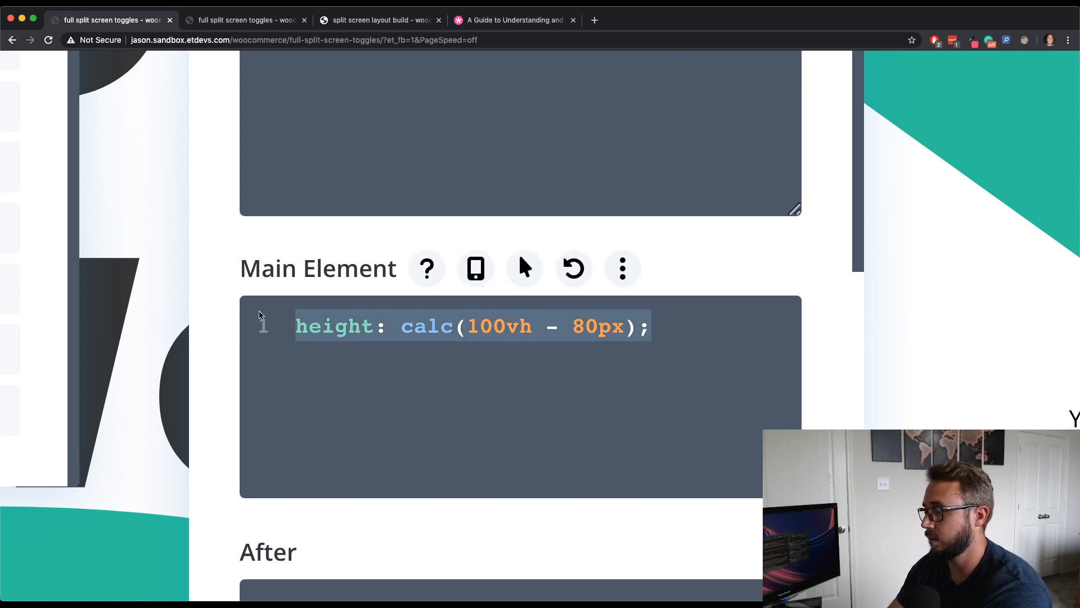
key(BackSpace)
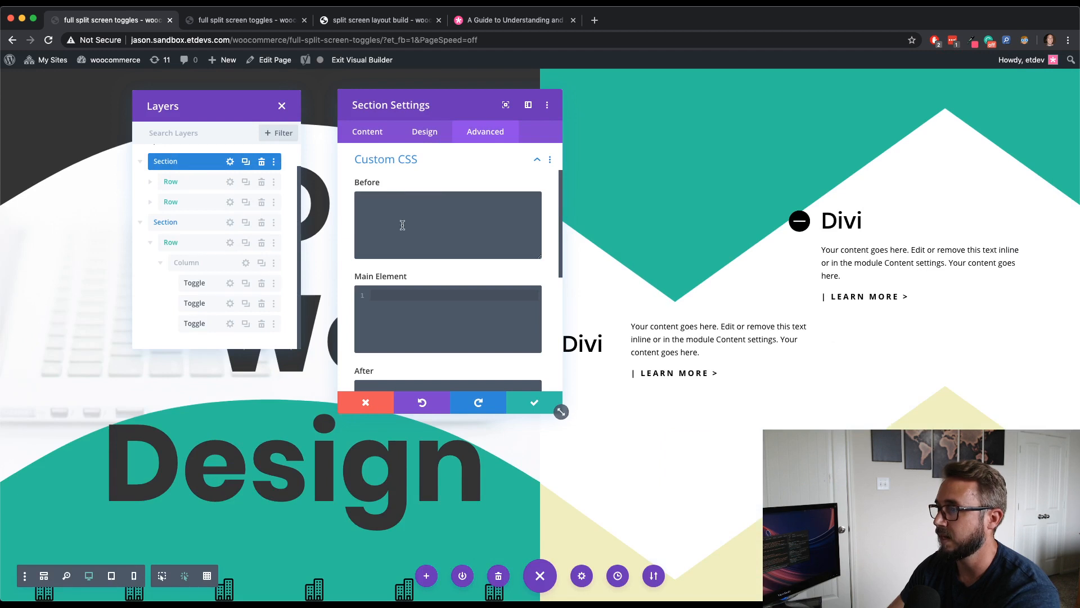
drag(473, 99, 448, 89)
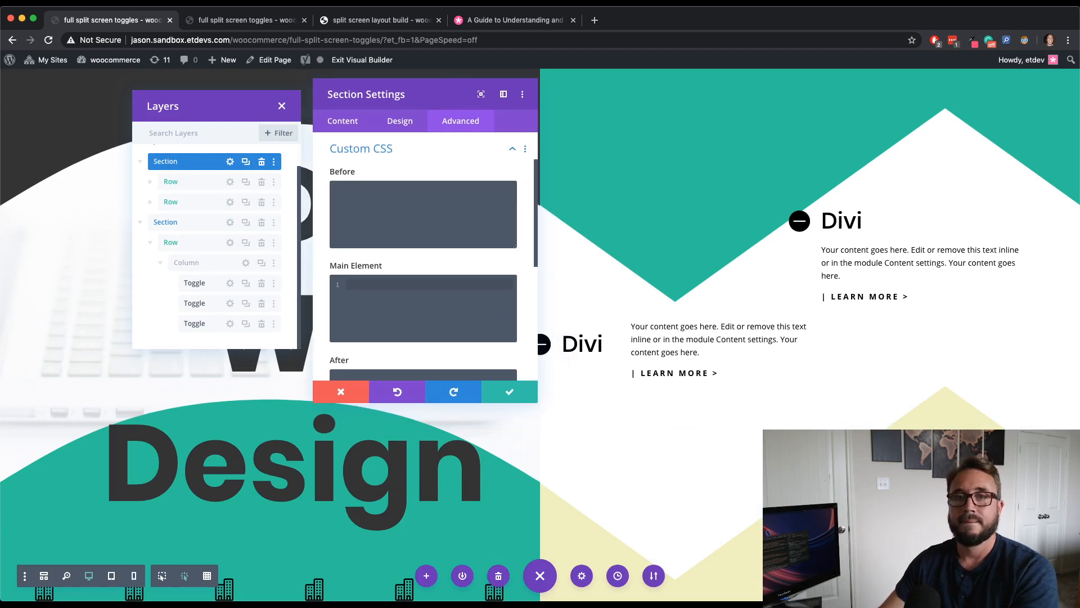